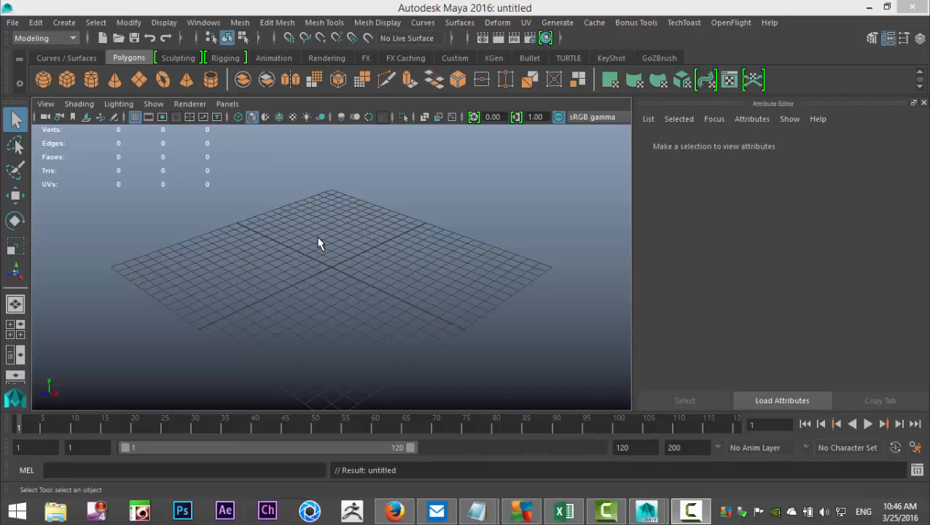
Create a polygon cube, scale it uniformly to about 16.96 and flatten it along Z into a thin upright slab
click(66, 79)
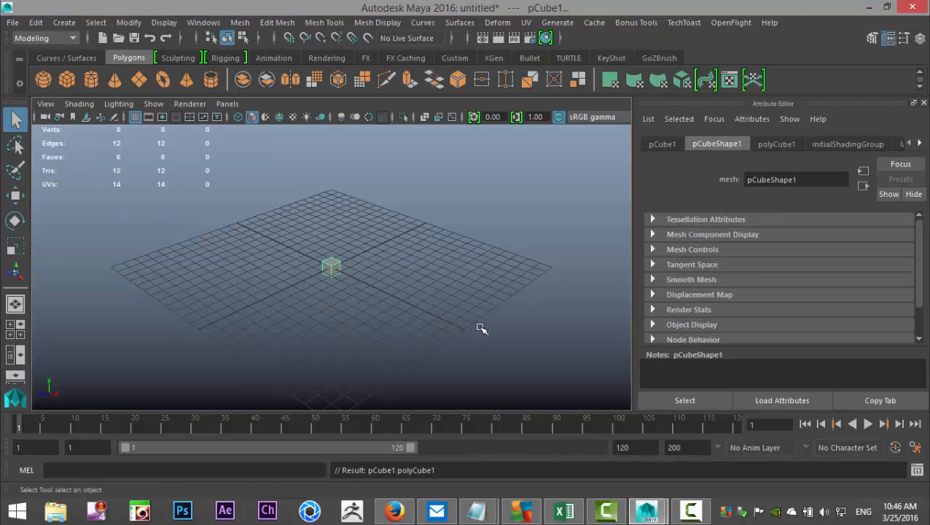
key(r)
drag(332, 268, 509, 305)
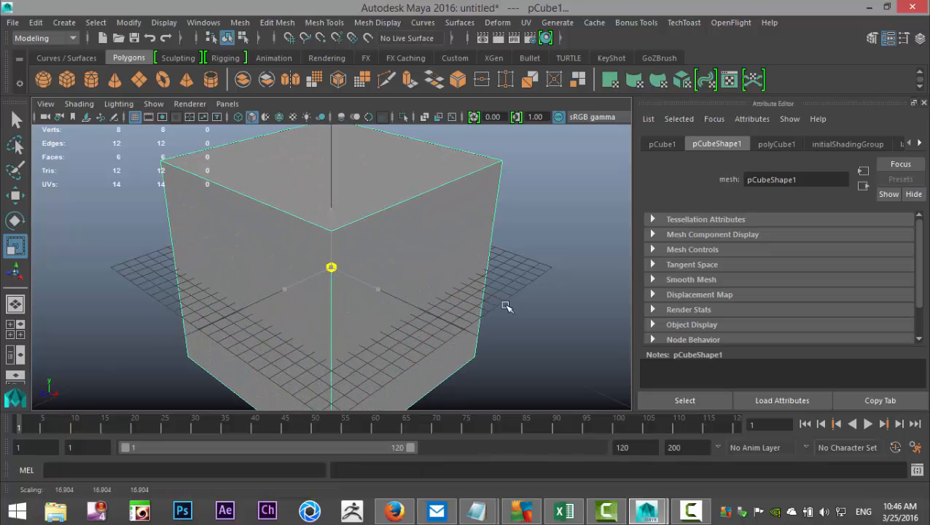
drag(284, 291, 333, 275)
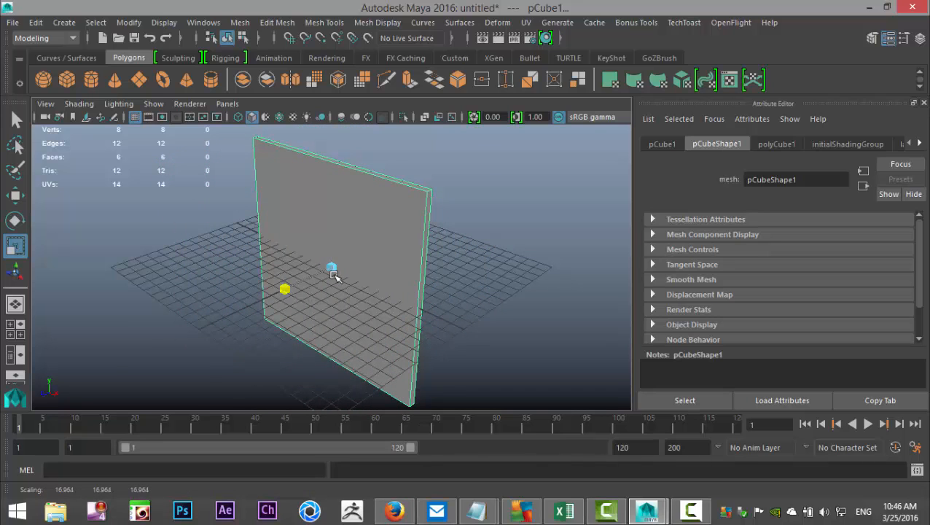
drag(333, 277, 333, 276)
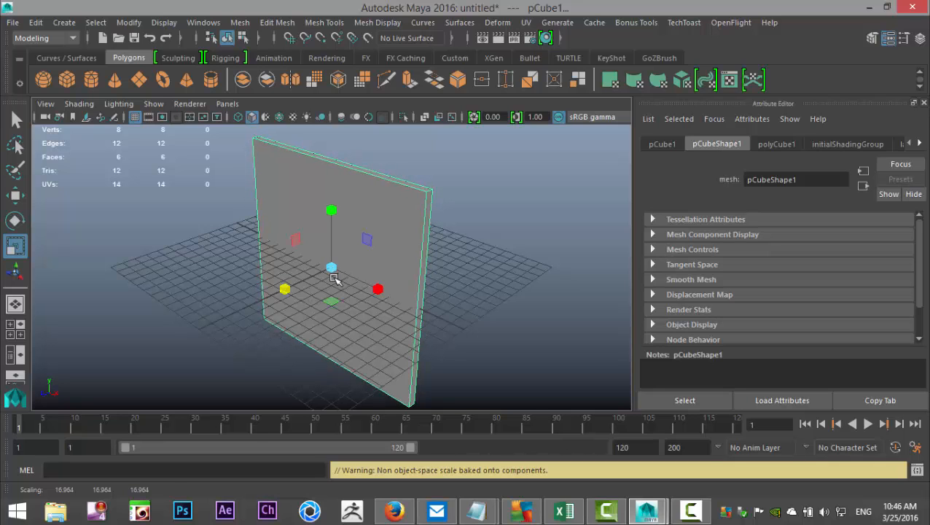
Thicken the upright slab slightly by scaling it along its Z axis
scroll(333, 276, down, 3)
alt+drag(498, 309, 438, 316)
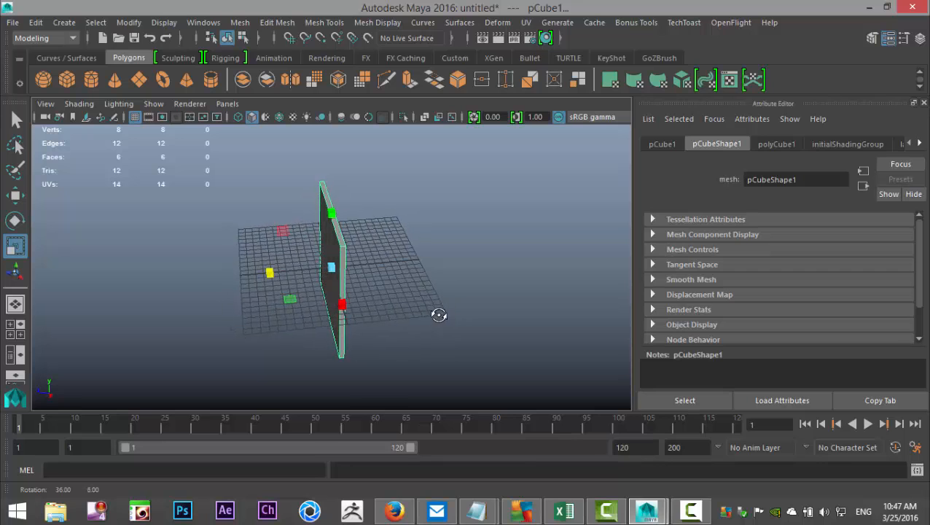
drag(267, 272, 232, 282)
click(452, 320)
alt+drag(453, 320, 474, 315)
click(342, 226)
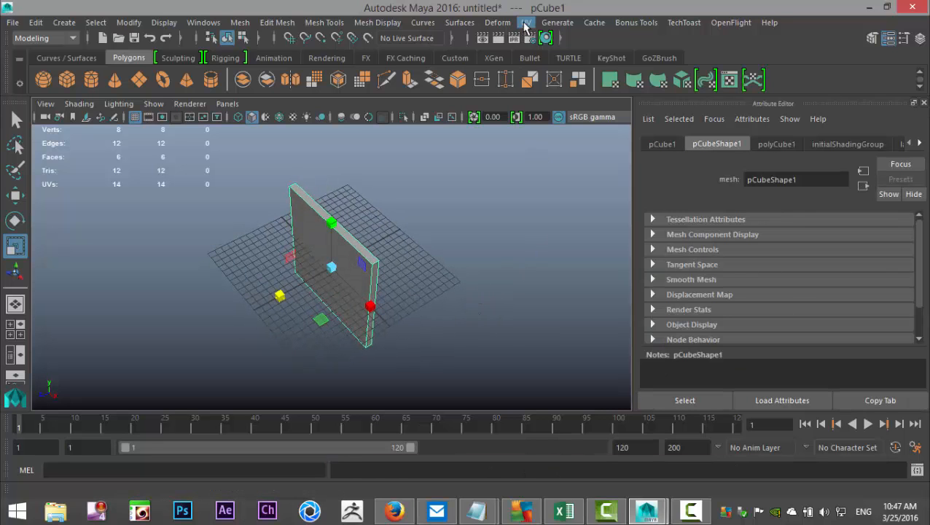
Apply an automatic UV projection to the slab and show its UV layout in the UV Editor
click(525, 22)
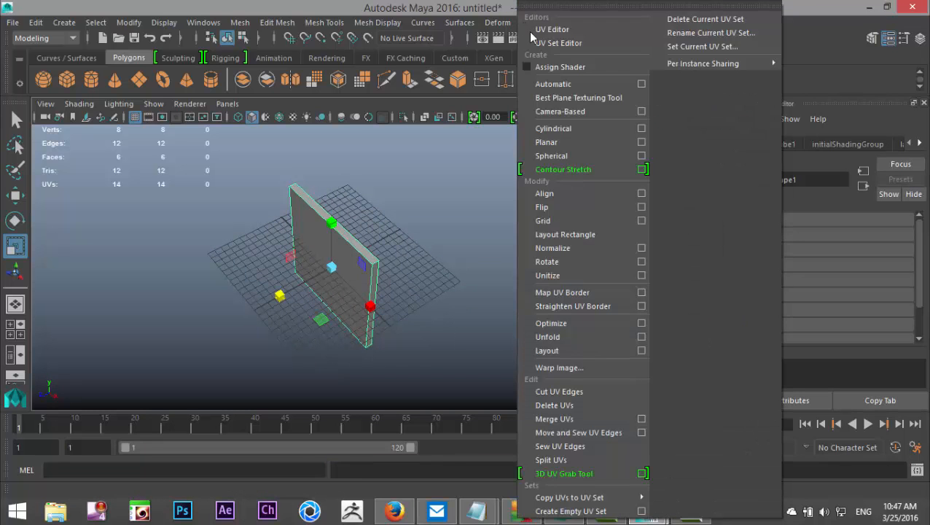
click(568, 85)
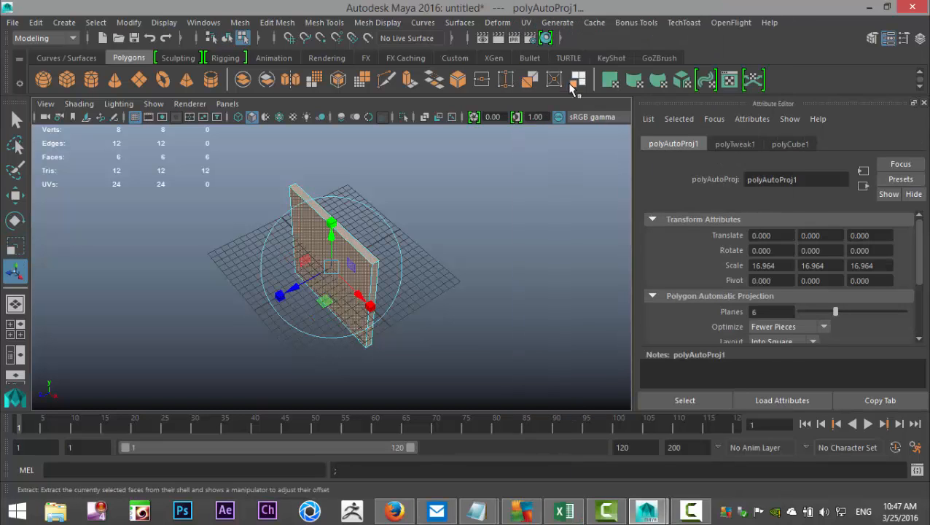
click(525, 22)
click(572, 29)
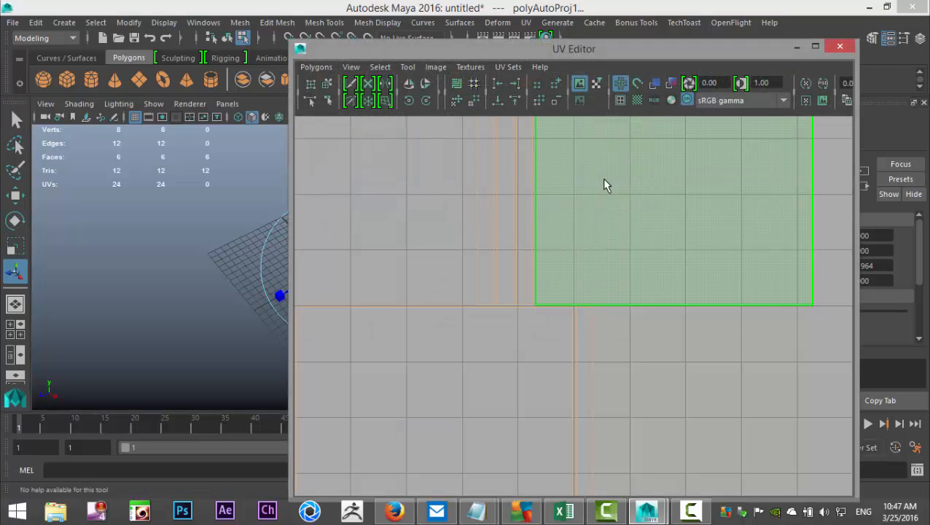
scroll(606, 263, down, 3)
alt+middle_drag(602, 320, 606, 370)
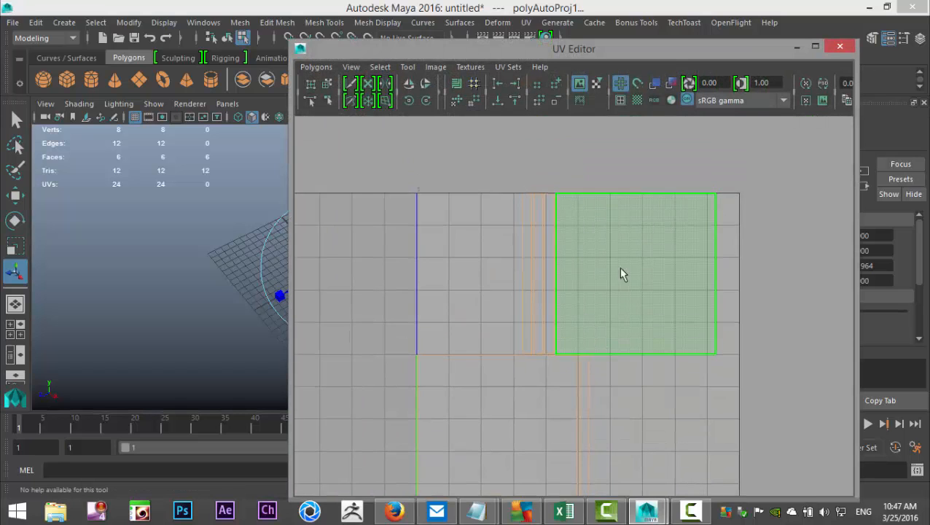
Select the UVs of the slab's large front face and move them into an empty area clear of the other shells
right_click(609, 253)
click(554, 230)
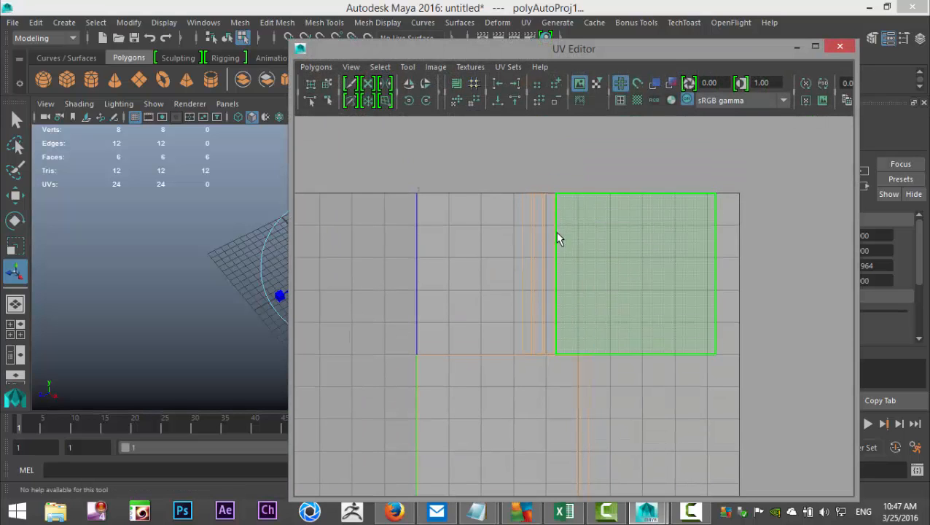
click(602, 259)
drag(357, 51, 504, 13)
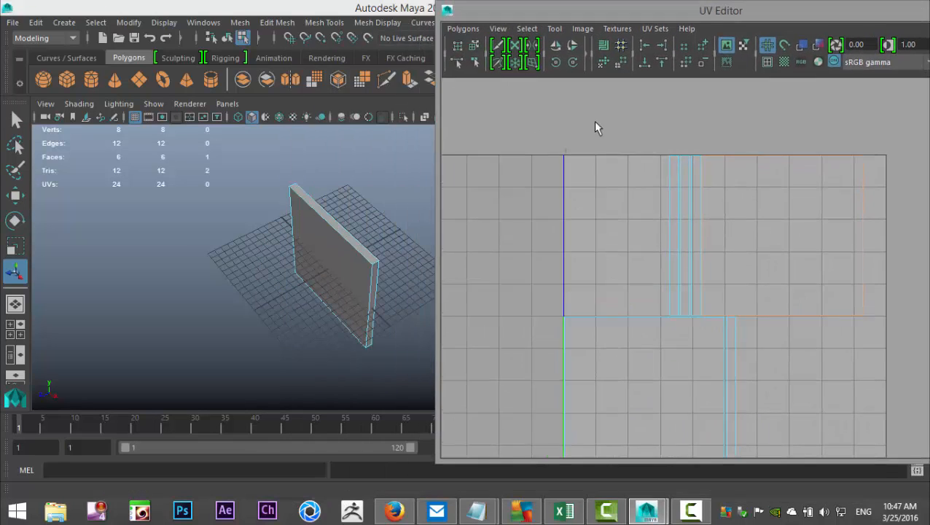
drag(769, 302, 645, 395)
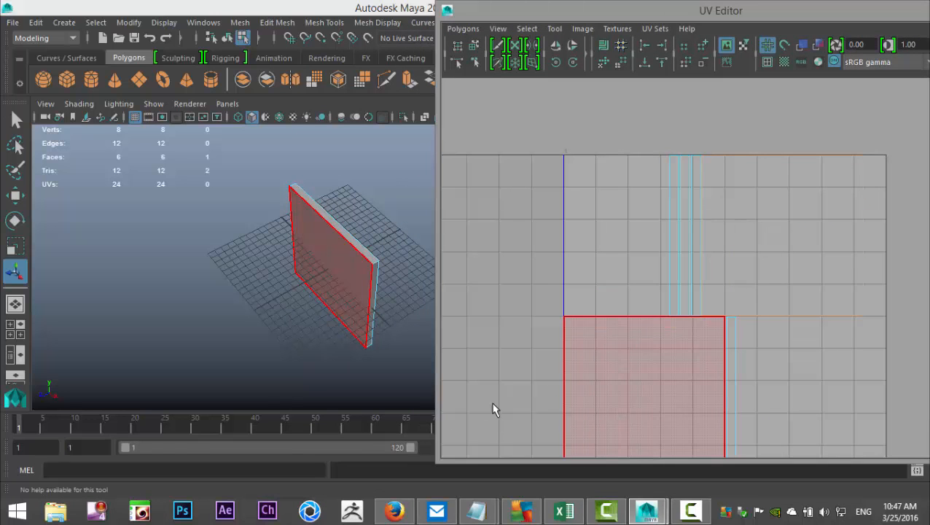
right_drag(613, 395, 557, 346)
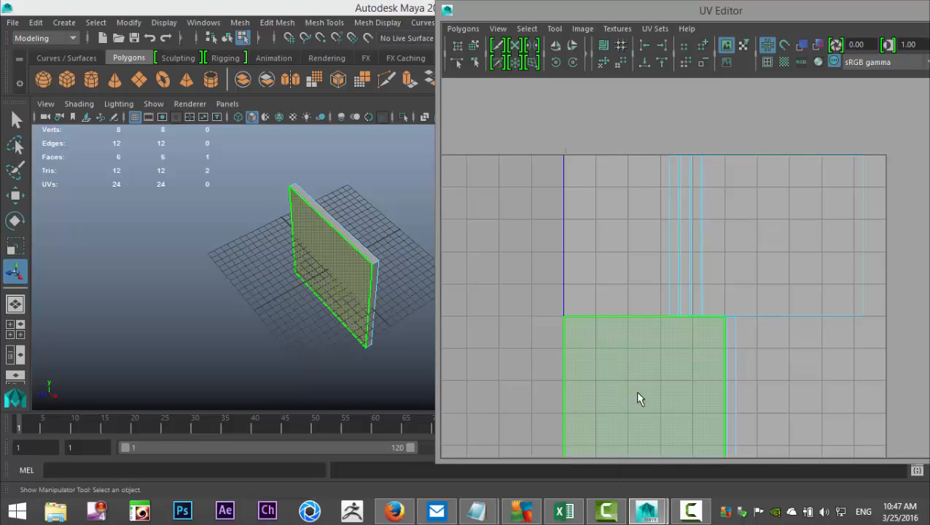
key(w)
drag(645, 402, 568, 311)
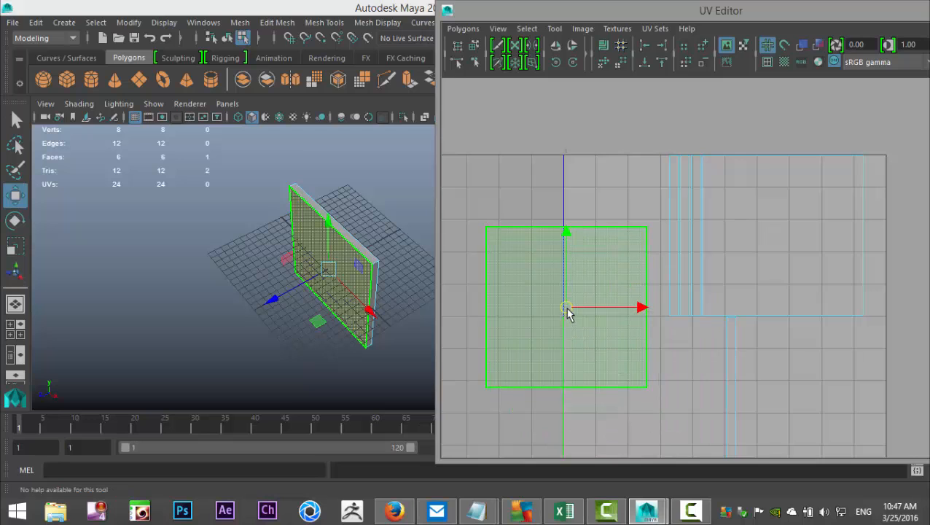
Join the thin top side to the front face's upper UV edge with Move and Sew UV Edges
right_click(520, 229)
right_drag(520, 213, 521, 196)
click(540, 229)
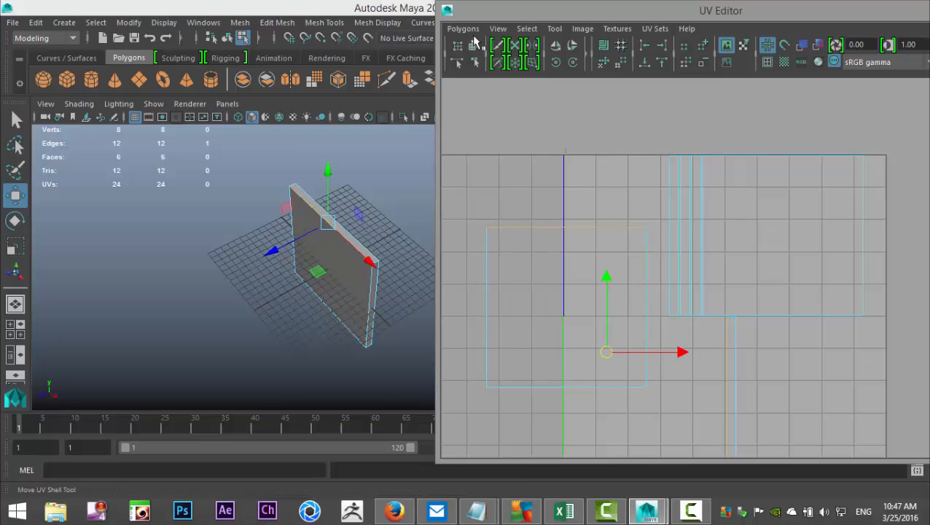
click(463, 29)
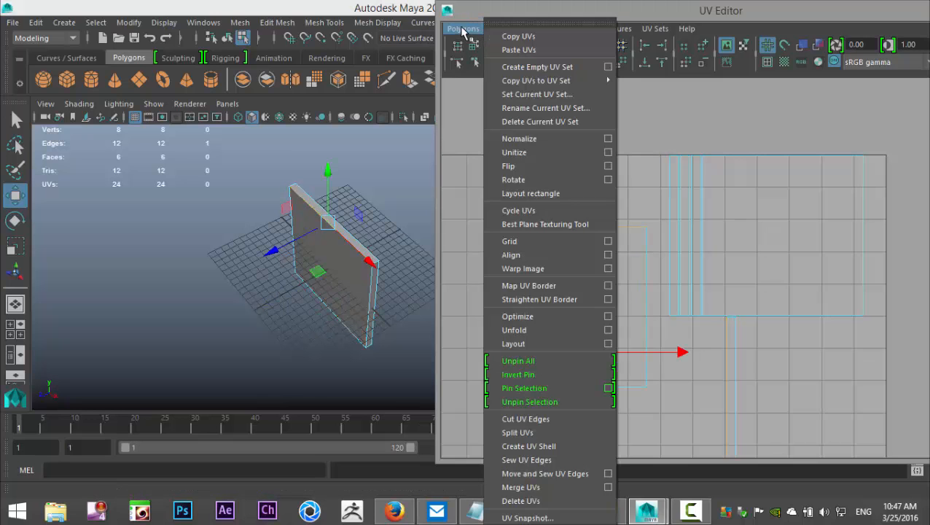
click(580, 475)
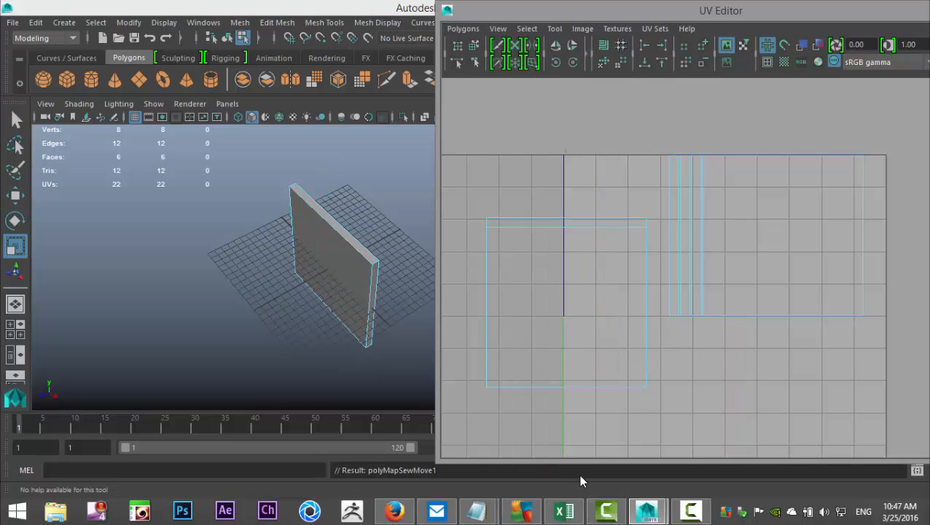
Move and sew the three remaining side strips to the front face's UV edges and the back face to the top strip's outer edge
click(486, 310)
key(r)
key(g)
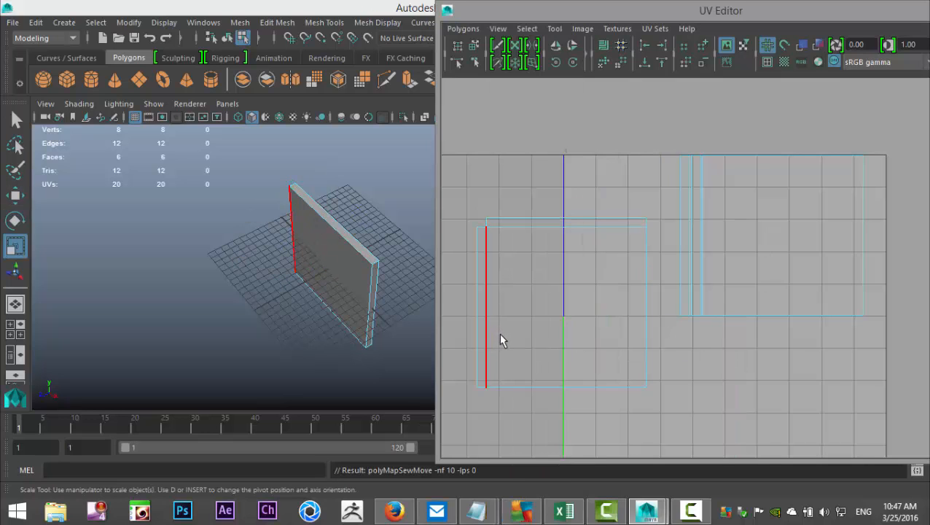
click(543, 387)
key(g)
click(646, 348)
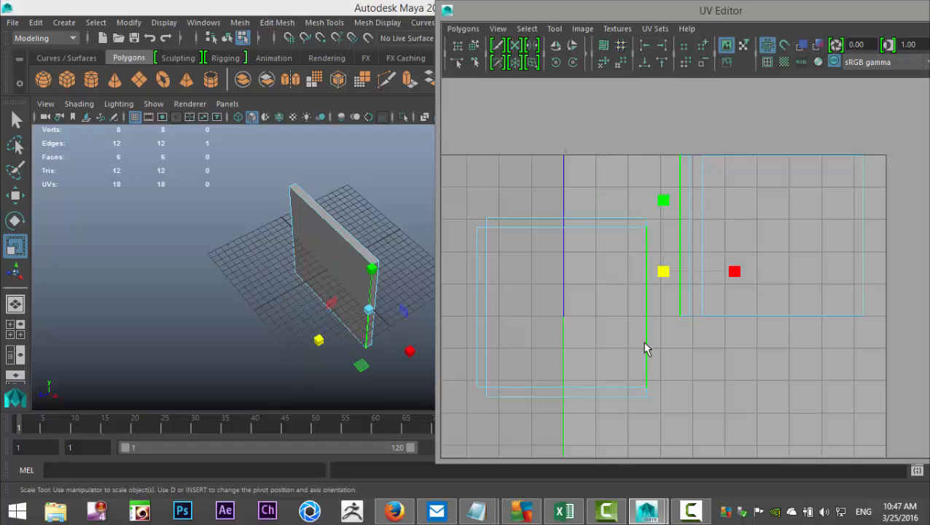
key(g)
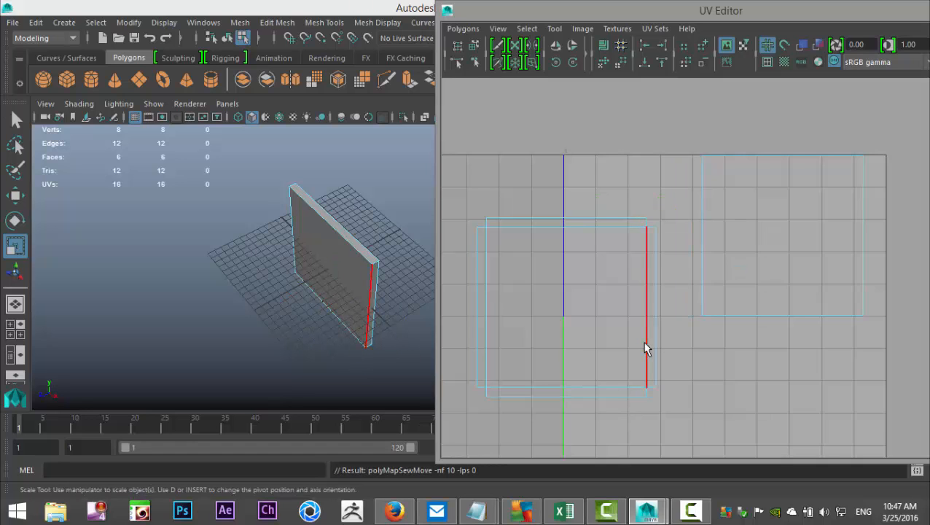
click(596, 218)
key(g)
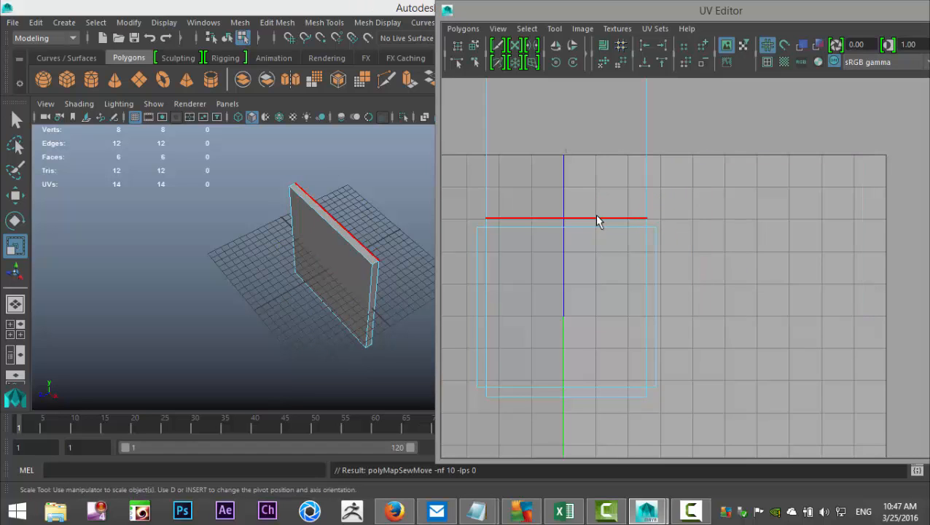
Select the whole sewn UV shell, arrange it with Layout and minimize the UV Editor
right_click(554, 289)
right_drag(553, 287, 508, 272)
click(540, 292)
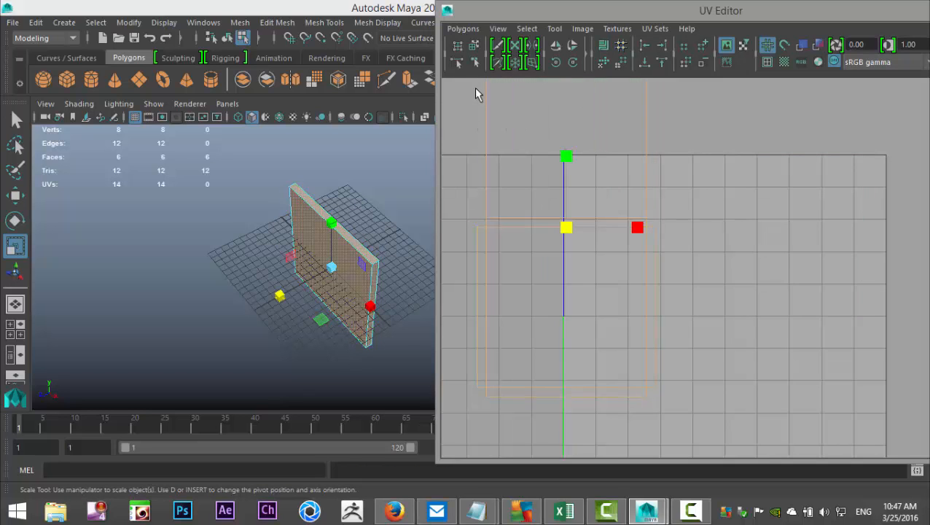
click(463, 28)
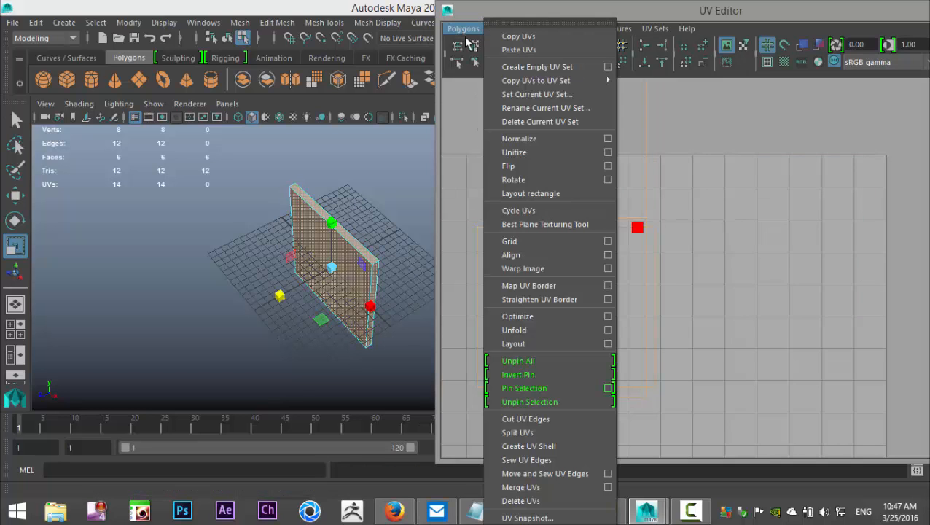
click(527, 344)
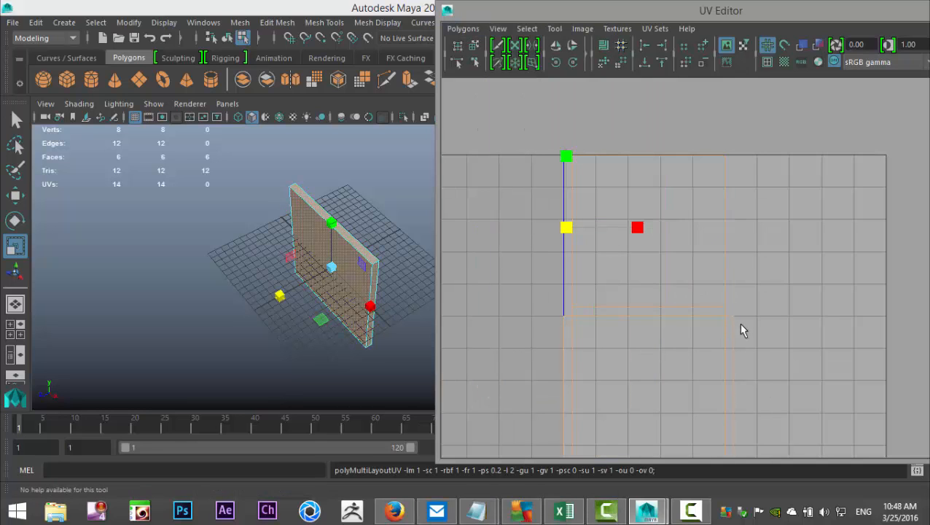
drag(803, 11, 814, 73)
click(789, 55)
Assign a new Lambert material to the slab
alt+drag(488, 290, 468, 284)
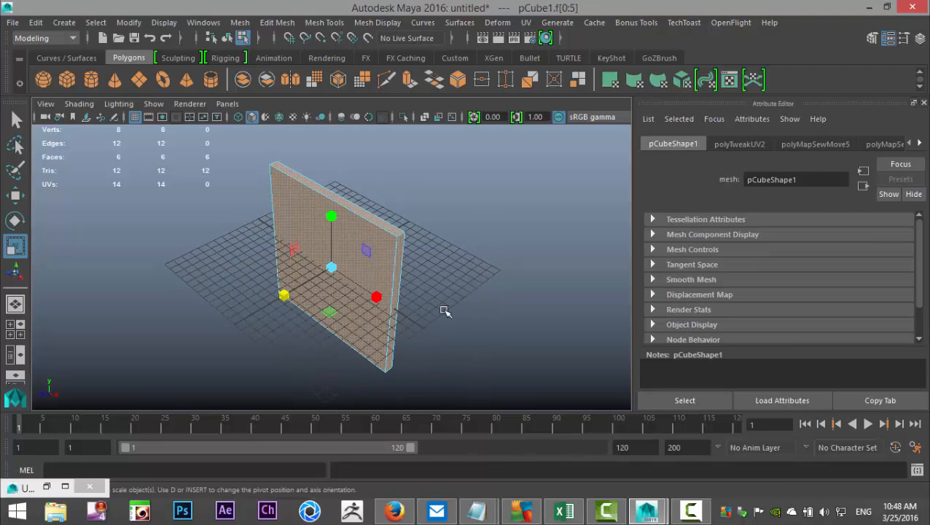
right_drag(283, 131, 321, 470)
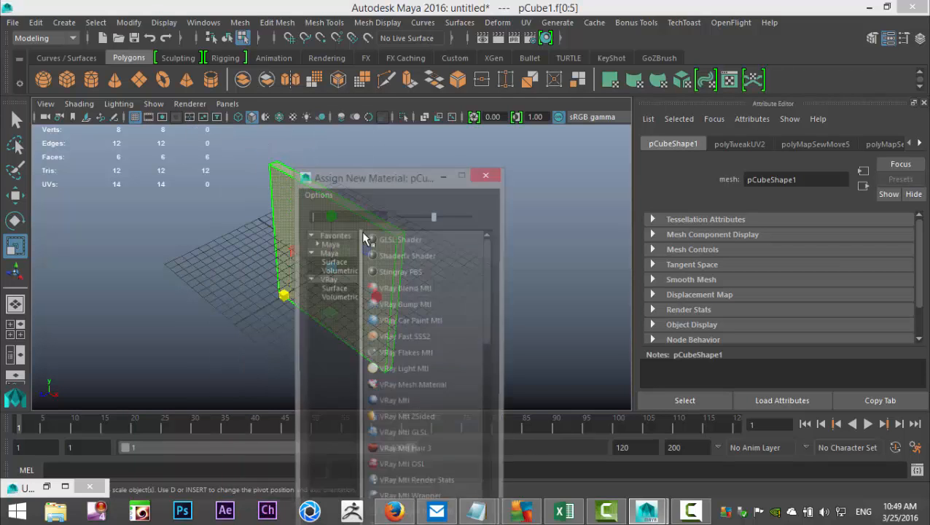
text(la)
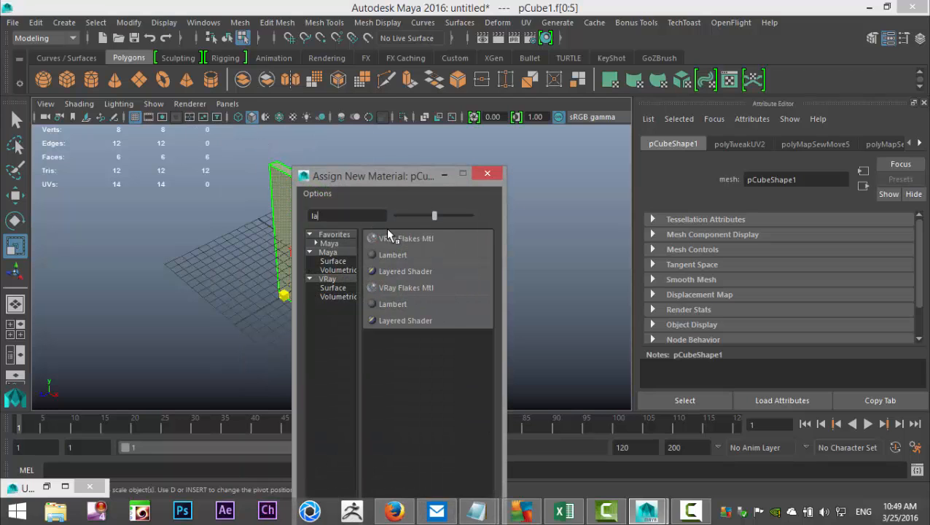
click(412, 254)
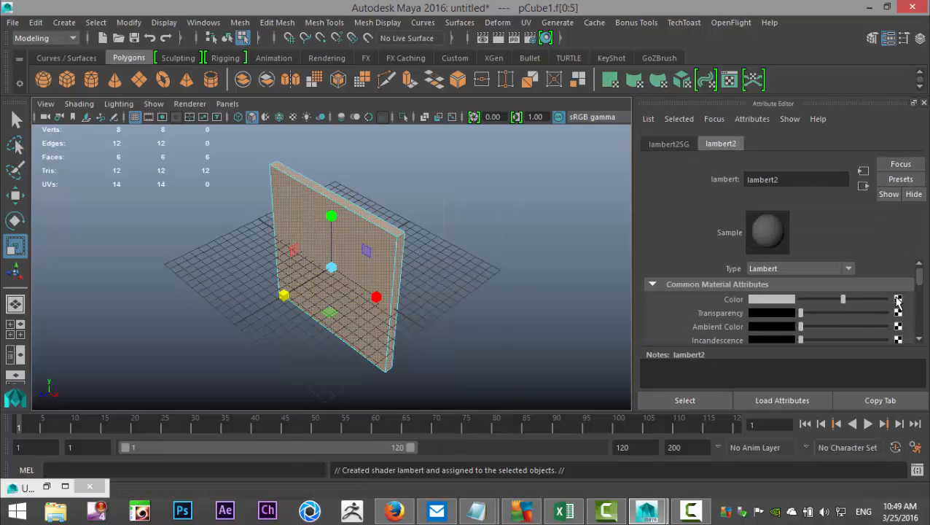
Connect a File texture node to the Lambert material's color
click(897, 300)
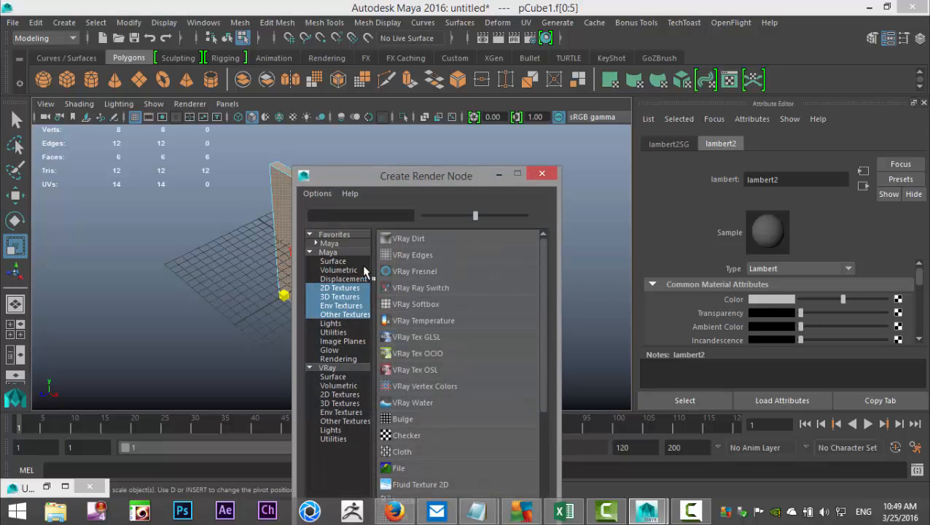
text(file)
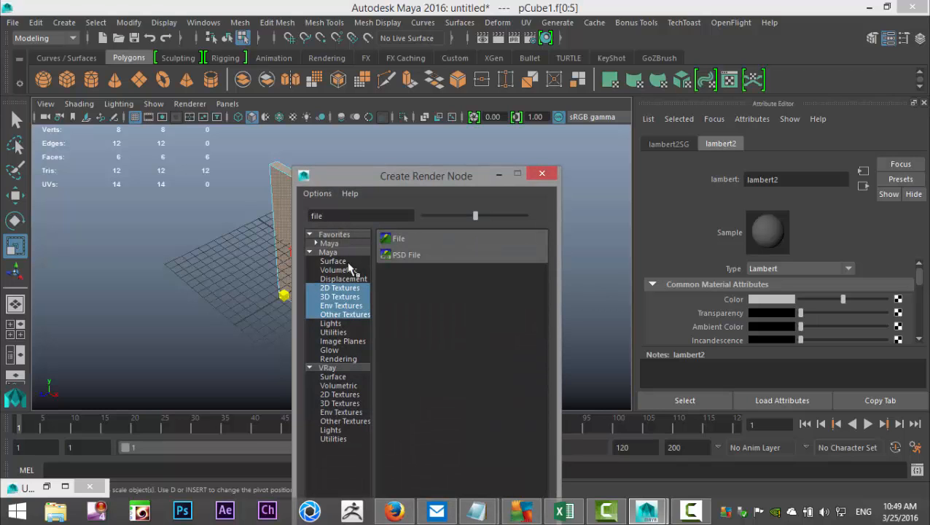
click(400, 238)
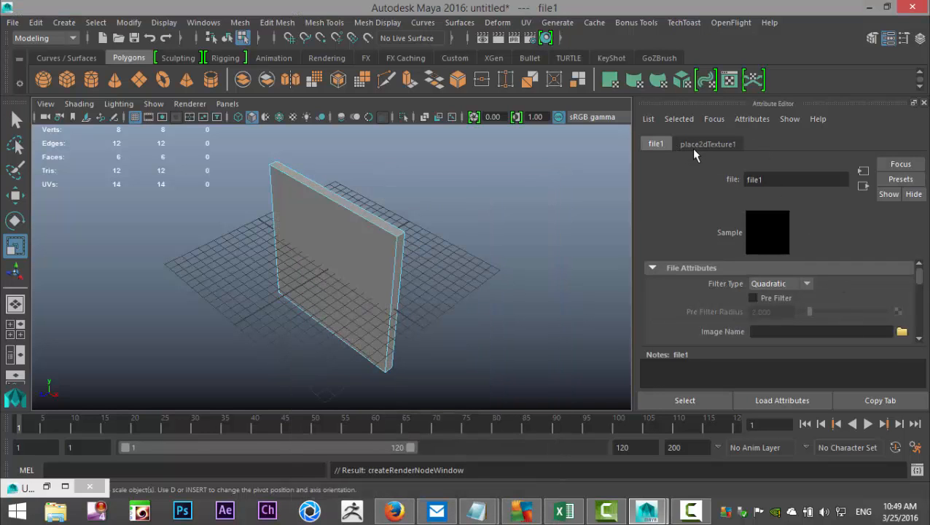
Load woodtexture.jpg from the Desktop as the File texture node's image
click(902, 332)
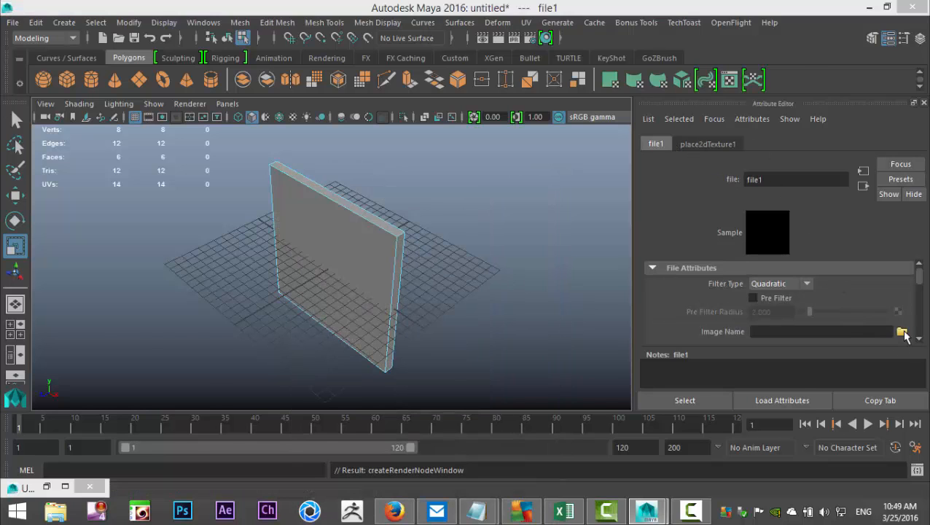
click(168, 77)
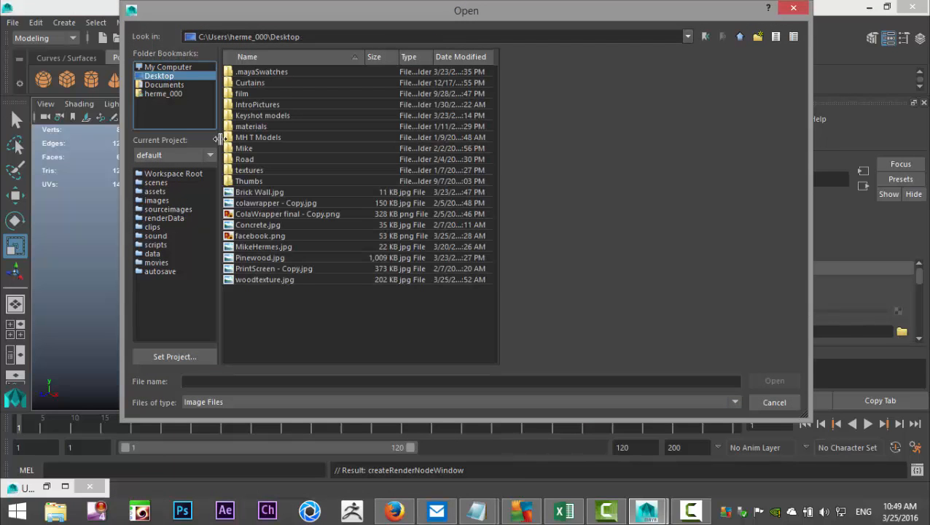
click(271, 280)
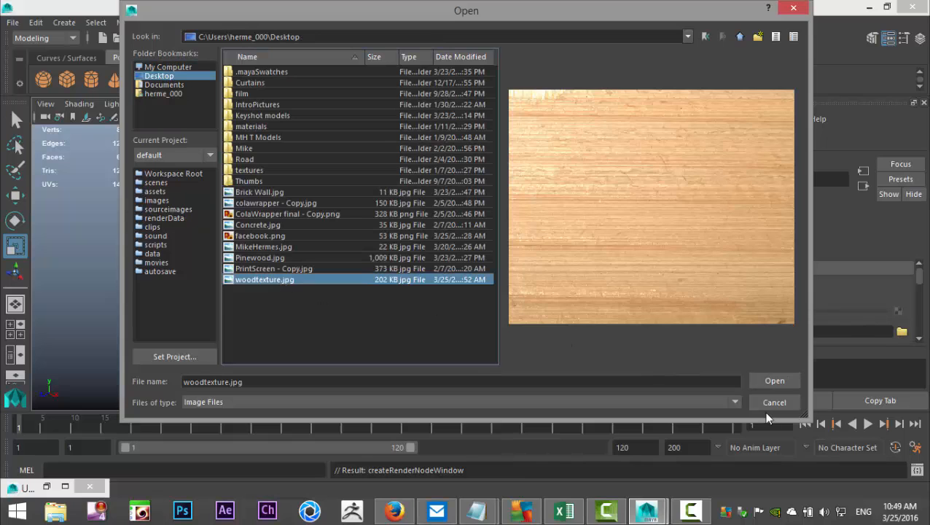
click(772, 382)
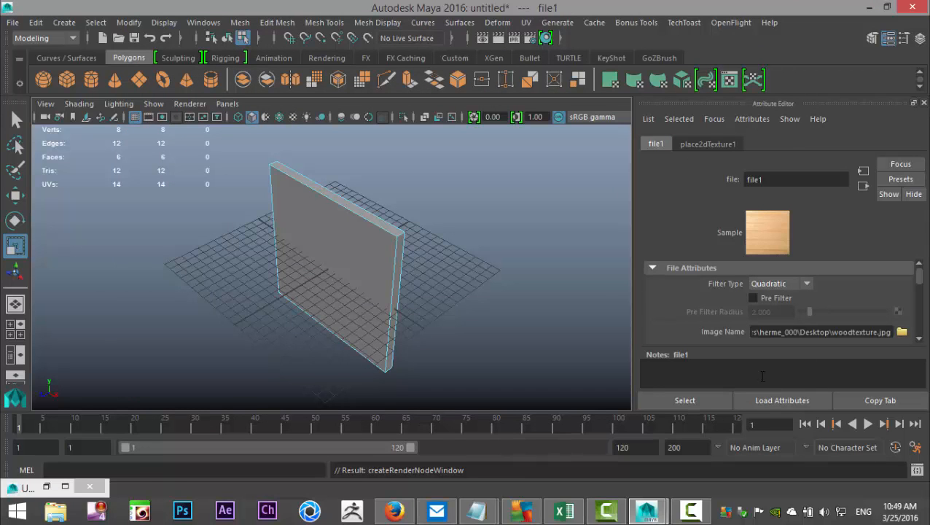
Turn on textured display in the viewport and inspect the wood grain on the slab
click(292, 118)
scroll(465, 282, up, 2)
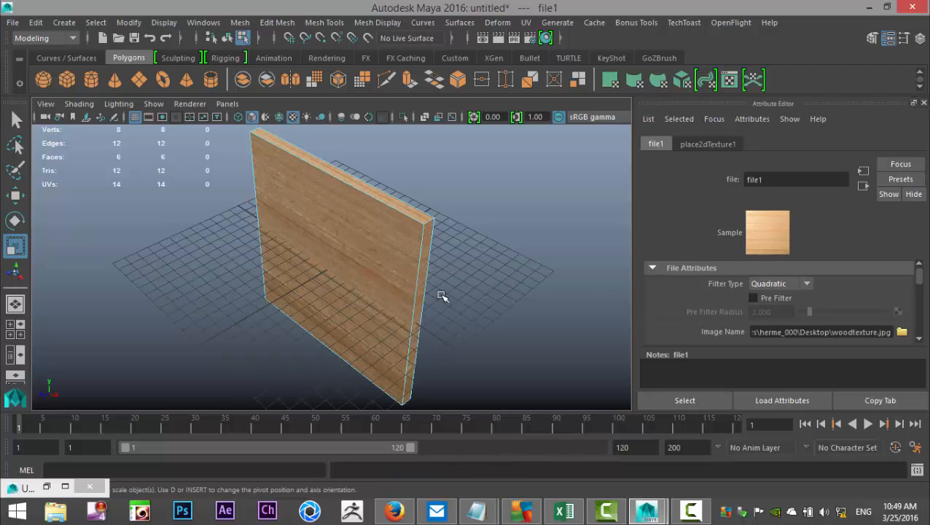
alt+drag(441, 295, 418, 299)
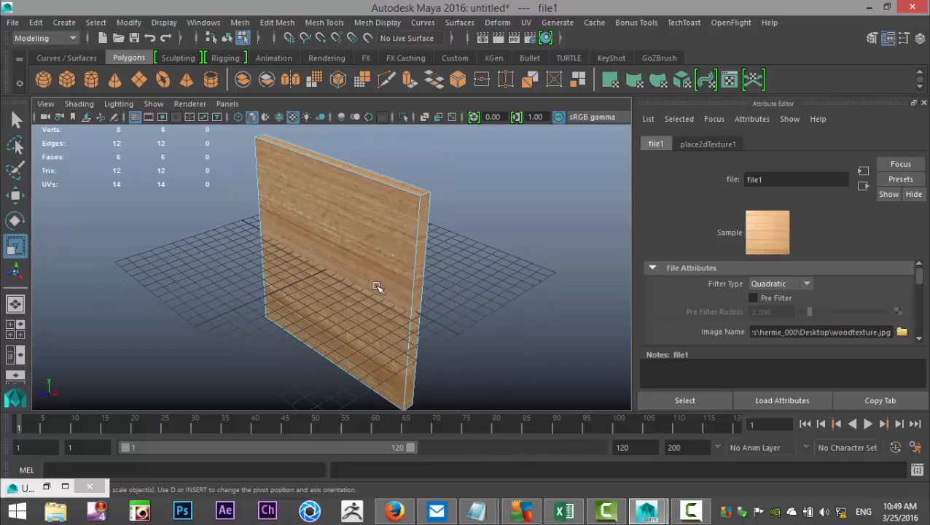
alt+middle_drag(472, 321, 477, 327)
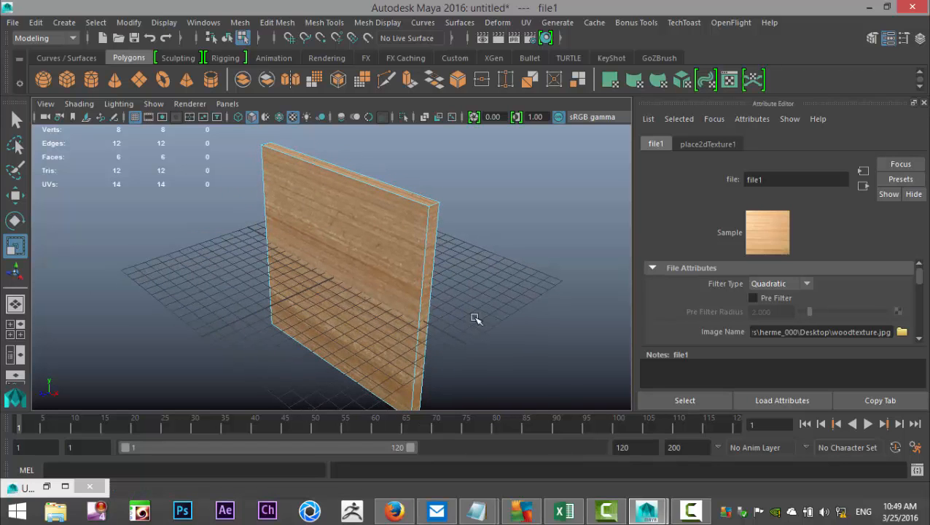
Select the slab's whole UV shell in the UV Editor and rotate it 90 degrees clockwise
click(526, 23)
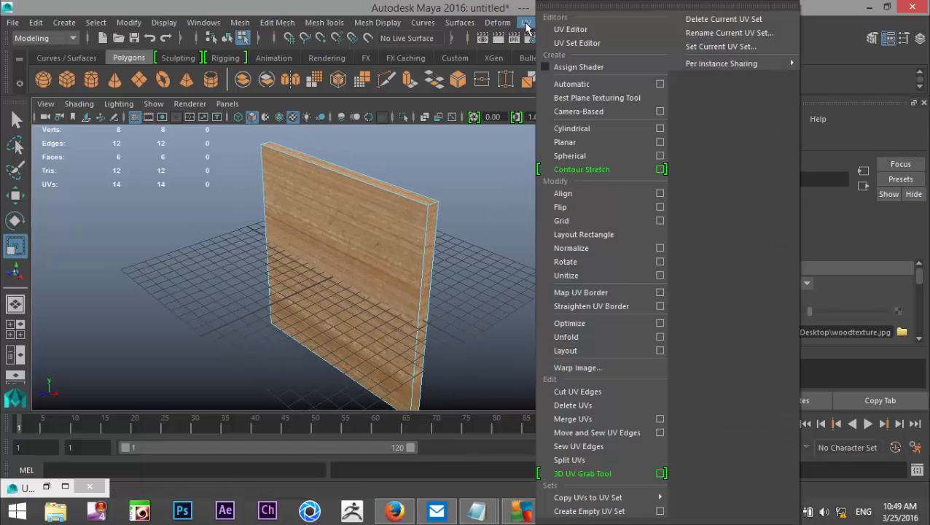
click(583, 31)
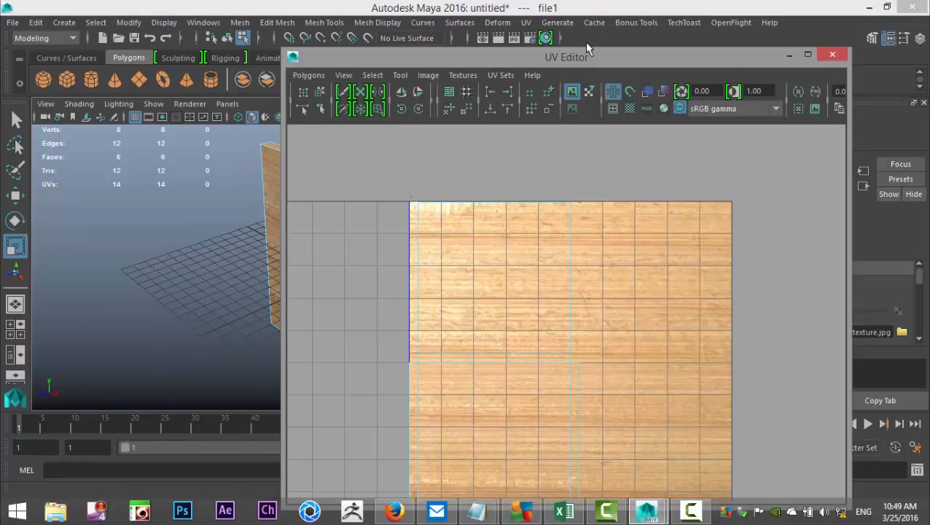
click(418, 110)
right_drag(533, 268, 483, 249)
click(538, 254)
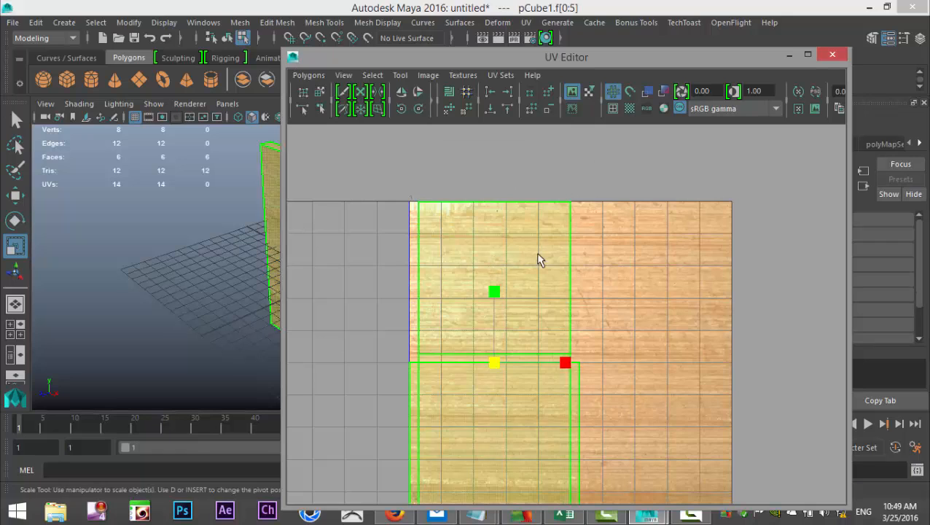
click(419, 109)
click(418, 109)
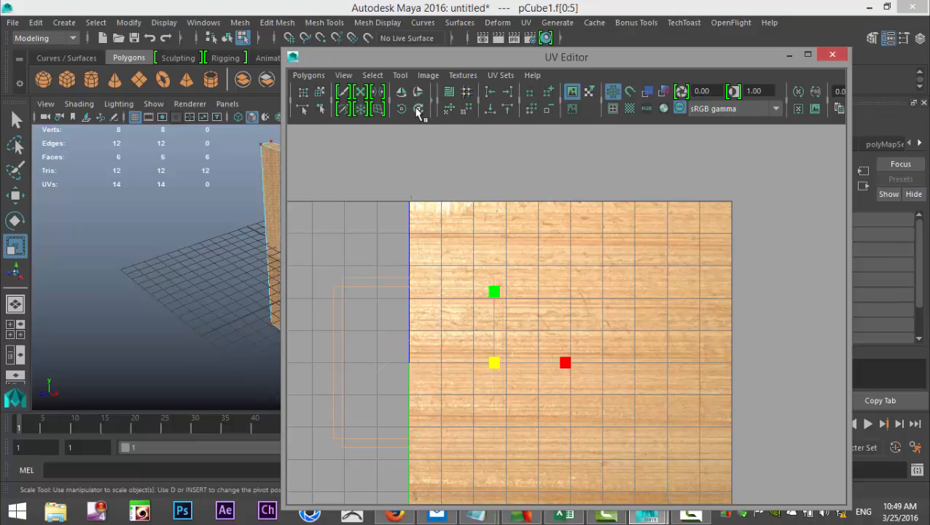
Move the rotated UV shell into the upper half of the 0–1 UV square with the background image hidden, and minimize the editor
key(w)
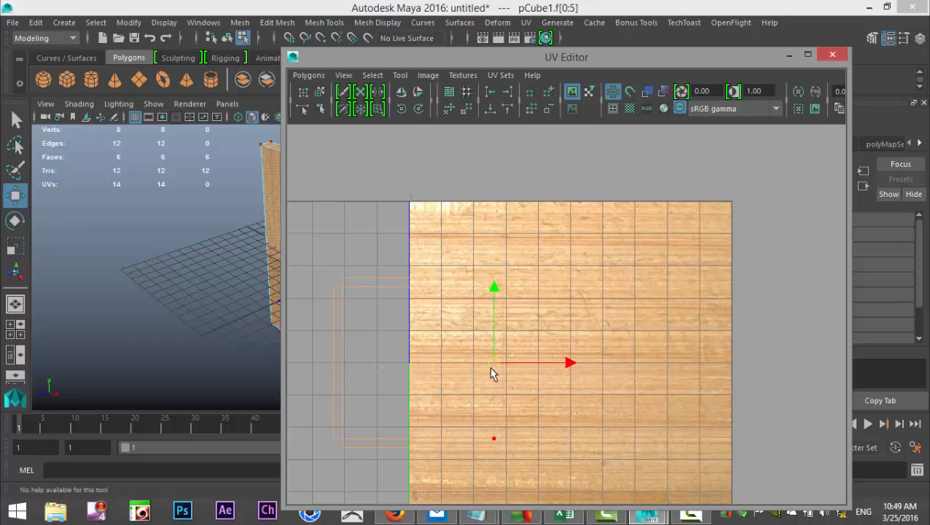
drag(503, 364, 576, 304)
click(571, 91)
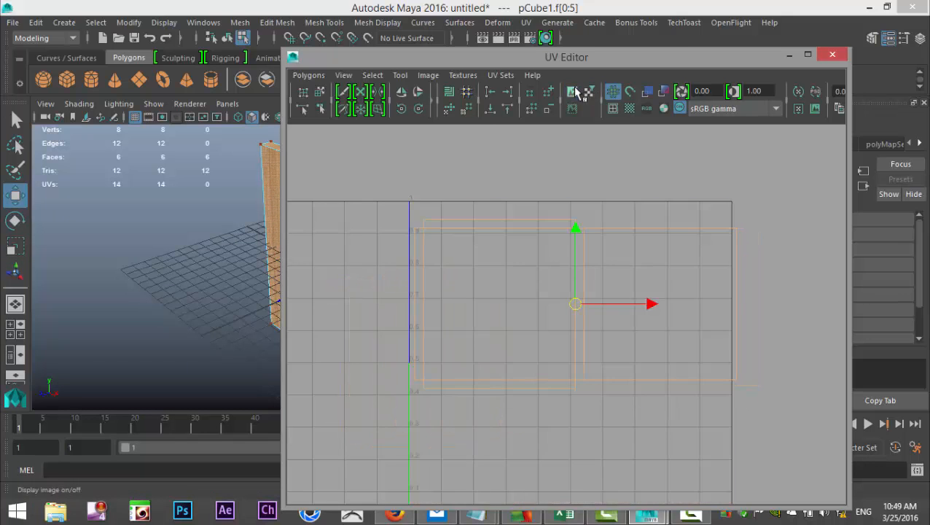
drag(575, 307, 569, 289)
click(787, 55)
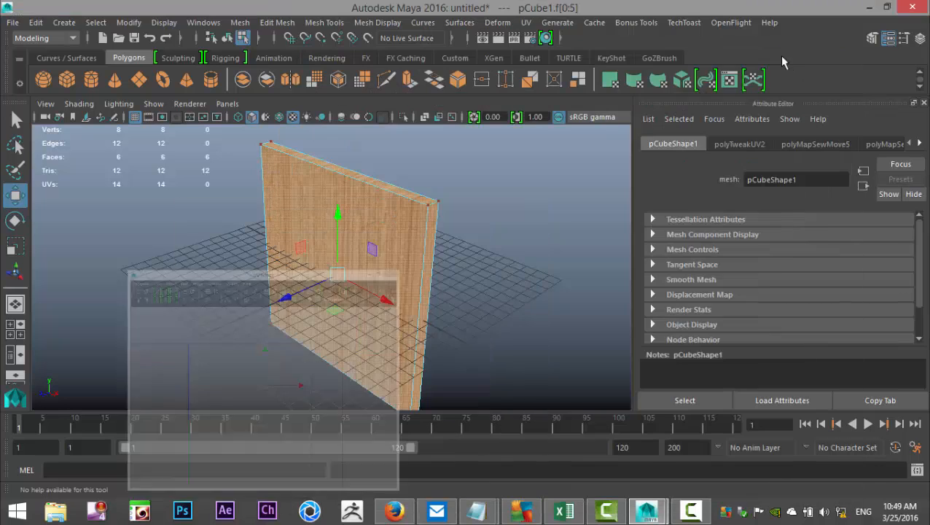
Return the slab to object mode and scale it thinner along its thickness
alt+drag(466, 275, 423, 306)
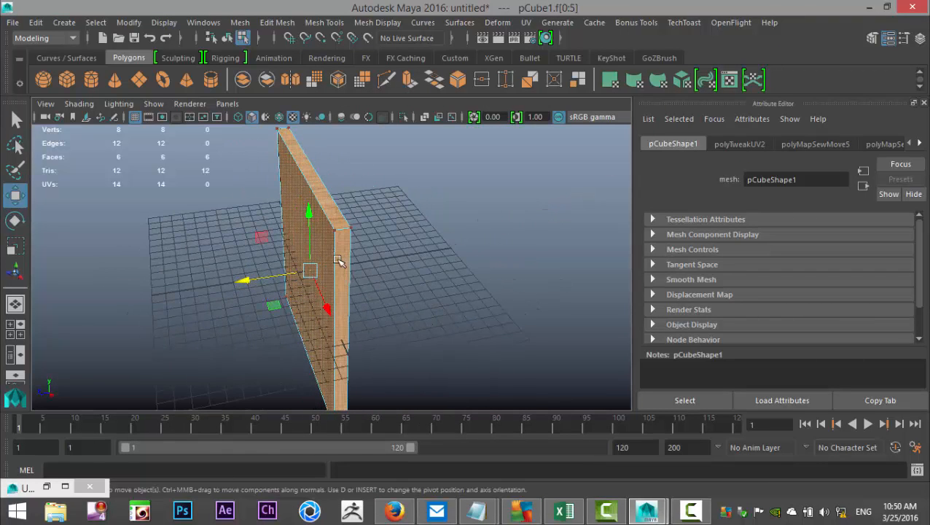
right_drag(334, 130, 400, 110)
click(384, 142)
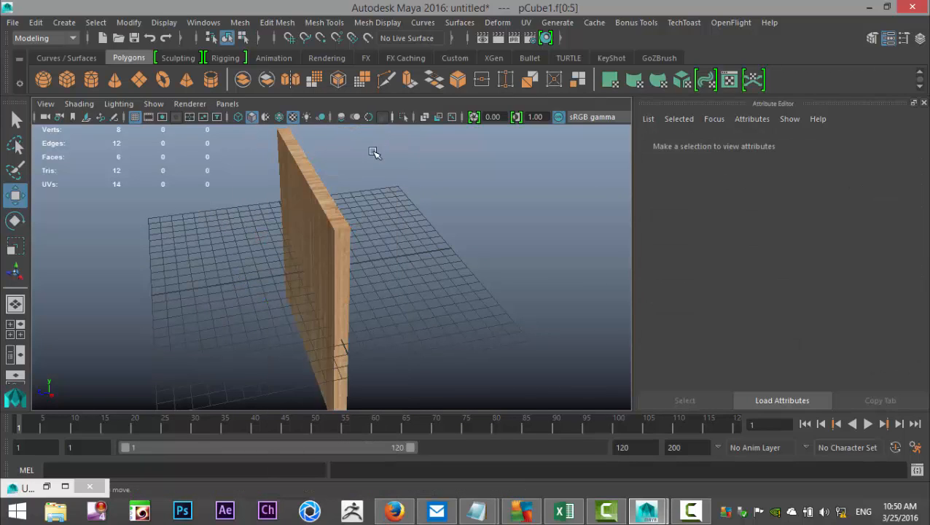
click(342, 216)
key(r)
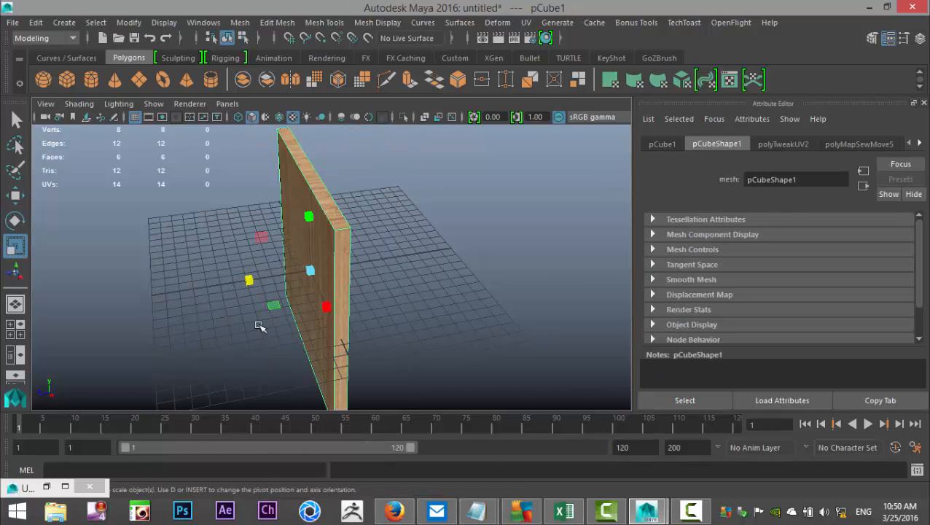
drag(249, 281, 283, 288)
click(486, 303)
Duplicate the slab and move the copy away along the Z axis as a second parallel upright
alt+drag(487, 309, 483, 338)
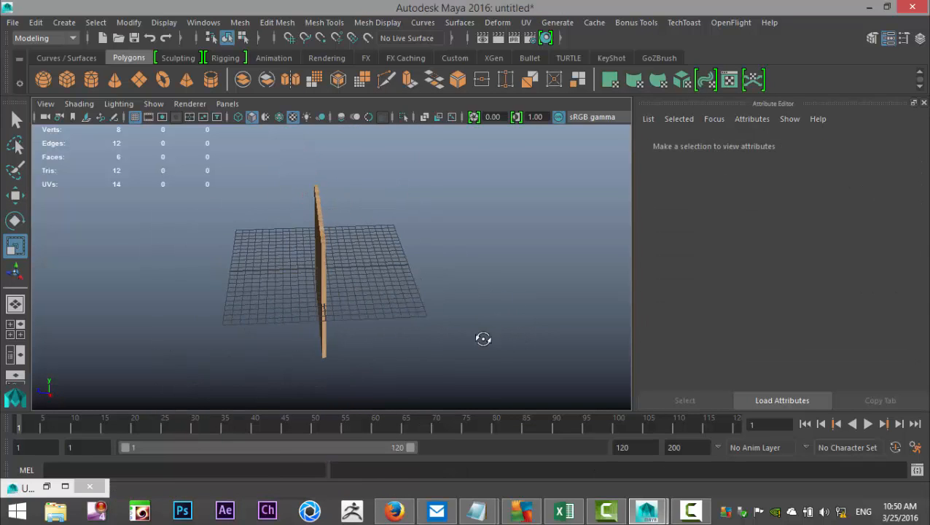
click(325, 263)
key(ctrl+d)
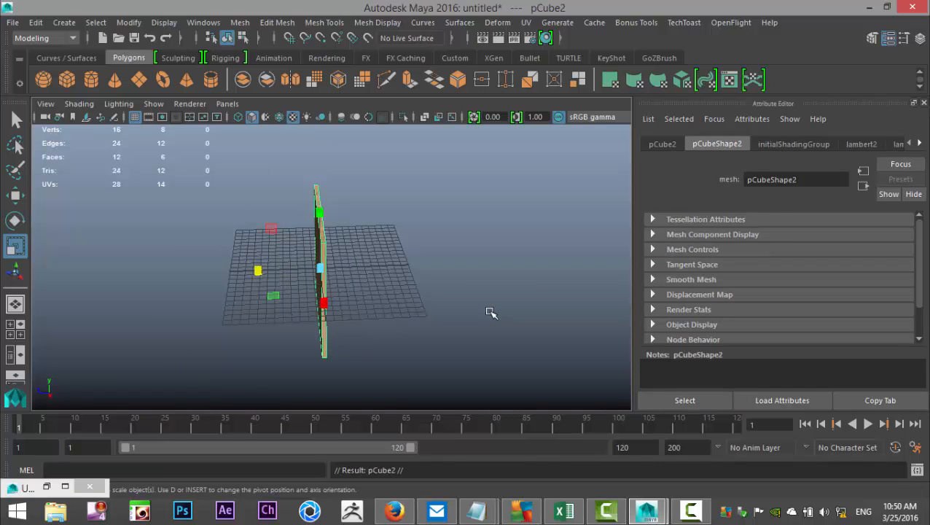
key(w)
drag(255, 271, 434, 357)
scroll(436, 356, down, 3)
alt+drag(409, 357, 510, 379)
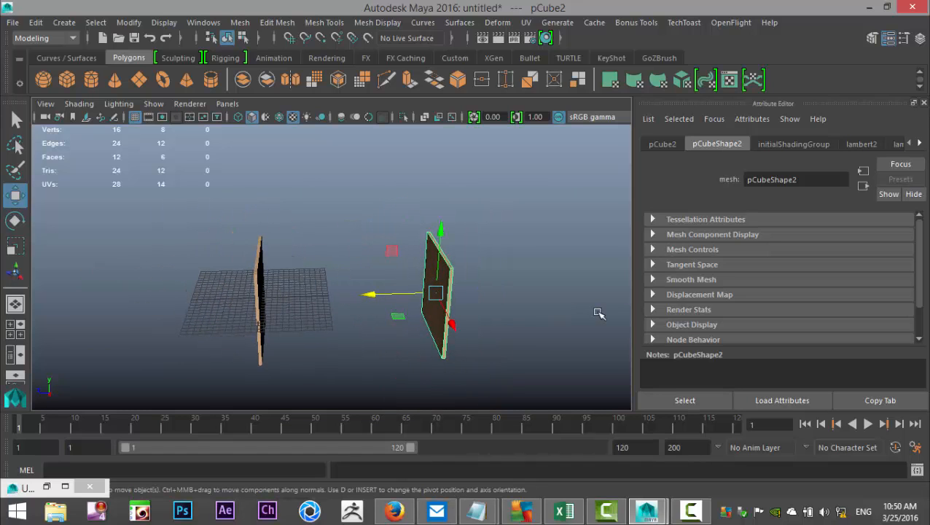
Duplicate the second upright, rotate the copy 90 degrees to horizontal and raise it to the upright's upper edge
key(ctrl+d)
key(e)
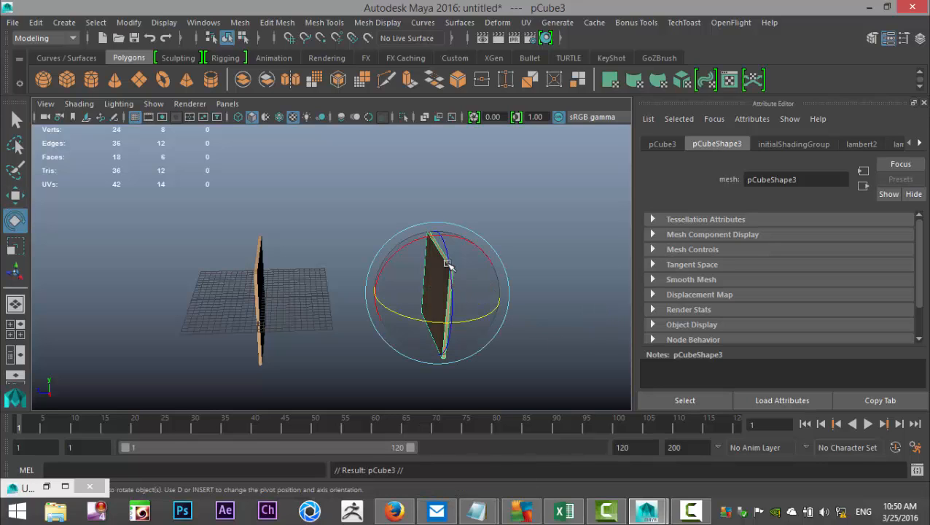
drag(398, 251, 356, 340)
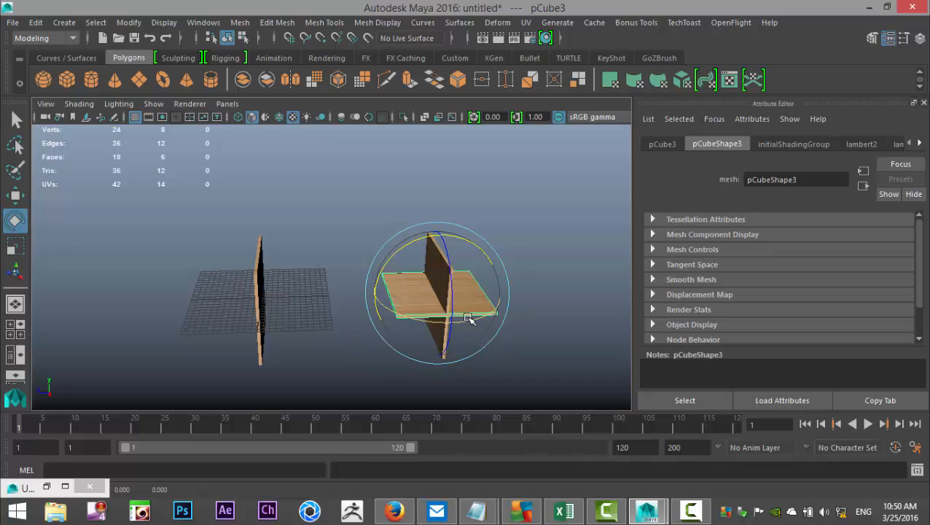
key(w)
drag(441, 230, 442, 188)
In the side view, raise the horizontal slab until it rests on the upright's upper edge, and switch to wireframe
click(16, 330)
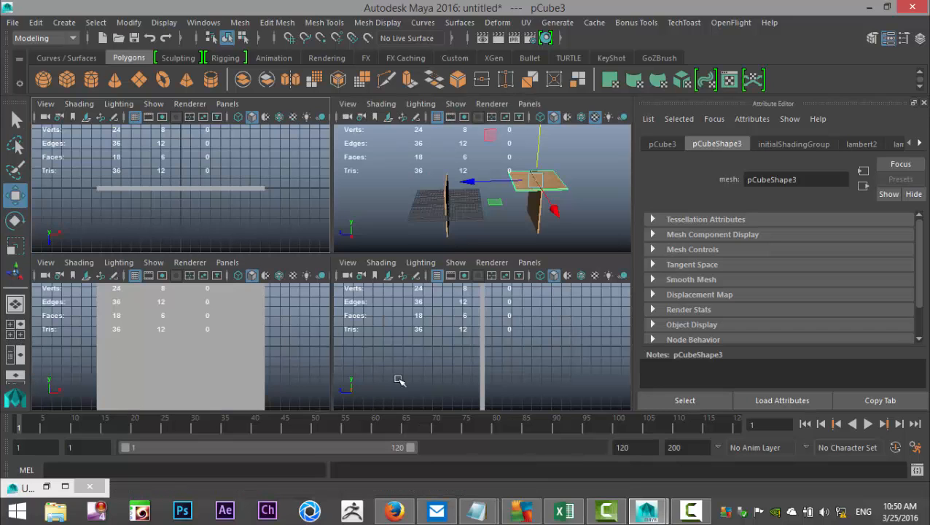
key(space)
key(f)
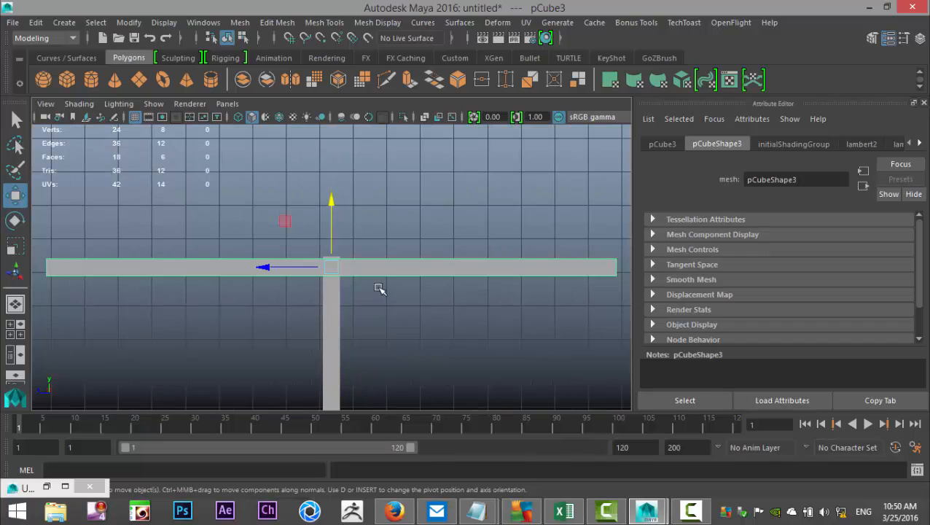
drag(332, 202, 332, 179)
key(4)
scroll(335, 271, down, 10)
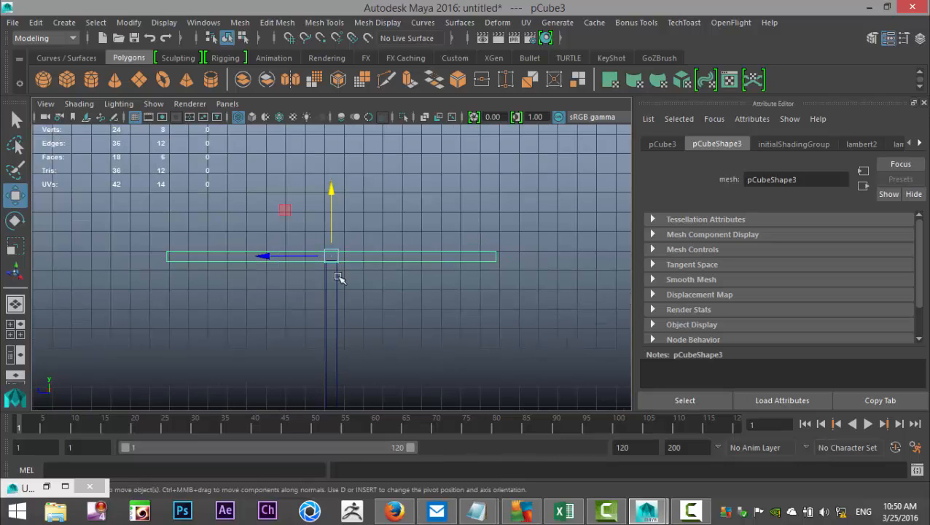
Centre the horizontal slab between the two uprights and stretch it along Z to span slightly past both
drag(267, 266, 128, 283)
key(r)
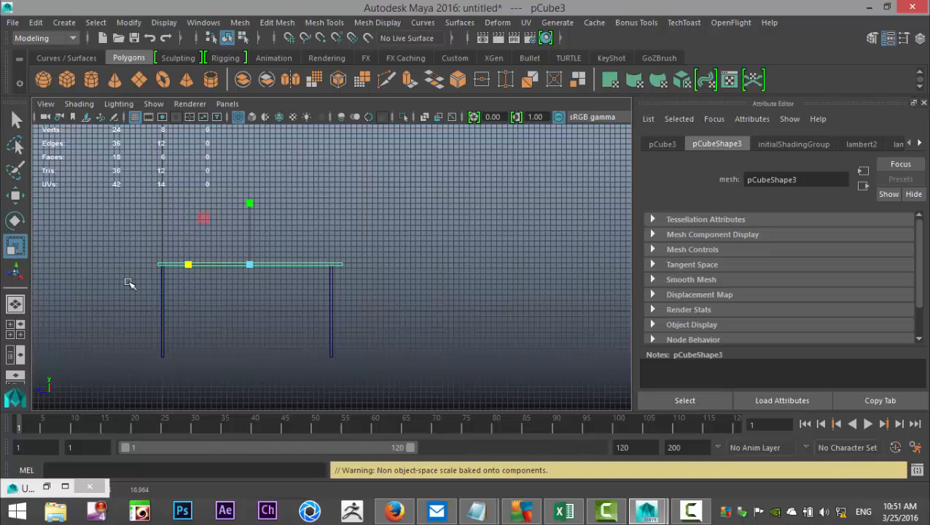
Fine-tune the tabletop's height to sit flush on the uprights and nudge it slightly along Z toward the first upright
scroll(175, 295, up, 5)
alt+middle_drag(284, 323, 403, 317)
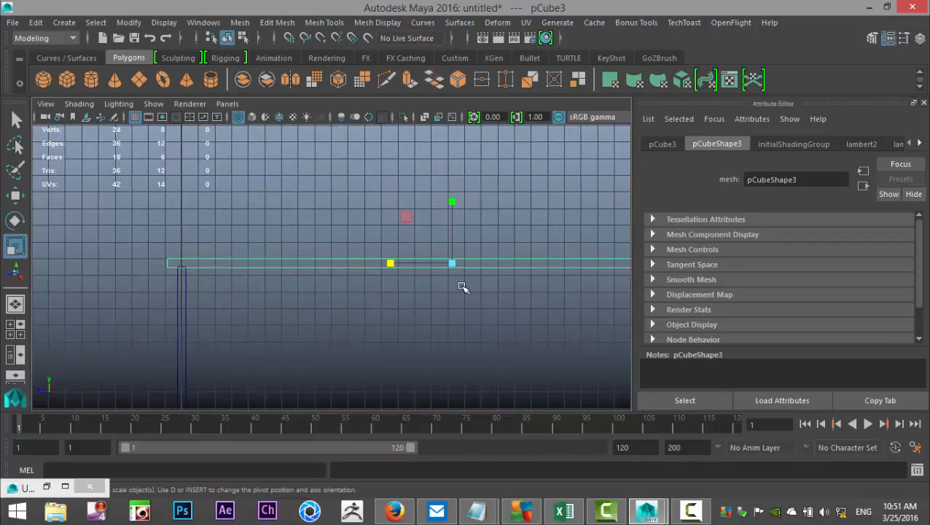
key(w)
click(453, 195)
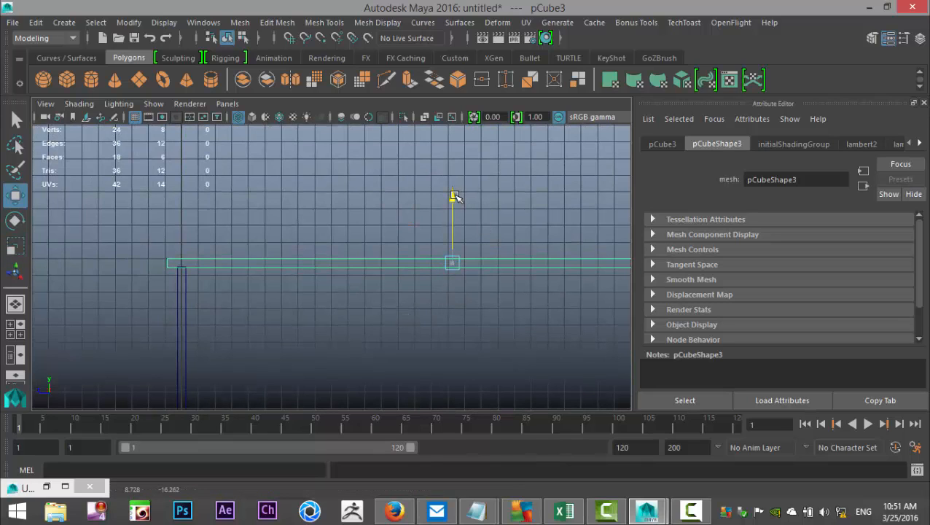
drag(451, 193, 452, 192)
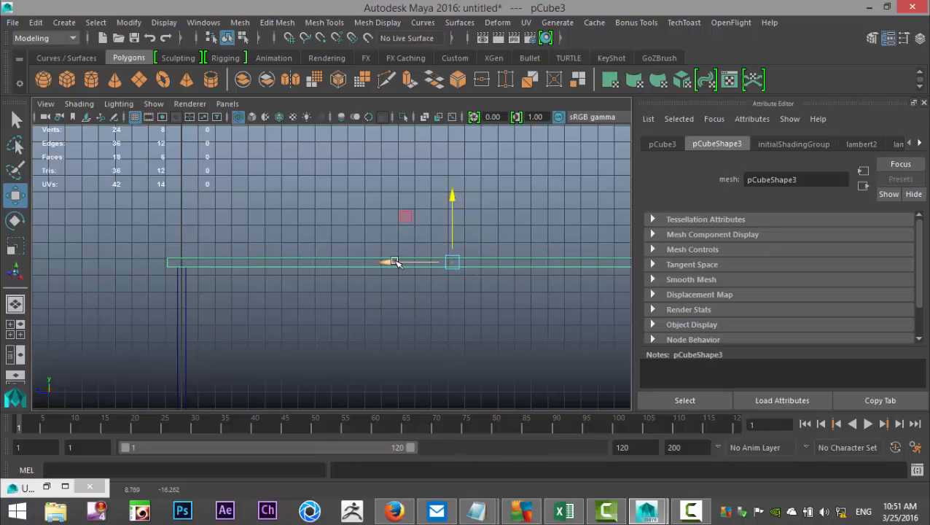
drag(386, 263, 386, 263)
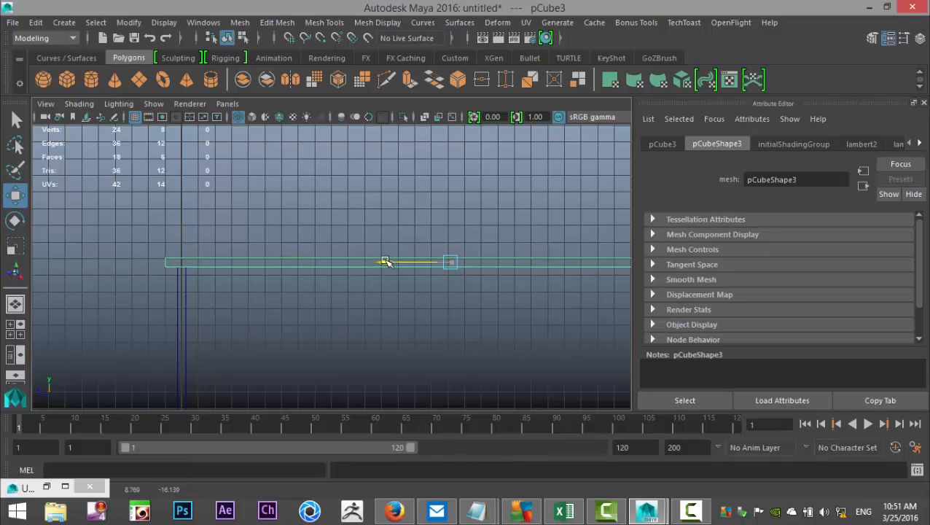
Shift the first upright slightly inward and the second slightly outward beneath the tabletop
click(186, 302)
drag(135, 408, 138, 409)
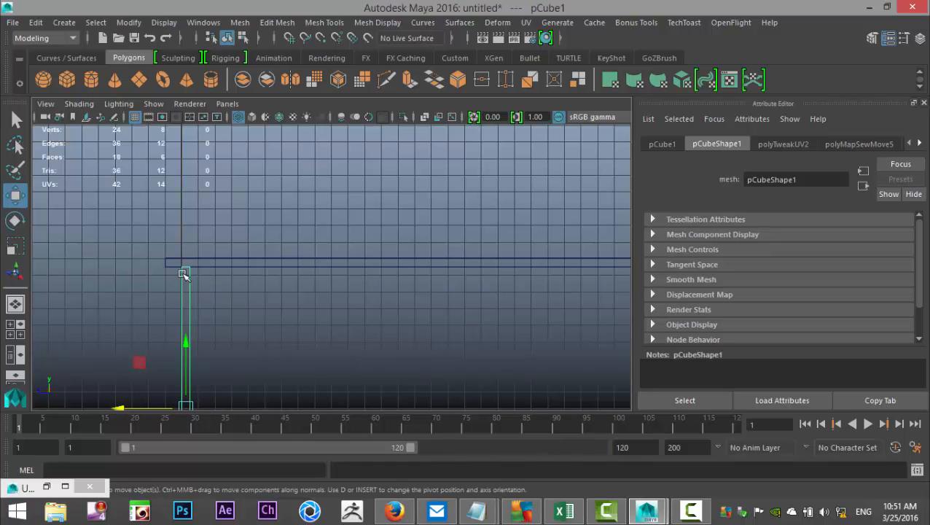
scroll(260, 310, down, 2)
alt+middle_drag(421, 299, 208, 261)
scroll(379, 318, up, 5)
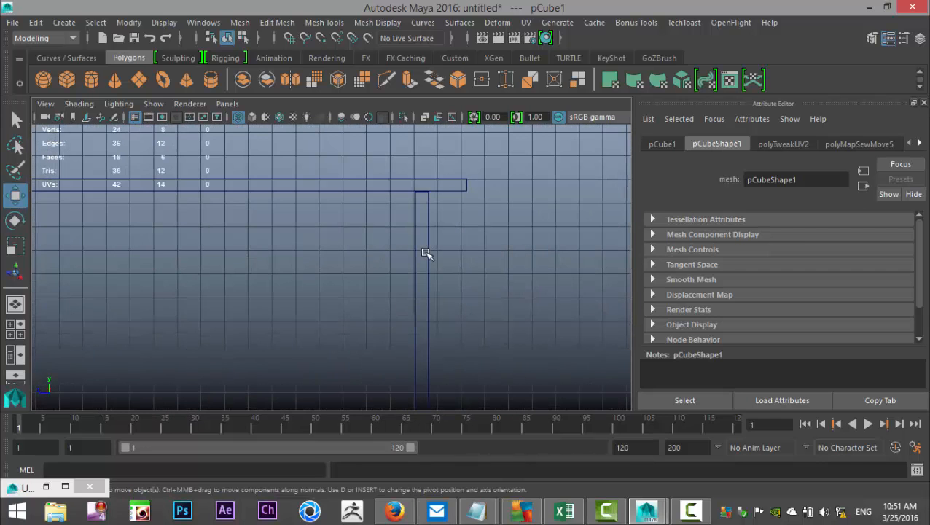
click(453, 317)
click(430, 294)
drag(369, 394, 369, 394)
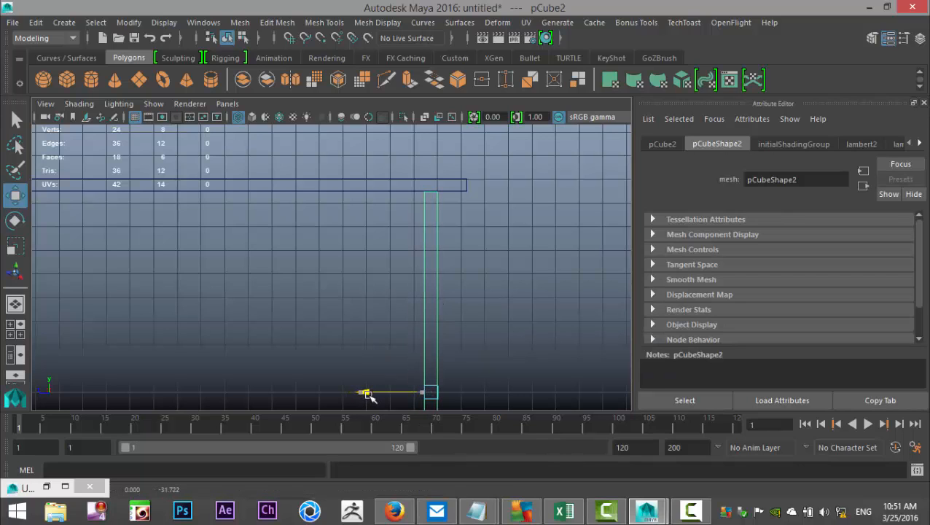
Select the vertices at the tabletop's end above the second upright and pull them slightly inward to shorten the overhang
click(462, 183)
click(461, 180)
right_drag(462, 180, 421, 142)
drag(446, 163, 472, 188)
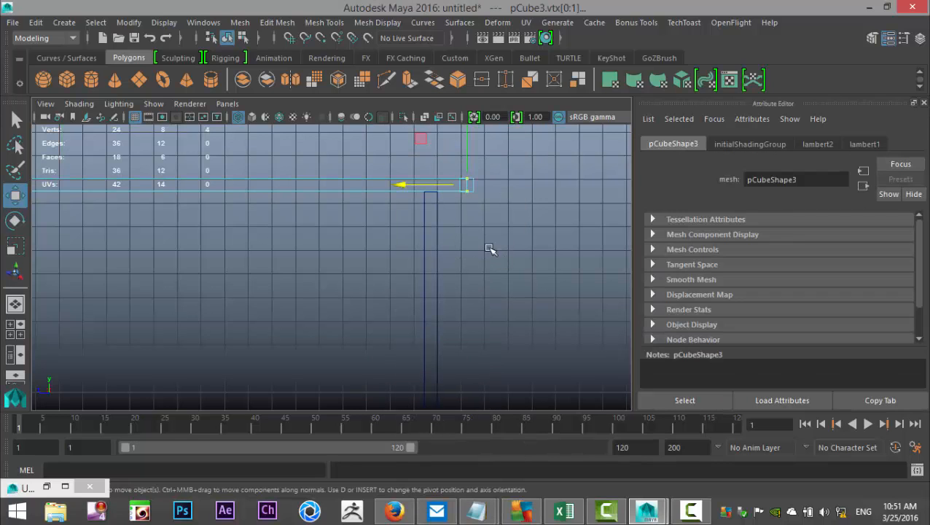
drag(402, 186, 395, 187)
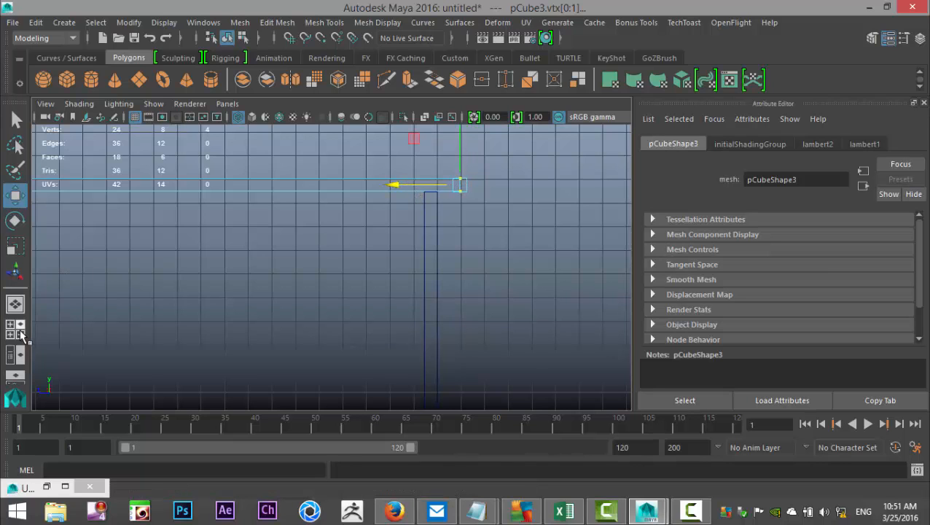
Leave vertex editing in the perspective view and select the whole tabletop as an object
key(space)
key(space)
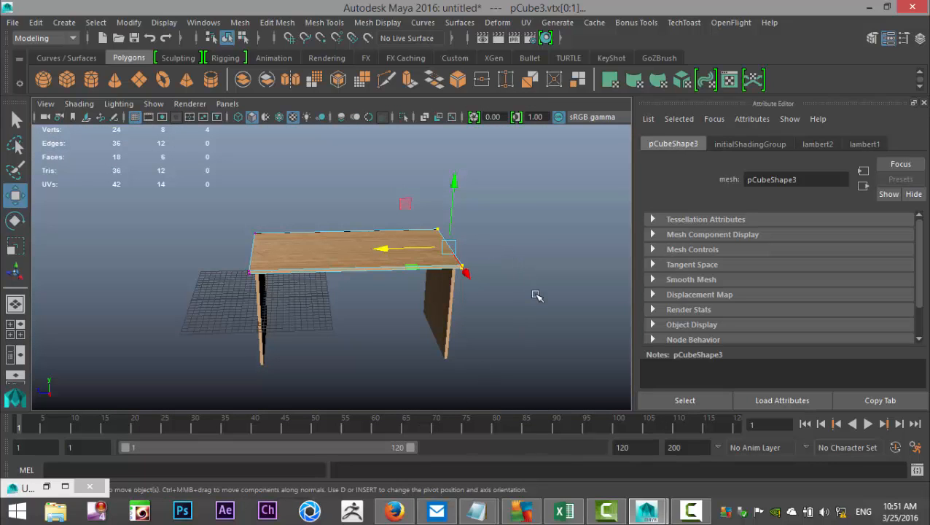
click(537, 295)
scroll(511, 338, up, 6)
alt+drag(419, 351, 402, 327)
right_drag(362, 234, 421, 119)
click(411, 219)
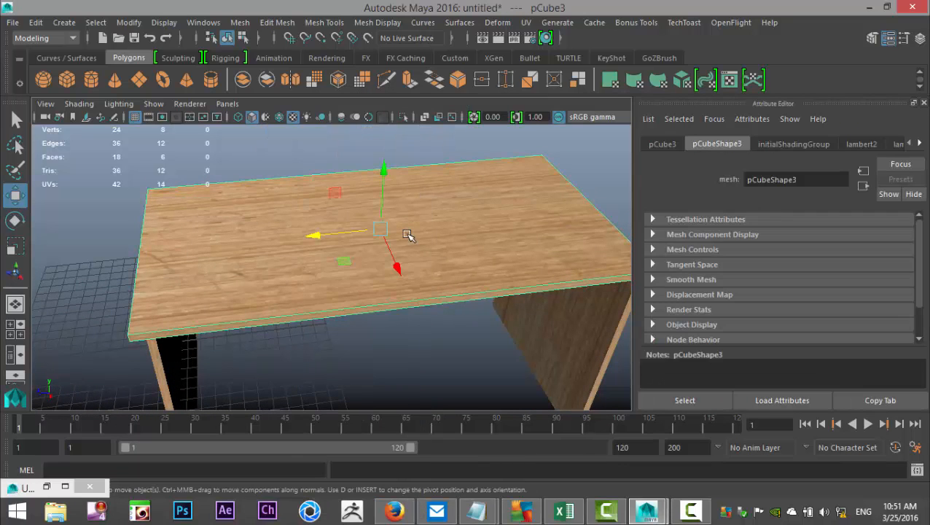
Examine the tabletop's UV layout in the UV Editor, put the editor away and deselect the tabletop
click(527, 22)
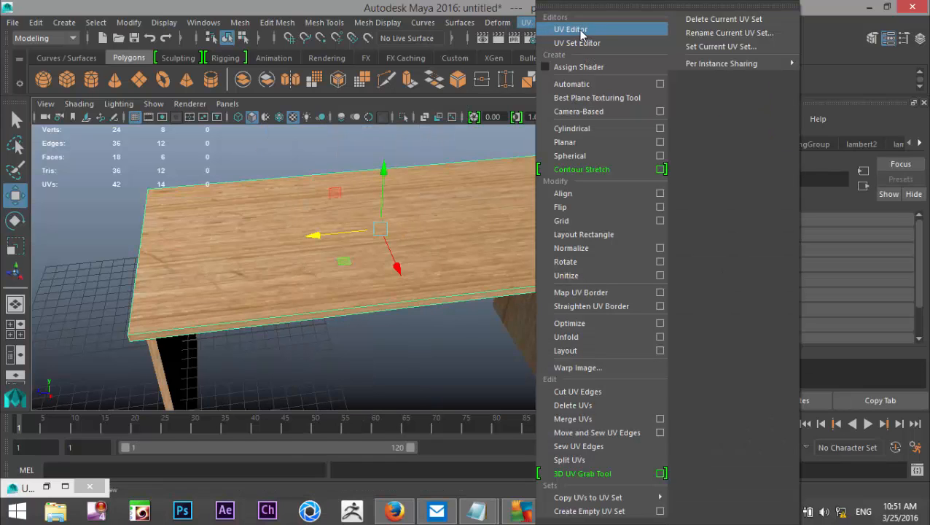
click(580, 30)
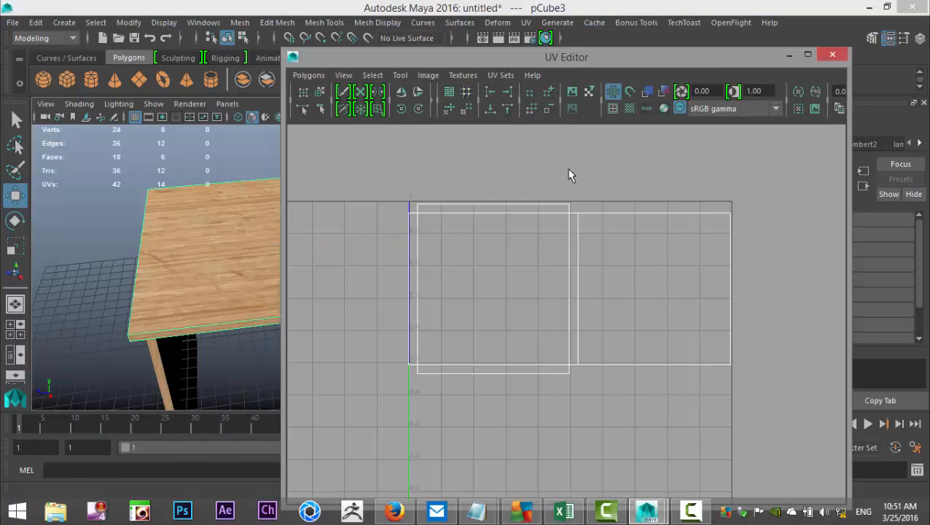
click(789, 55)
key(f)
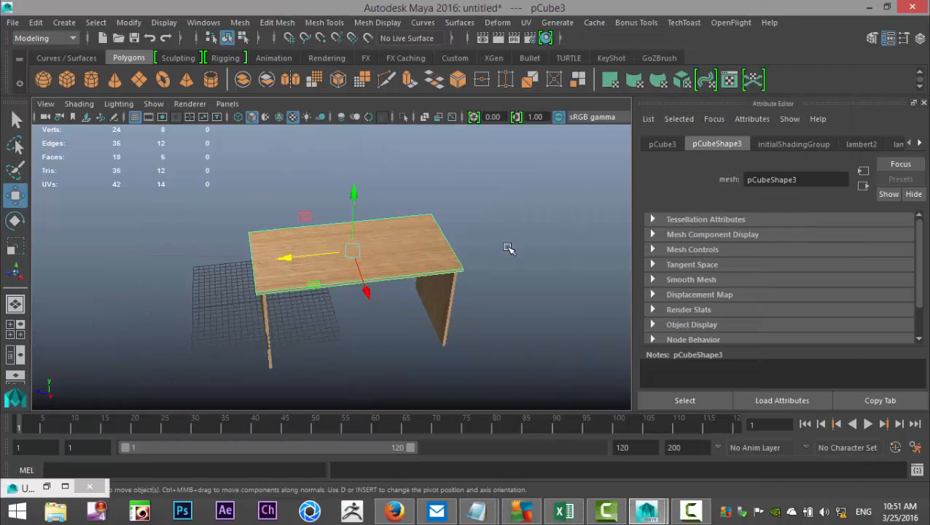
mouse_move(472, 321)
alt+mouse_down()
mouse_move(481, 230)
mouse_move(523, 294)
mouse_move(479, 305)
alt+mouse_up()
click(479, 305)
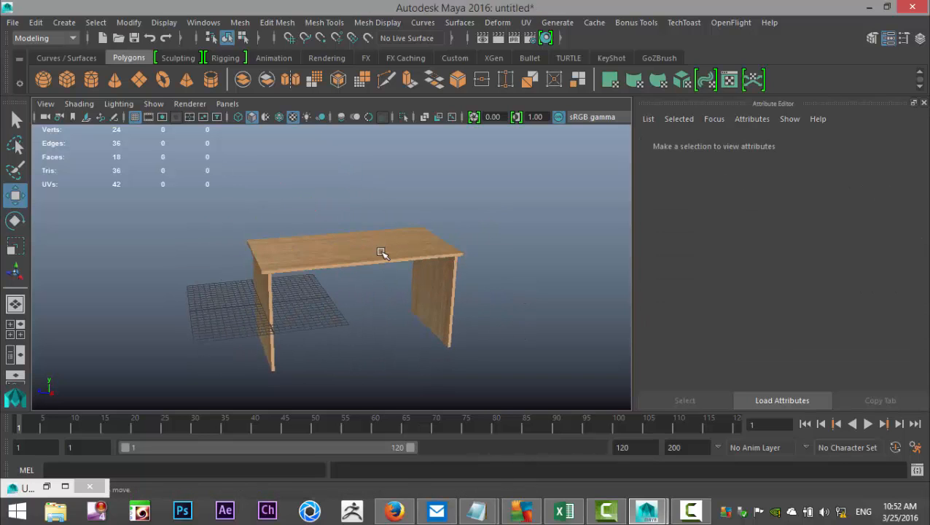
Duplicate the tabletop and rotate the copy about its Z axis until it stands upright
click(381, 253)
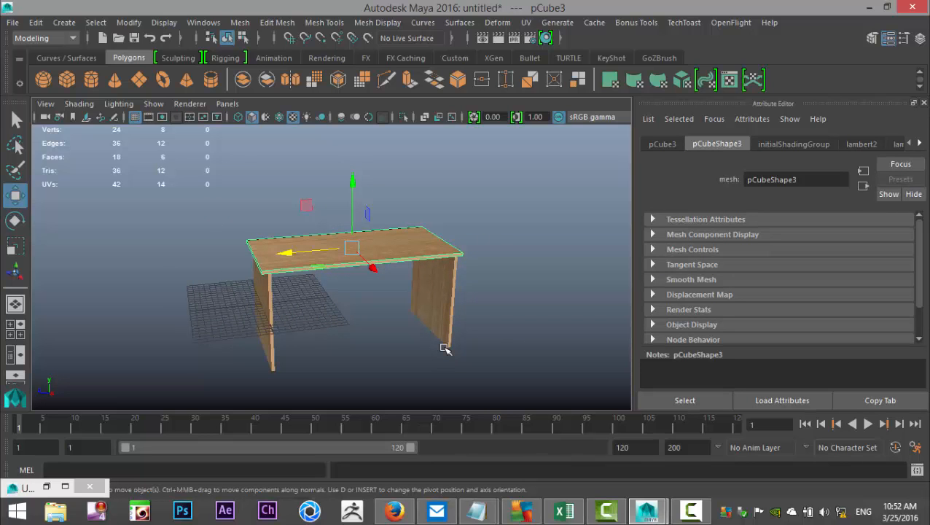
key(ctrl+d)
key(e)
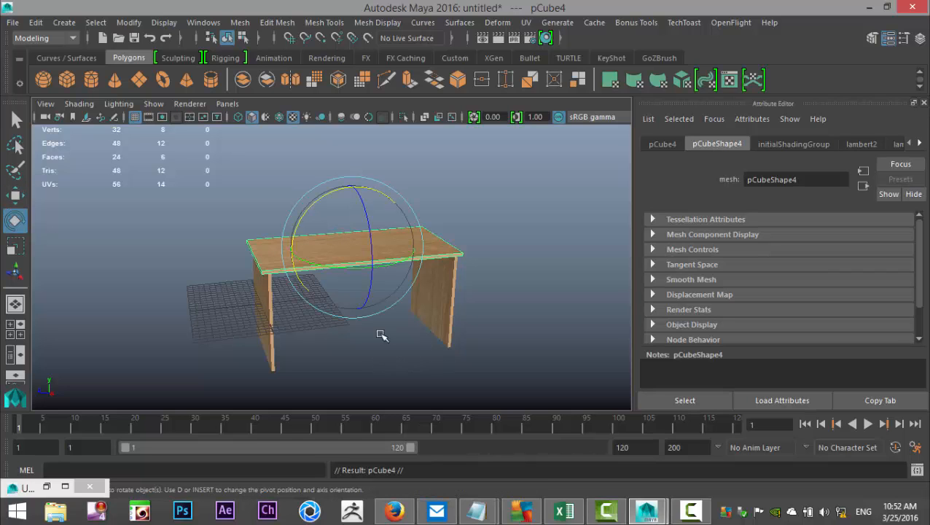
drag(373, 256, 359, 174)
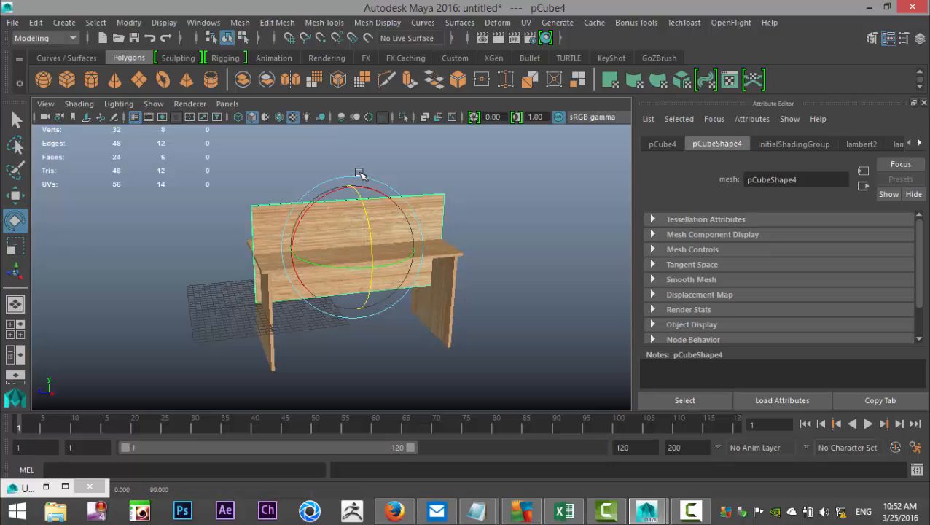
Move the upright panel along X toward the tabletop's rear edge
alt+drag(235, 307, 347, 306)
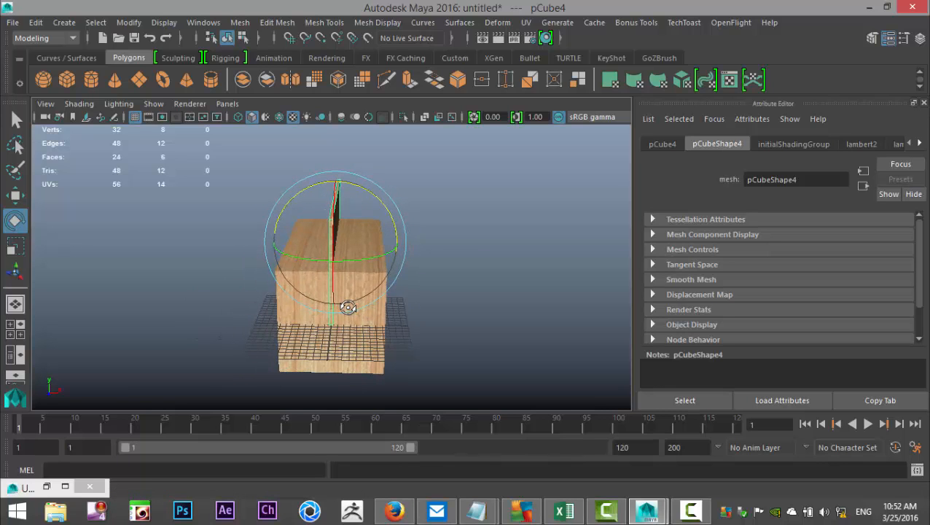
key(w)
drag(402, 244, 363, 243)
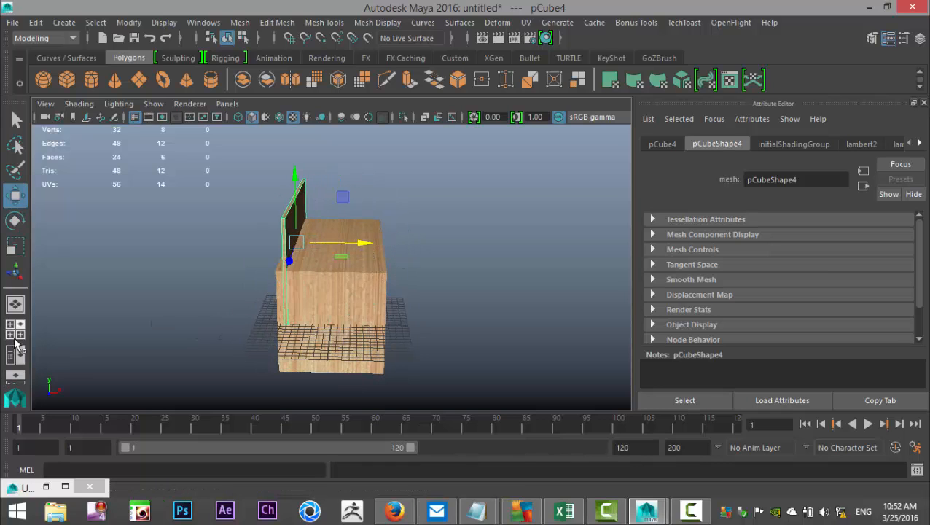
Fine-tune the back panel's X position in the wireframe top view, setting it slightly inside the tabletop's rear edge
click(18, 330)
key(space)
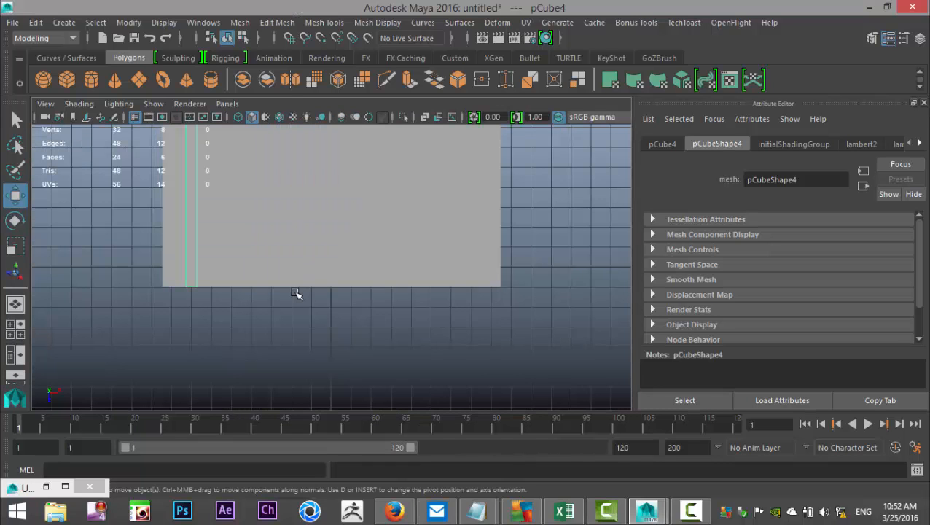
key(4)
alt+middle_drag(301, 290, 361, 394)
scroll(375, 362, down, 3)
alt+middle_drag(372, 359, 397, 461)
scroll(383, 376, down, 2)
alt+middle_drag(371, 326, 390, 447)
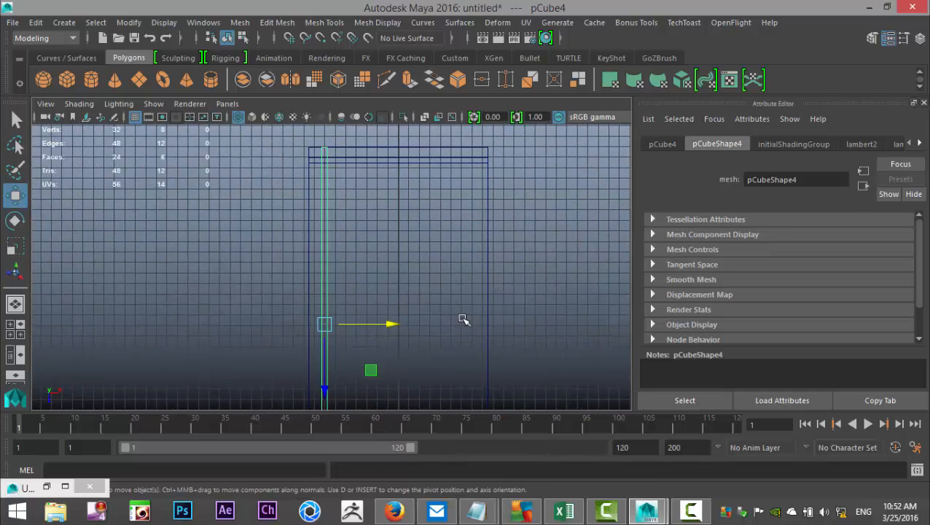
alt+middle_drag(464, 319, 450, 338)
scroll(451, 339, up, 2)
drag(375, 356, 372, 362)
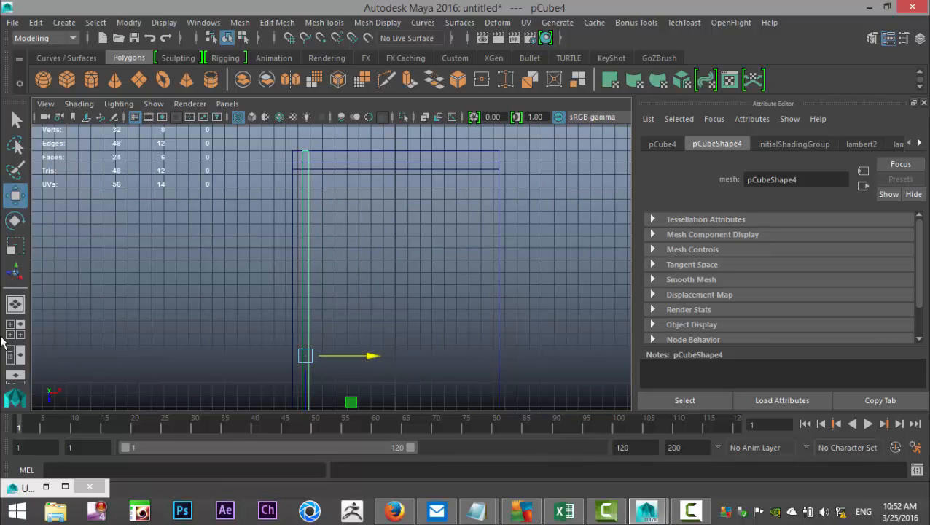
Lower the back panel beneath the tabletop and fine-tune its height in the side view to meet the tabletop's underside
click(15, 330)
key(space)
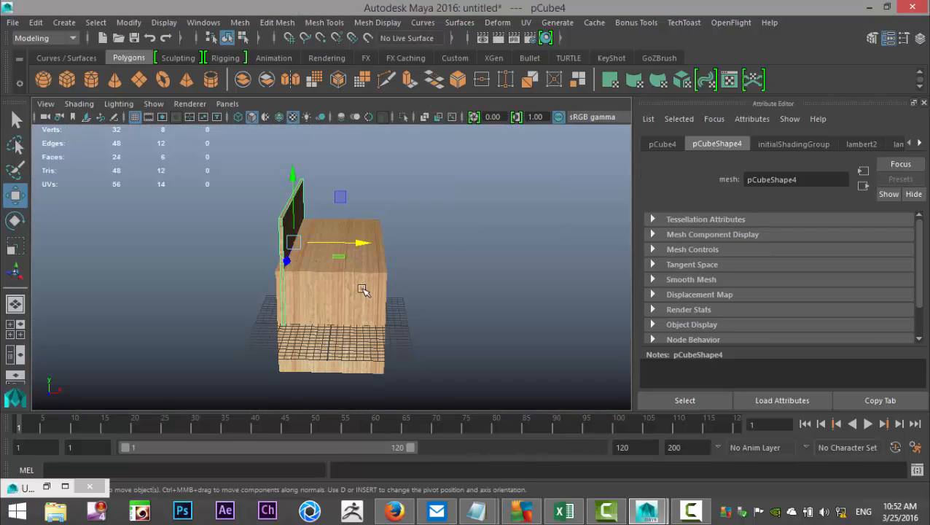
alt+drag(295, 312, 373, 309)
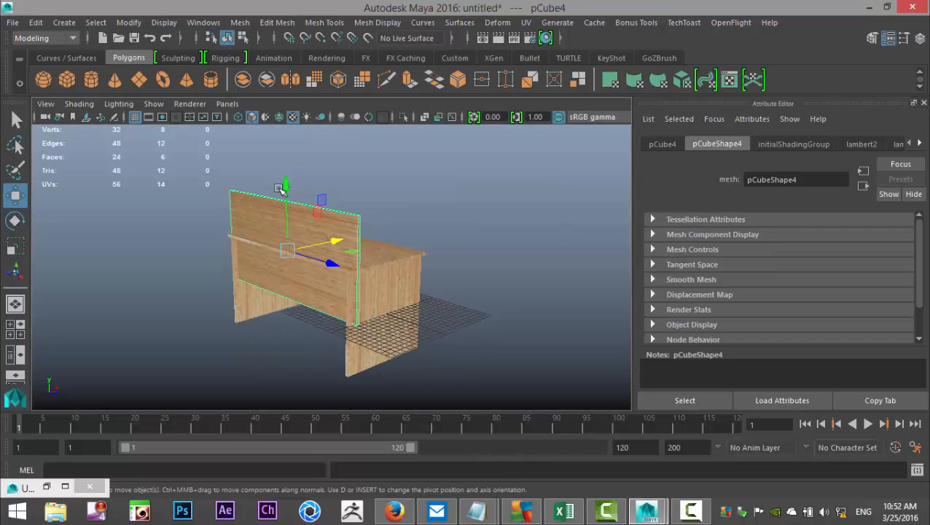
drag(284, 186, 288, 236)
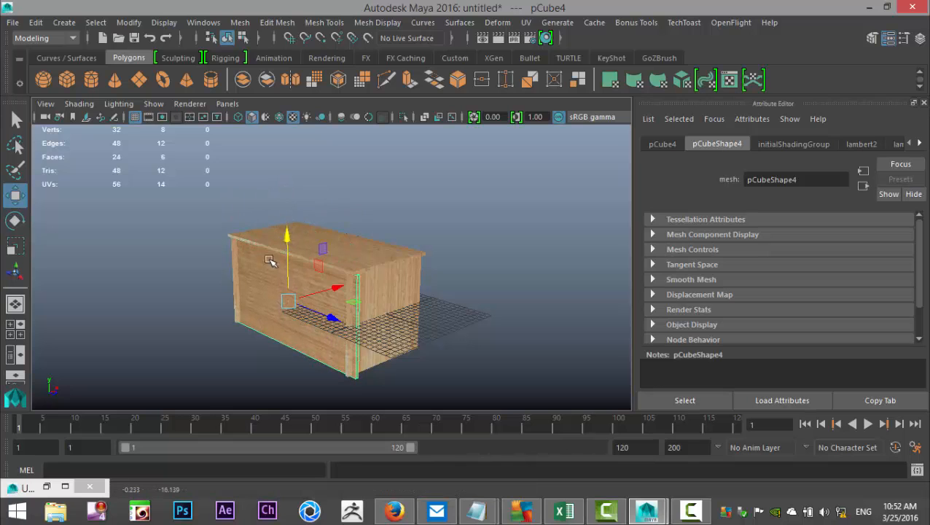
click(14, 330)
key(space)
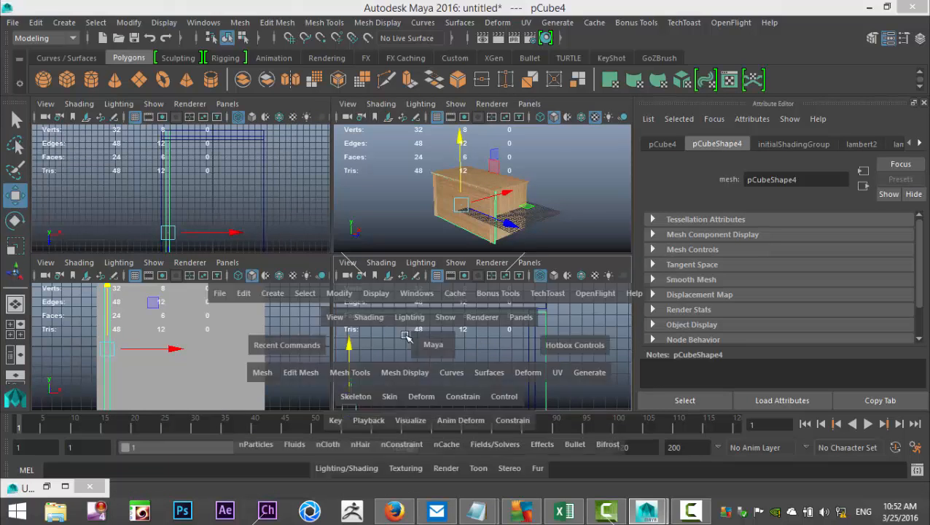
alt+middle_drag(303, 274, 546, 255)
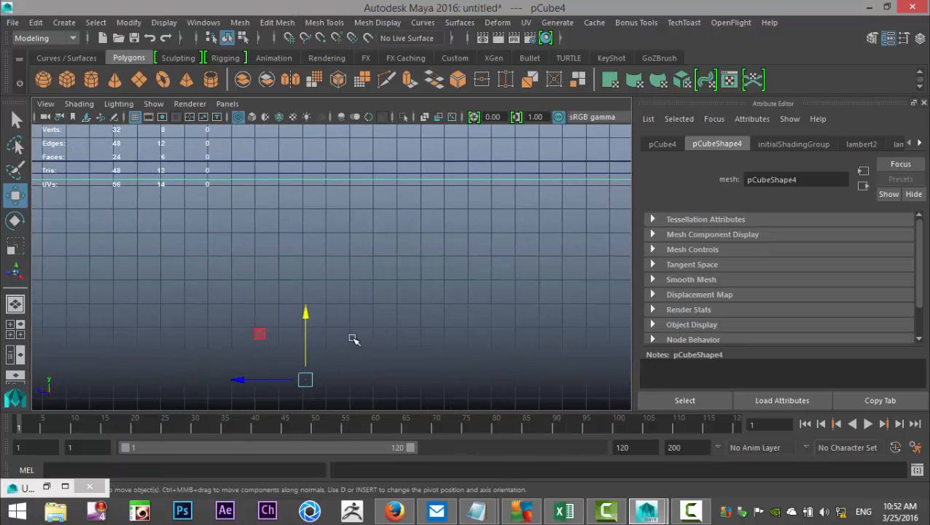
drag(303, 313, 306, 311)
scroll(332, 348, down, 2)
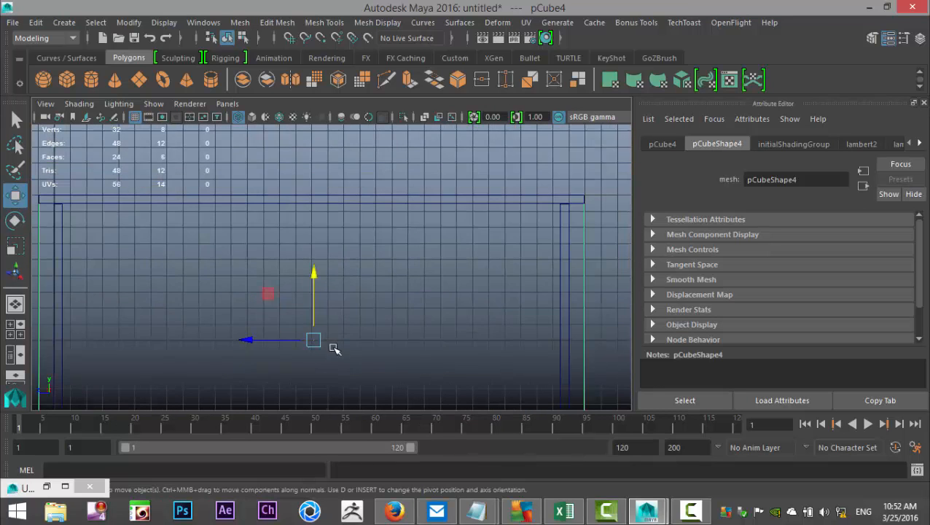
Select the back panel's bottom vertices and raise them to shorten the panel well above the feet of the uprights
alt+middle_drag(339, 355, 346, 263)
right_drag(266, 132, 215, 143)
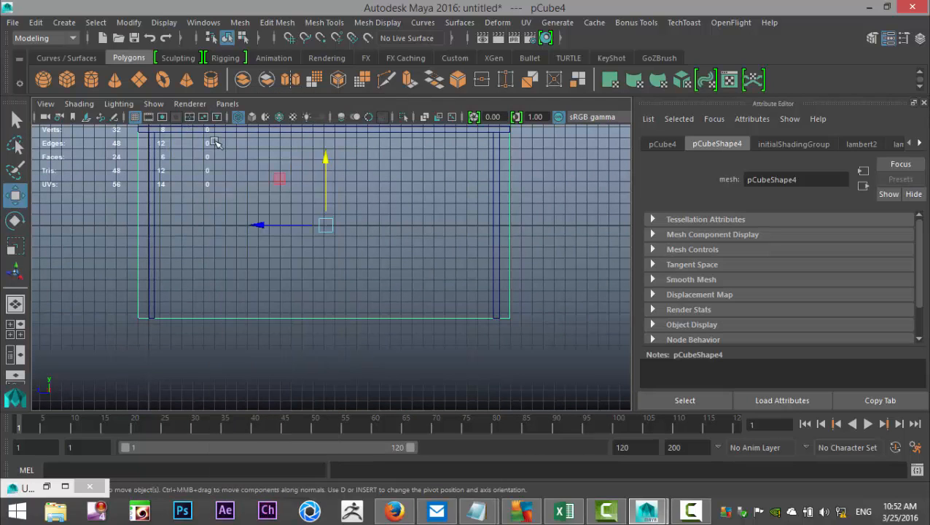
drag(100, 305, 560, 415)
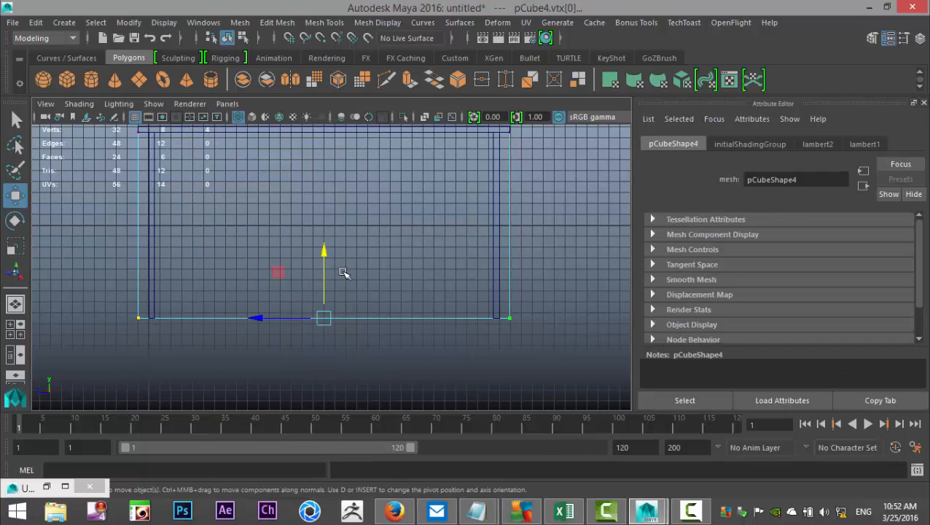
drag(325, 251, 333, 178)
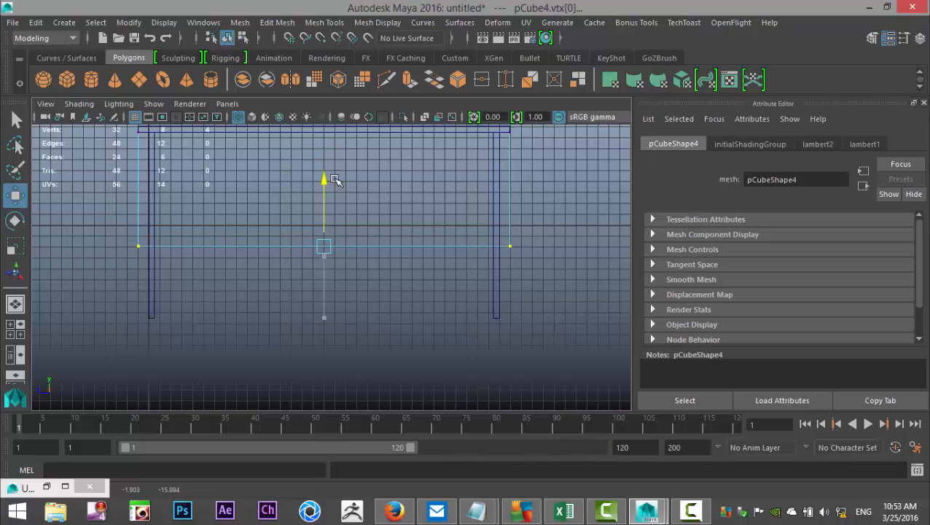
alt+middle_drag(348, 234, 372, 330)
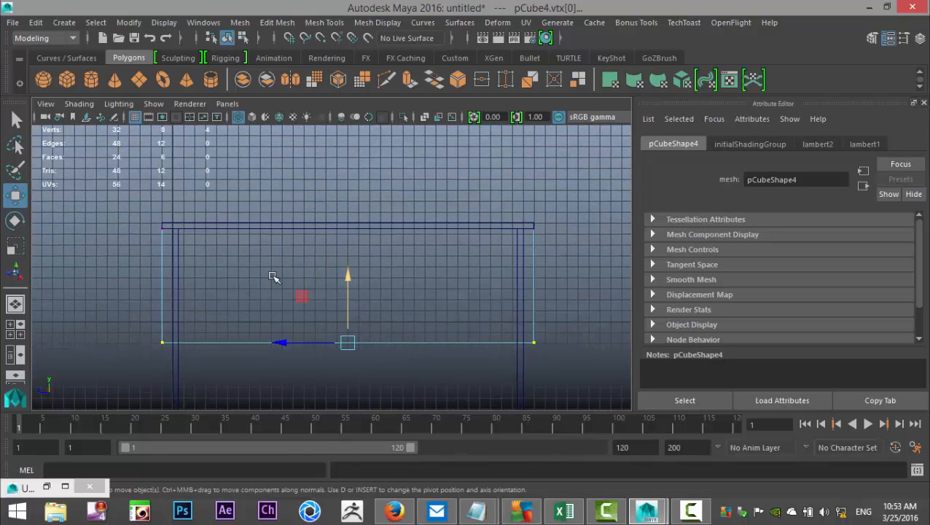
Return to object mode and scale the back panel along Z to fit between the inner faces of the two uprights
right_drag(229, 135, 313, 116)
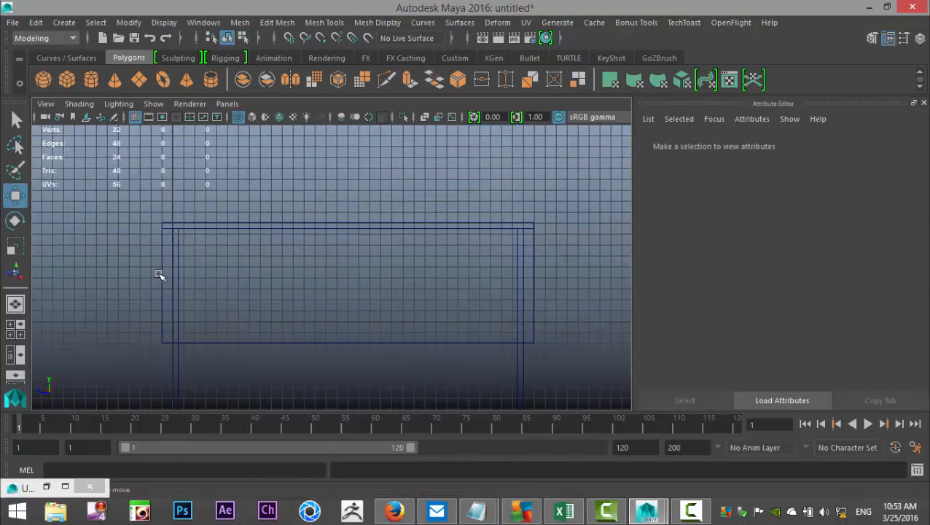
click(167, 311)
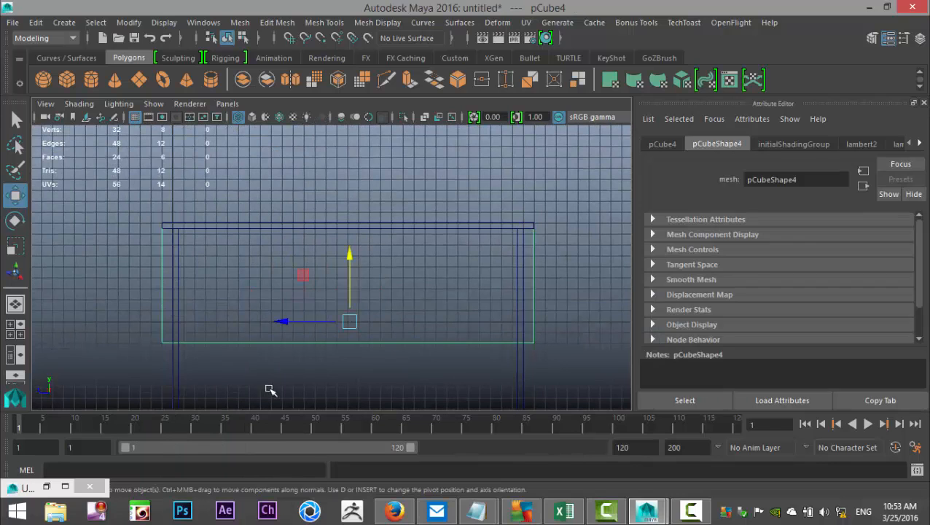
key(r)
drag(287, 322, 291, 326)
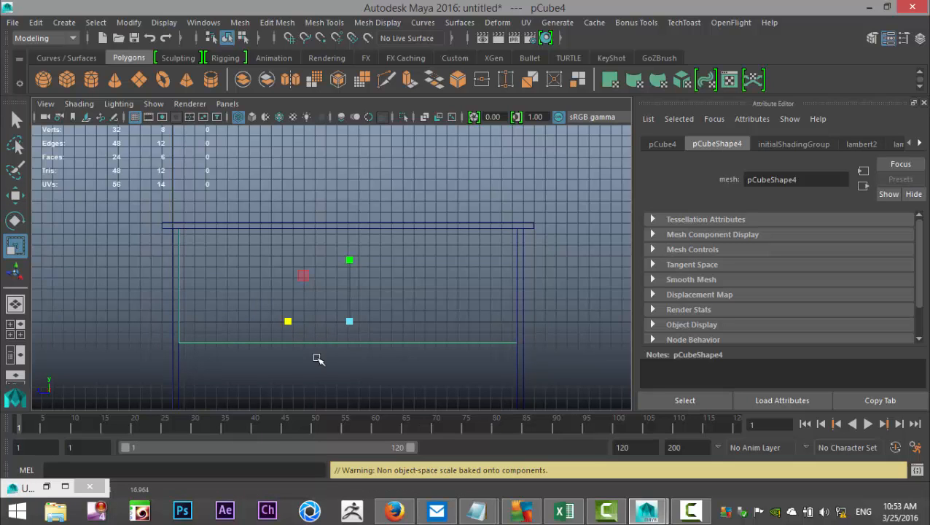
scroll(302, 356, up, 3)
alt+middle_drag(303, 321, 404, 257)
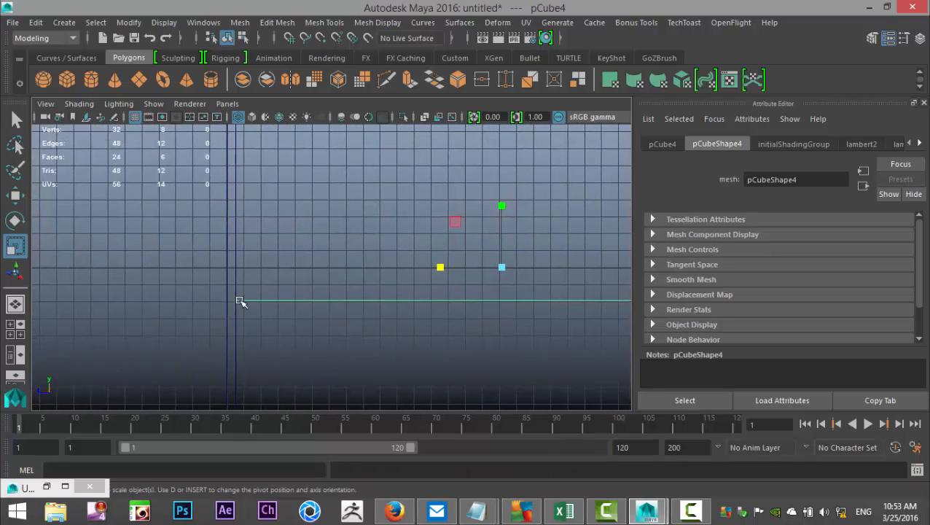
Deselect the back panel in the perspective view, check the table from the front and hide the grid
click(22, 328)
key(space)
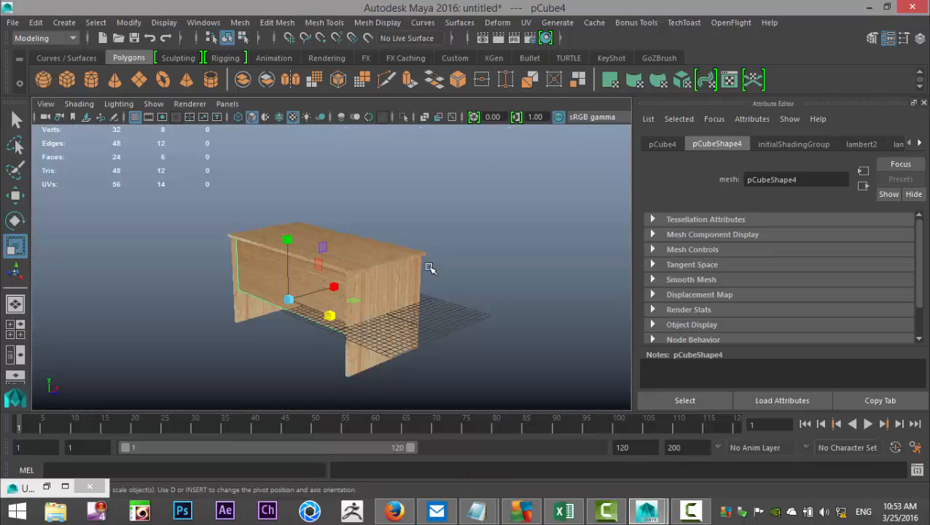
click(487, 317)
alt+drag(480, 321, 182, 291)
alt+middle_drag(183, 290, 66, 233)
alt+right_drag(430, 321, 334, 354)
alt+middle_drag(427, 328, 452, 353)
alt+drag(452, 353, 452, 358)
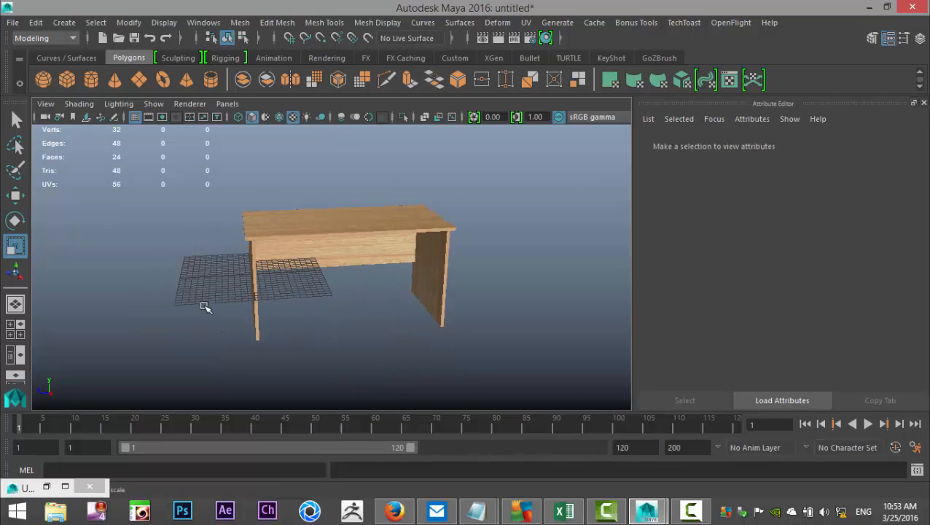
click(163, 23)
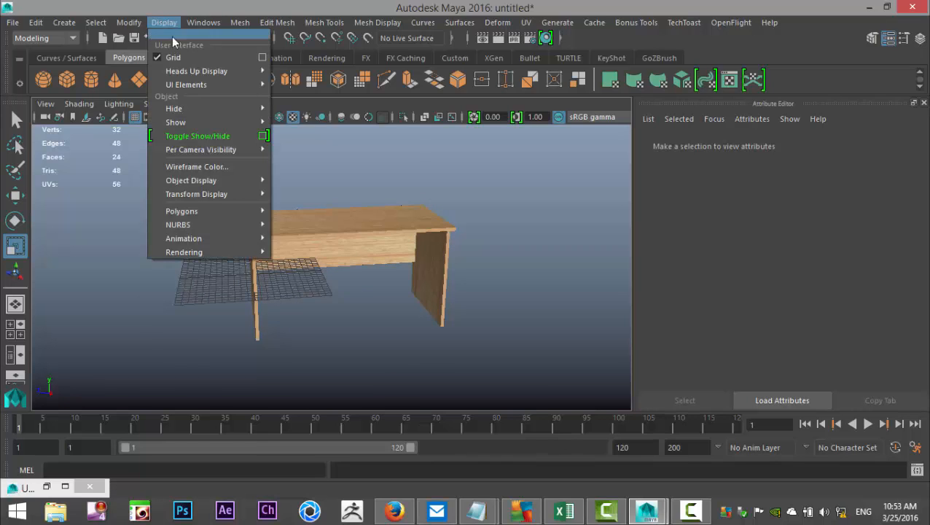
click(164, 57)
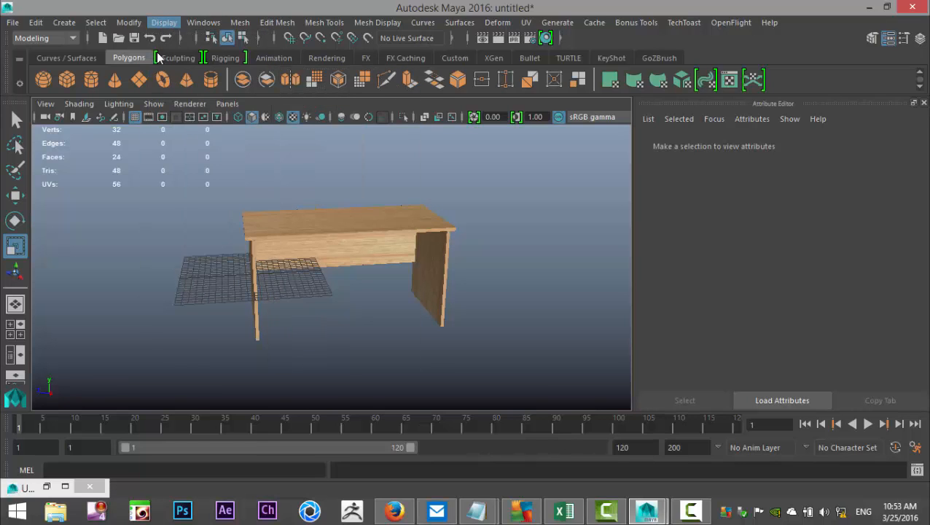
Duplicate the second upright and move the copy inward along Z as a divider about a third of the way across the table
scroll(332, 278, up, 4)
alt+middle_drag(346, 286, 309, 261)
alt+drag(377, 327, 357, 321)
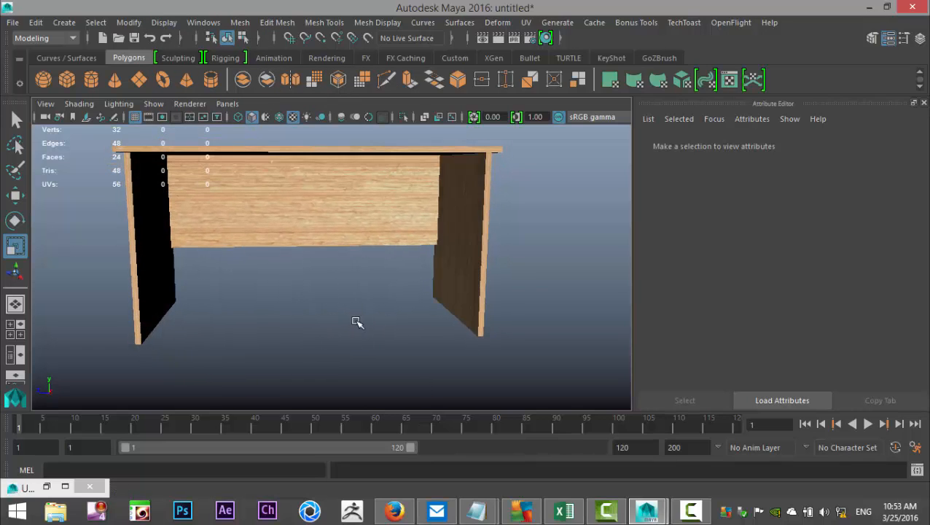
click(481, 264)
click(639, 400)
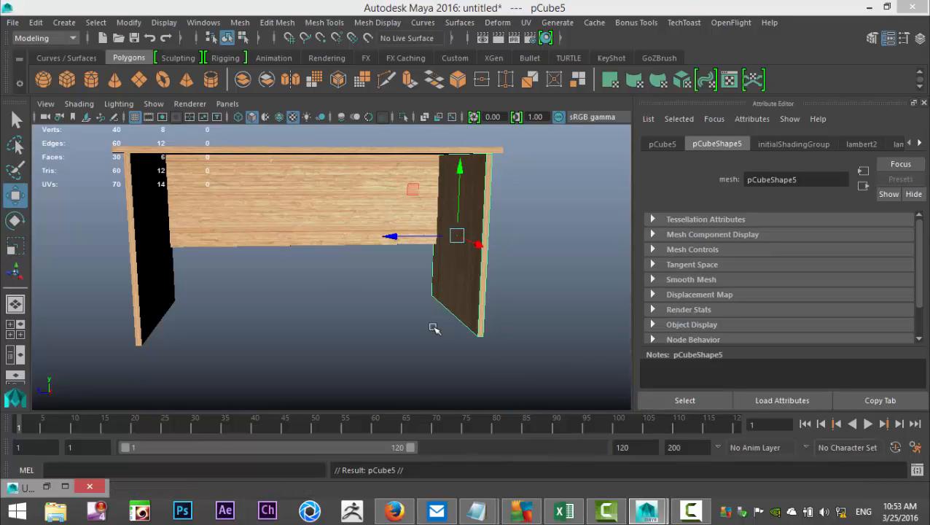
drag(390, 237, 304, 256)
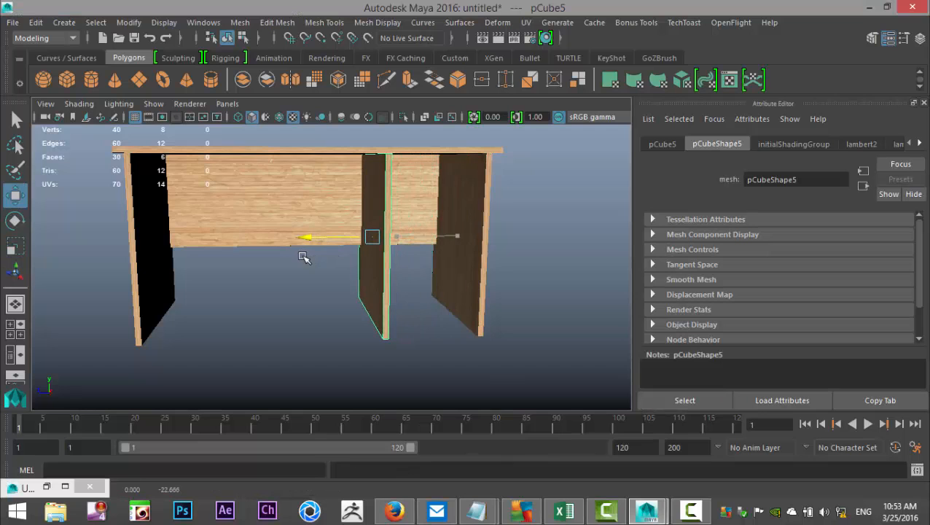
Select the divider's bottom vertices in the side view and raise them level with the back panel's lower edge
mouse_move(430, 351)
alt+mouse_down()
mouse_move(389, 333)
mouse_move(411, 353)
mouse_move(475, 348)
mouse_move(423, 357)
alt+mouse_up()
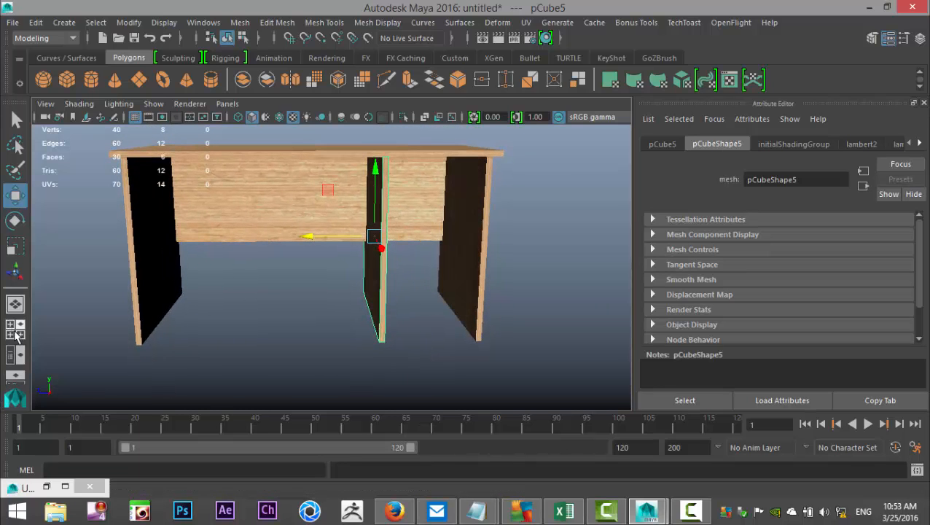
click(16, 334)
key(space)
alt+middle_drag(474, 345, 390, 324)
scroll(390, 323, up, 3)
right_click(486, 373)
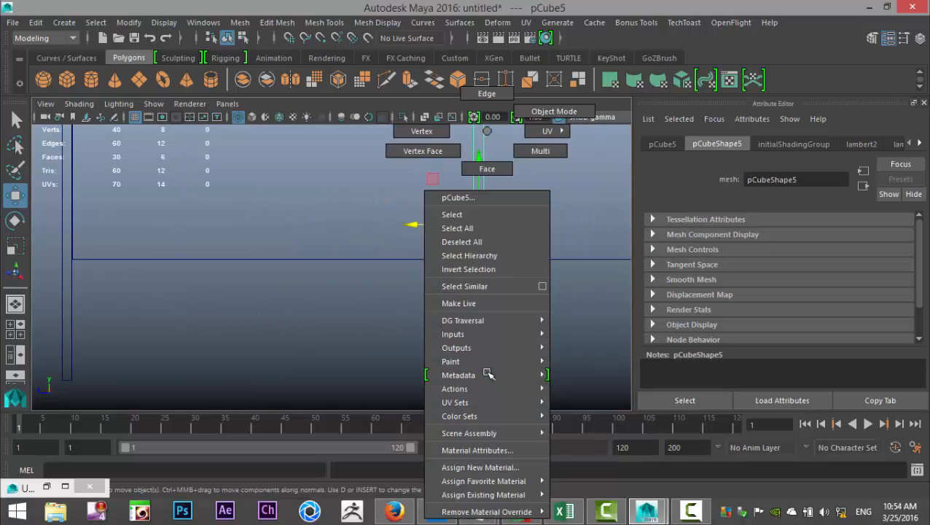
click(472, 394)
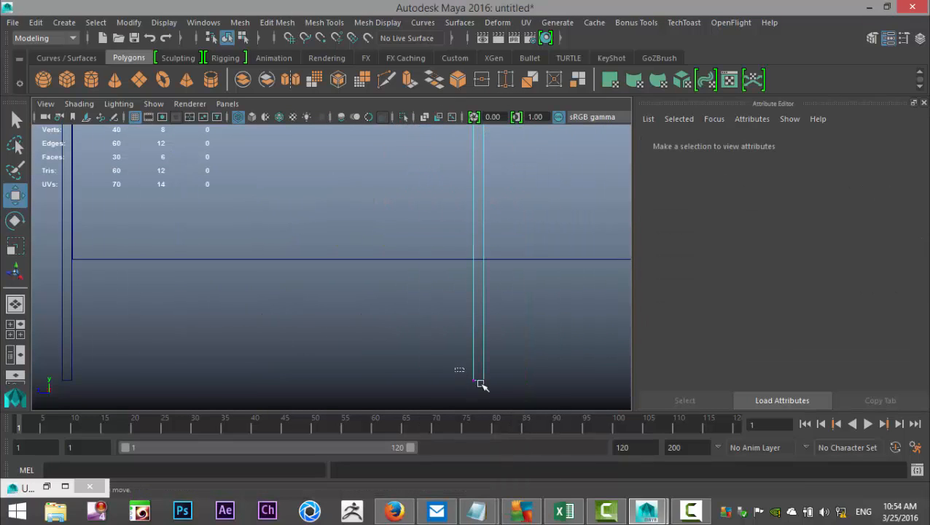
drag(456, 367, 482, 386)
drag(480, 317, 497, 189)
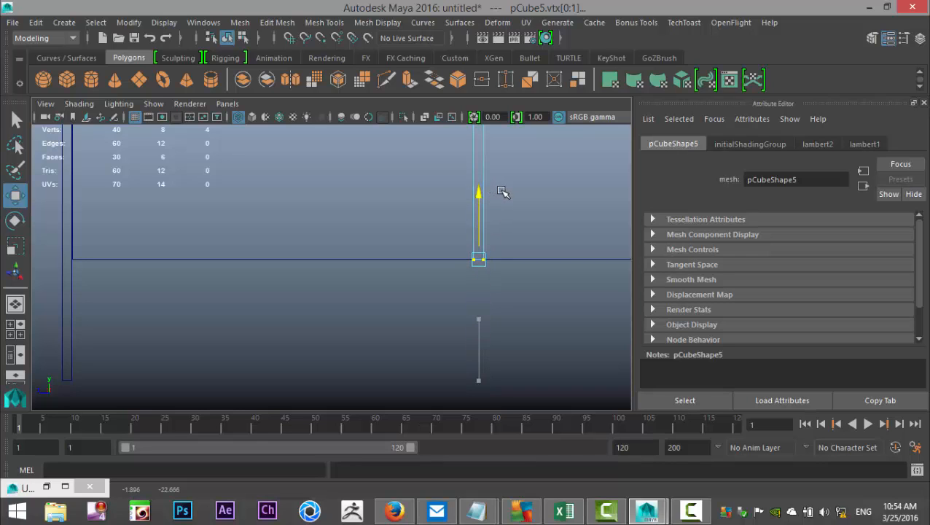
Inspect the shortened divider in the perspective view, return to object mode and select the divider
click(22, 333)
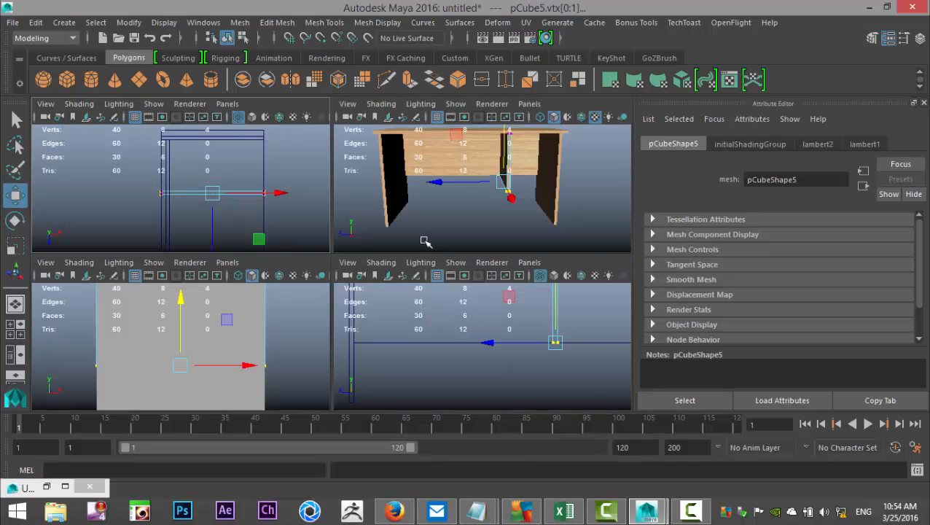
key(space)
alt+drag(379, 364, 565, 272)
click(536, 307)
scroll(521, 321, up, 5)
alt+drag(386, 314, 353, 372)
scroll(345, 324, down, 5)
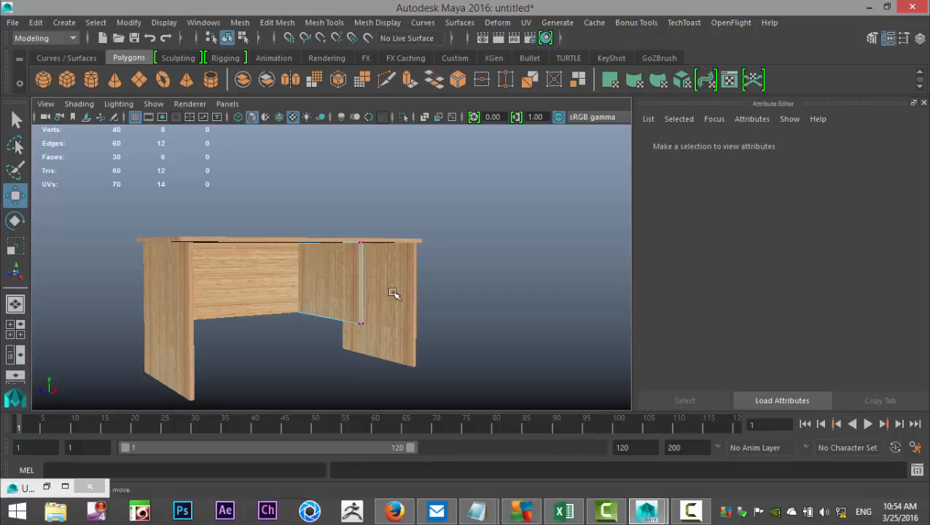
right_drag(336, 288, 328, 251)
right_drag(335, 282, 392, 129)
click(325, 269)
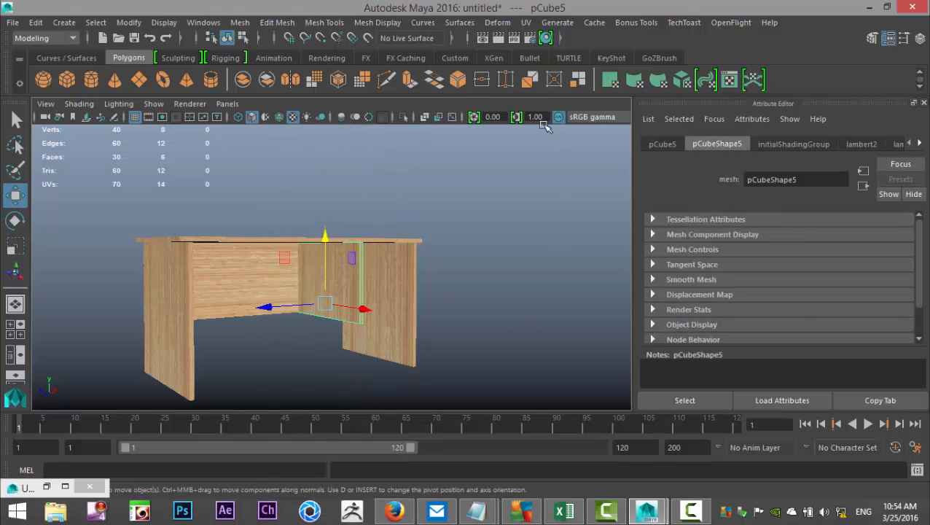
Select all of the divider's faces in the UV Editor and move their UVs down to the lower half of the UV tile
click(525, 22)
click(571, 30)
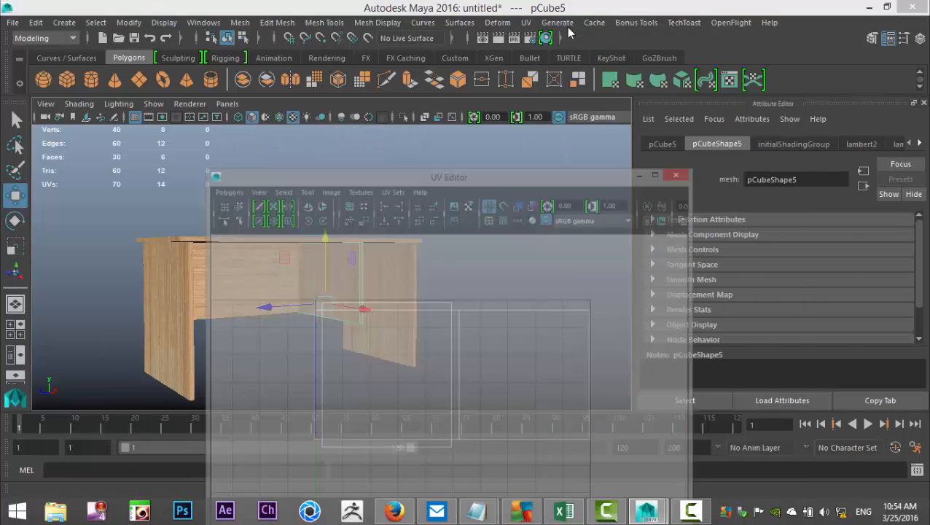
scroll(411, 318, down, 3)
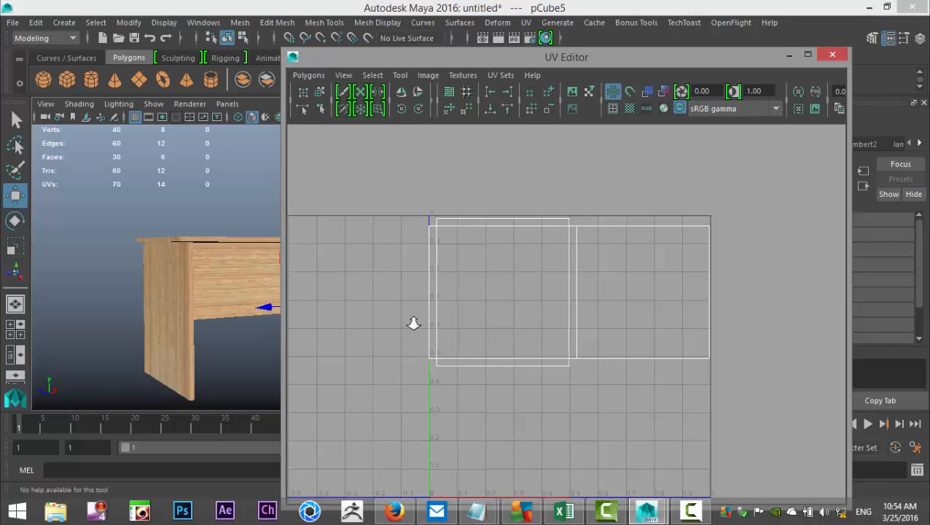
right_drag(517, 306, 472, 284)
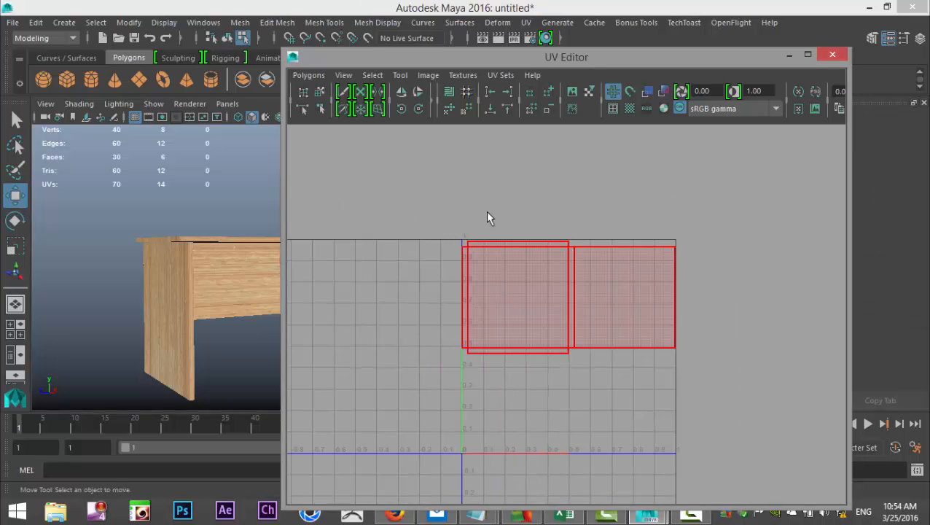
click(524, 283)
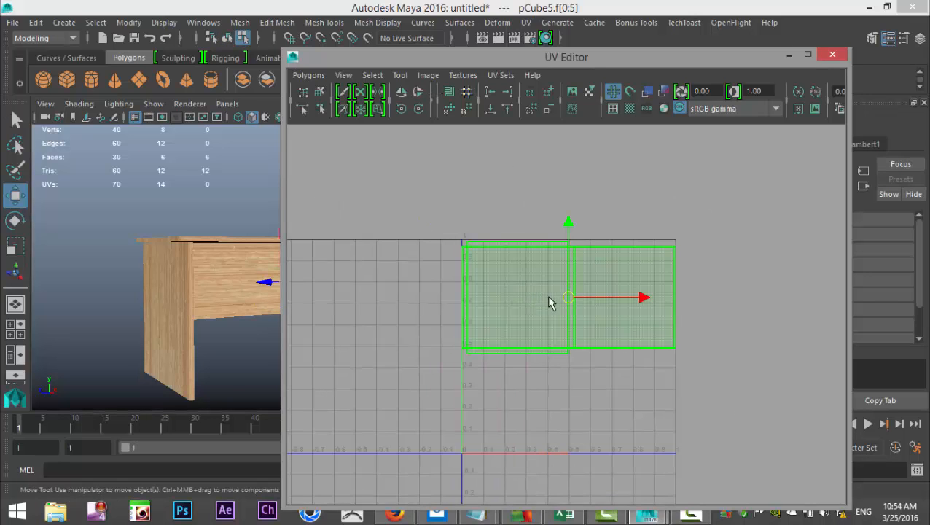
drag(572, 303, 574, 394)
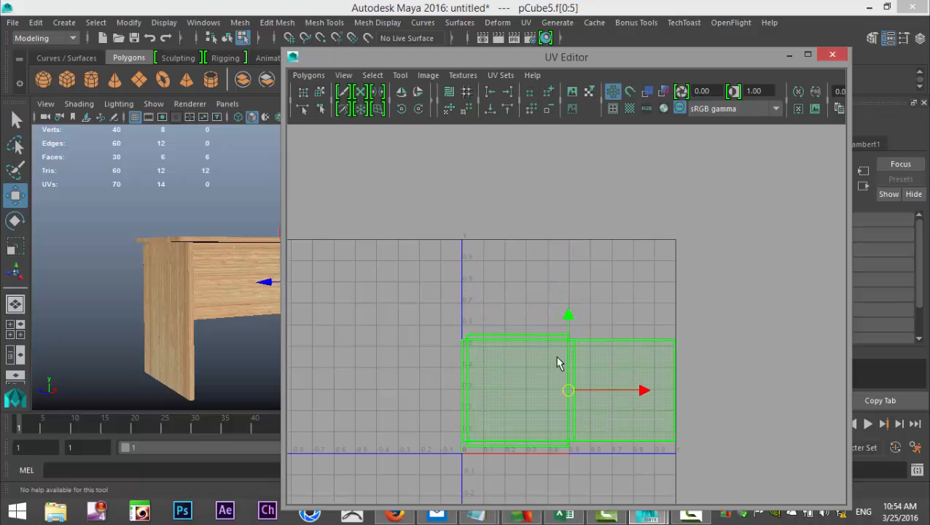
click(788, 55)
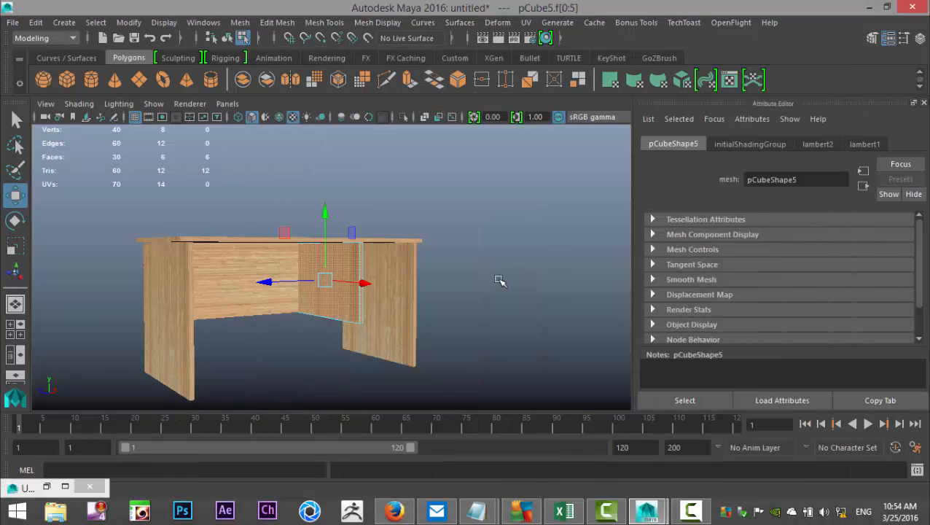
Return to object mode, move the divider along Z toward the middle of the table and duplicate it
mouse_move(495, 296)
alt+mouse_down()
mouse_move(505, 210)
mouse_move(516, 284)
mouse_move(479, 290)
mouse_move(487, 291)
alt+mouse_up()
right_drag(368, 290, 395, 185)
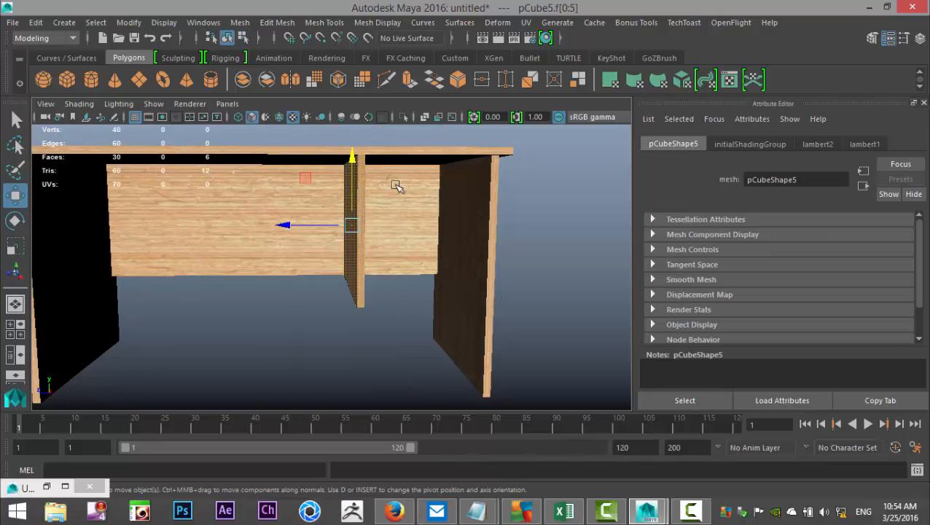
click(359, 296)
drag(291, 268, 260, 270)
mouse_move(259, 326)
alt+mouse_down()
mouse_move(280, 287)
mouse_move(276, 325)
mouse_move(264, 322)
alt+mouse_up()
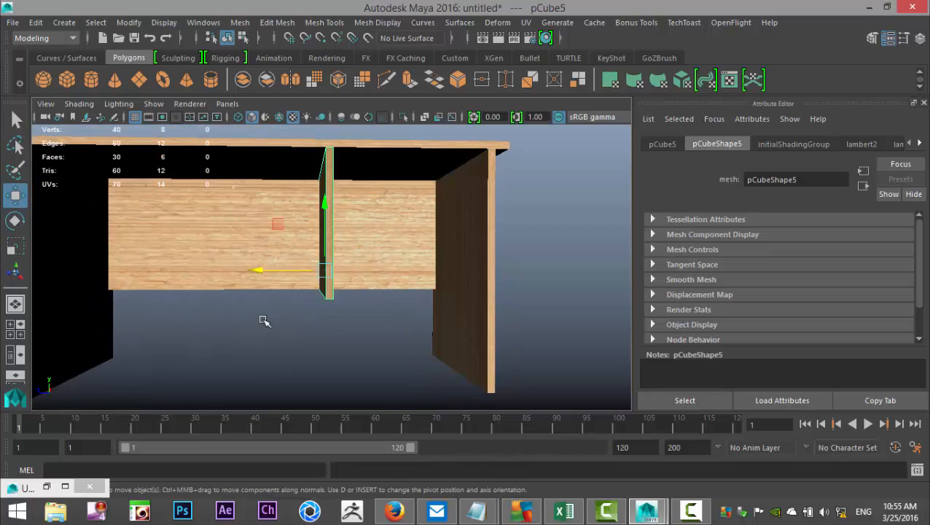
key(ctrl+d)
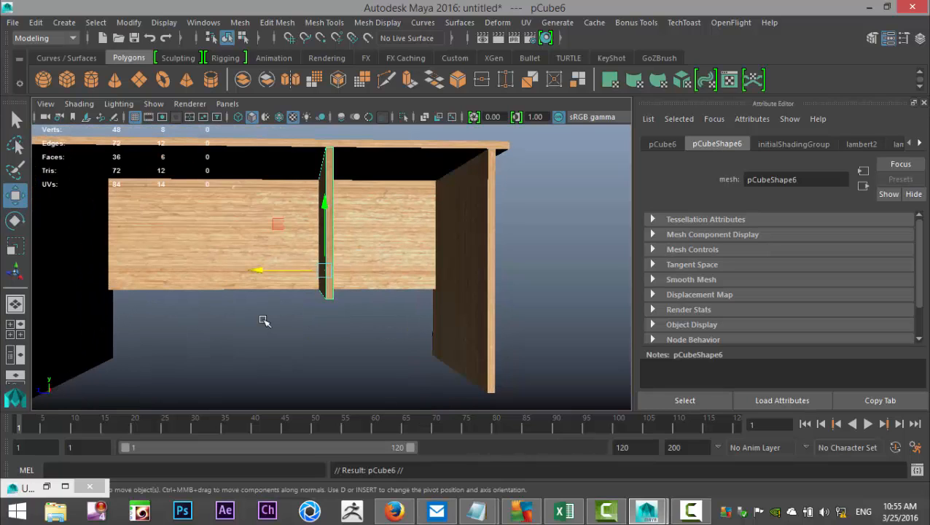
Try to rotate the divider's copy flat as a shelf and move it along Z toward the nearer upright
key(e)
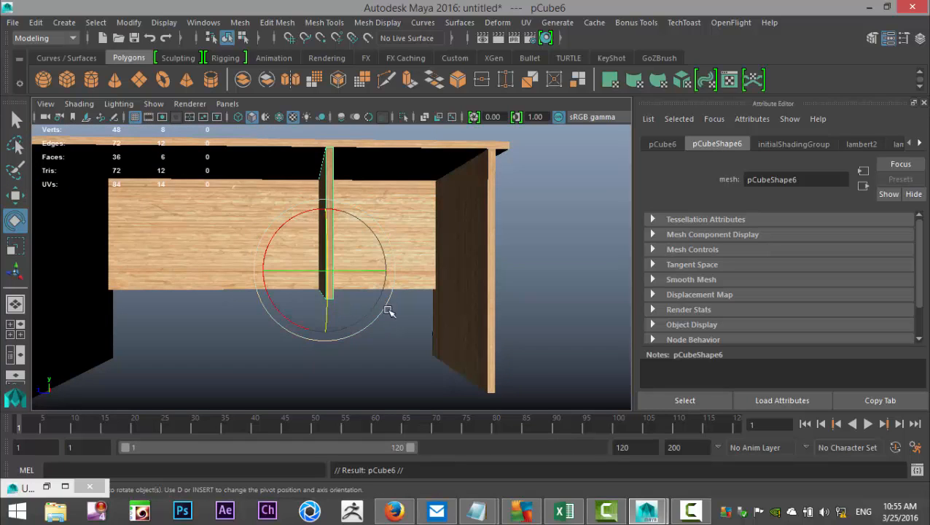
drag(285, 211, 365, 236)
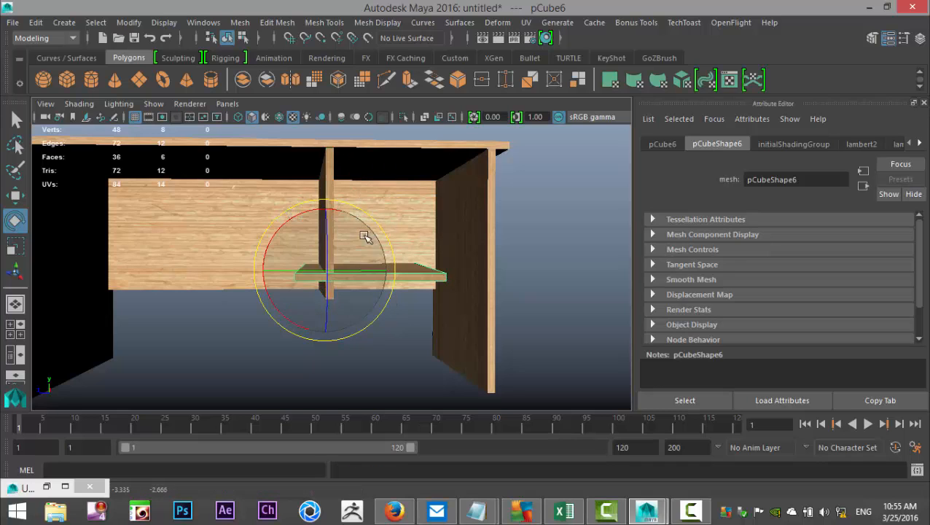
key(w)
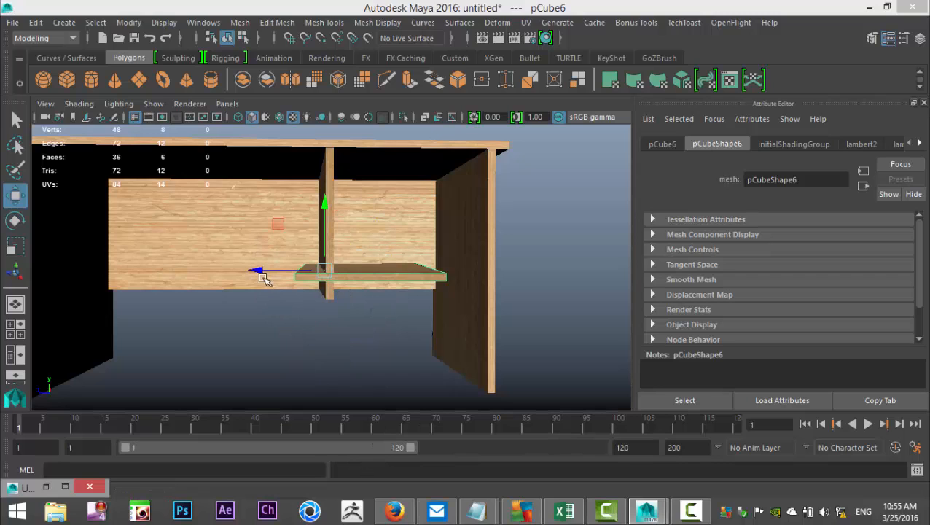
drag(260, 270, 285, 284)
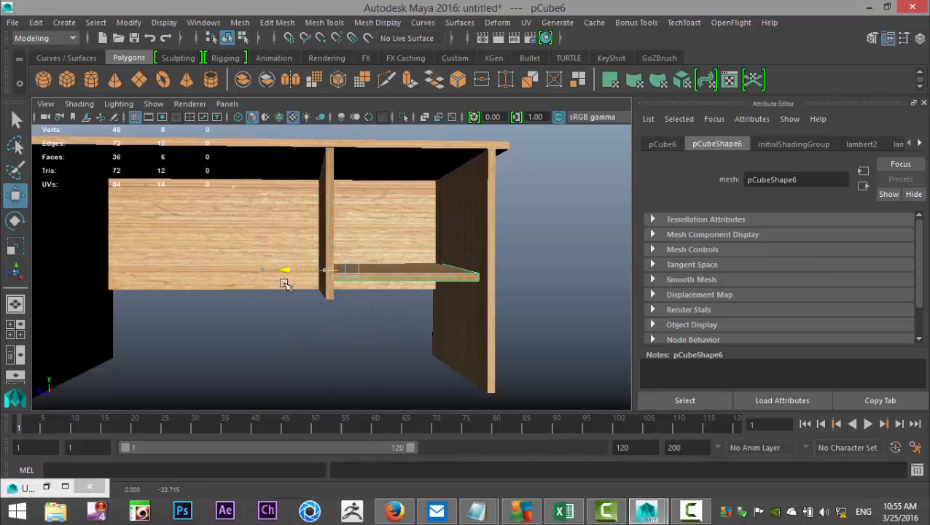
Check the shelf from the side and from below, and try to level its tilt by rotating it slightly about Z
click(15, 329)
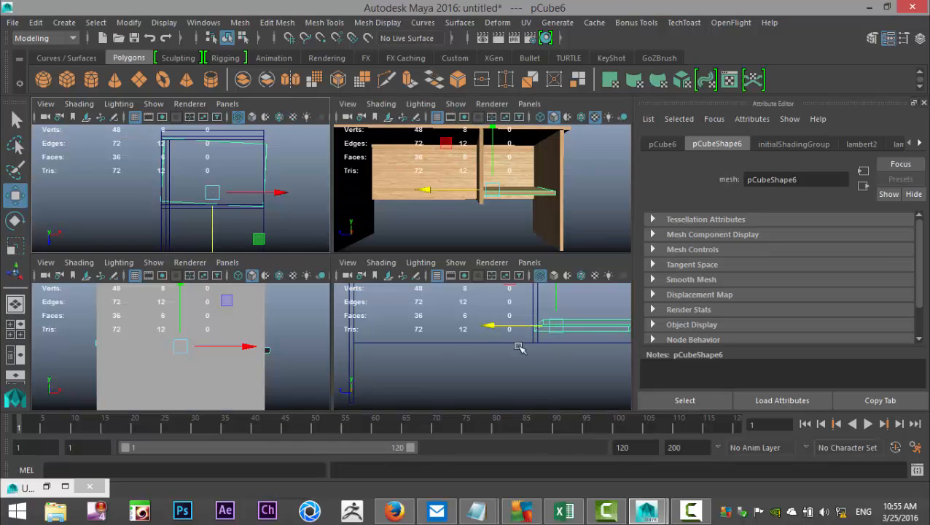
key(space)
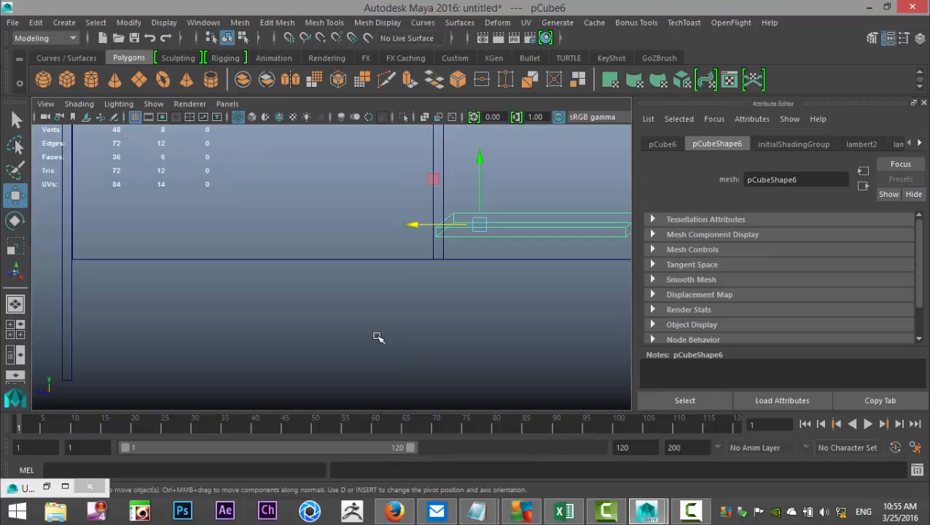
click(16, 329)
key(space)
mouse_move(442, 312)
alt+mouse_down()
mouse_move(413, 311)
mouse_move(417, 328)
mouse_move(430, 332)
mouse_move(450, 305)
alt+mouse_up()
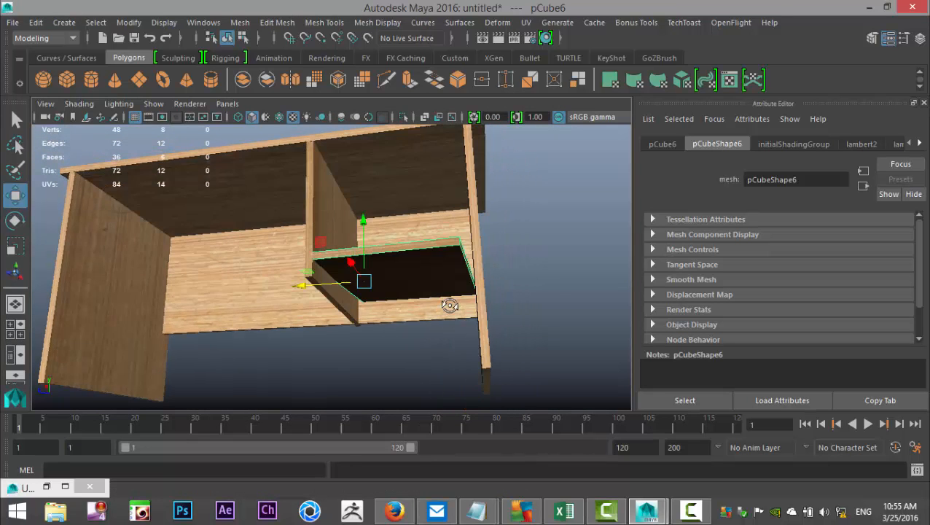
key(e)
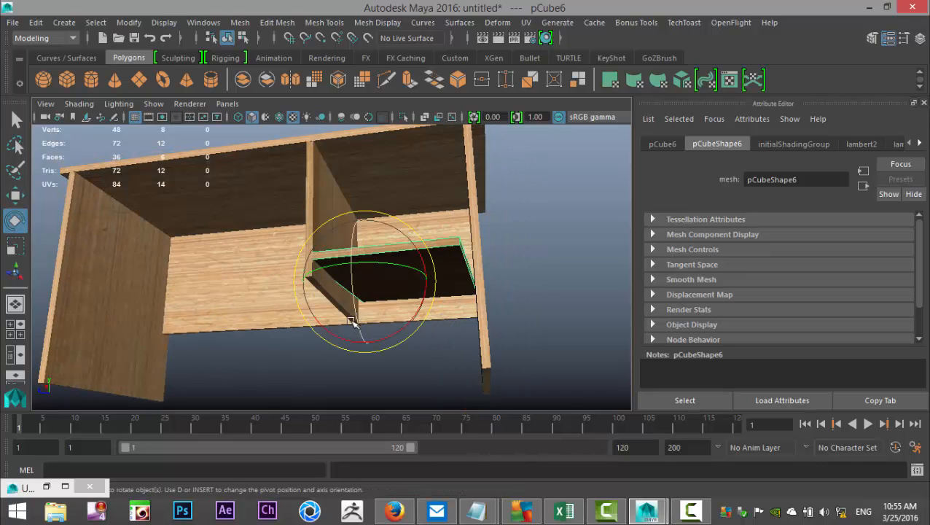
drag(346, 266, 350, 251)
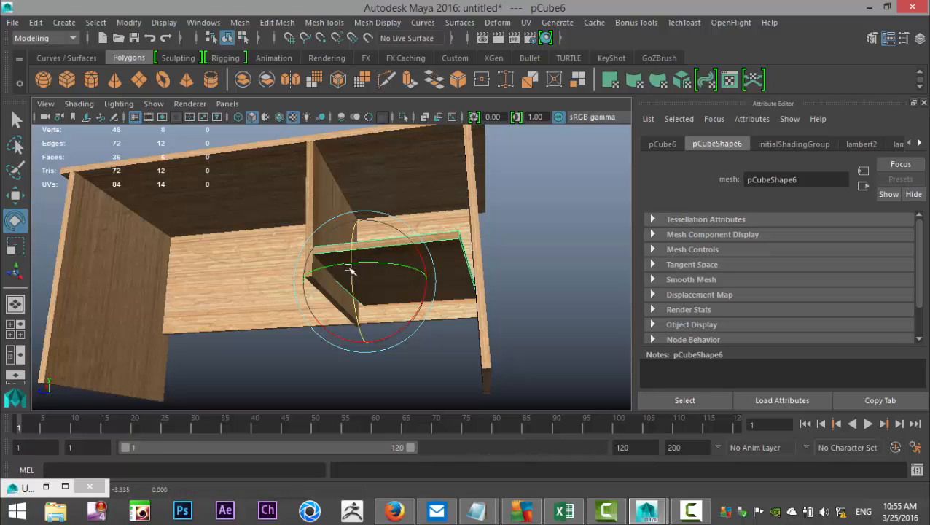
alt+drag(411, 298, 435, 313)
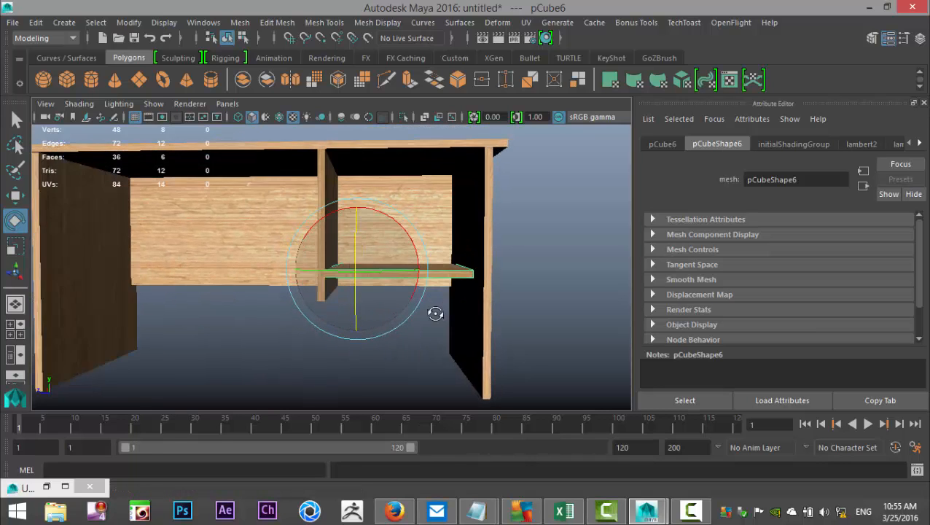
Try to place the shelf along Z between the divider and the upright, and check its alignment from above
click(15, 329)
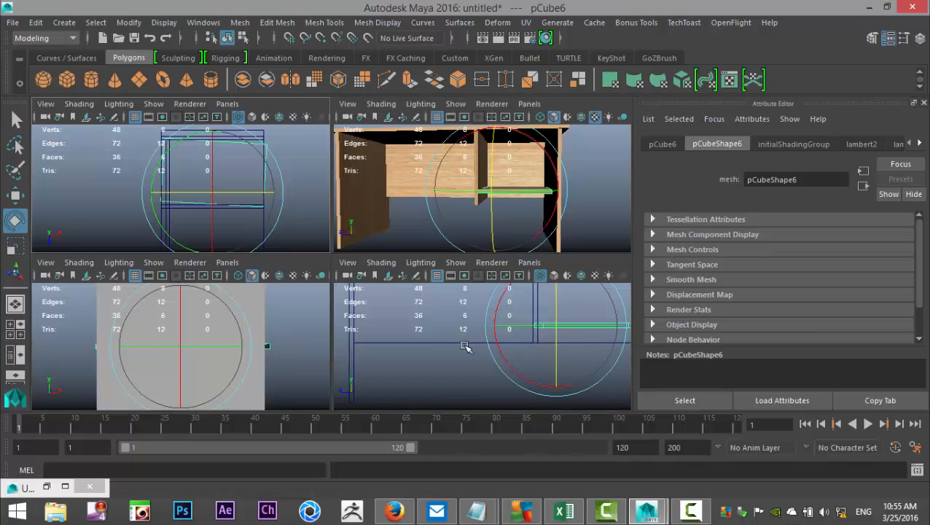
key(space)
alt+middle_drag(368, 338, 225, 354)
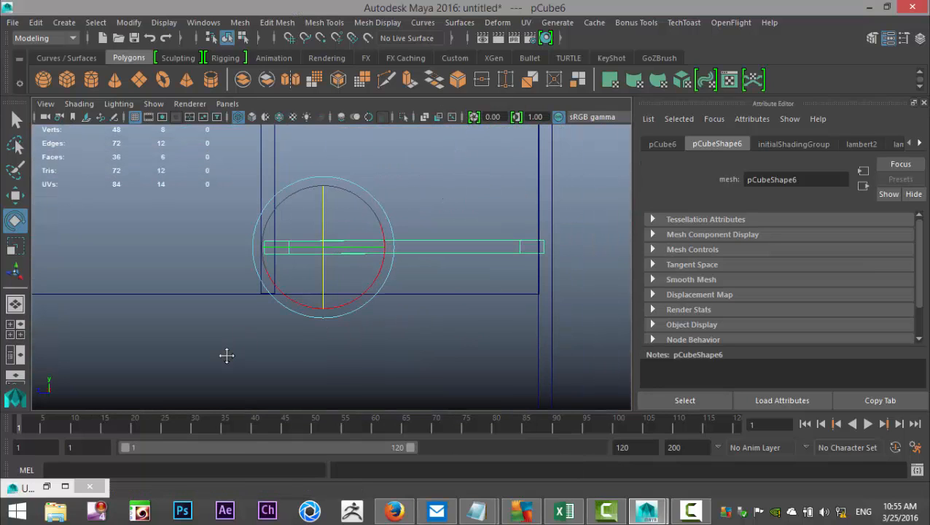
key(w)
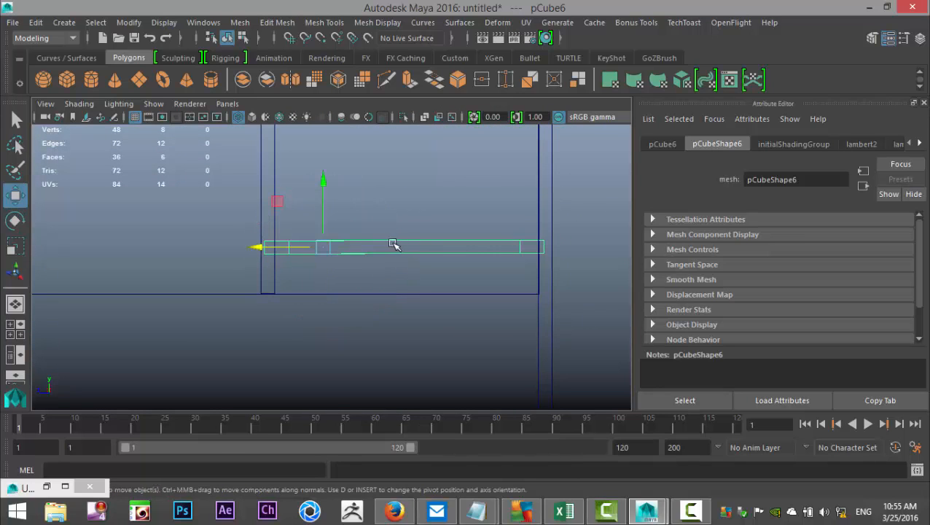
drag(259, 247, 269, 256)
click(14, 329)
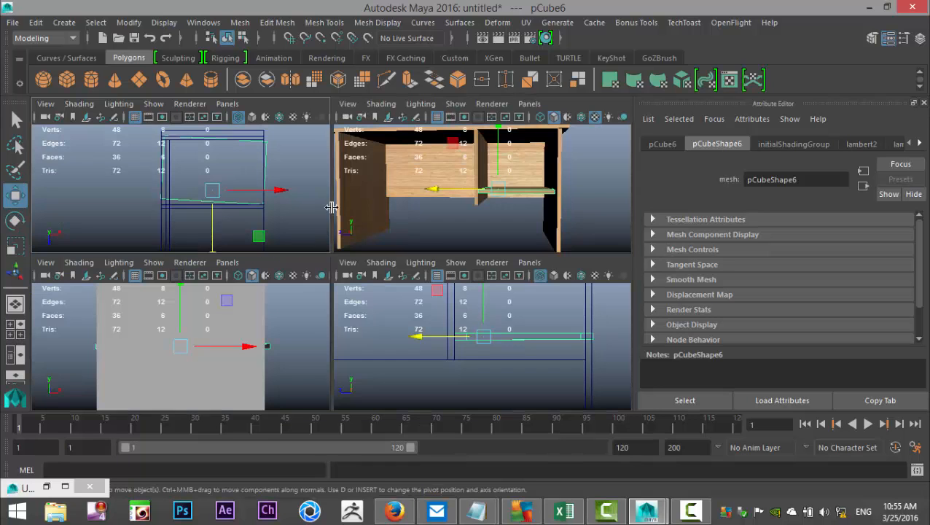
key(space)
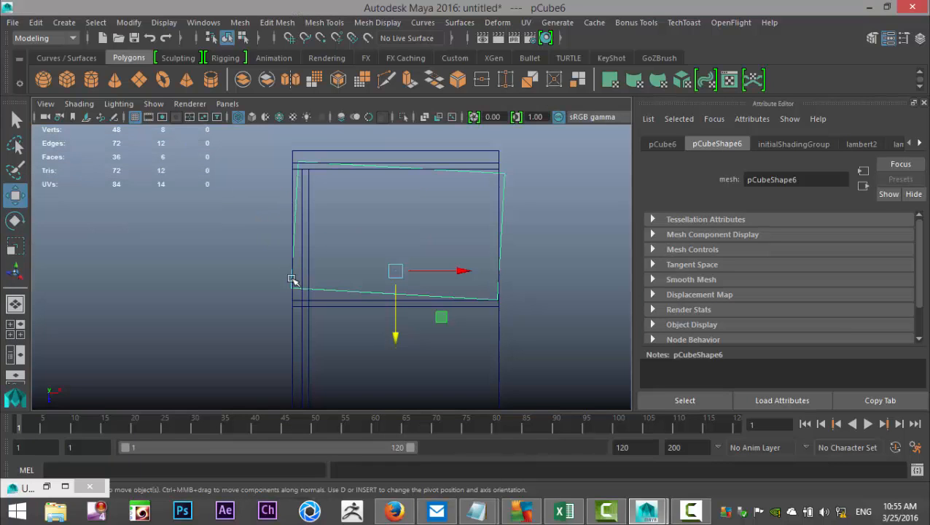
Undo the shelf's moves and rotations back to the upright duplicate of the divider
key(ctrl+z)
key(ctrl+z)
key(ctrl+z)
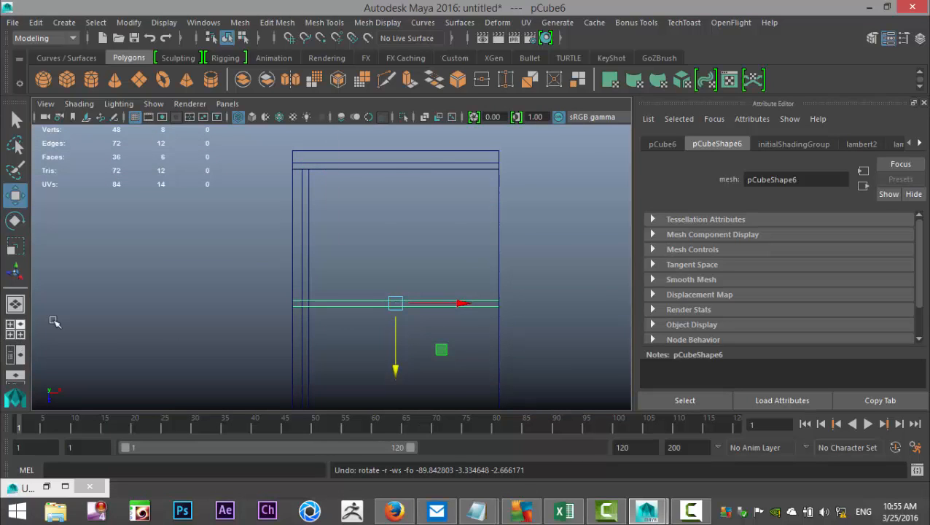
Rotate the divider's copy about X until it lies horizontal as a shelf, and move it along Z between the divider and the nearer upright
key(space)
key(space)
alt+drag(379, 280, 436, 292)
key(e)
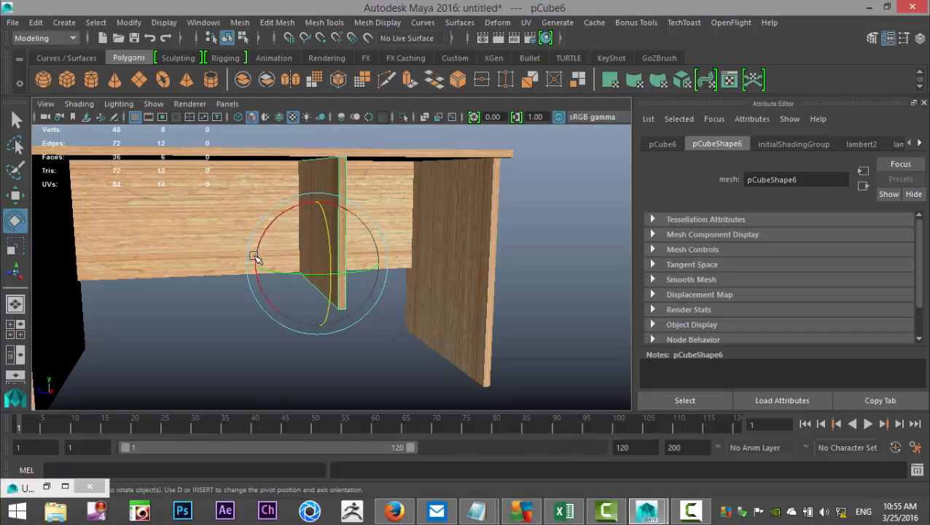
alt+drag(354, 312, 376, 315)
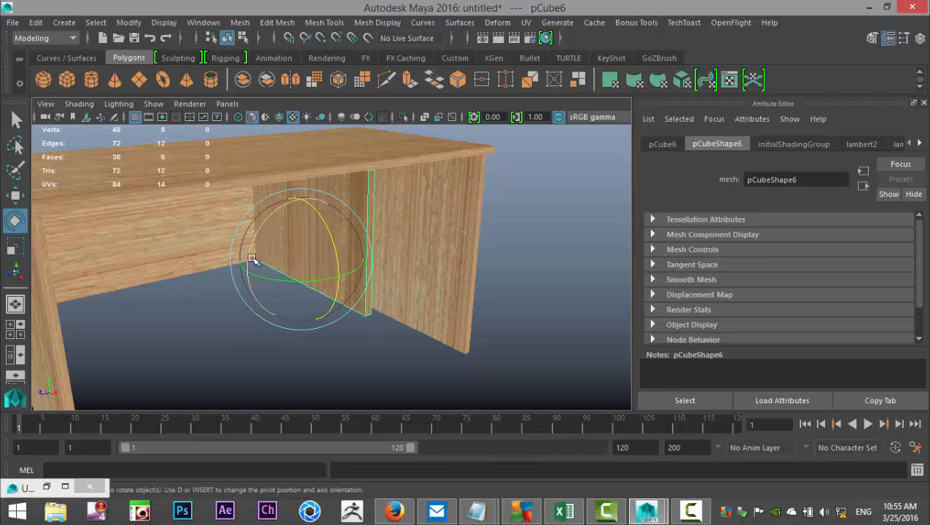
drag(249, 254, 339, 209)
alt+drag(532, 266, 453, 277)
key(w)
drag(261, 266, 283, 267)
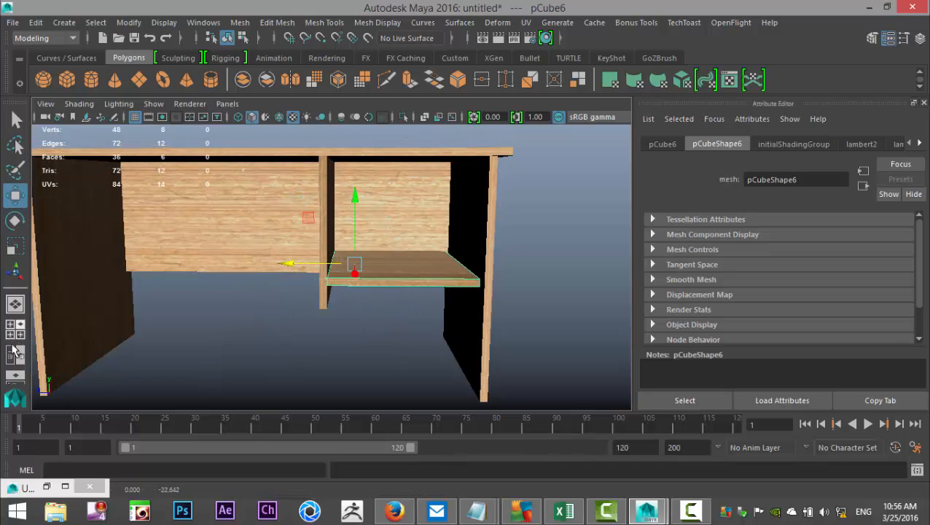
In the side view, lower the shelf along Y until its underside lines up with the divider's bottom edge
click(18, 331)
key(space)
scroll(377, 348, up, 4)
drag(313, 165, 320, 239)
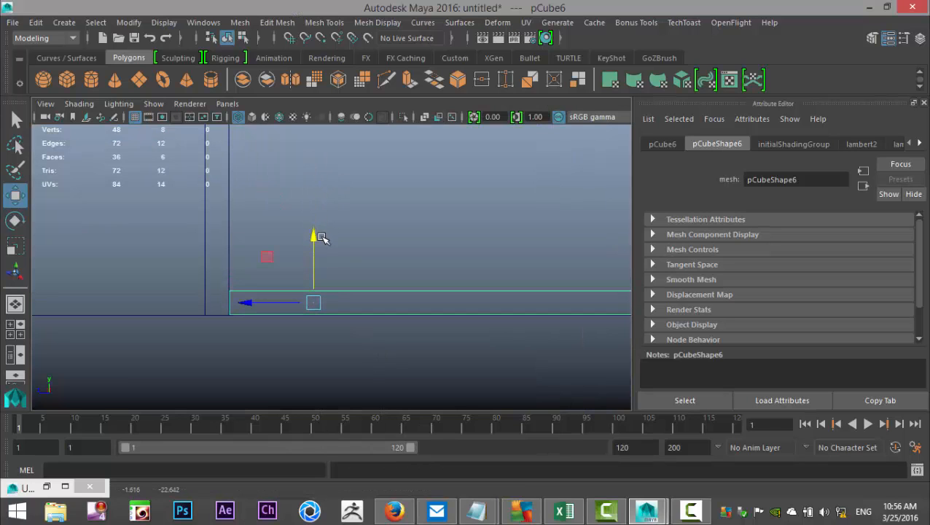
Move the vertices at the shelf's upright-side end along Z so the shelf meets the inner face of the upright
alt+middle_drag(366, 285, 132, 289)
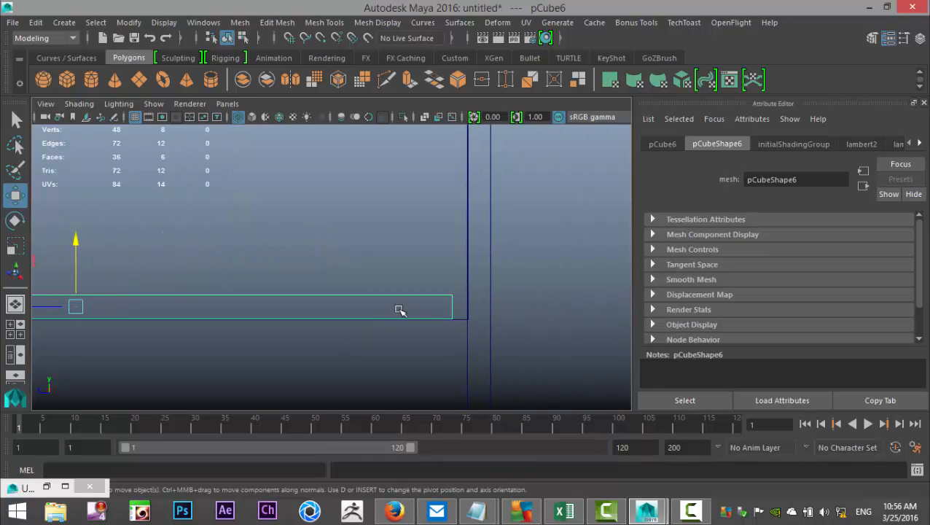
right_drag(444, 307, 374, 137)
drag(435, 269, 489, 378)
drag(391, 306, 391, 306)
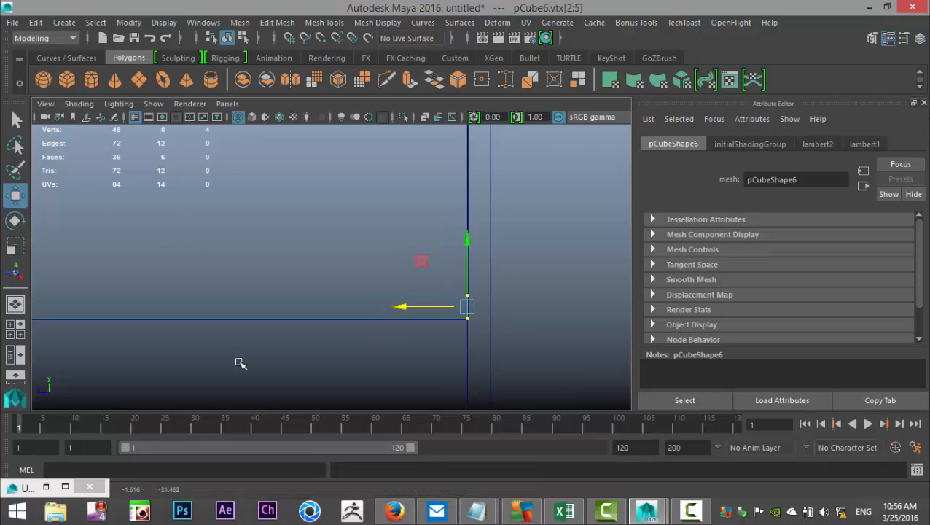
click(20, 327)
key(space)
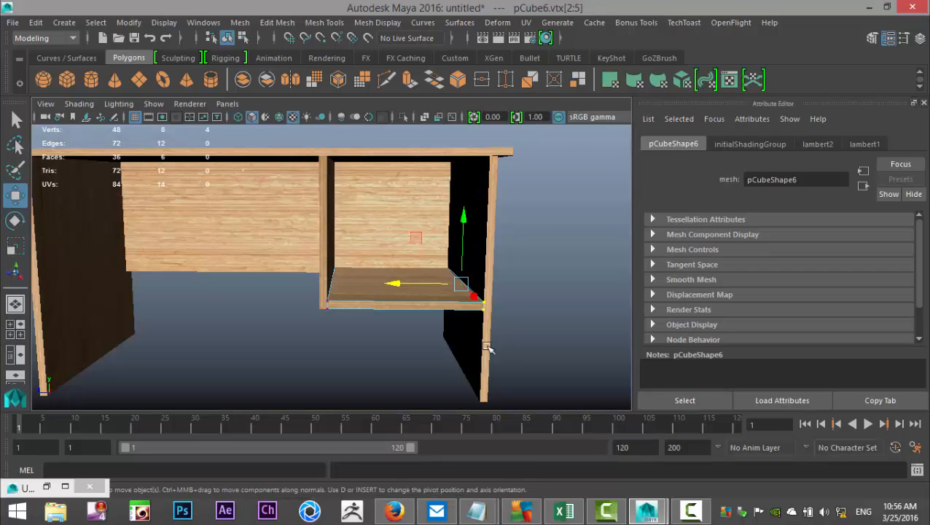
Combine the divider and the shelf into a single mesh
click(529, 271)
alt+drag(291, 329, 432, 250)
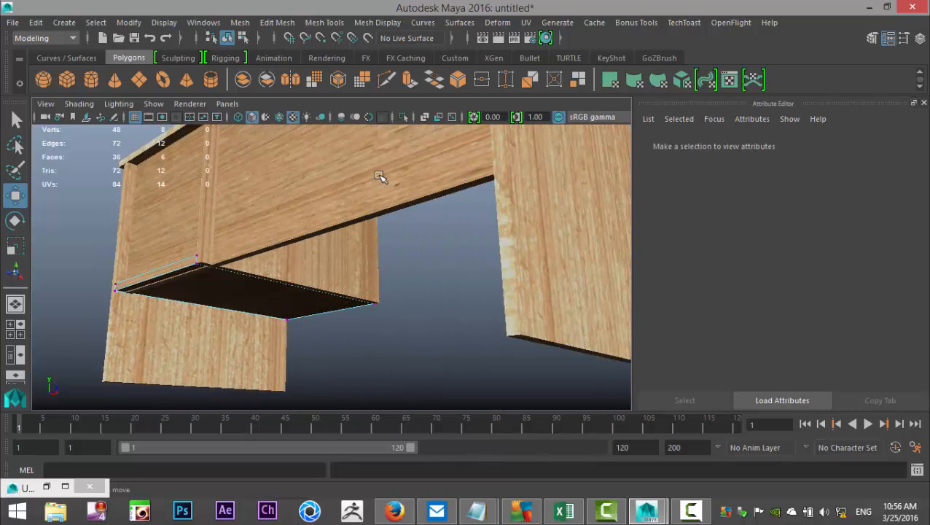
alt+drag(318, 316, 298, 254)
right_drag(309, 242, 337, 209)
click(324, 233)
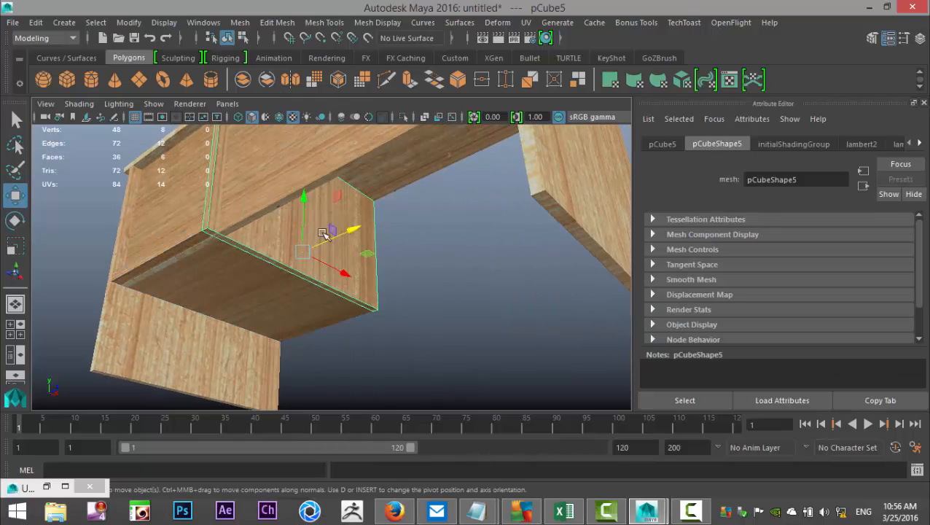
shift+click(219, 291)
key(f)
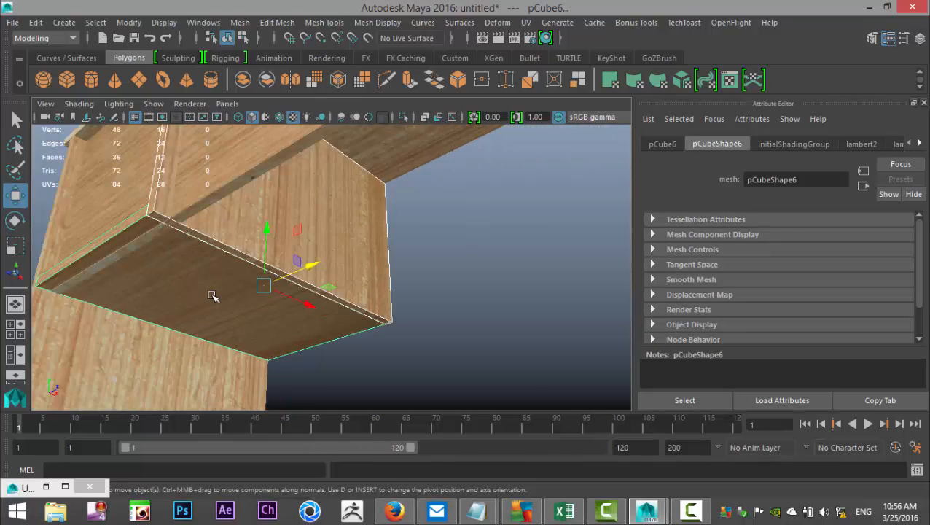
alt+drag(271, 365, 363, 364)
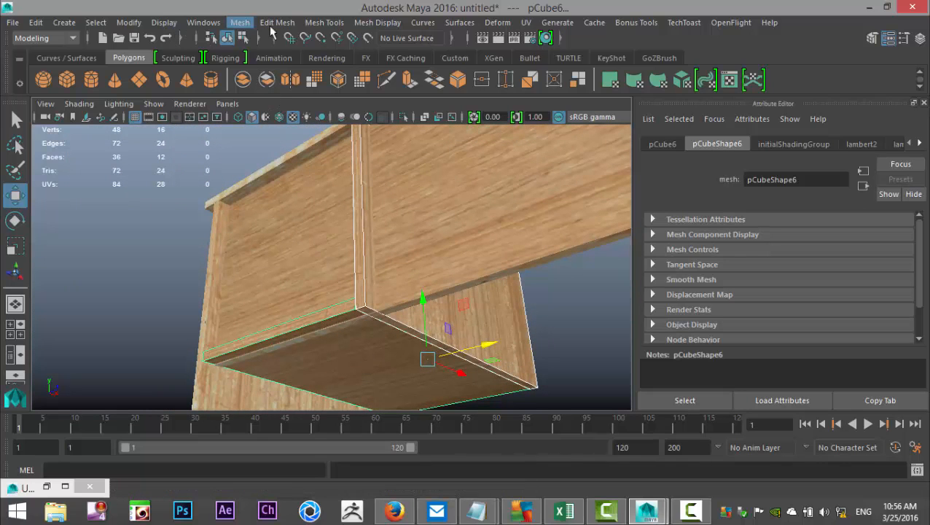
click(242, 25)
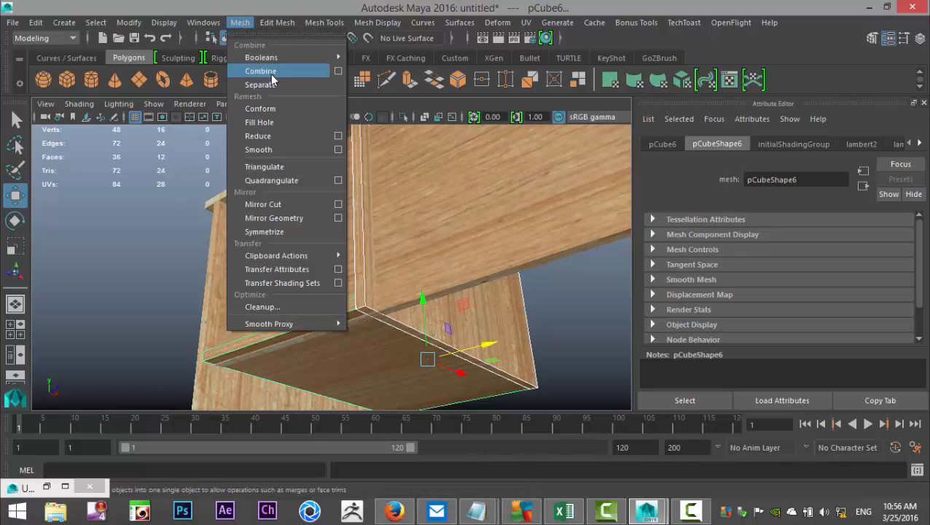
click(264, 69)
click(16, 325)
key(space)
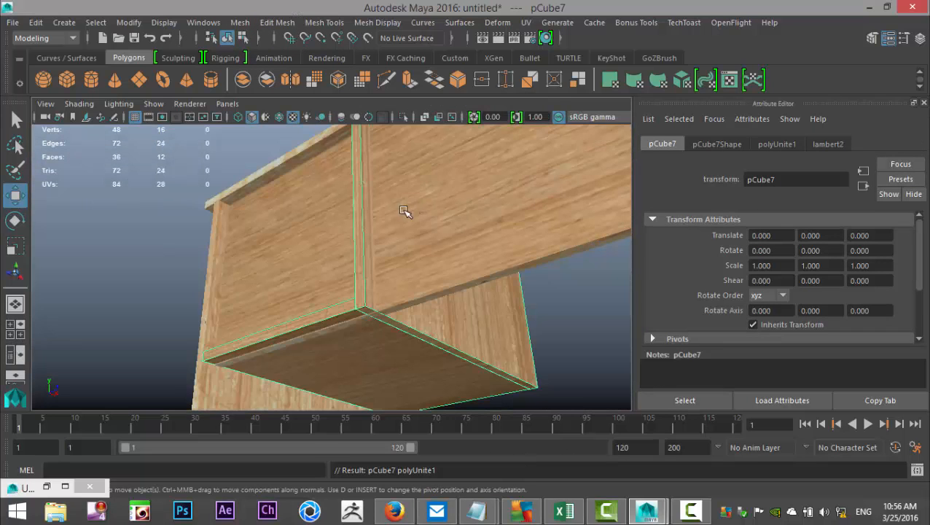
Move the rear-end vertices of the combined divider and shelf along X so they no longer protrude through the back panel
alt+drag(459, 272, 436, 265)
right_drag(315, 131, 248, 133)
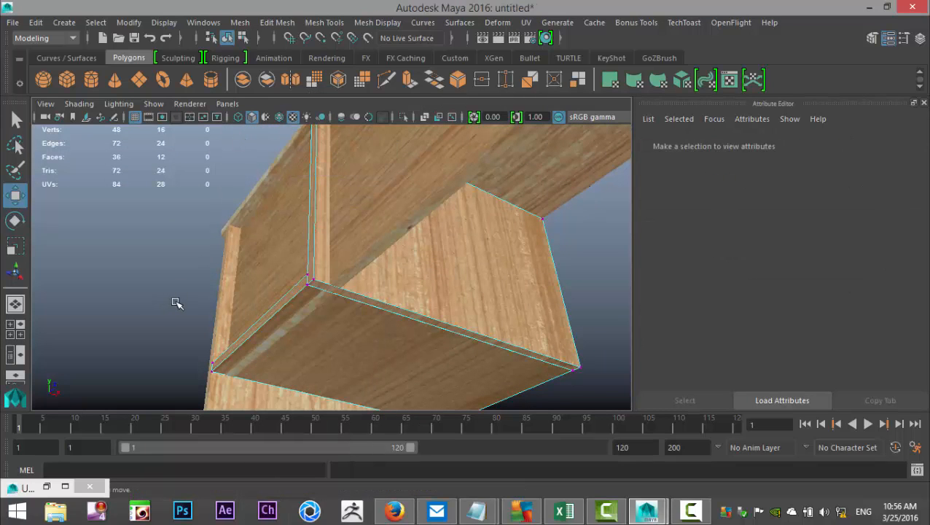
key(4)
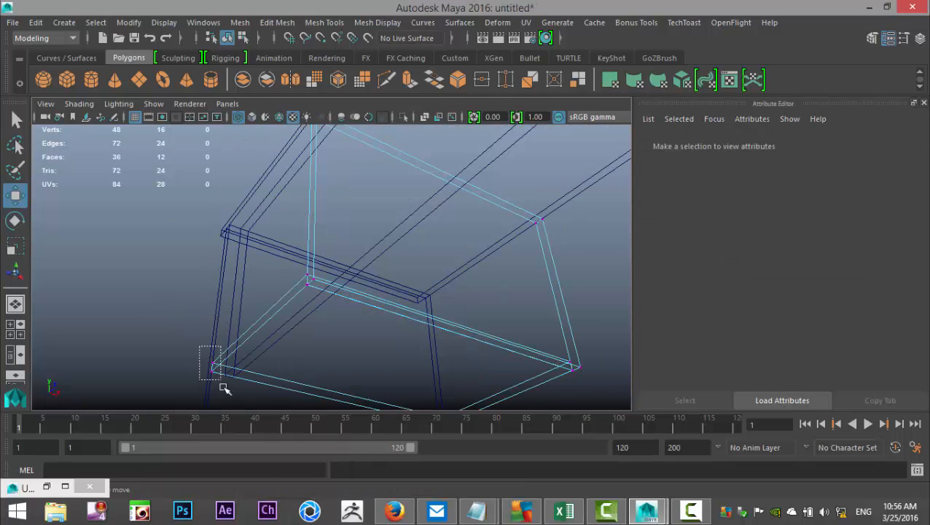
drag(222, 386, 223, 388)
shift+drag(311, 292, 335, 319)
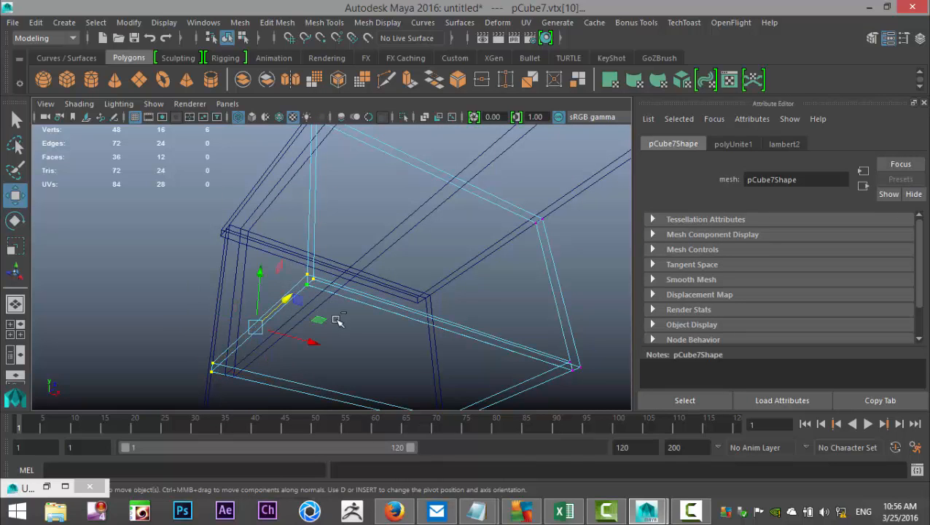
alt+middle_drag(359, 260, 365, 413)
shift+drag(351, 321, 352, 321)
key(5)
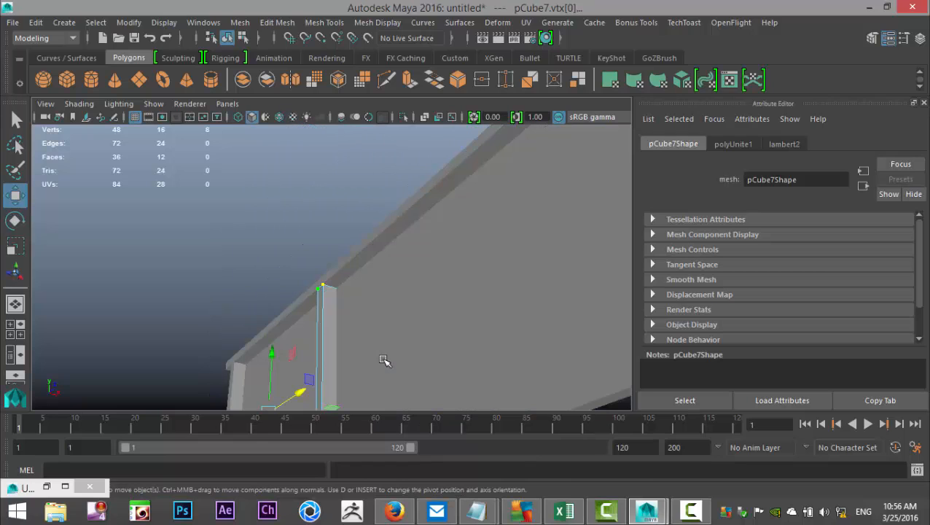
alt+drag(384, 360, 353, 284)
drag(328, 313, 335, 315)
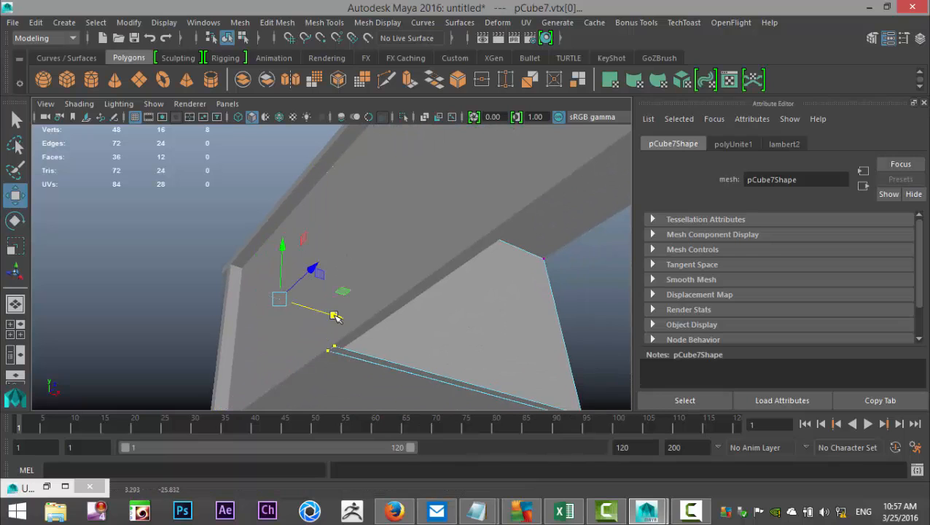
click(187, 238)
Restore the textured display and check the whole desk from several angles
scroll(187, 238, down, 4)
alt+drag(280, 230, 232, 218)
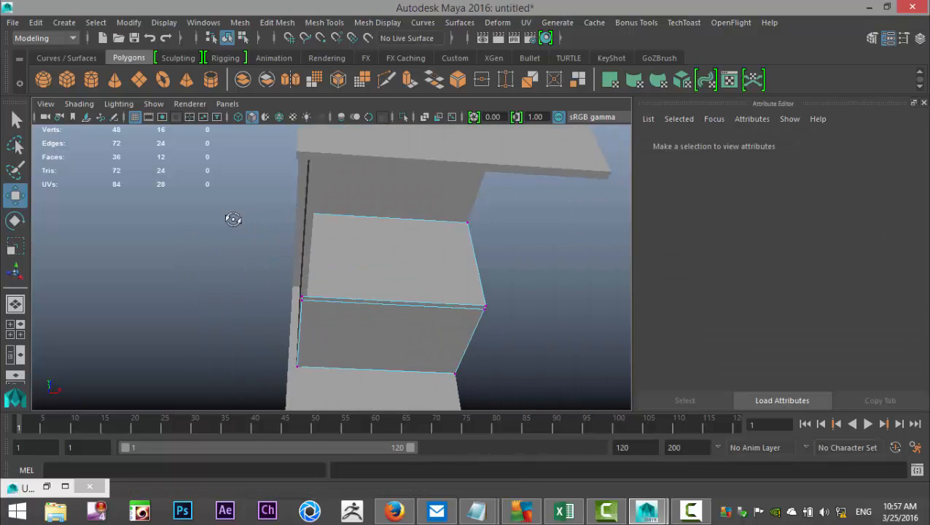
click(293, 116)
alt+drag(399, 276, 307, 328)
scroll(516, 242, down, 3)
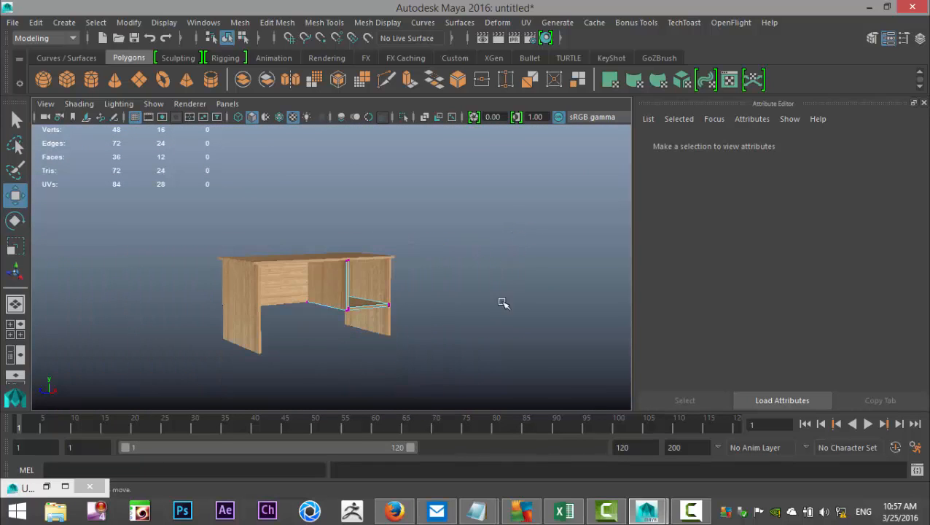
scroll(500, 302, up, 2)
alt+drag(481, 336, 437, 346)
alt+middle_drag(380, 356, 394, 311)
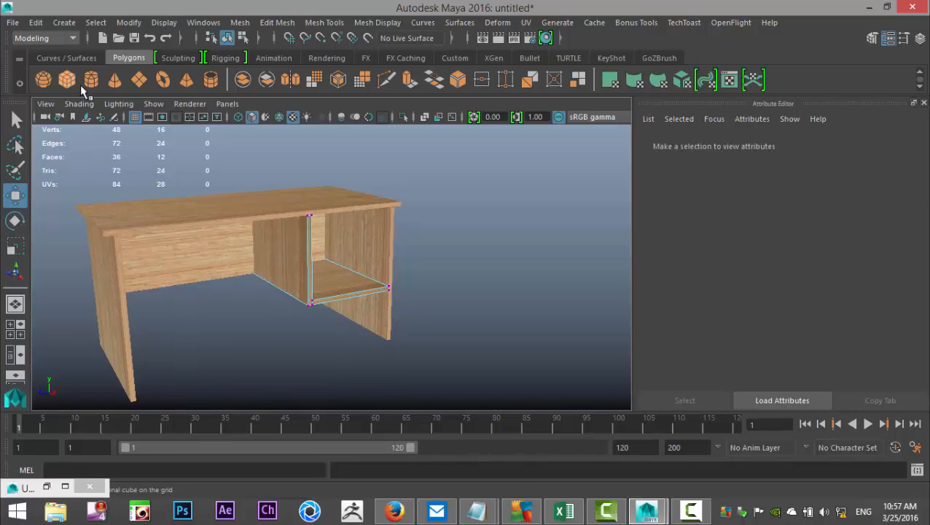
Create a polygon cube and move it beside the desk, to about 23.95 in X and -27.62 in Z
click(81, 85)
drag(94, 297, 295, 290)
drag(363, 280, 481, 409)
Scale the new cube uniformly to about 10.52 and move it along X to about 1.79, into the shelf compartment
key(r)
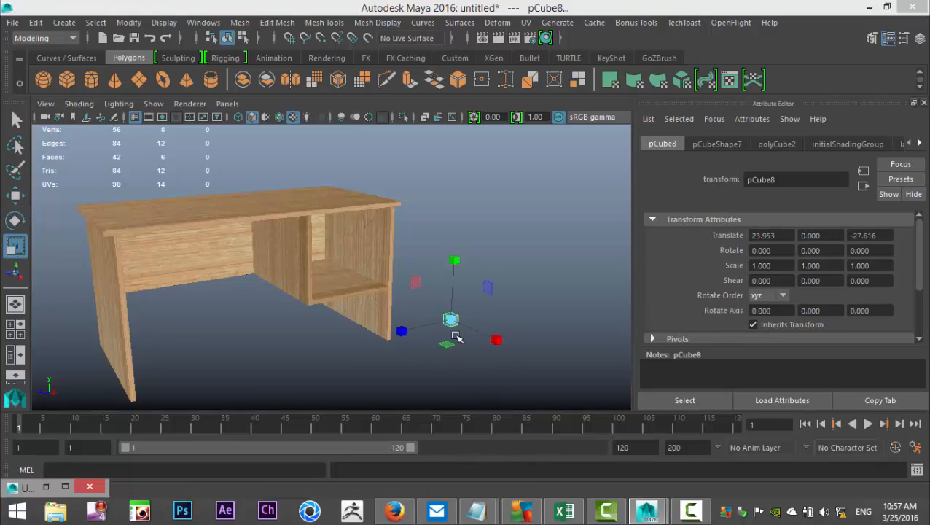
drag(452, 321, 518, 349)
drag(453, 270, 462, 304)
mouse_move(403, 332)
mouse_down()
mouse_move(394, 328)
mouse_move(405, 334)
mouse_up()
key(w)
drag(493, 342, 327, 315)
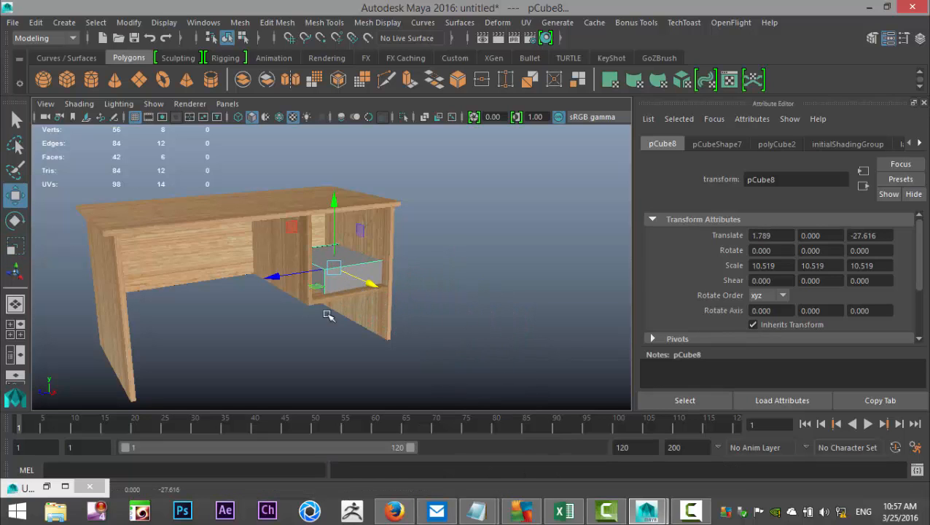
In the side view, move the box to about -27.0 in Z and 0.31 in Y so it rests on the shelf beside the upright
click(15, 328)
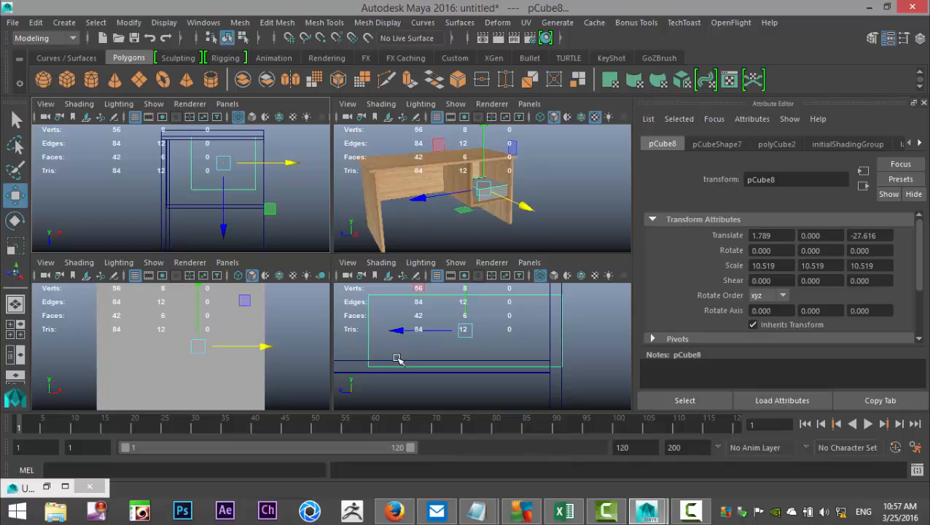
key(space)
scroll(440, 351, up, 3)
alt+middle_drag(333, 340, 410, 349)
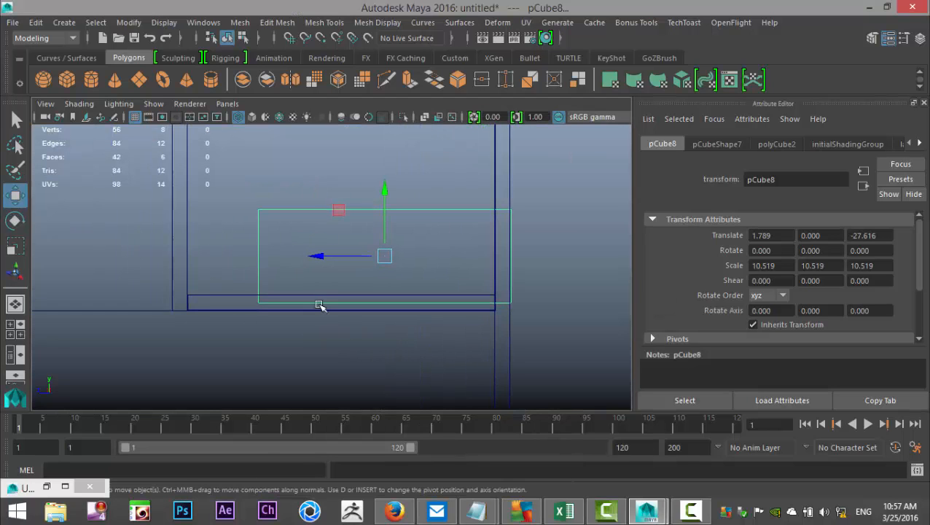
drag(317, 255, 301, 262)
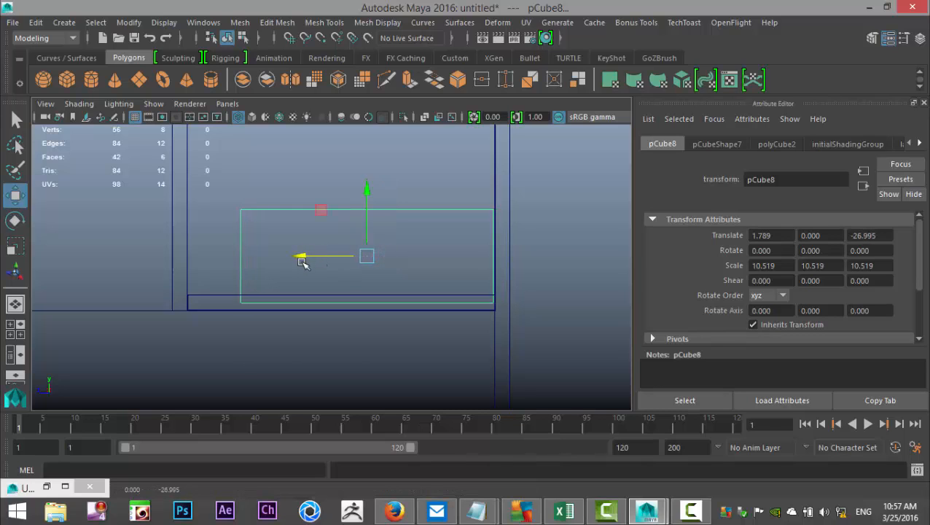
drag(367, 187, 369, 183)
Move the box's end vertices along Z so it spans the compartment with a small gap at the divider and the upright
right_drag(241, 227, 191, 131)
drag(208, 175, 290, 359)
drag(177, 250, 127, 249)
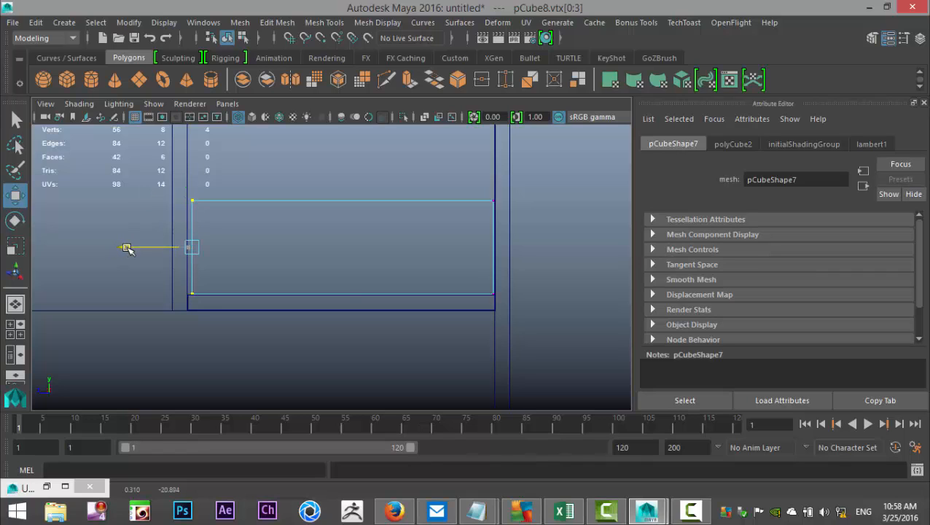
drag(473, 185, 494, 318)
drag(424, 247, 422, 247)
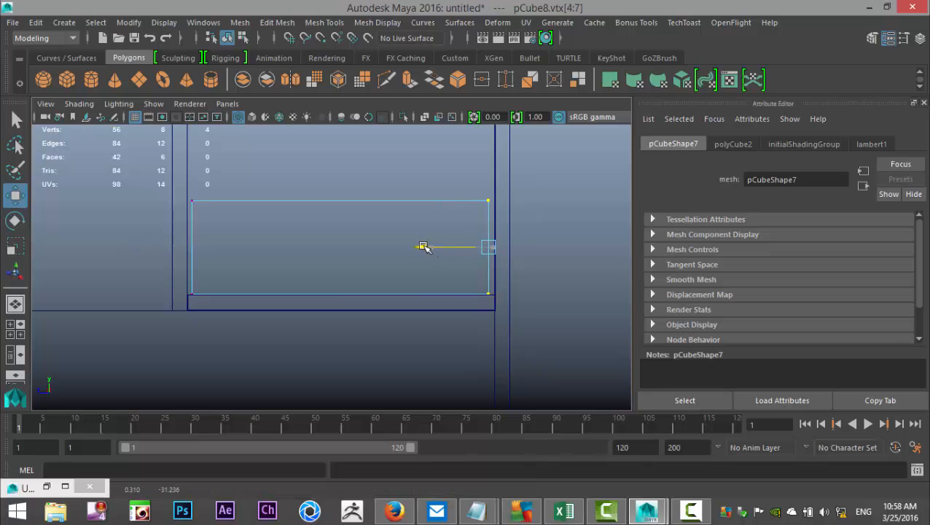
scroll(498, 318, down, 6)
alt+middle_drag(497, 321, 514, 354)
scroll(514, 351, up, 4)
right_drag(313, 295, 357, 113)
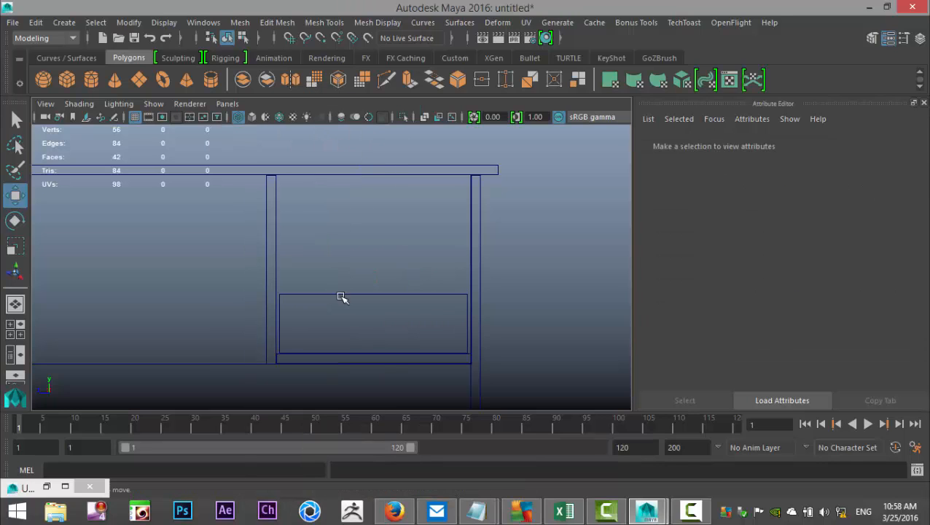
Duplicate the drawer box, raise the copy to about 3.70 in Y, and repeat the duplicate with the same offset for a third box
click(341, 297)
key(ctrl+d)
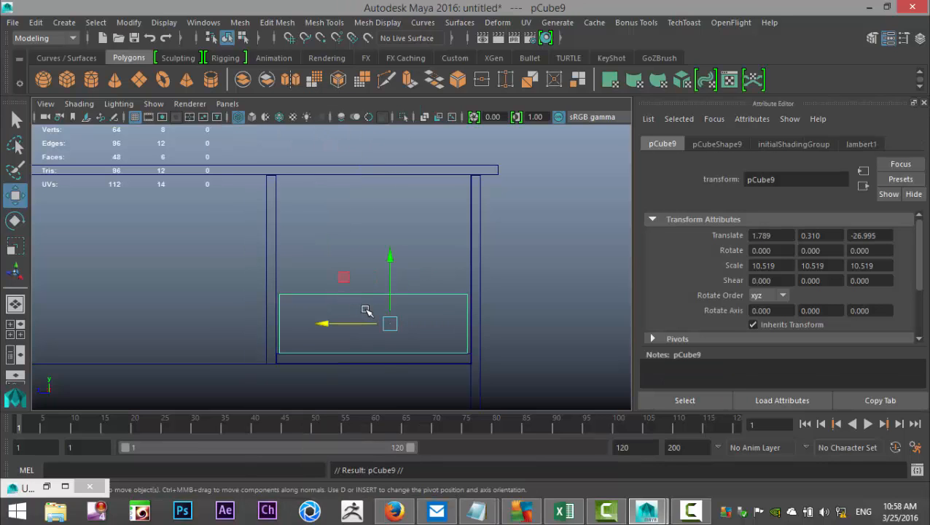
drag(390, 258, 408, 194)
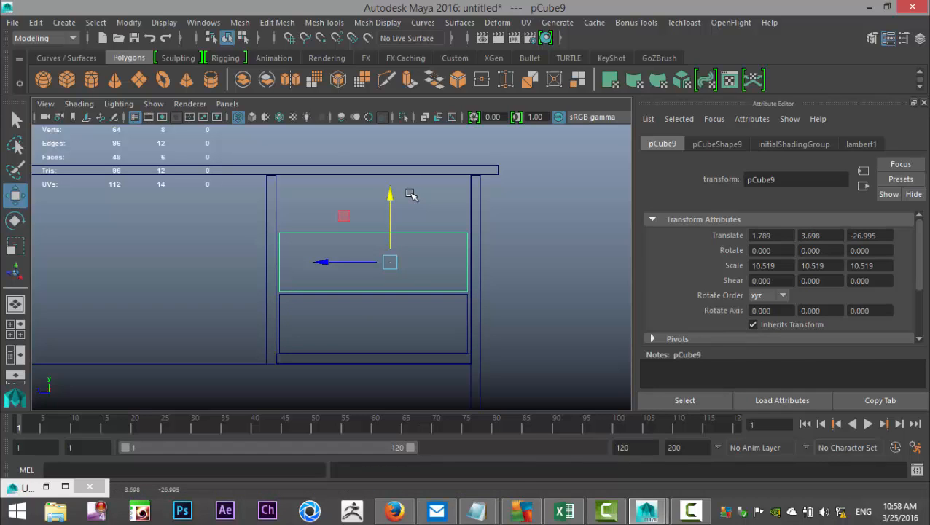
key(shift+d)
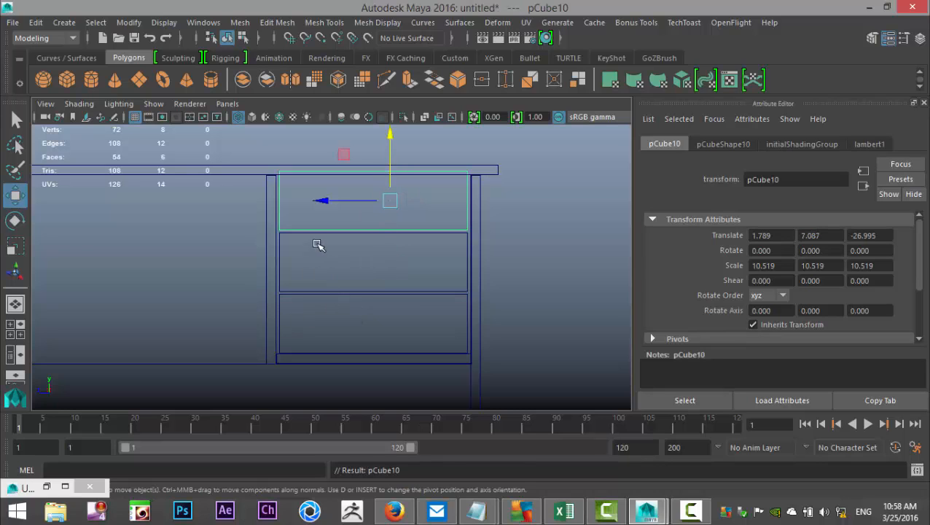
Select all three stacked drawer boxes together, without the divider and shelf mesh
click(278, 258)
click(309, 294)
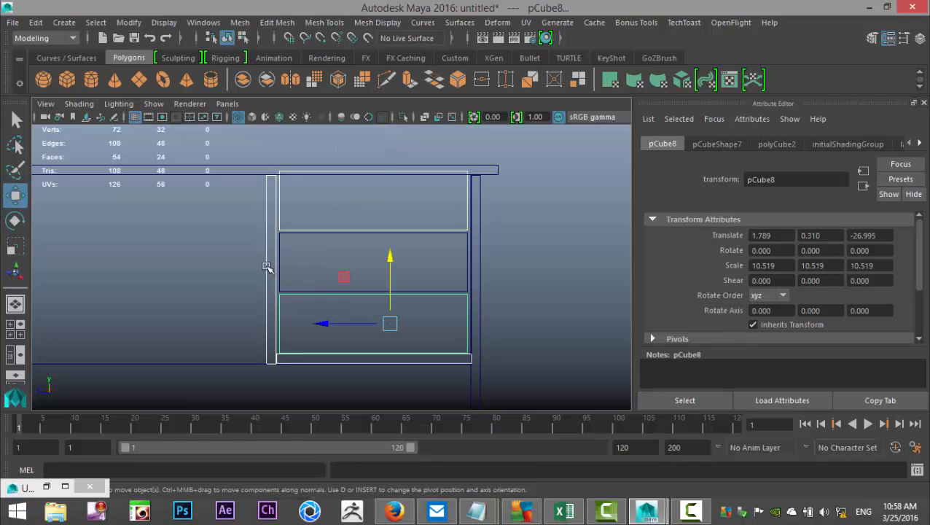
click(303, 291)
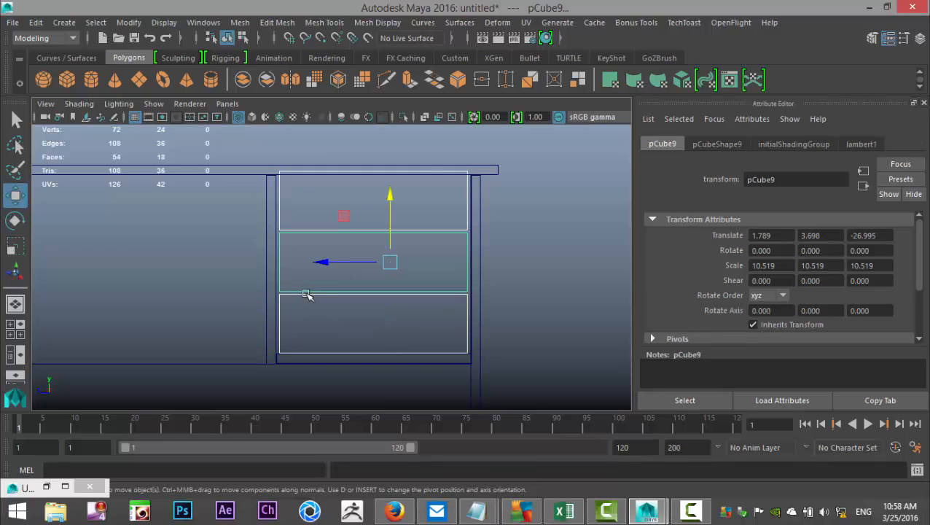
Try to reduce the height of the three drawer boxes by scaling them along Y, and undo the scaling
key(r)
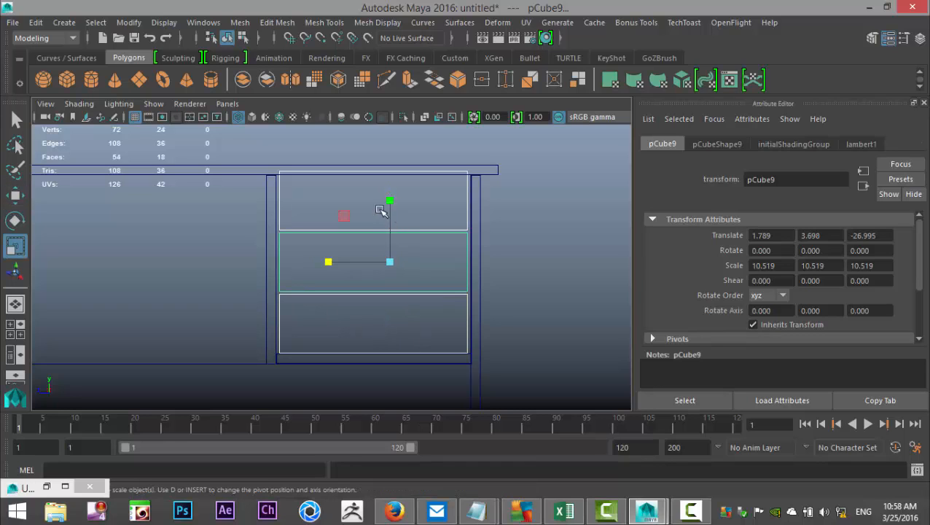
click(390, 203)
drag(390, 205, 390, 217)
key(ctrl+z)
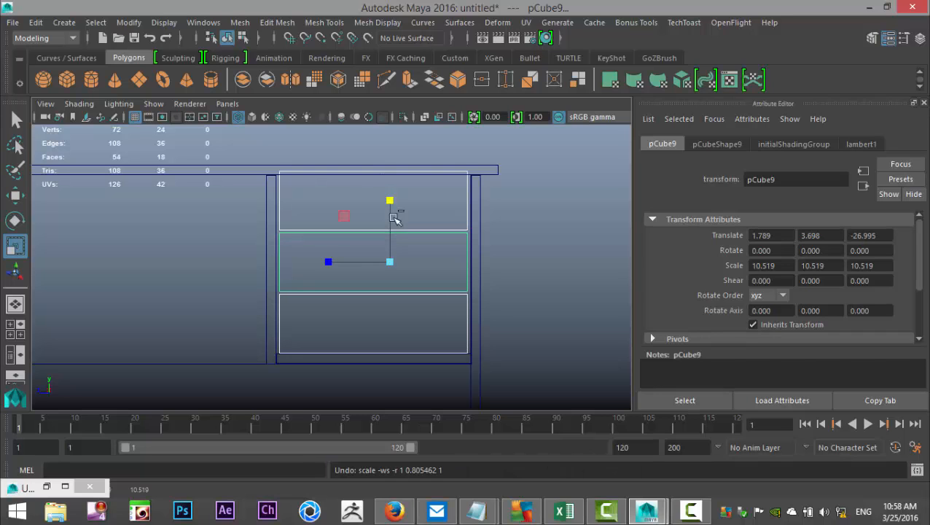
Combine the three drawer boxes into one mesh and center its pivot
click(240, 23)
click(277, 72)
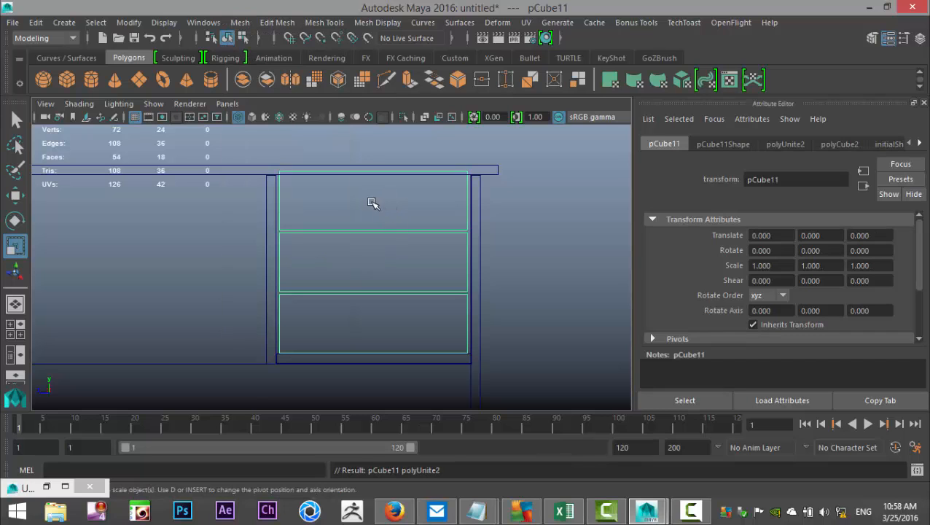
click(126, 23)
click(168, 109)
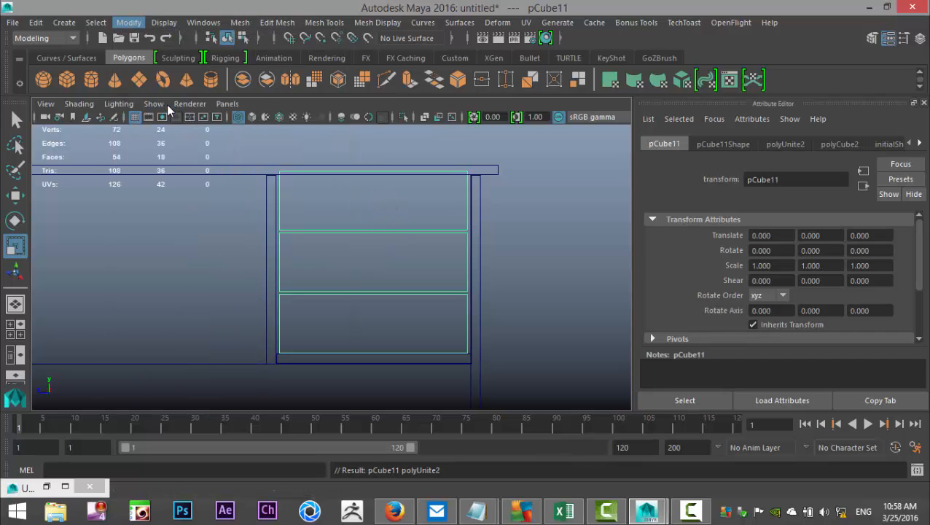
Shrink the combined drawer mesh slightly in height and lower it 0.075 in Y to sit evenly inside the compartment
drag(373, 201, 374, 204)
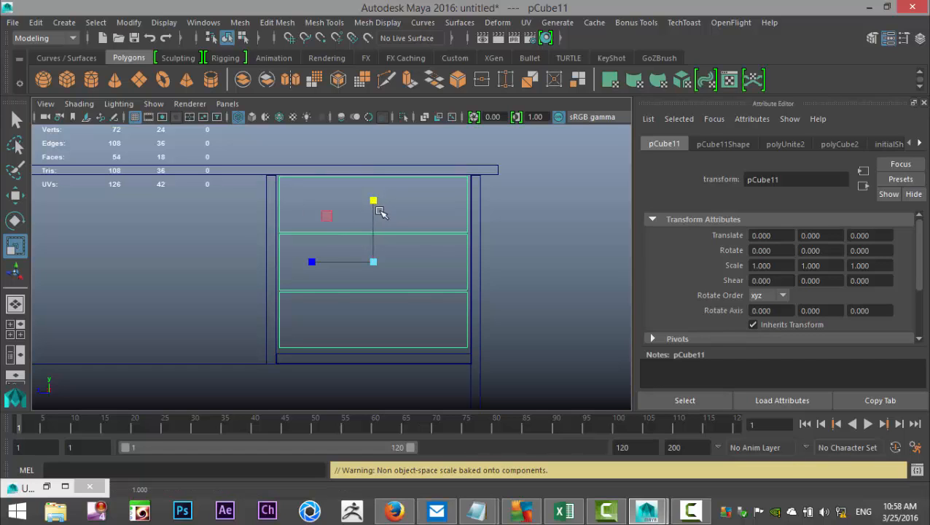
key(w)
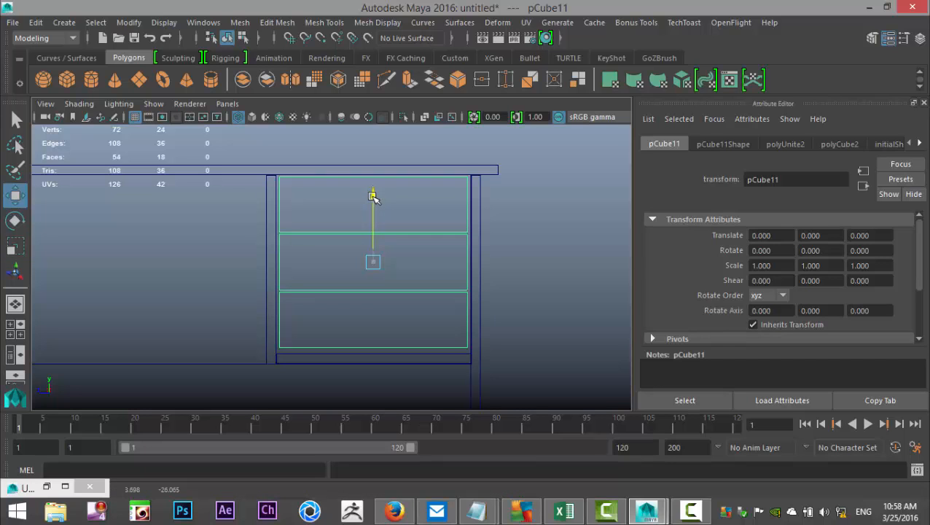
drag(372, 195, 375, 198)
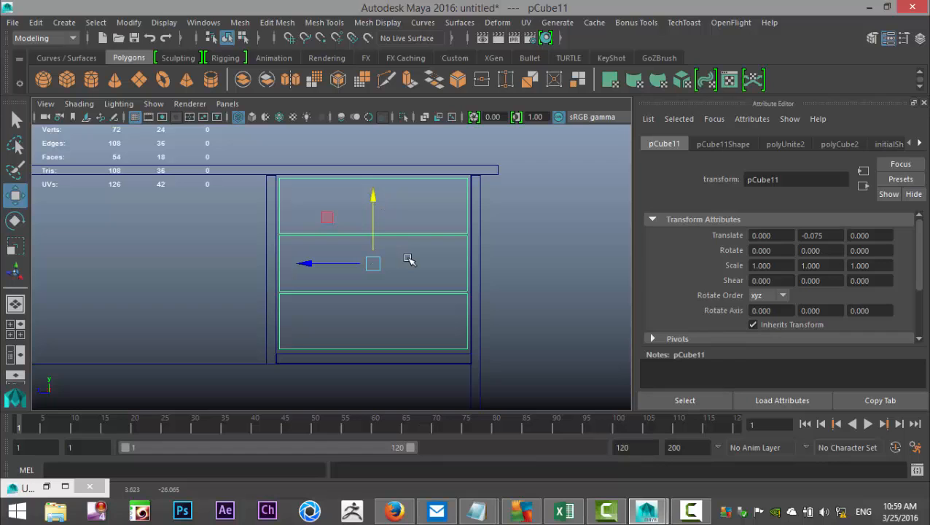
Separate the combined mesh into individual drawer boxes and select the top vertices of the uppermost box
click(239, 23)
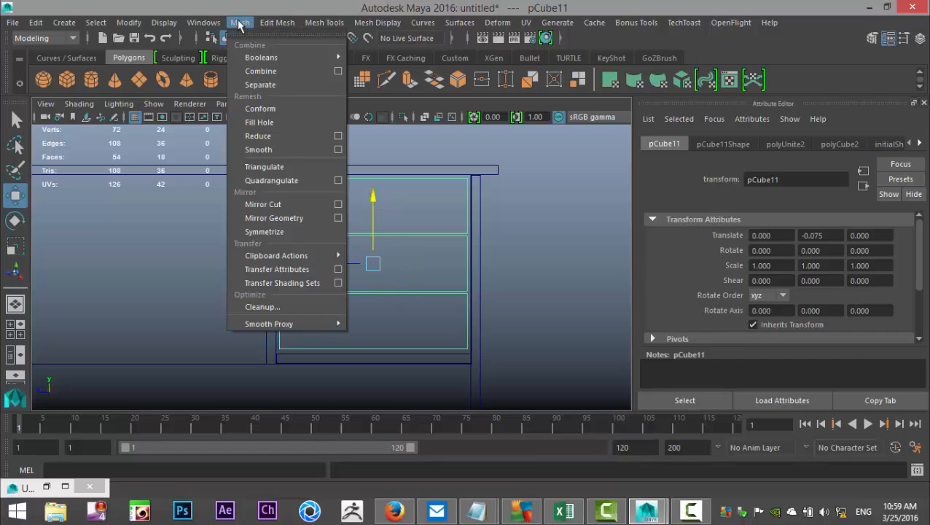
click(260, 84)
alt+middle_drag(410, 282, 413, 320)
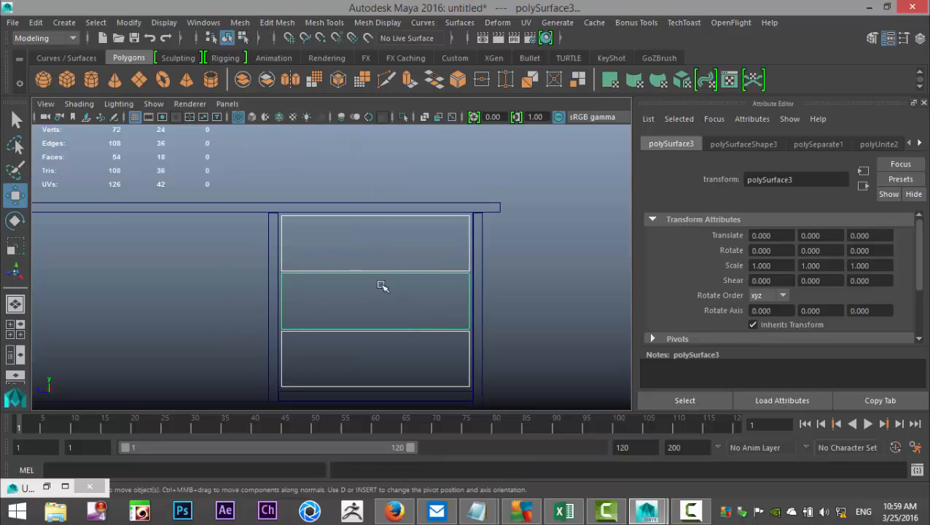
right_drag(298, 220, 240, 190)
drag(238, 193, 470, 236)
scroll(565, 317, up, 3)
alt+middle_drag(525, 298, 457, 231)
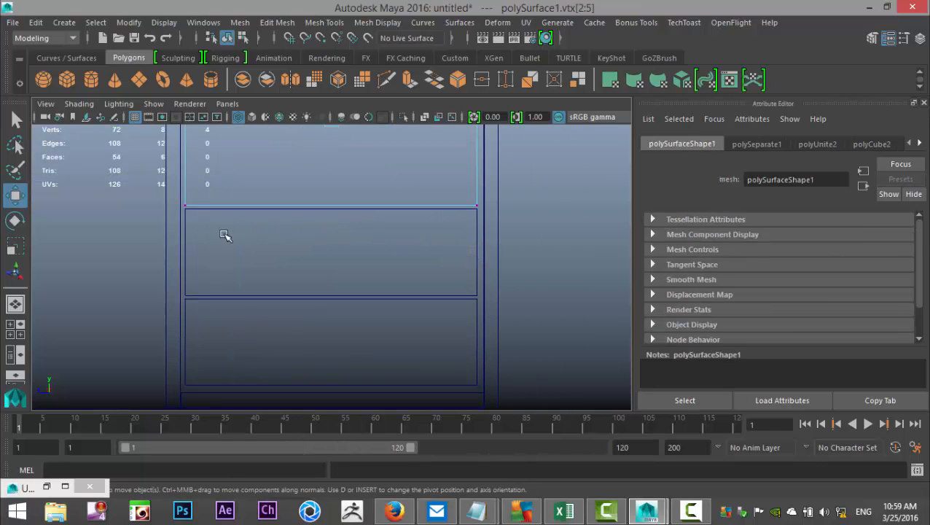
Add the top vertices of the middle and lowest drawer boxes to the vertex selection
click(186, 257)
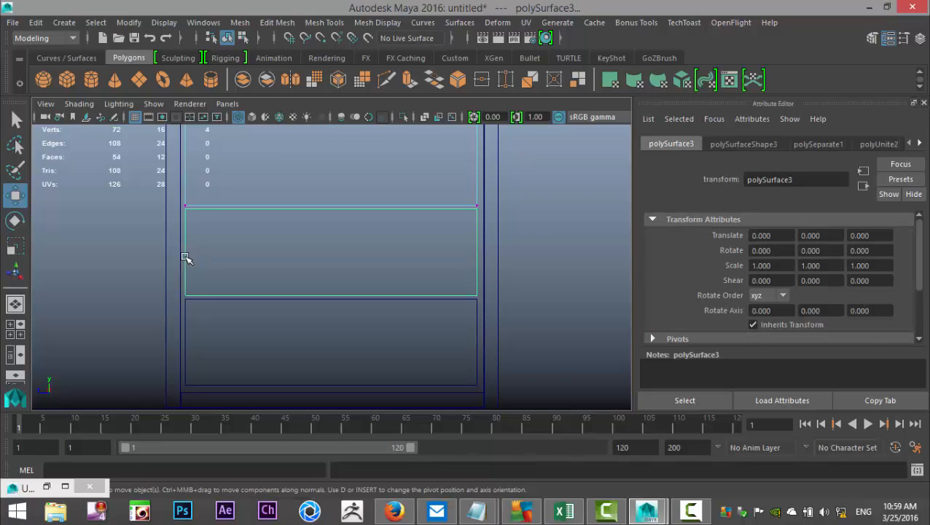
right_drag(185, 249, 160, 169)
drag(130, 223, 521, 208)
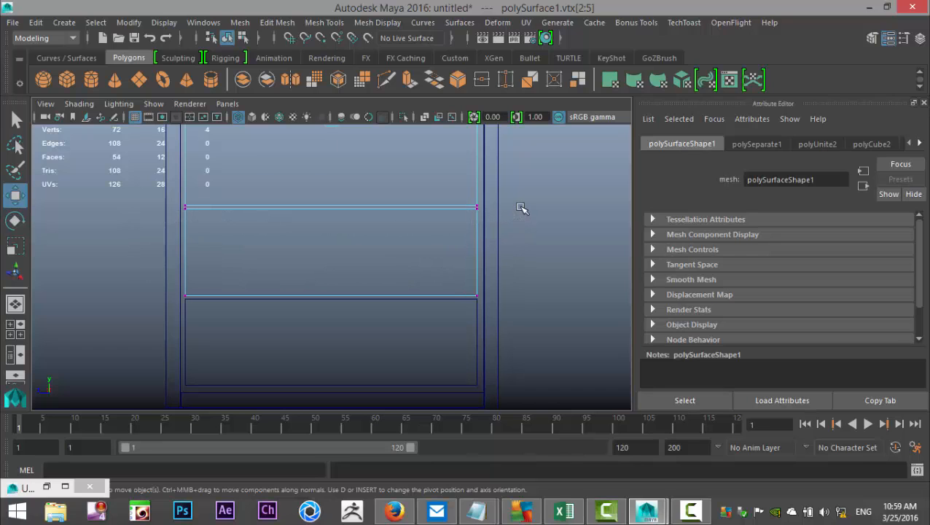
alt+middle_drag(496, 297, 517, 210)
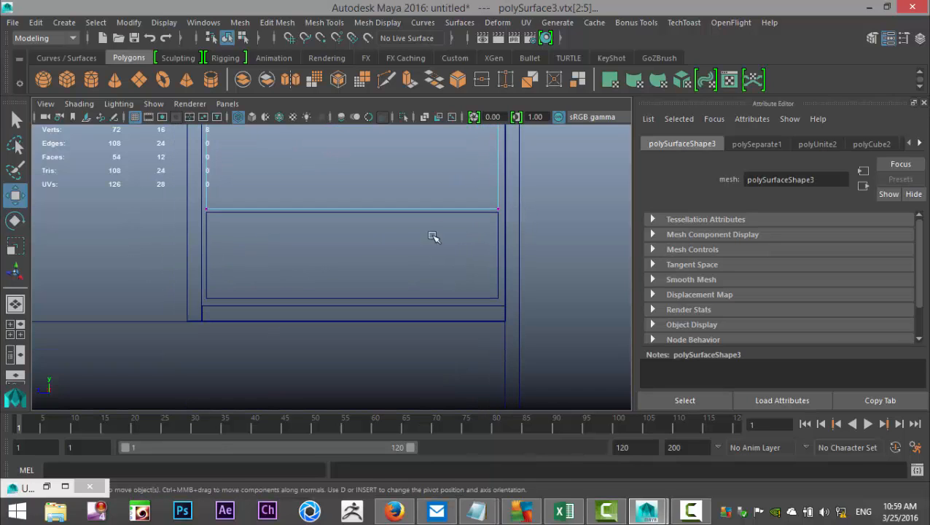
click(207, 267)
right_drag(206, 131, 153, 140)
drag(169, 222, 542, 212)
scroll(524, 250, down, 5)
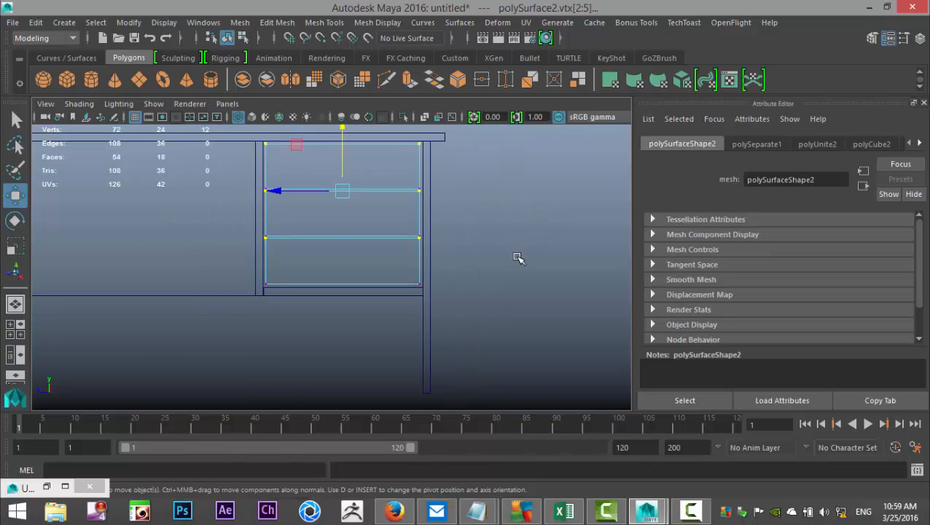
Lower the selected top vertices along Y to make all three boxes shallower with gaps between them, and clear the selection
drag(347, 144, 349, 166)
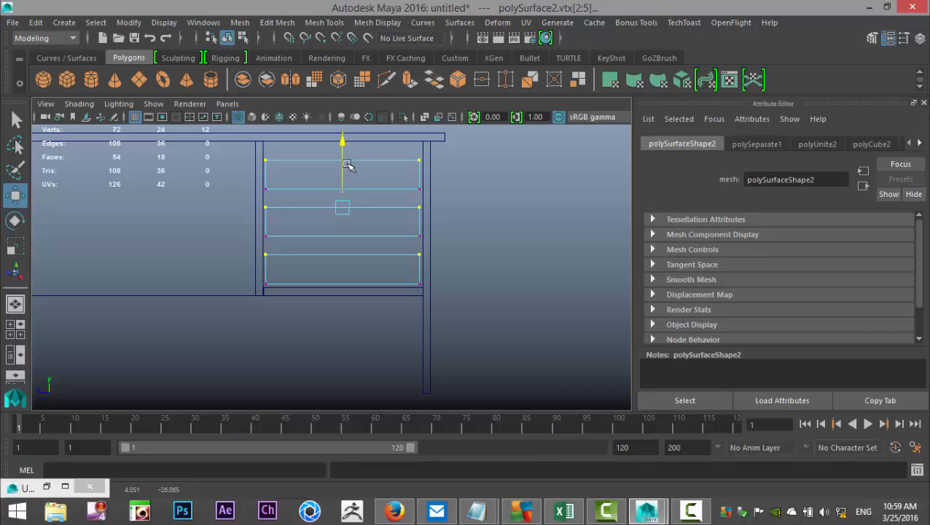
drag(348, 166, 349, 163)
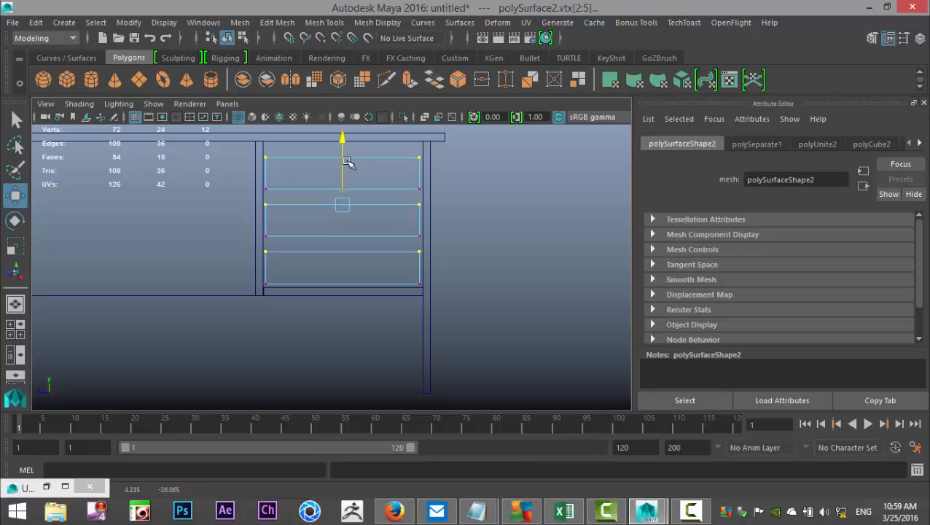
click(502, 259)
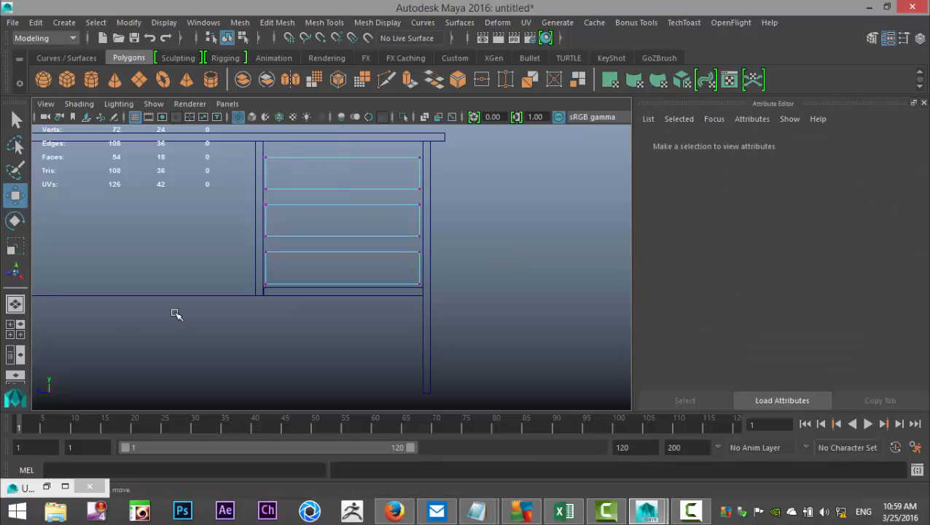
Return to the perspective view in object mode and delete the upper and middle drawer boxes
click(15, 328)
key(space)
alt+drag(359, 264, 415, 255)
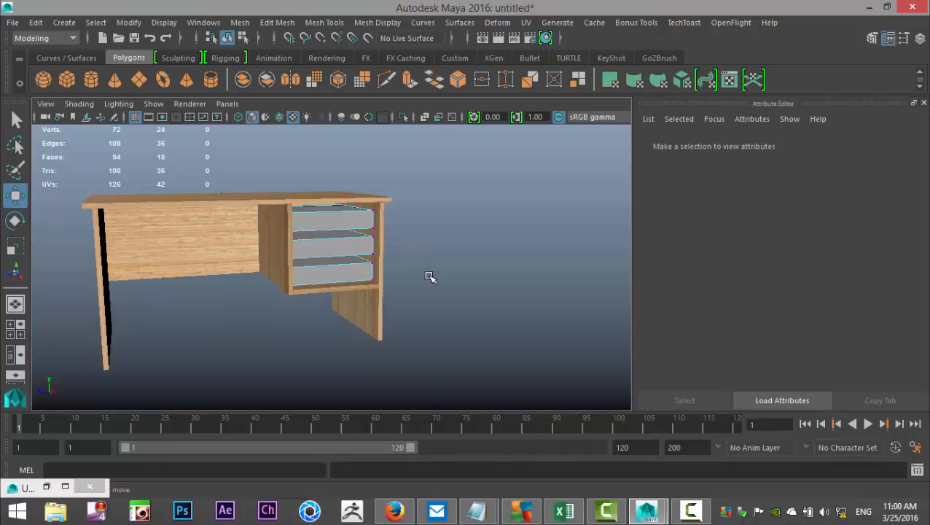
scroll(429, 275, up, 3)
alt+middle_drag(427, 274, 460, 316)
right_drag(374, 182, 389, 114)
click(395, 197)
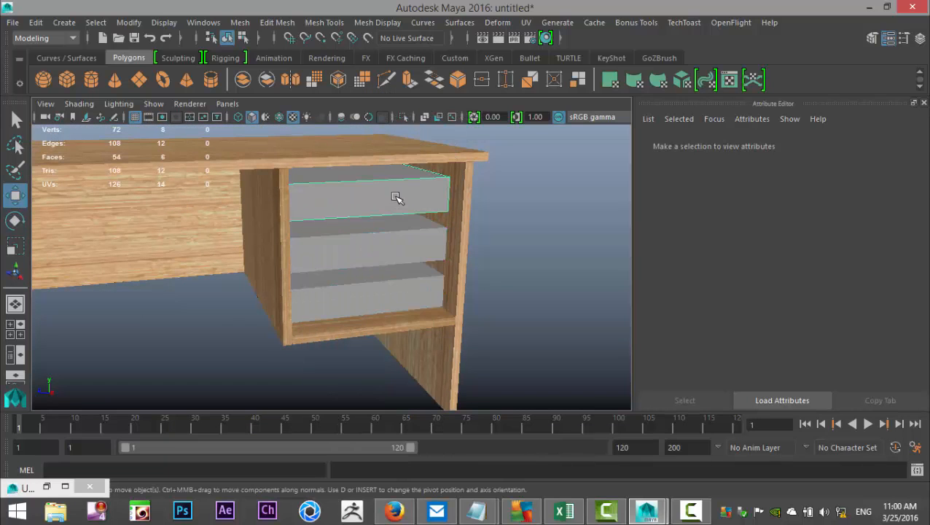
click(397, 259)
key(Delete)
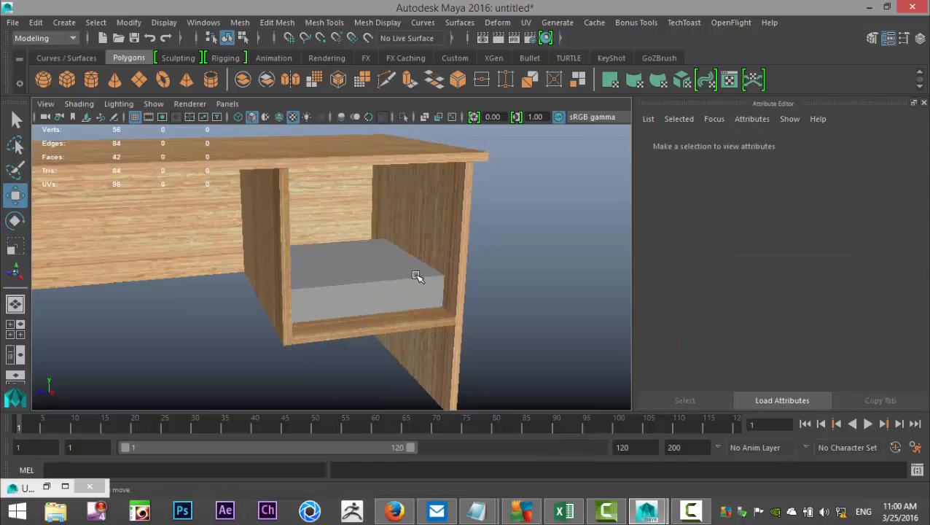
Center the pivot of the remaining drawer box and move it along X out in front of the desk
click(405, 281)
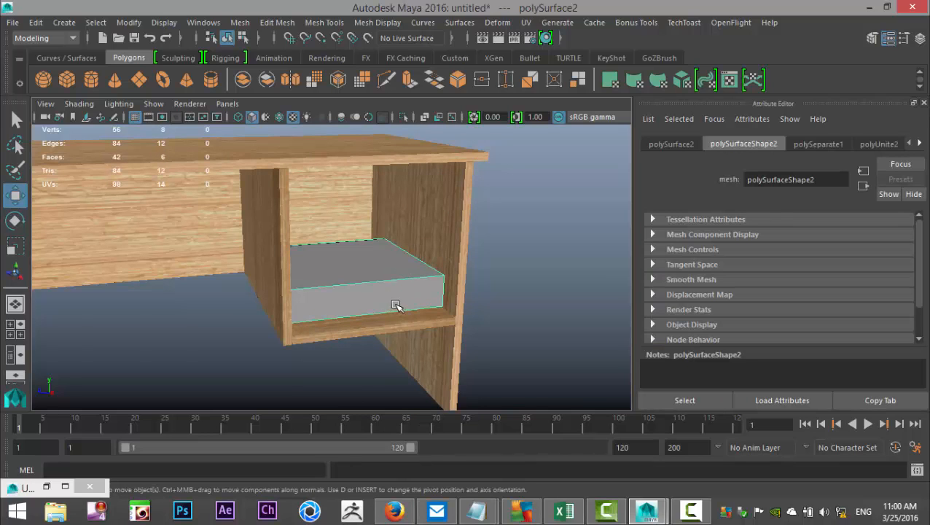
scroll(392, 308, down, 5)
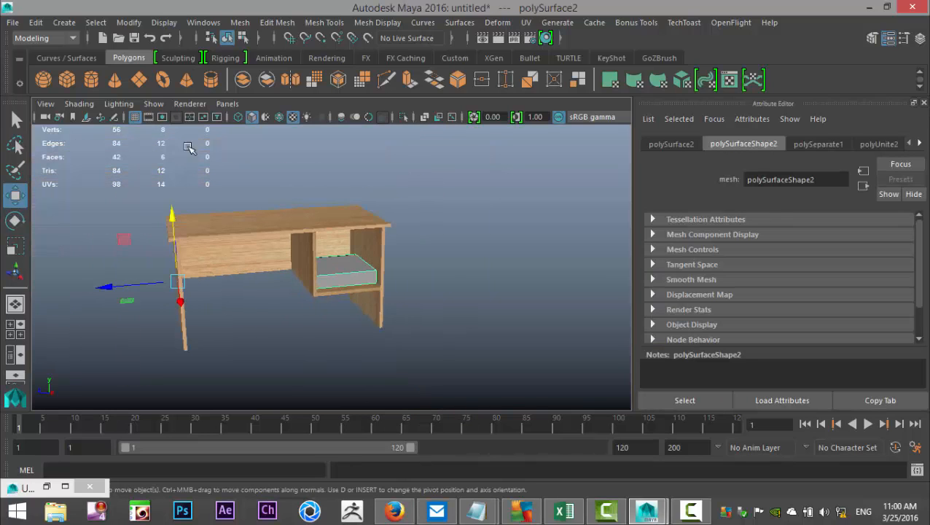
click(129, 23)
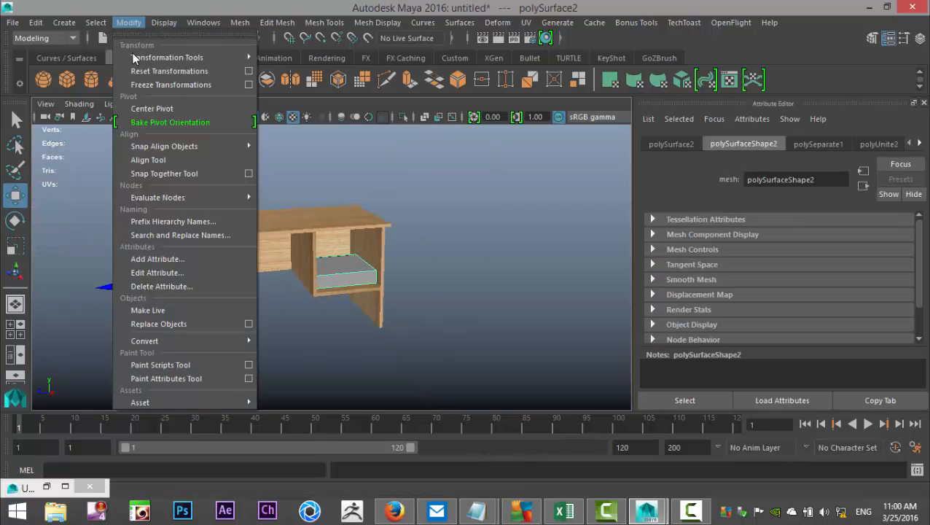
click(160, 110)
drag(357, 289, 455, 380)
scroll(463, 350, up, 3)
alt+middle_drag(460, 341, 406, 250)
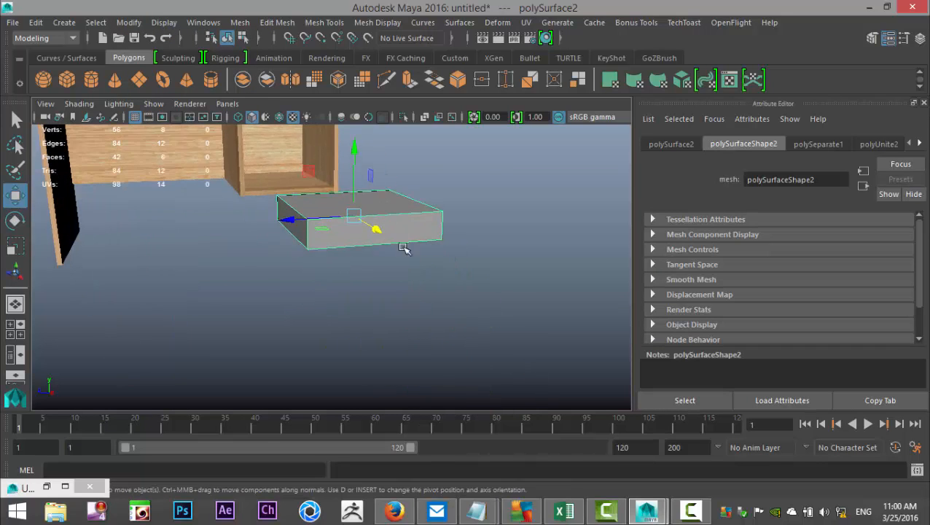
Extrude the drawer box's top face and scale it slightly inward to form a thin rim
alt+drag(405, 250, 410, 295)
right_drag(401, 343, 398, 170)
click(382, 339)
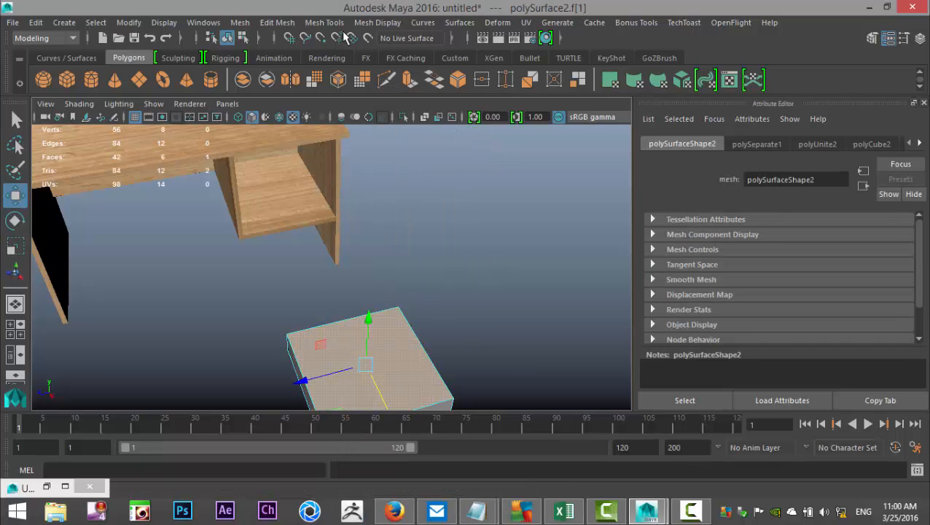
click(278, 25)
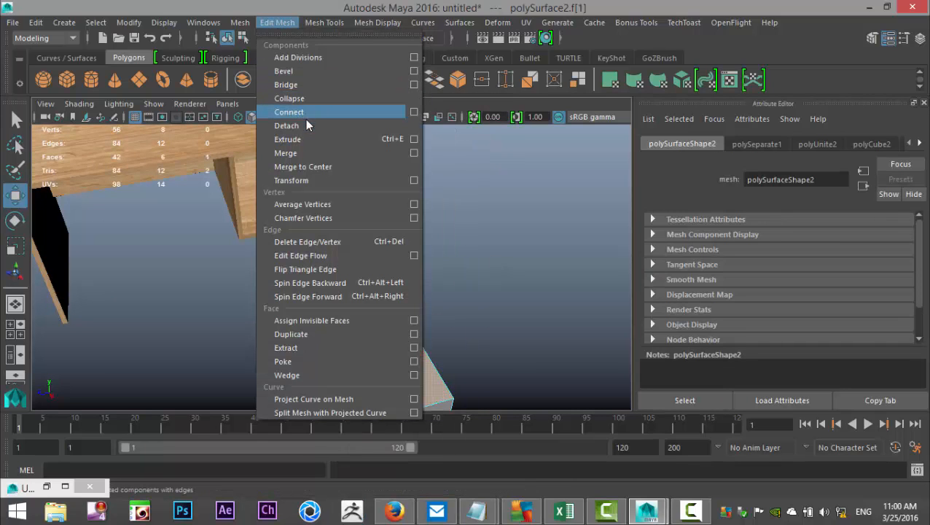
key(ctrl+e)
alt+drag(378, 234, 374, 191)
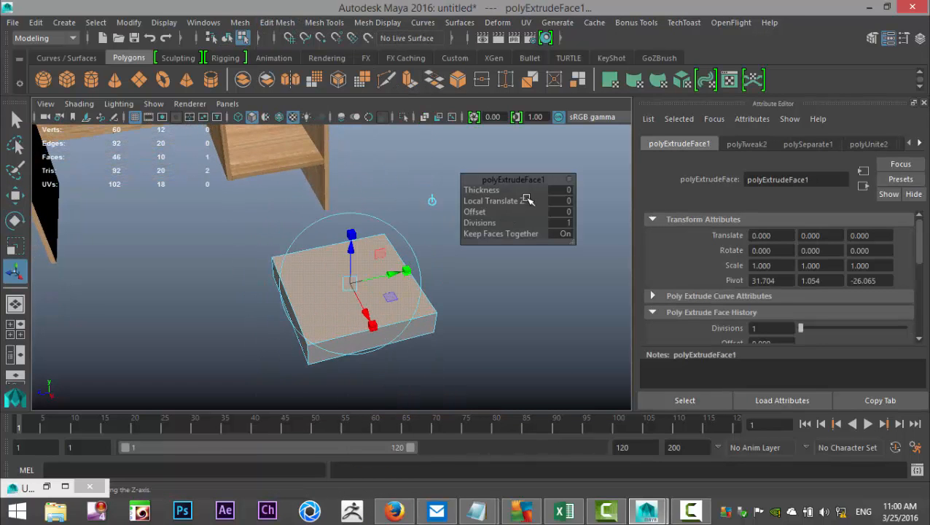
key(r)
scroll(359, 300, up, 3)
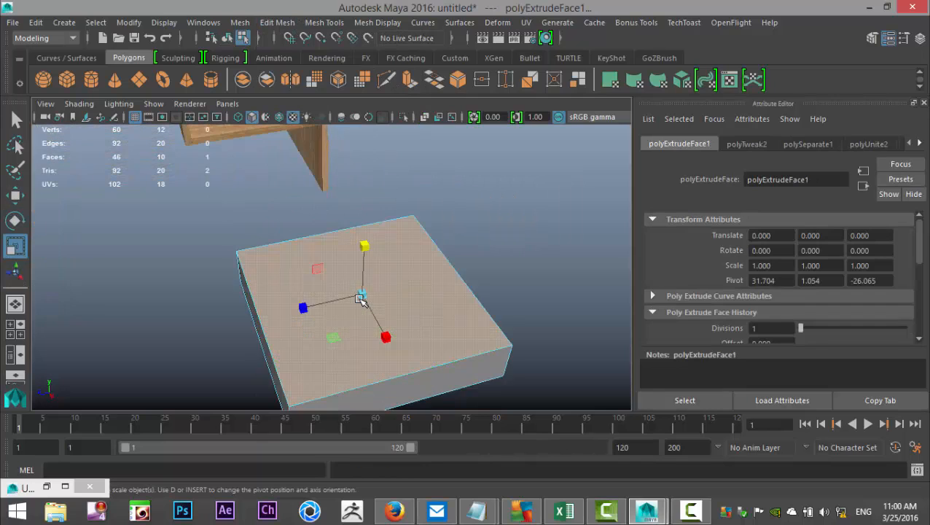
drag(366, 292, 361, 295)
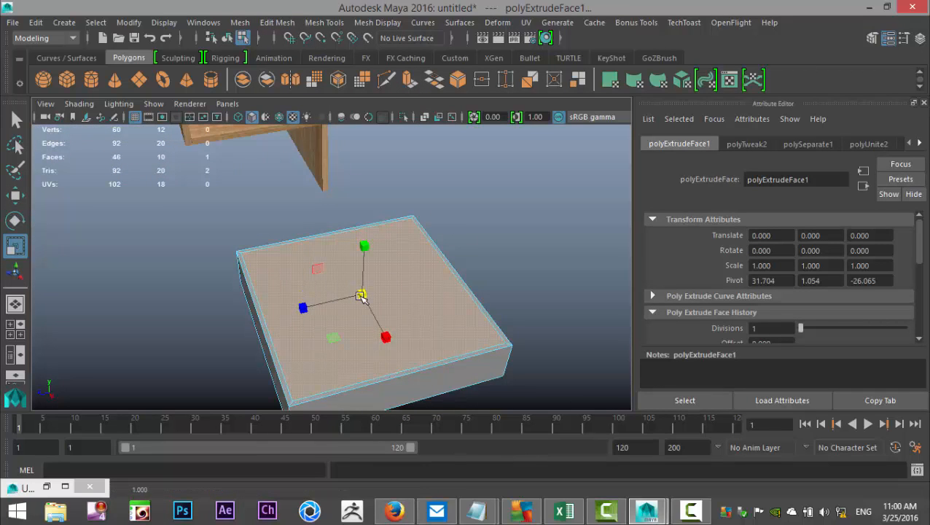
Extrude the inner top face again and push it down to hollow out the drawer, leaving a thin bottom
key(ctrl+e)
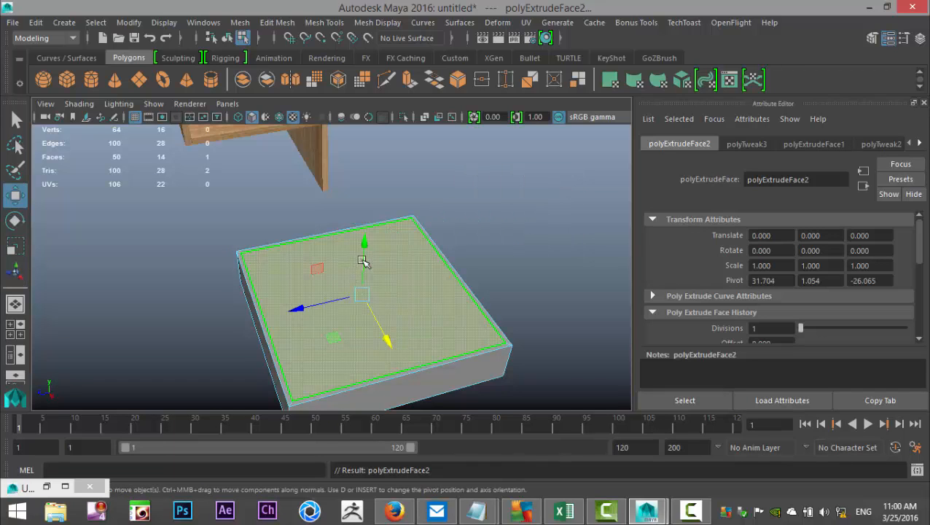
drag(365, 242, 367, 272)
click(508, 223)
alt+drag(492, 235, 488, 295)
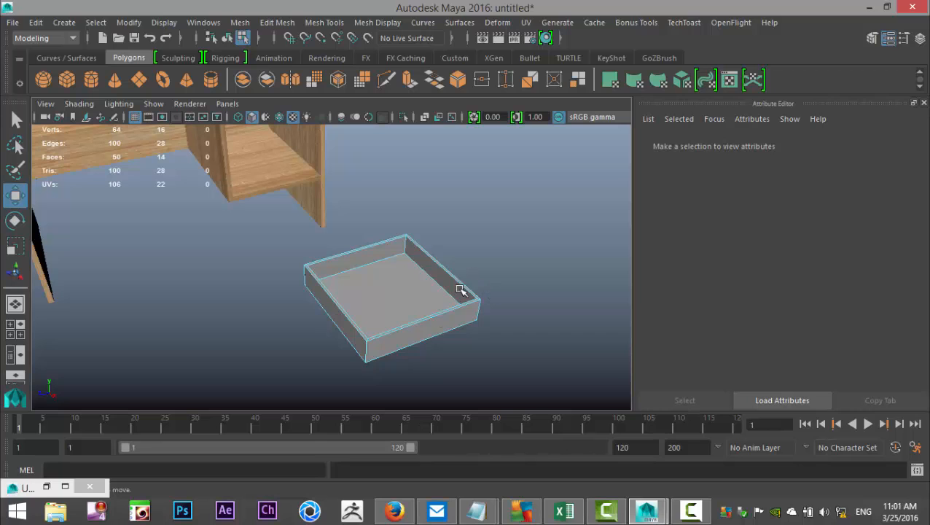
Select the hollow drawer as an object and open the UV Editor, placed clear of the drawer in the viewport
right_drag(412, 303, 490, 122)
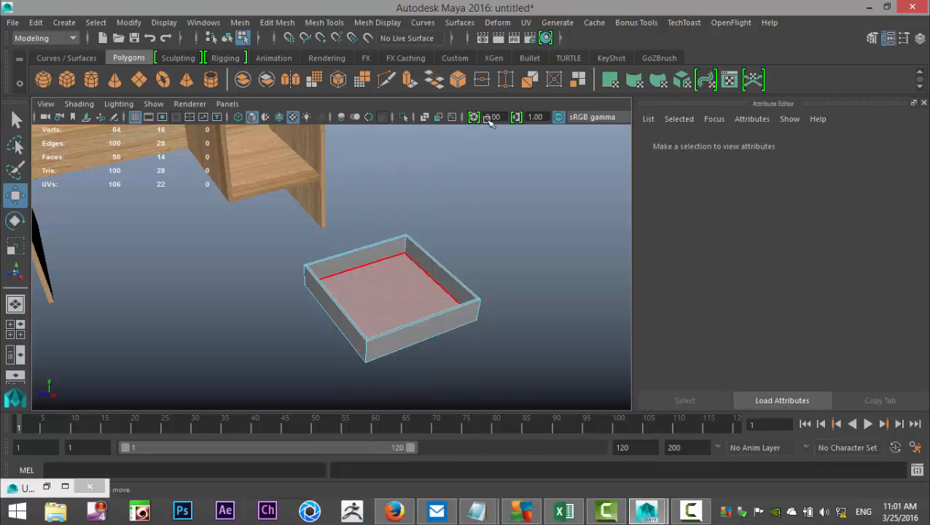
click(421, 301)
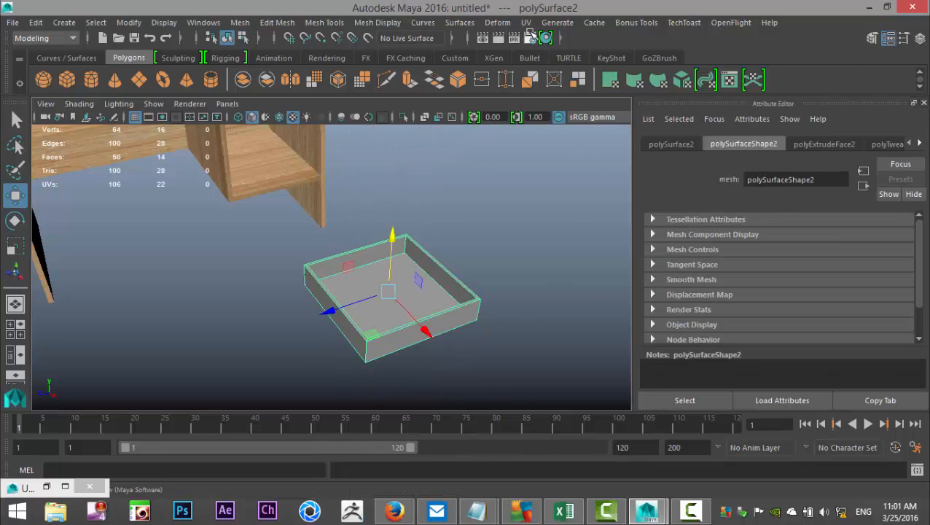
click(526, 22)
click(574, 32)
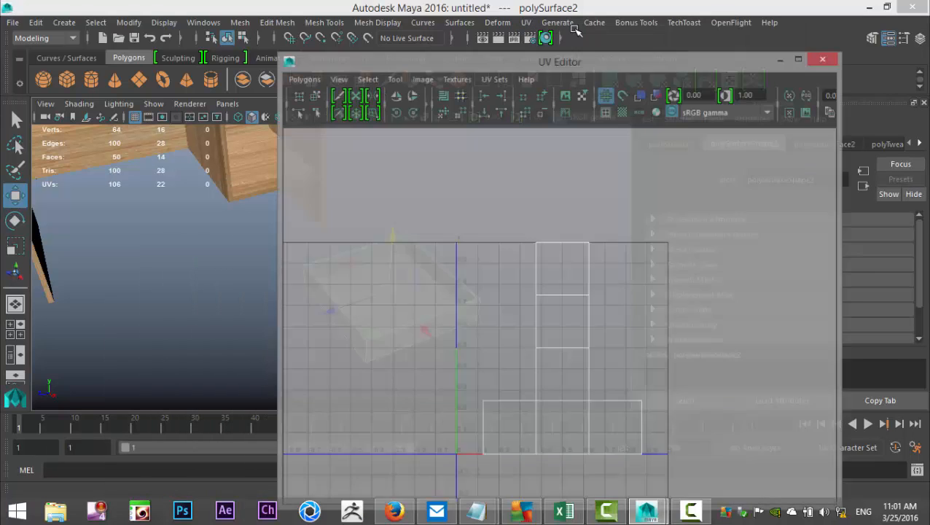
drag(642, 68, 928, 152)
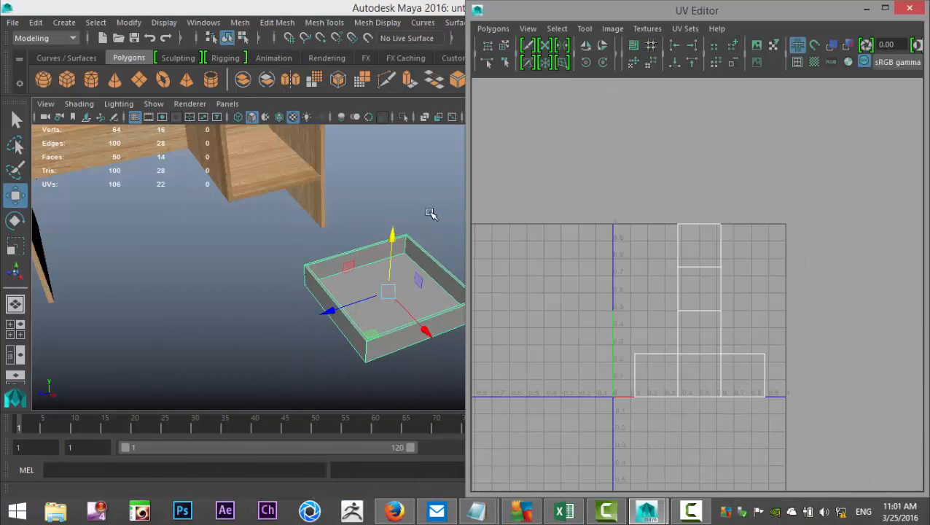
drag(575, 17, 721, 63)
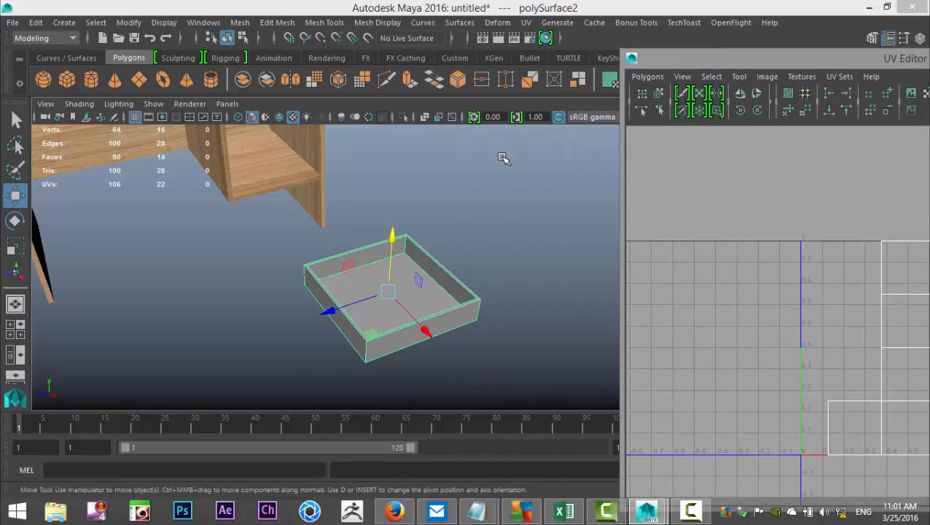
Apply automatic UV mapping to the drawer and return to object mode
click(524, 23)
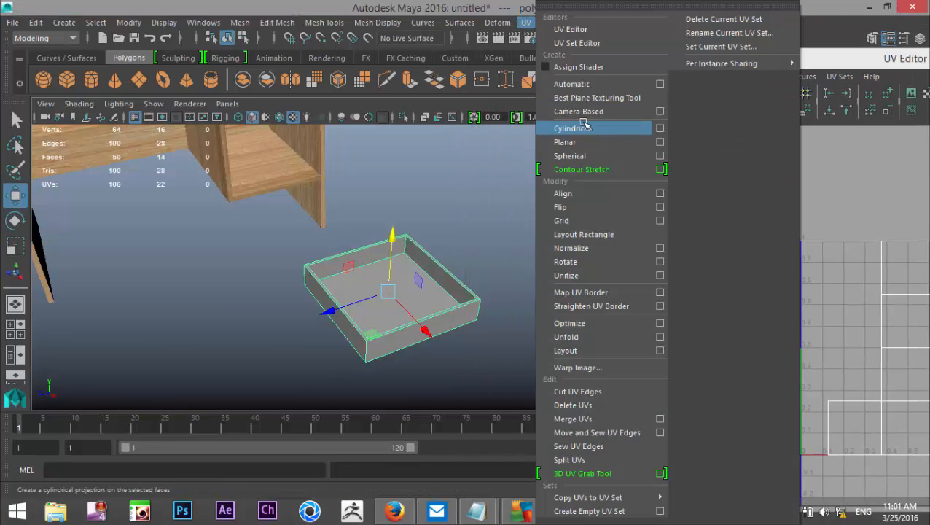
click(575, 85)
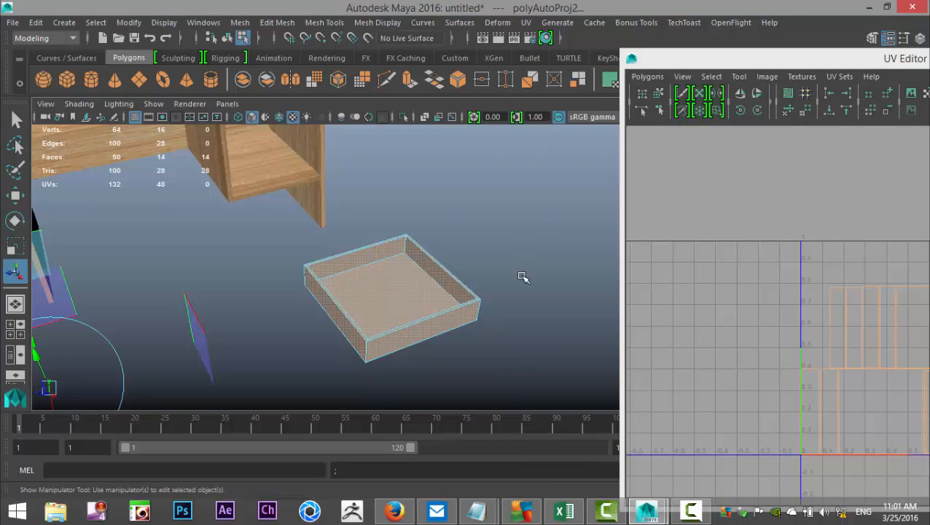
alt+drag(522, 277, 455, 269)
right_drag(401, 255, 532, 124)
right_drag(387, 232, 450, 111)
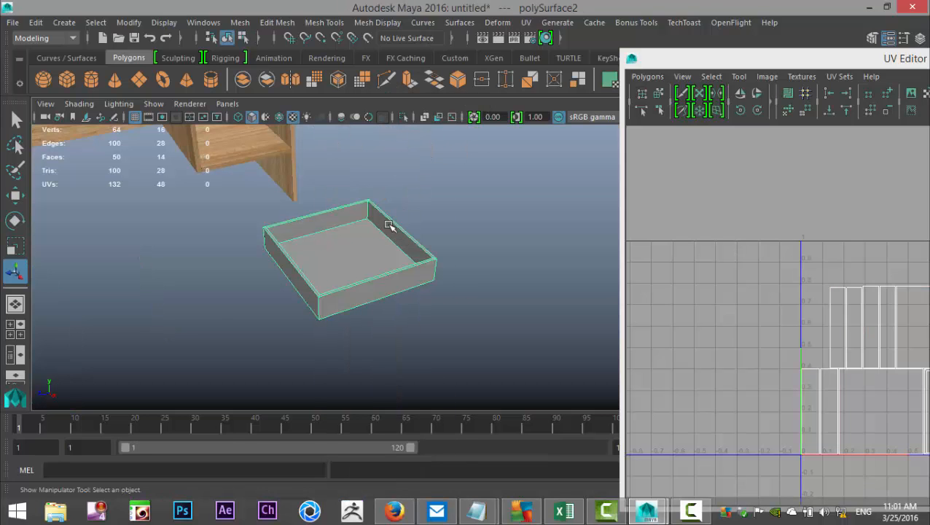
Center the drawer's pivot and apply automatic UV mapping again, with the UV Editor placed so its whole UV square is visible
click(128, 22)
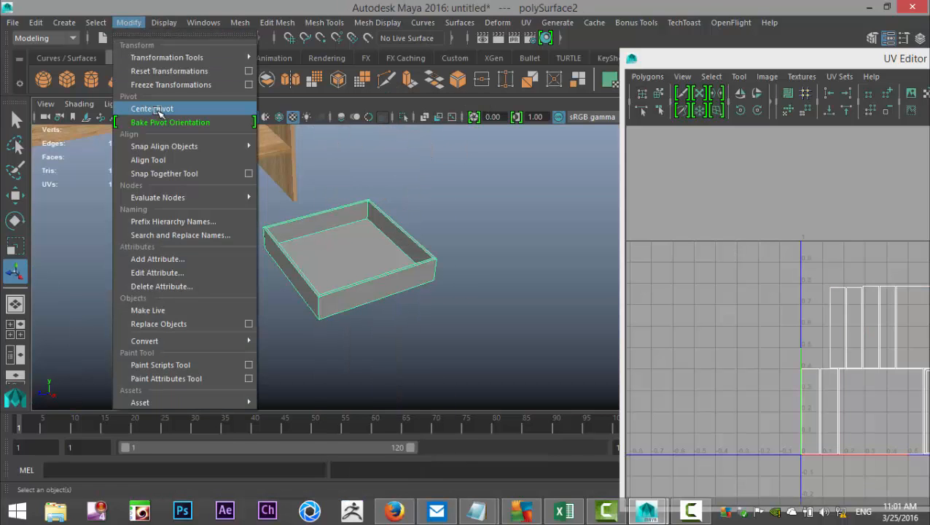
click(146, 104)
click(526, 22)
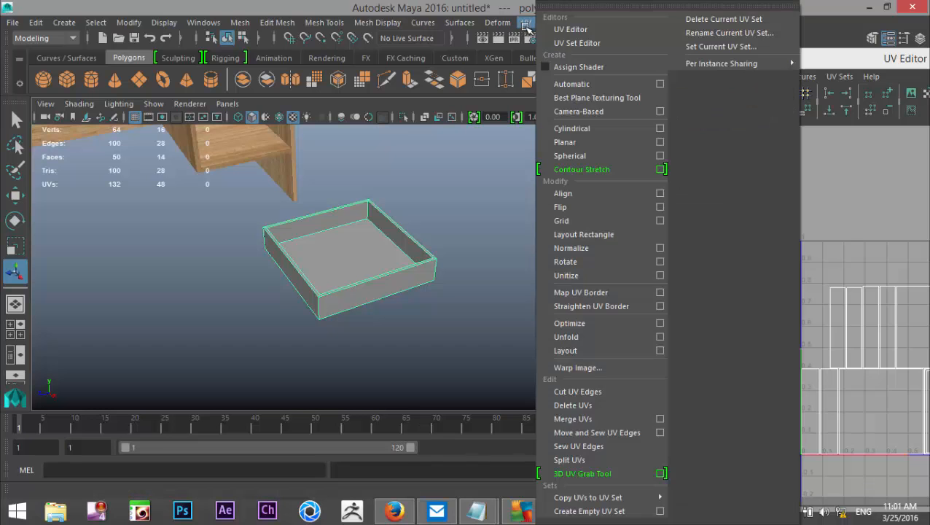
click(572, 86)
alt+drag(450, 227, 554, 241)
drag(751, 58, 531, 20)
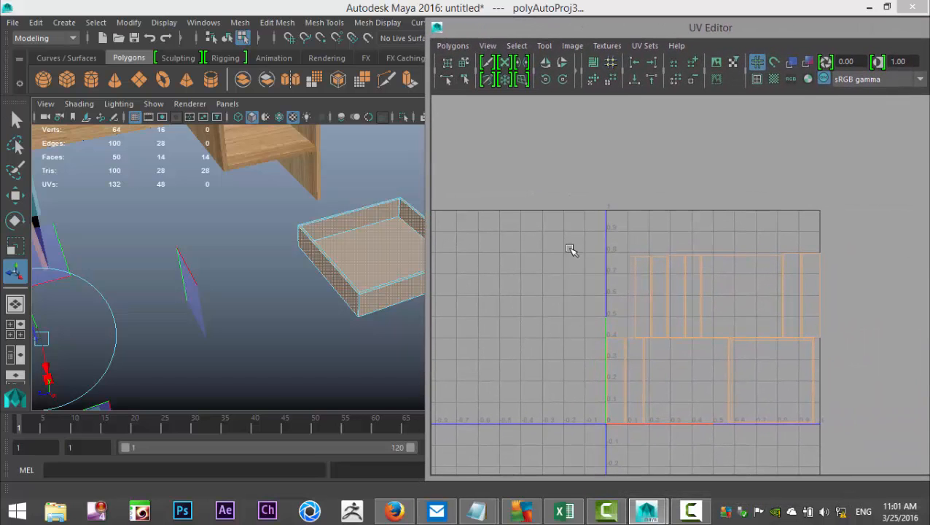
Move the UV face of the drawer's inner floor out of the layout to empty space above the UV square
right_drag(683, 384, 627, 342)
click(768, 382)
click(751, 304)
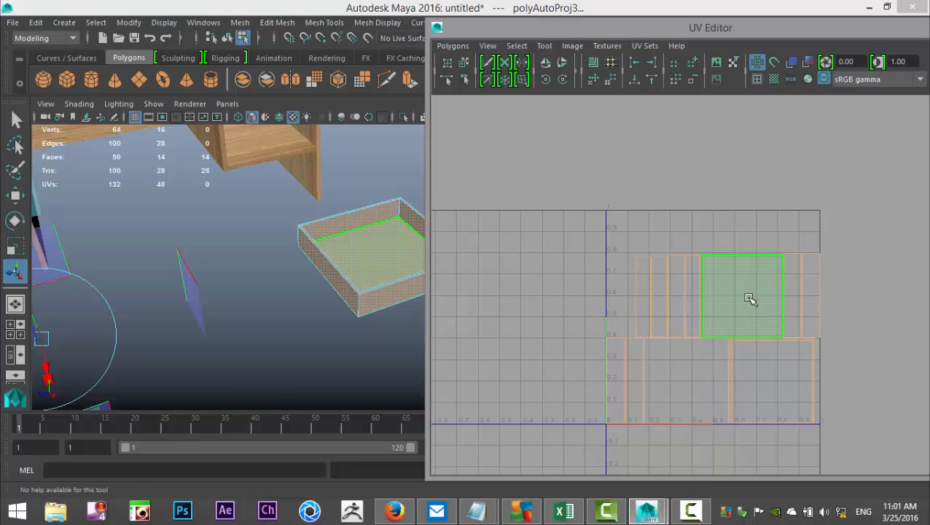
click(750, 299)
key(w)
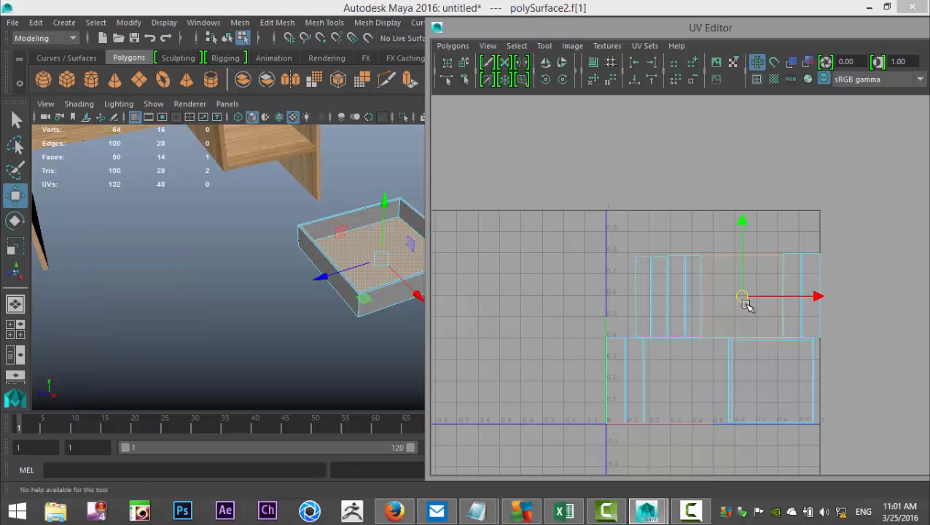
drag(741, 286, 716, 184)
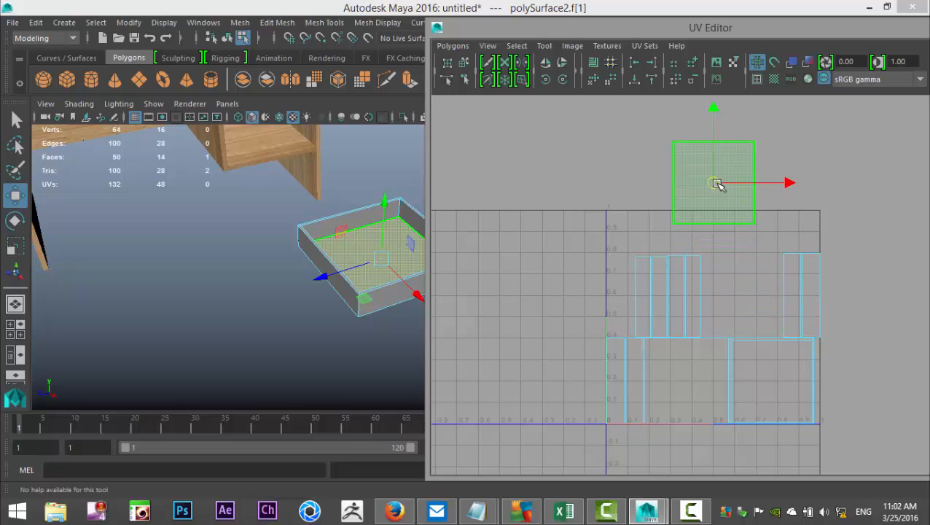
Move and sew the first inner wall's UVs onto the upper edge of the inner floor shell
right_drag(691, 145, 691, 109)
click(698, 146)
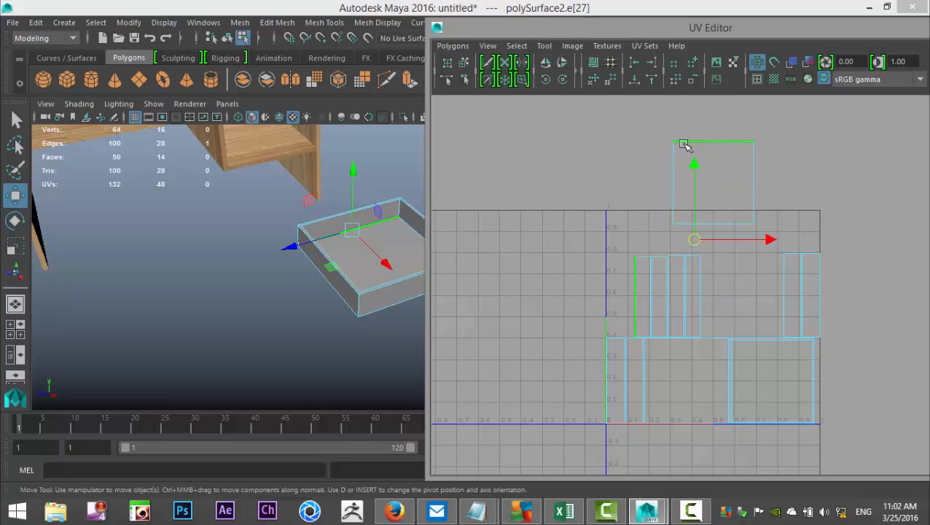
click(453, 45)
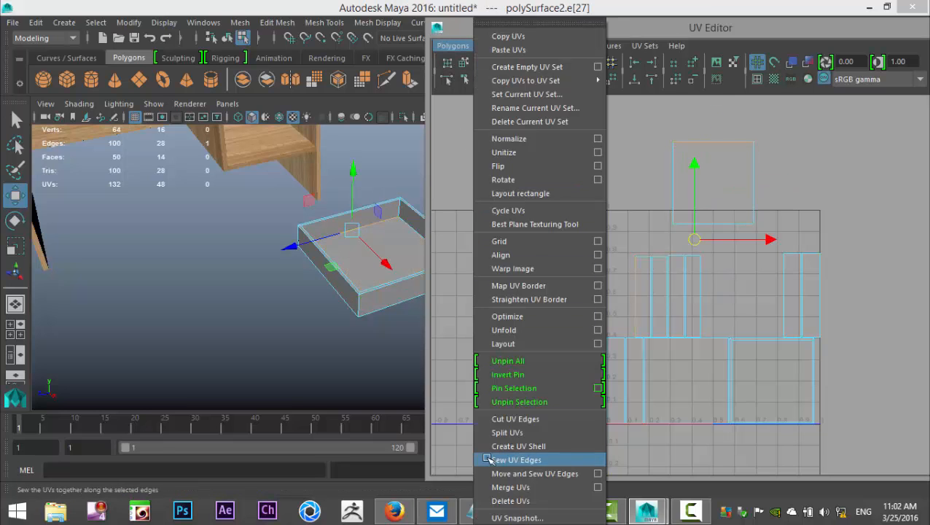
click(546, 473)
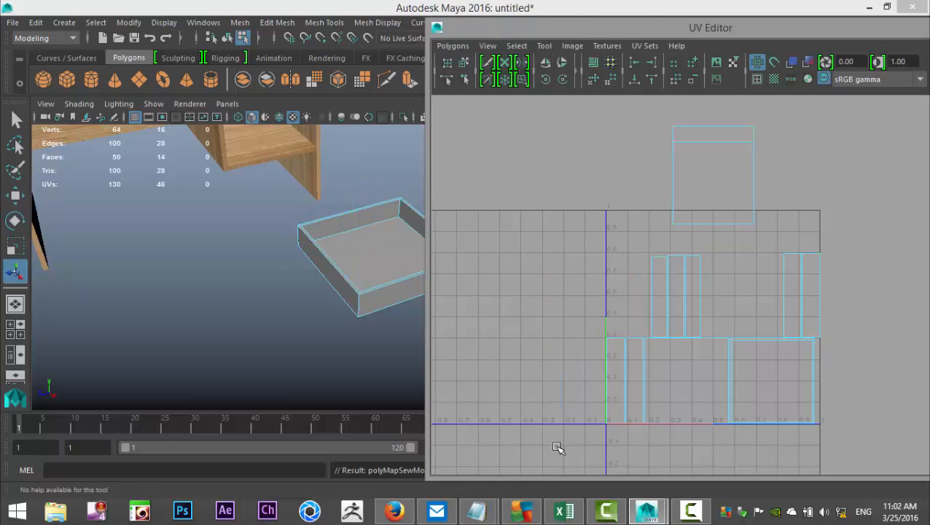
Move and sew the other three inner walls onto the remaining edges of the inner floor's UV face
click(672, 208)
key(g)
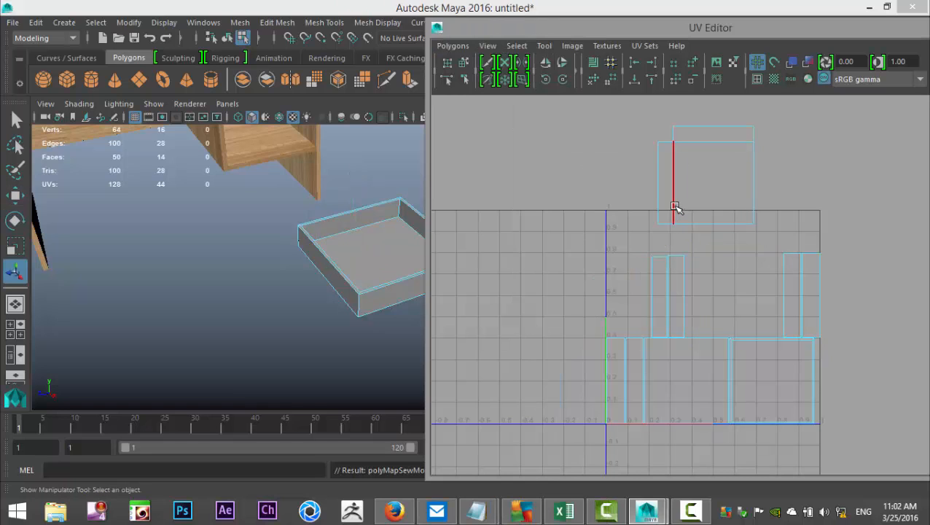
click(753, 207)
key(g)
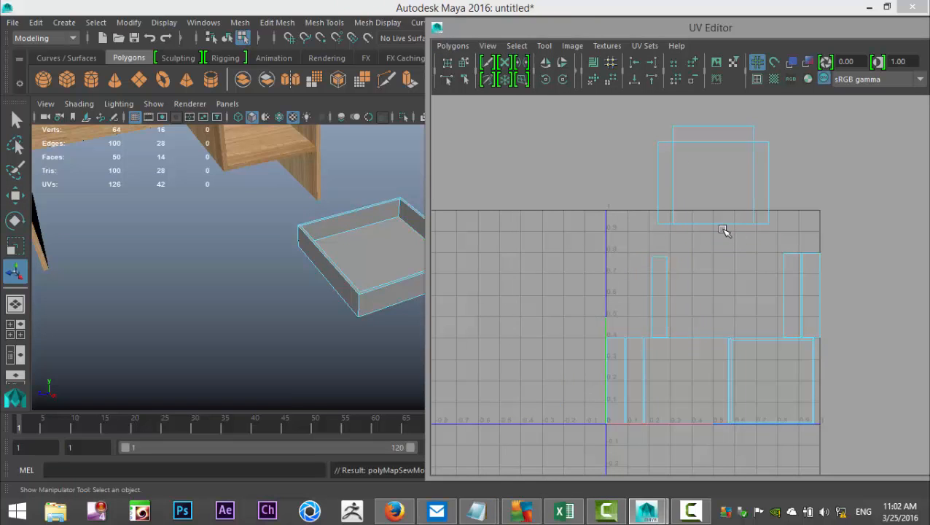
click(717, 225)
key(g)
click(717, 238)
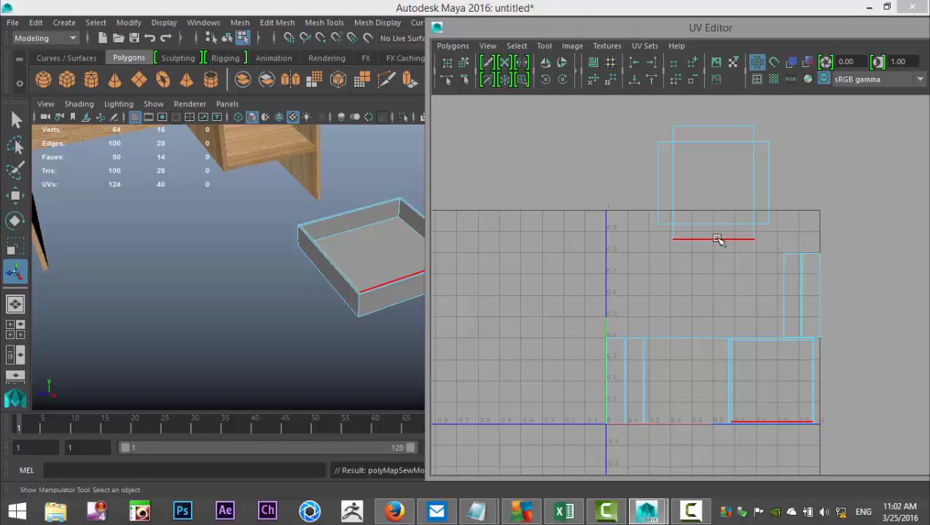
key(g)
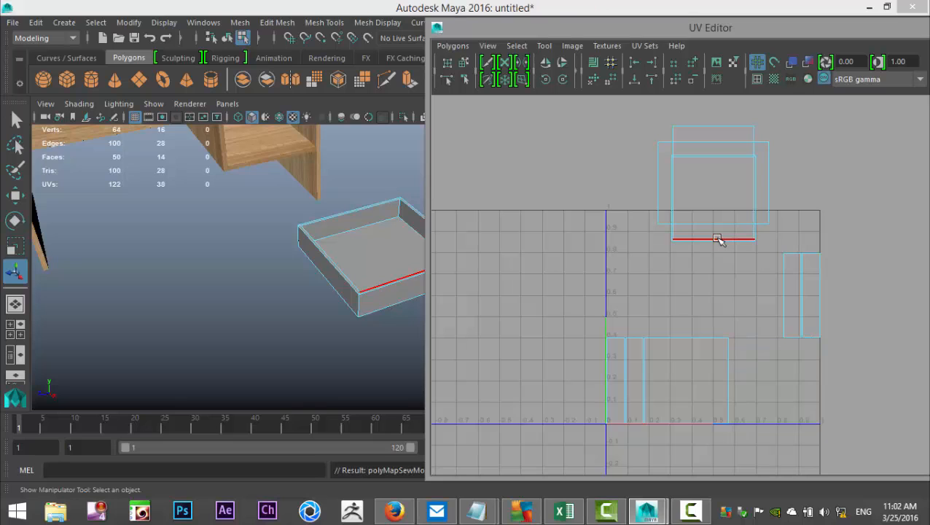
key(ctrl+z)
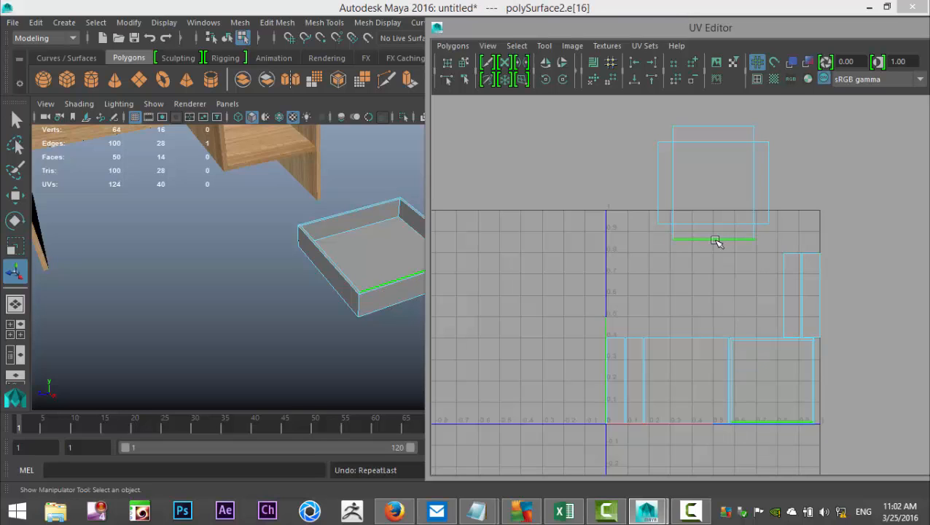
click(658, 210)
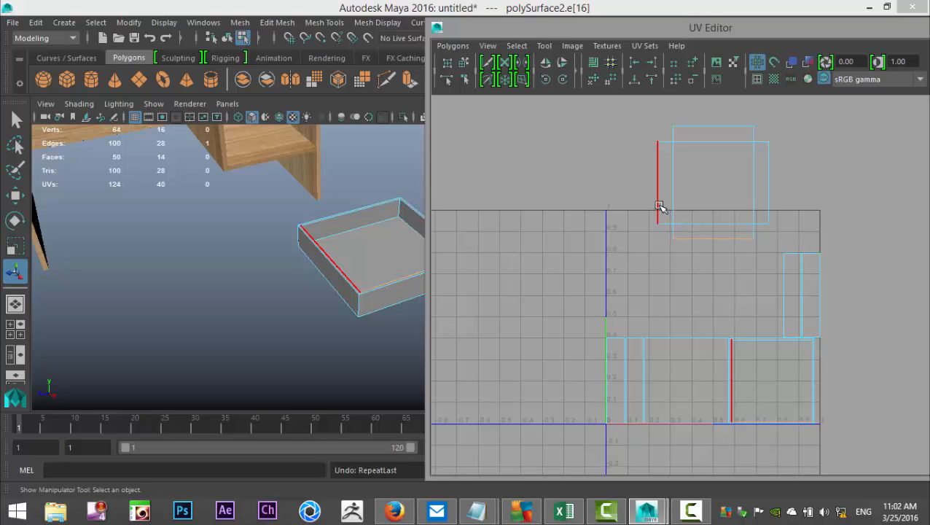
click(658, 207)
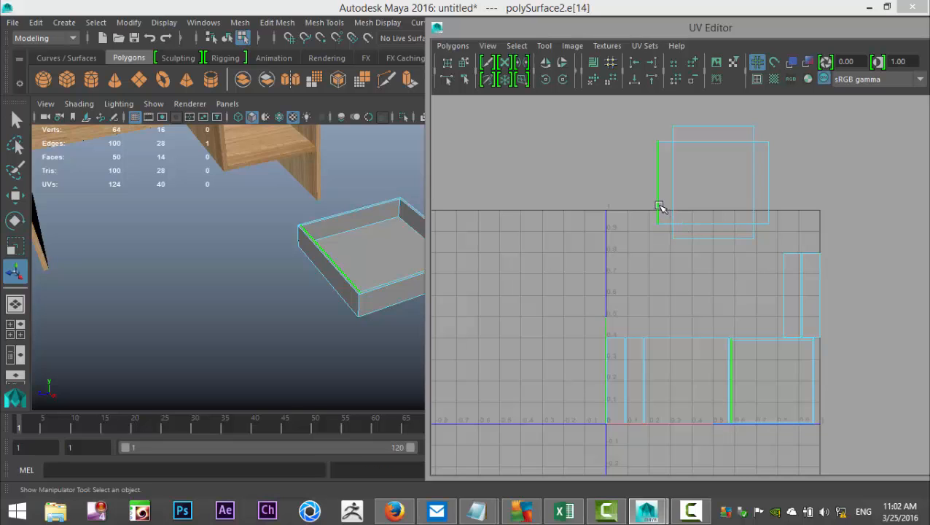
key(g)
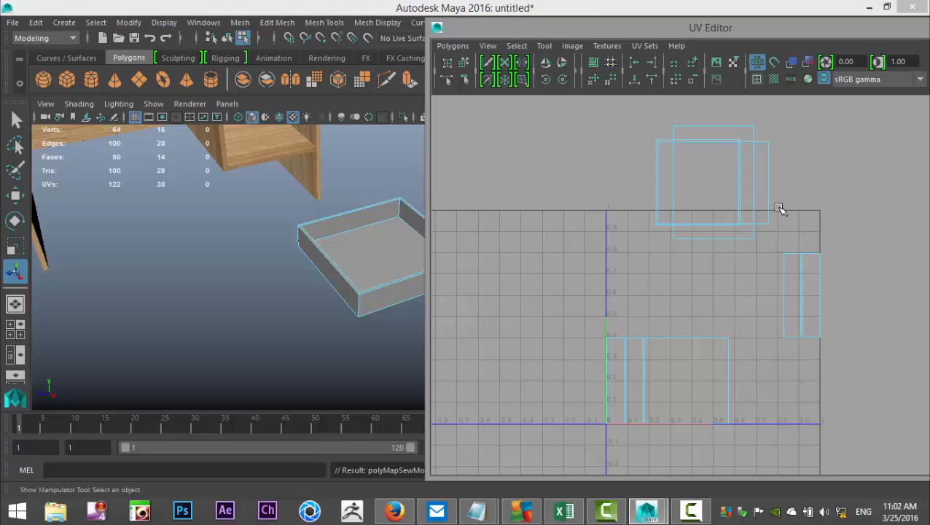
click(770, 201)
key(g)
click(770, 217)
key(z)
key(z)
key(z)
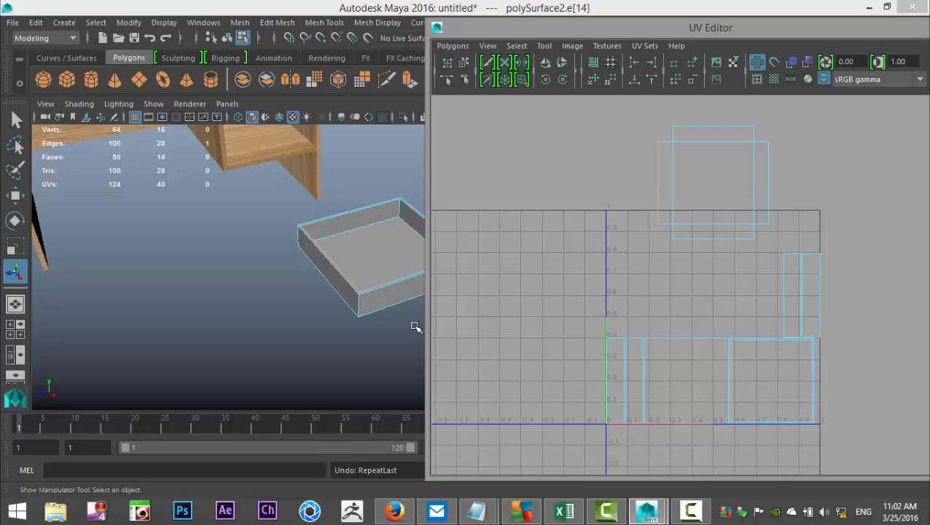
Move and sew two opposite outer walls onto the upper and lower edges of the drawer's outer bottom UV face
click(714, 392)
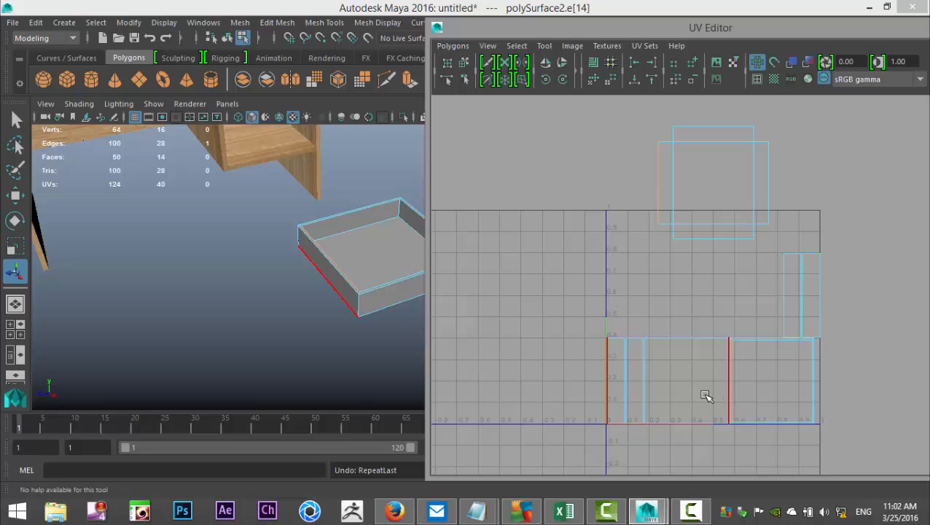
click(703, 399)
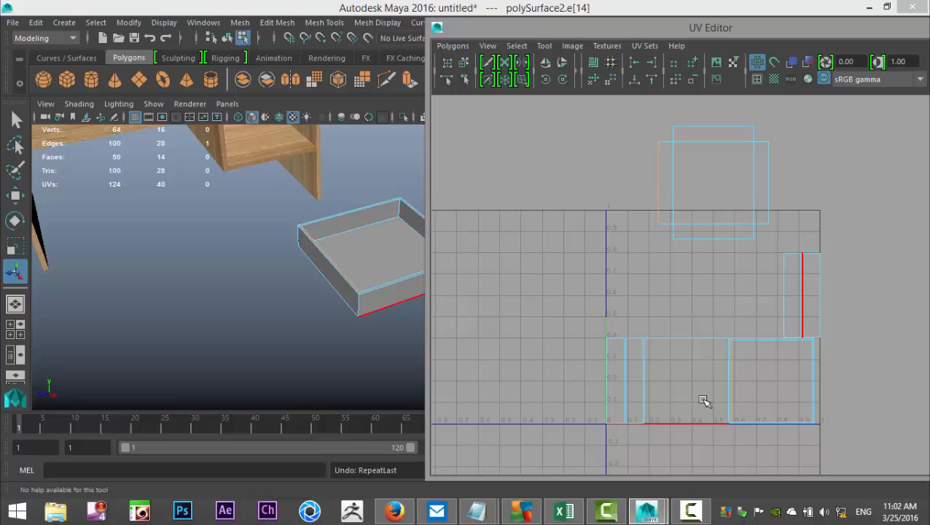
right_drag(694, 363, 660, 351)
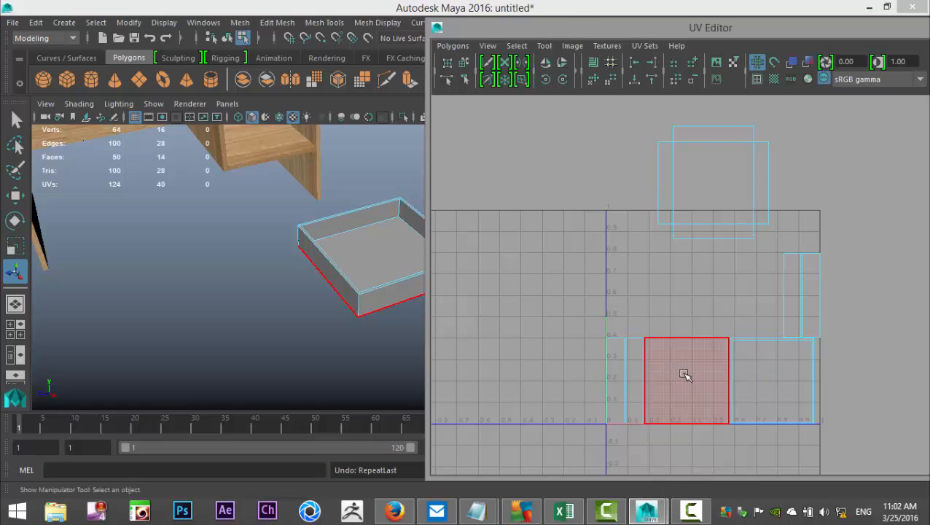
click(684, 374)
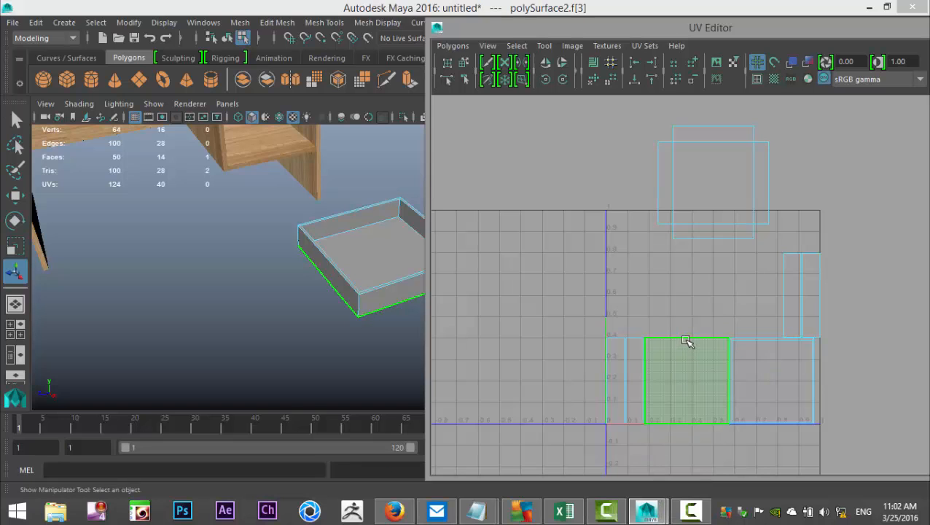
right_drag(686, 341, 685, 301)
click(688, 338)
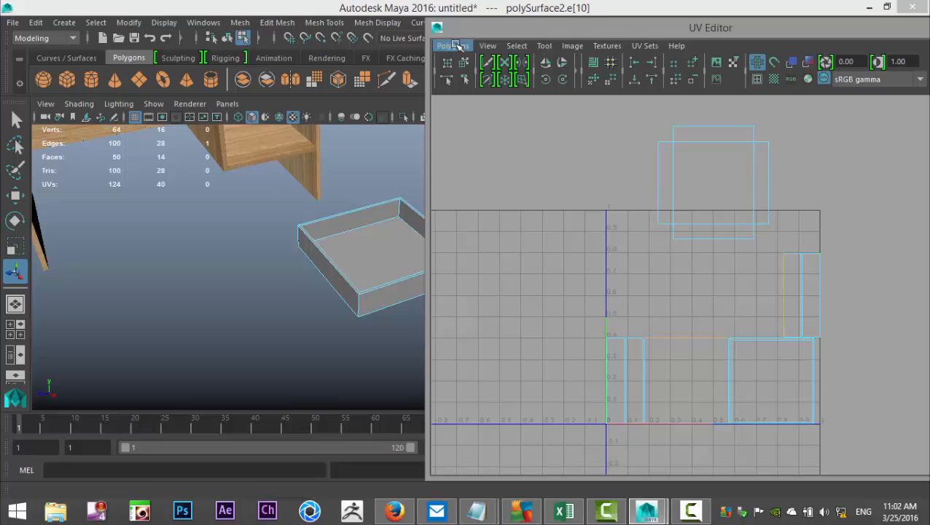
click(452, 45)
click(539, 473)
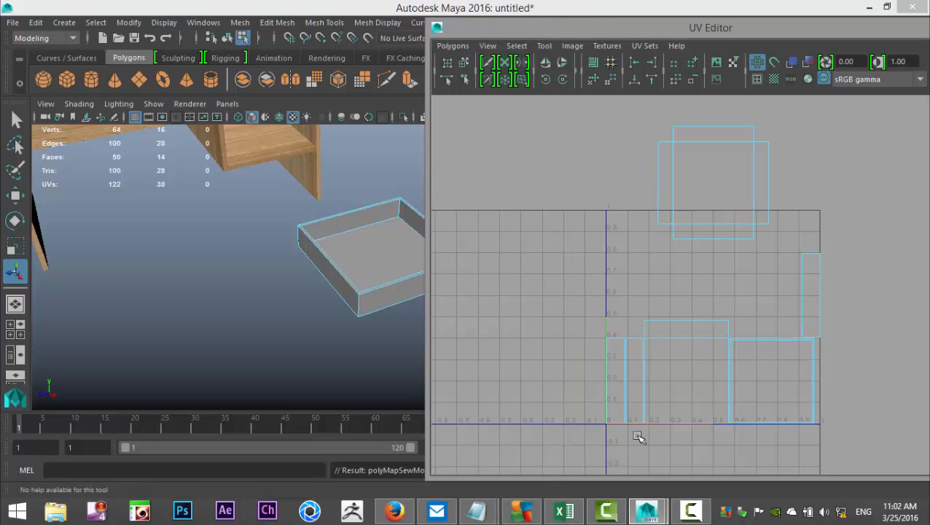
click(685, 422)
key(g)
Move the outer bottom shell with its two sewn walls to empty space beside the UV square's vertical axis
right_drag(680, 364, 668, 374)
click(676, 393)
key(w)
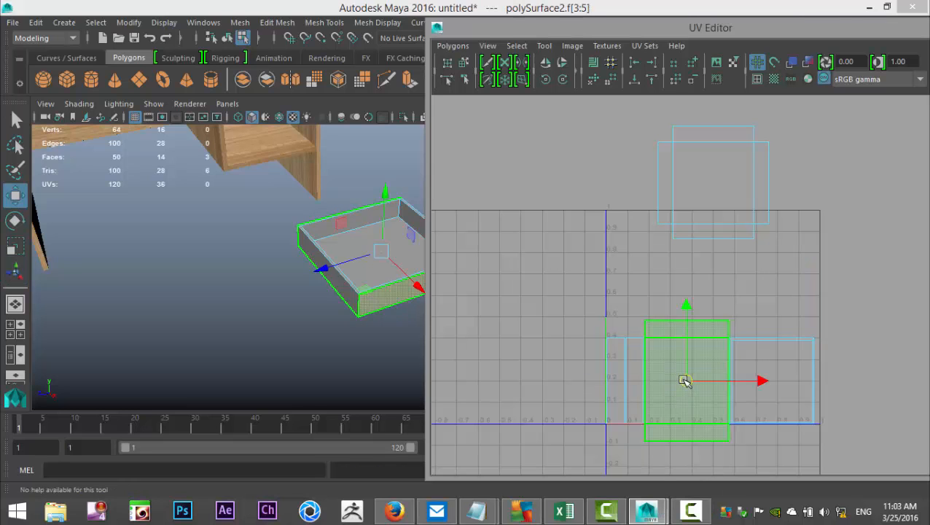
drag(686, 383, 533, 280)
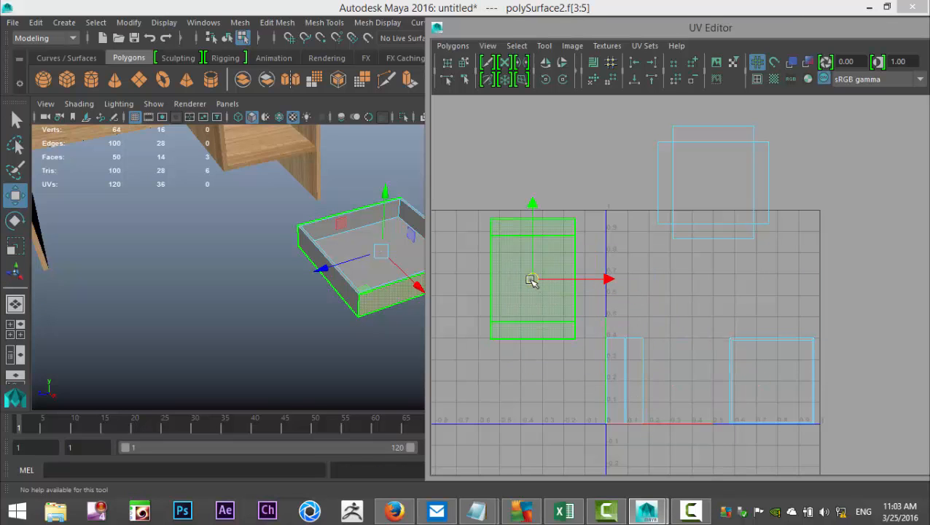
Move and sew the two remaining outer walls onto the outer bottom's side edges and the rim onto its lower wall
right_drag(494, 280, 494, 241)
click(492, 286)
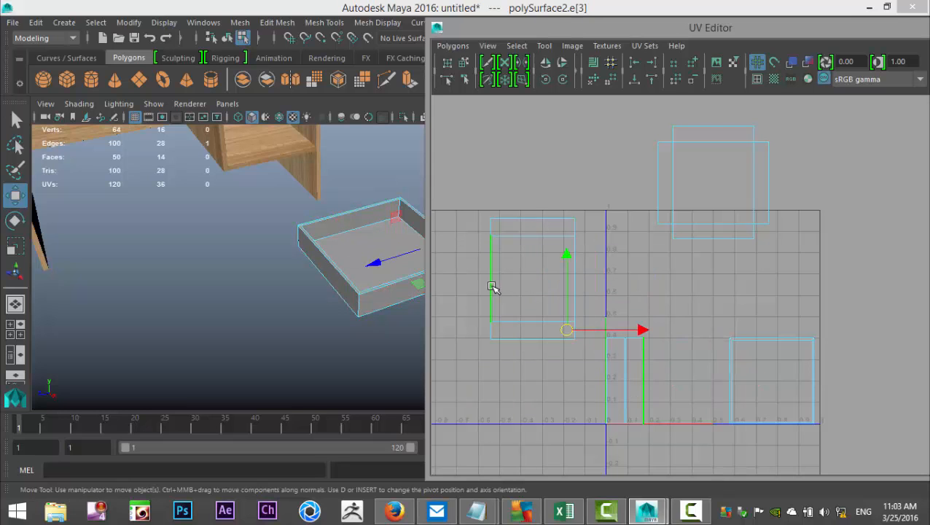
click(451, 45)
click(532, 473)
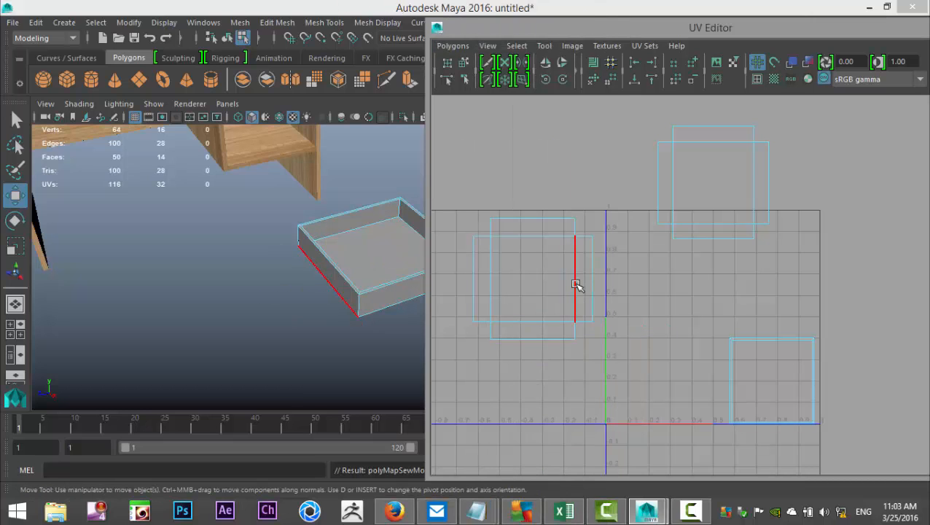
click(561, 315)
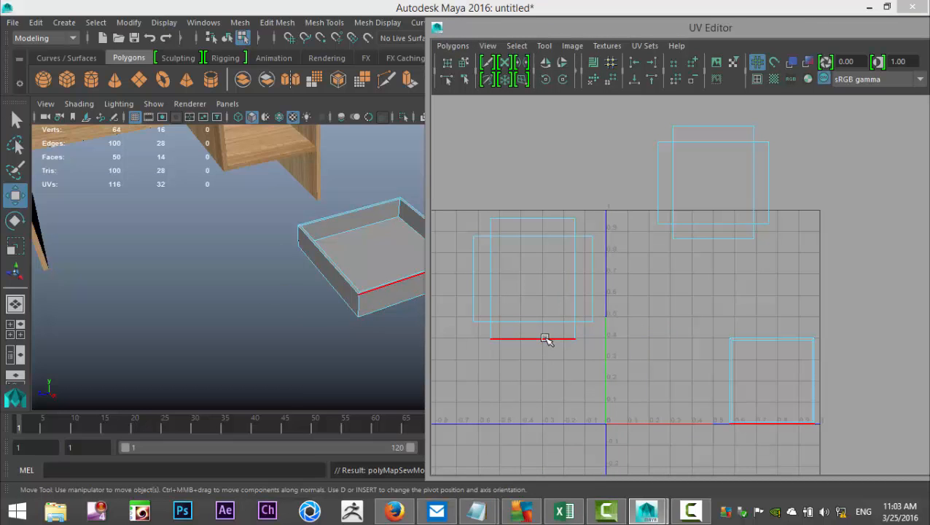
click(546, 338)
key(g)
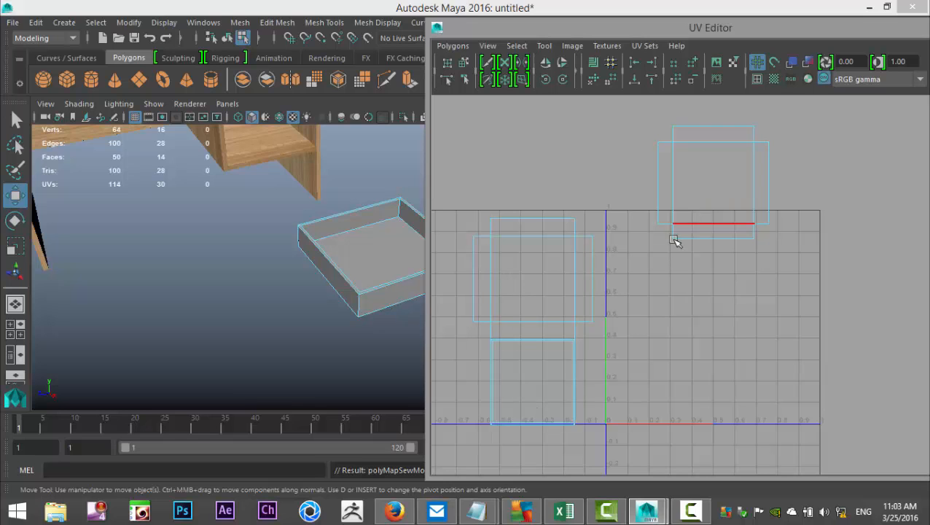
Select the UVs of both drawer shells and lay them out inside the UV square
right_drag(554, 281, 511, 264)
click(543, 286)
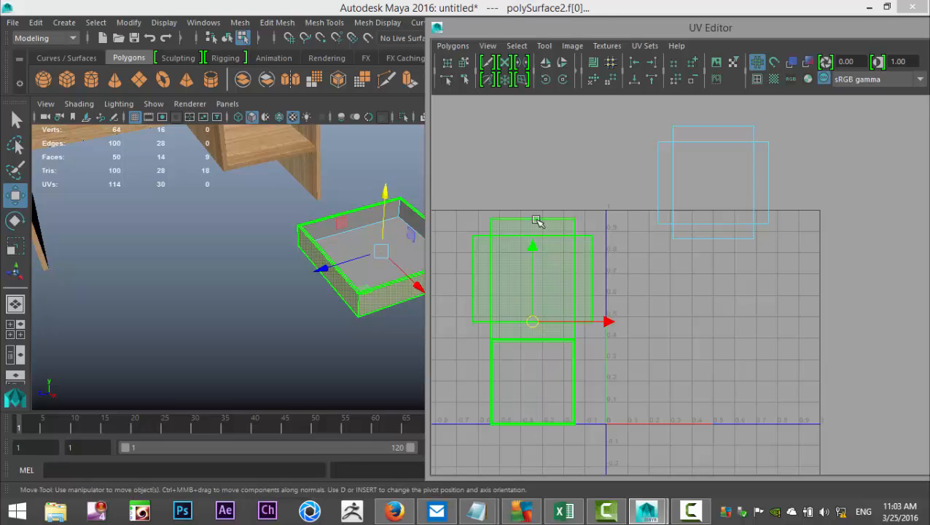
click(452, 46)
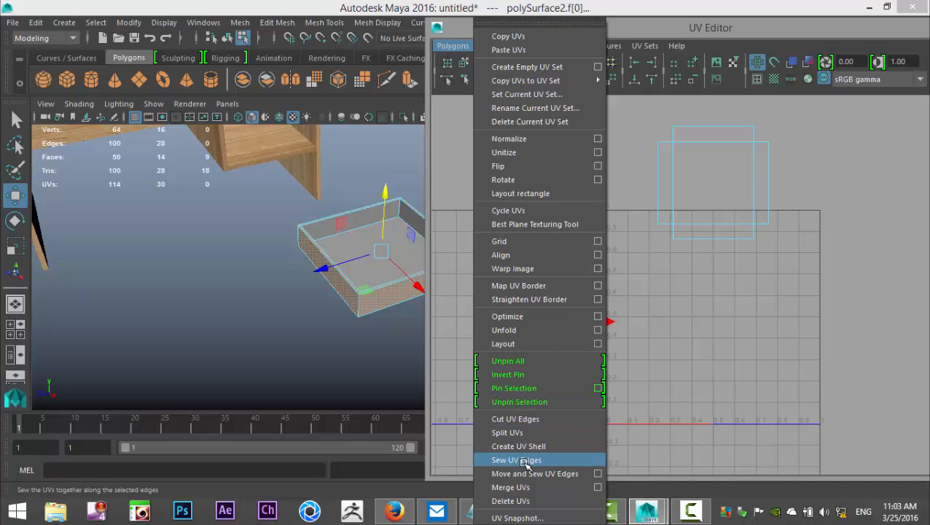
right_drag(697, 196, 756, 204)
scroll(619, 225, down, 3)
drag(551, 167, 744, 422)
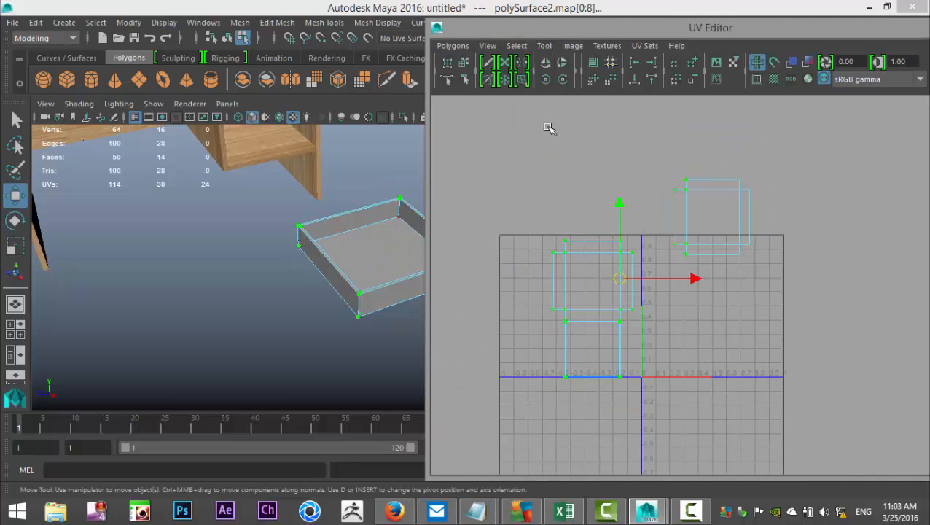
click(452, 45)
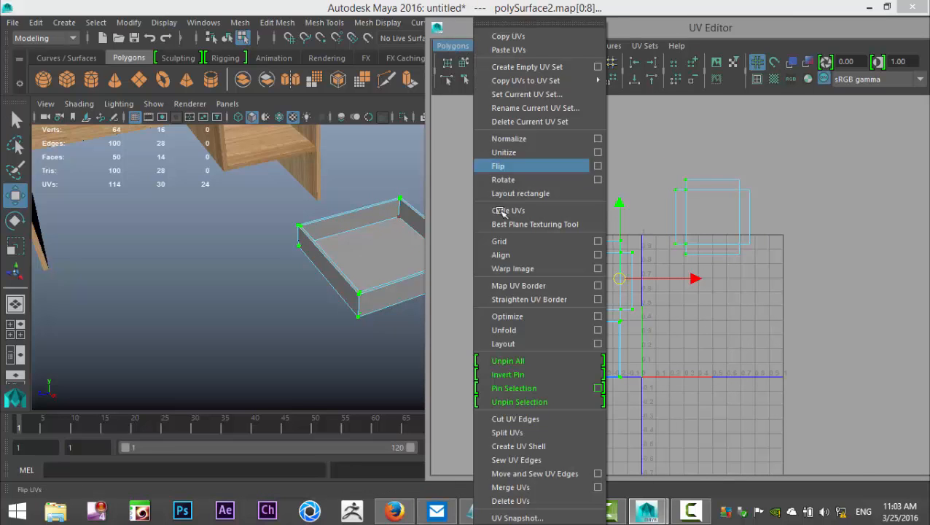
click(520, 345)
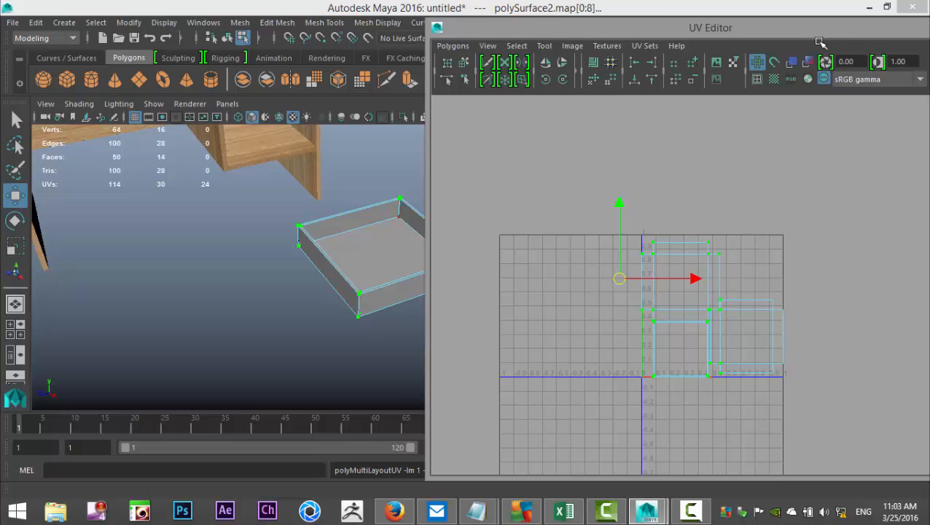
Minimize the UV Editor and select the drawer in object mode
drag(819, 41, 745, 84)
click(772, 96)
right_drag(403, 130, 473, 110)
click(417, 259)
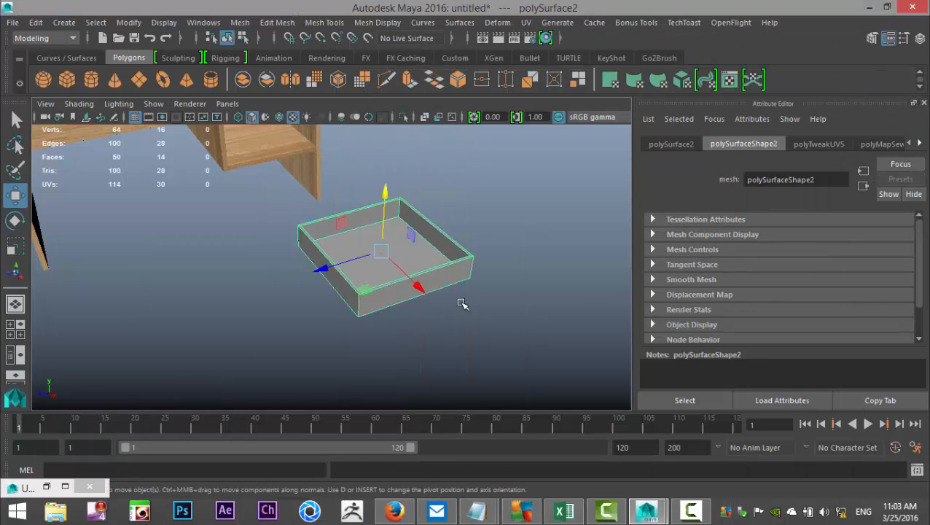
Assign a new Lambert material to the drawer and connect a File texture to its color
right_drag(447, 259, 447, 478)
click(408, 255)
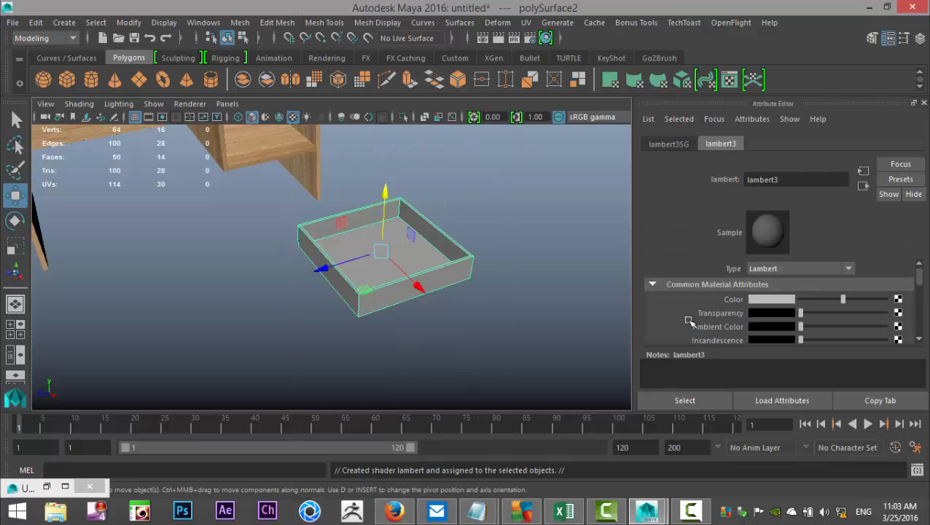
click(898, 298)
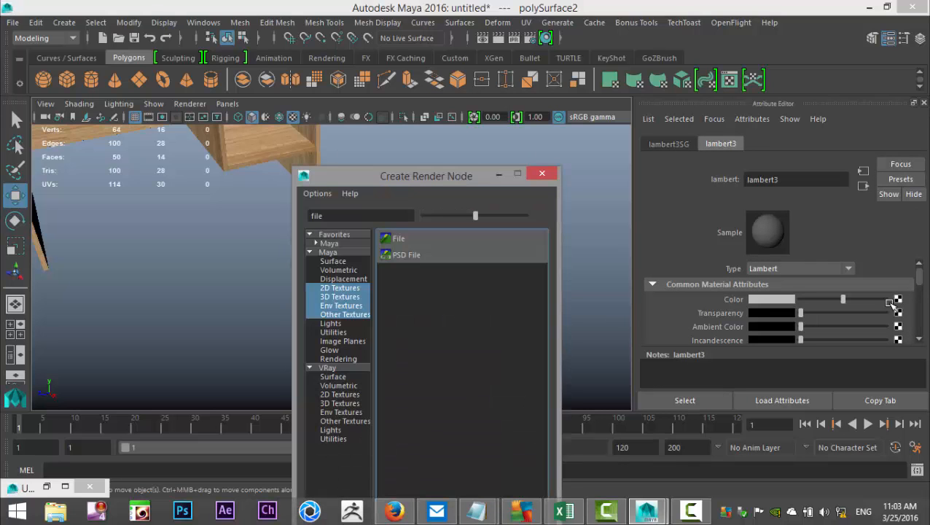
click(399, 241)
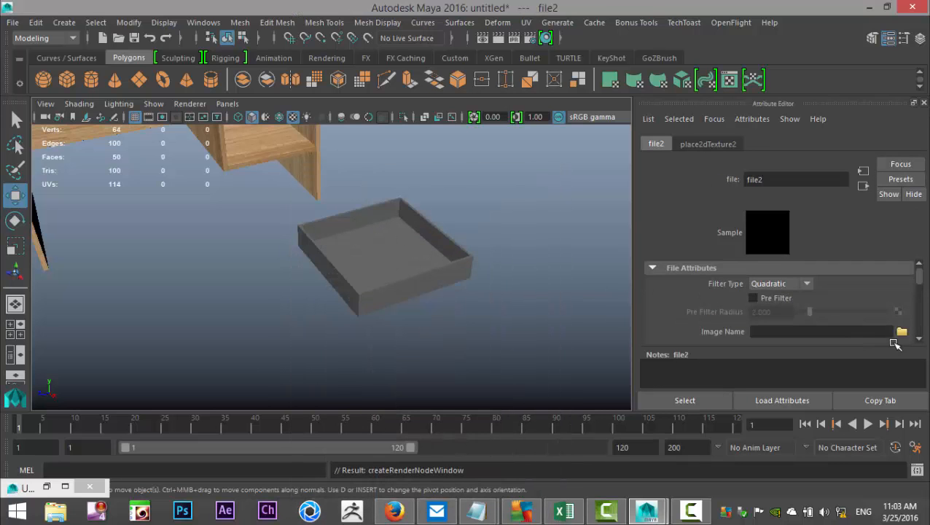
Load LightWood.jpg from the Desktop folder as the image of the drawer box's file texture
click(901, 331)
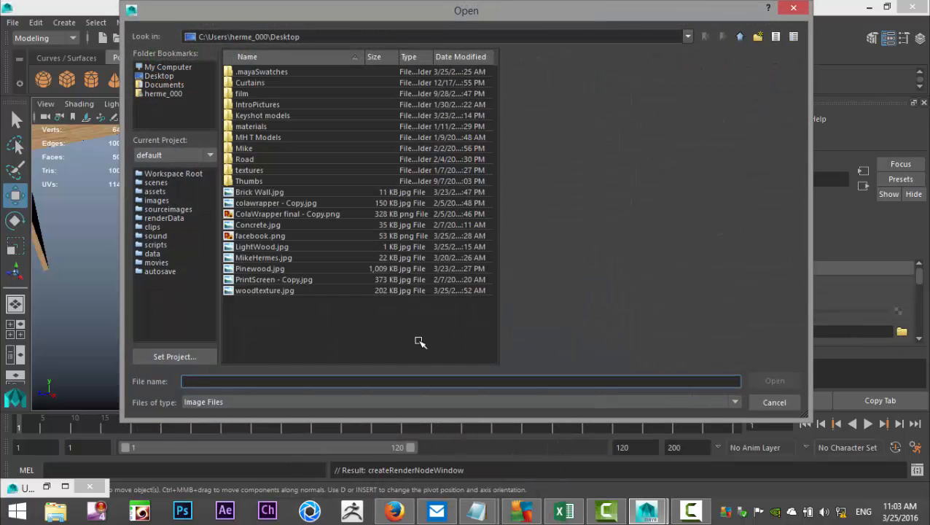
click(256, 248)
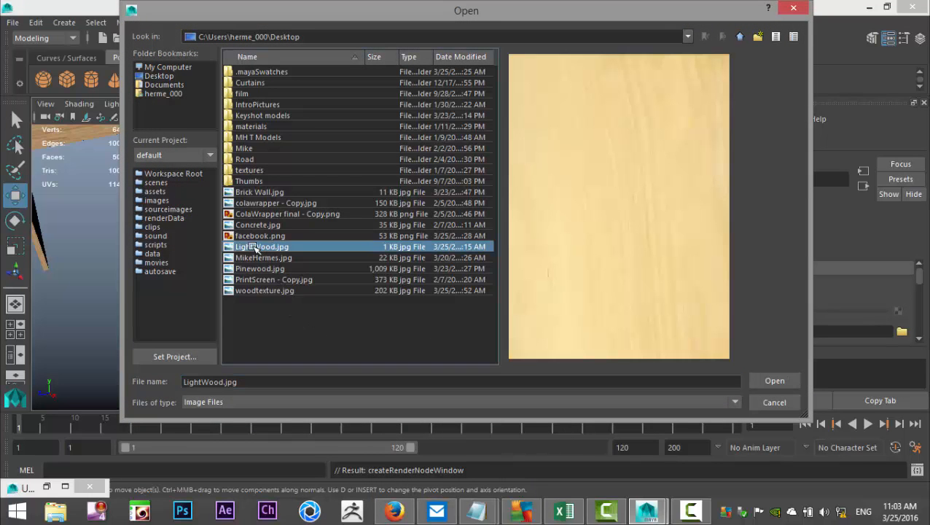
click(774, 381)
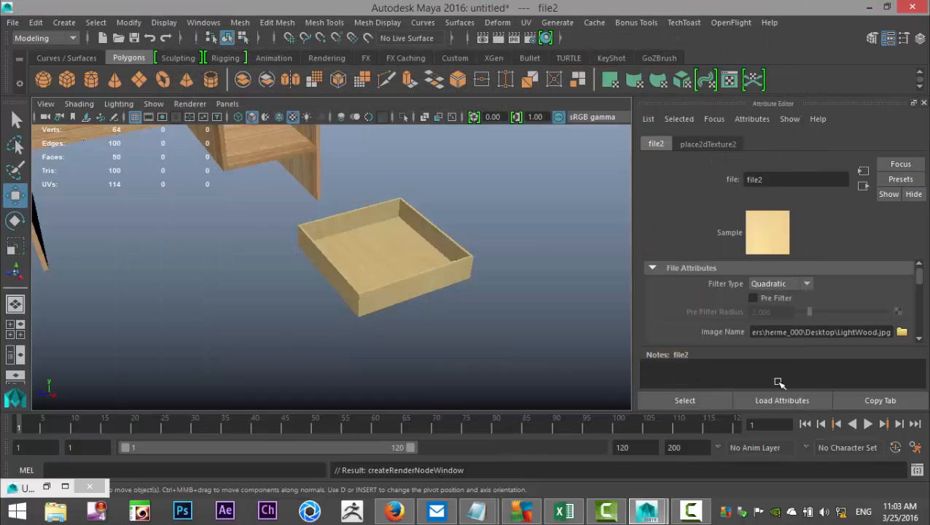
scroll(477, 336, up, 6)
scroll(475, 343, down, 5)
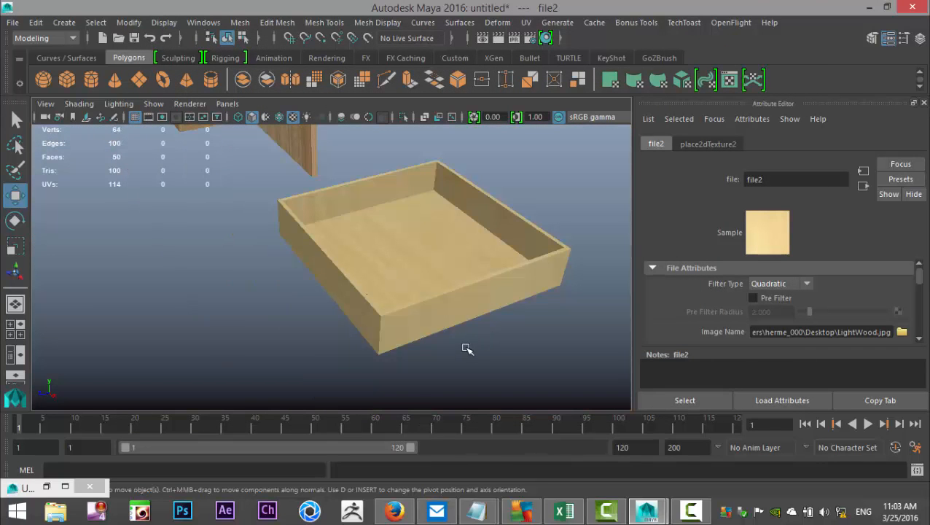
scroll(467, 347, up, 4)
scroll(489, 336, down, 4)
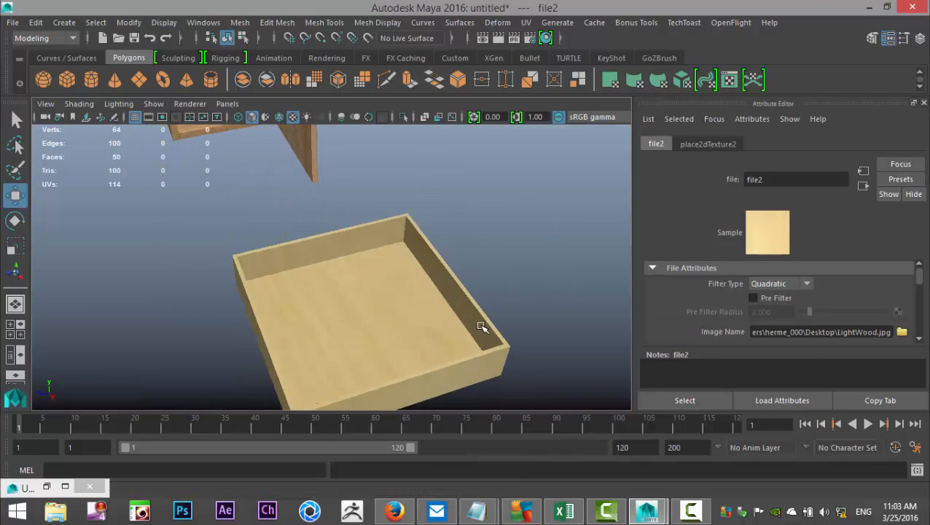
scroll(480, 325, down, 6)
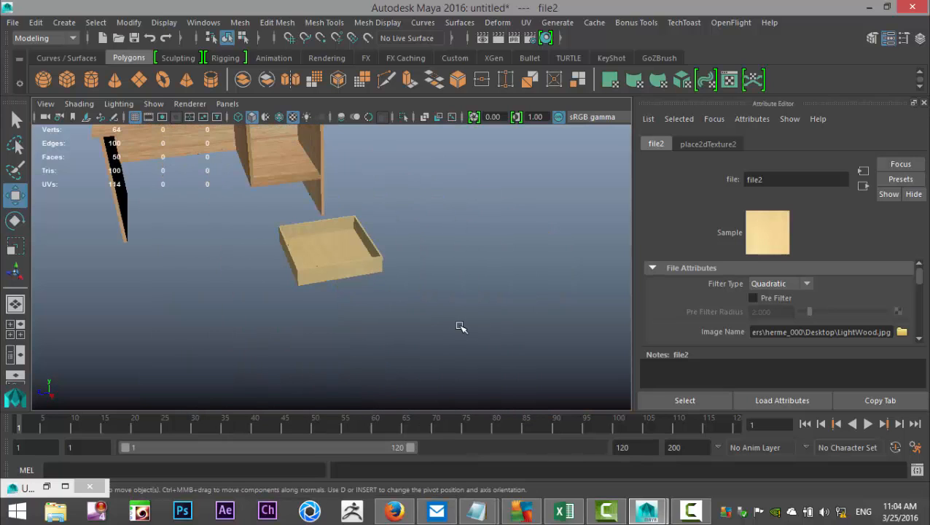
Duplicate the desktop board and move the copy along X out in front of the desk
alt+middle_drag(458, 369, 466, 408)
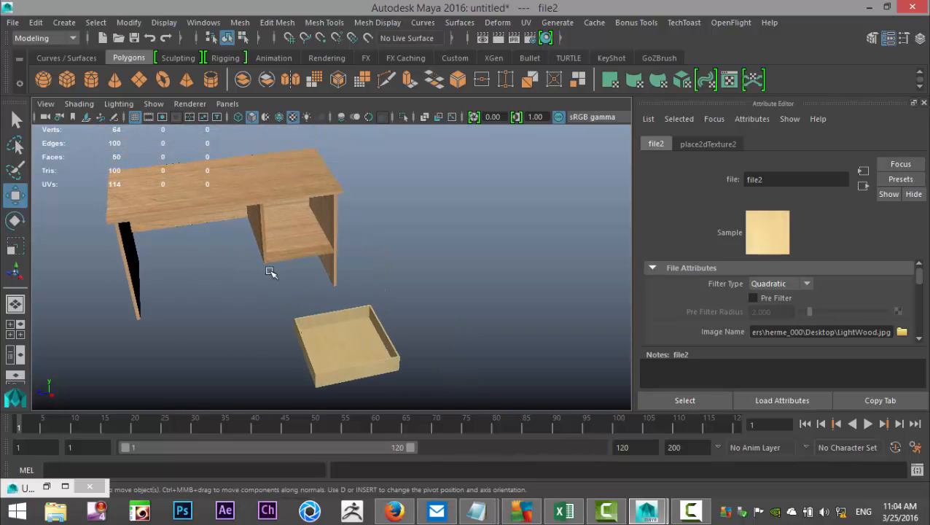
click(258, 226)
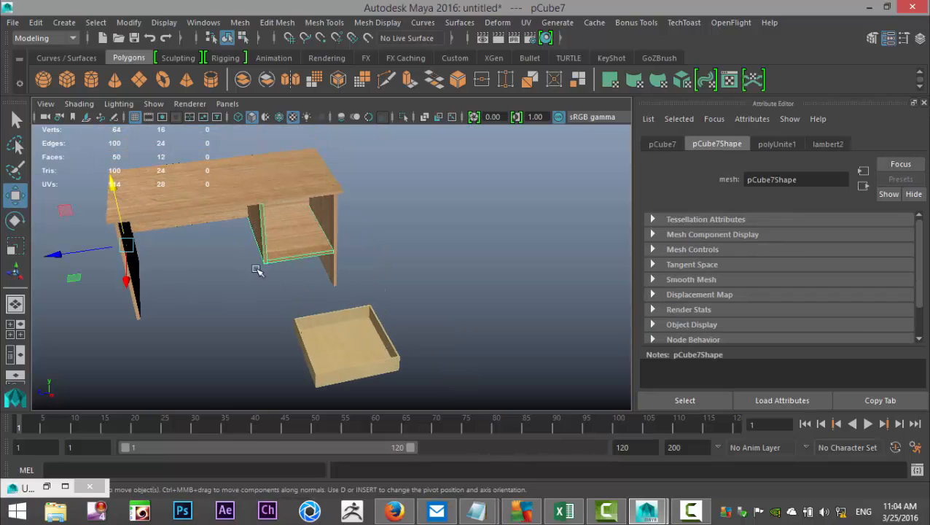
click(290, 189)
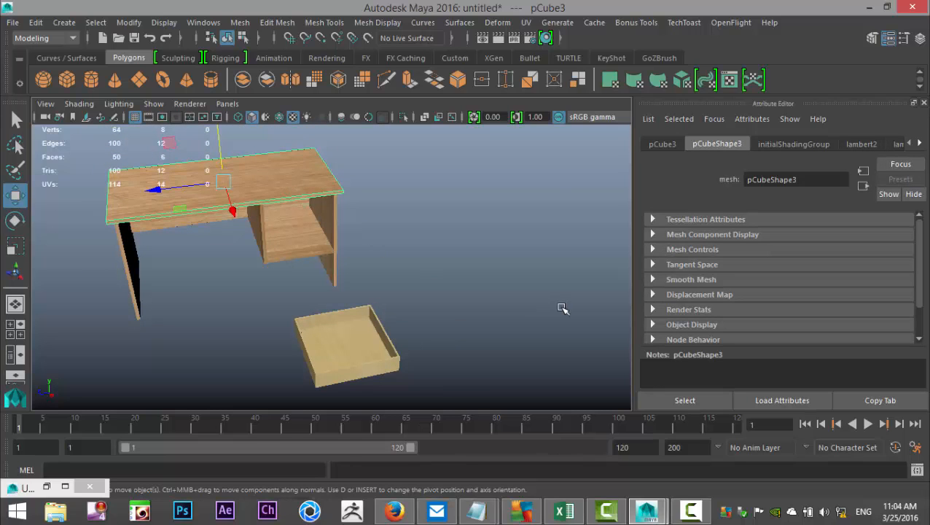
key(ctrl+d)
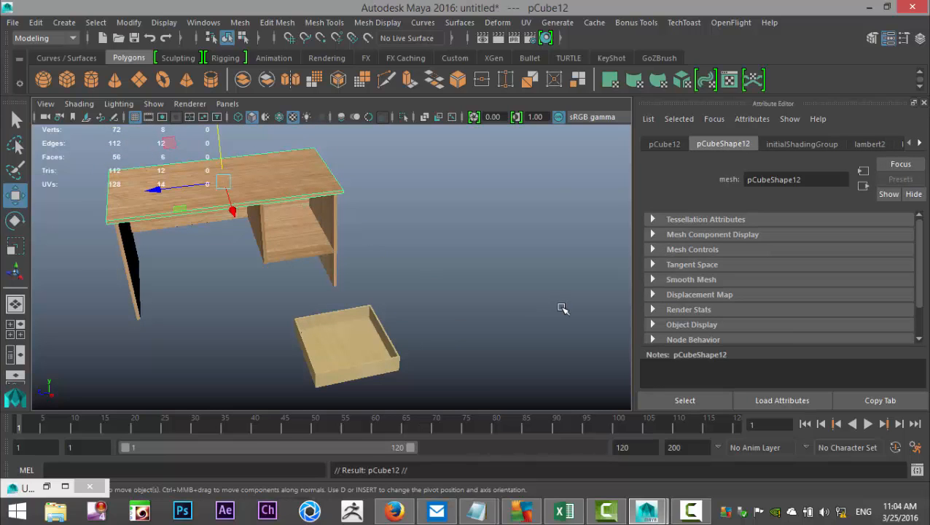
drag(233, 210, 316, 377)
Rotate the copied board -90 degrees about Z so it stands upright, and scale it down uniformly to a small panel
key(e)
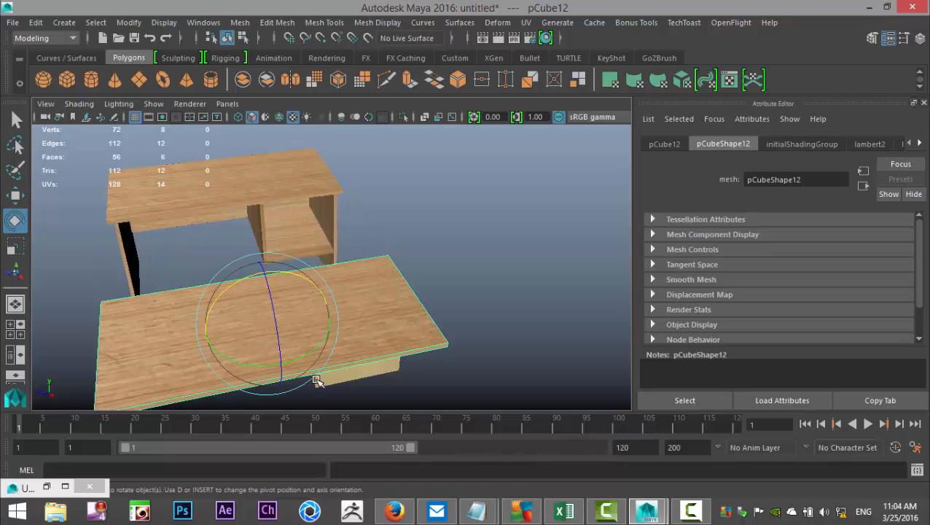
drag(268, 282, 284, 355)
drag(290, 371, 290, 369)
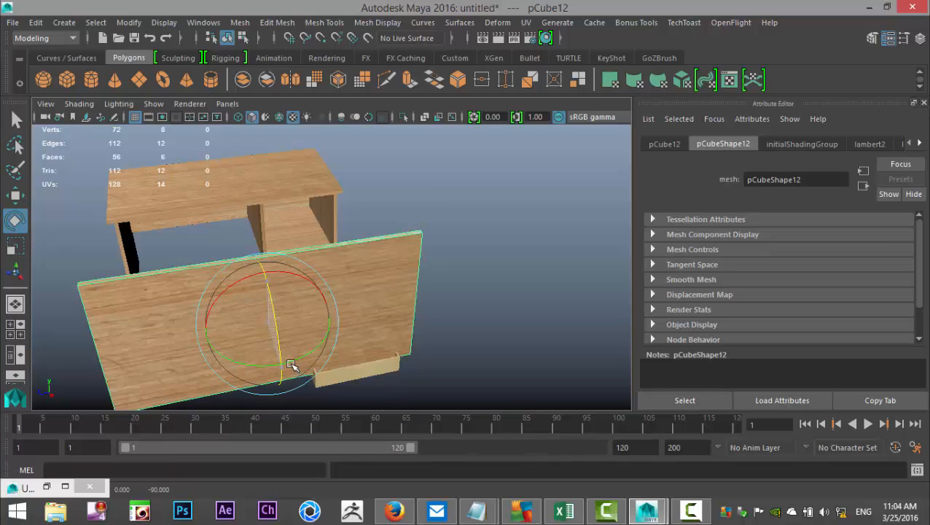
alt+drag(334, 345, 318, 357)
key(r)
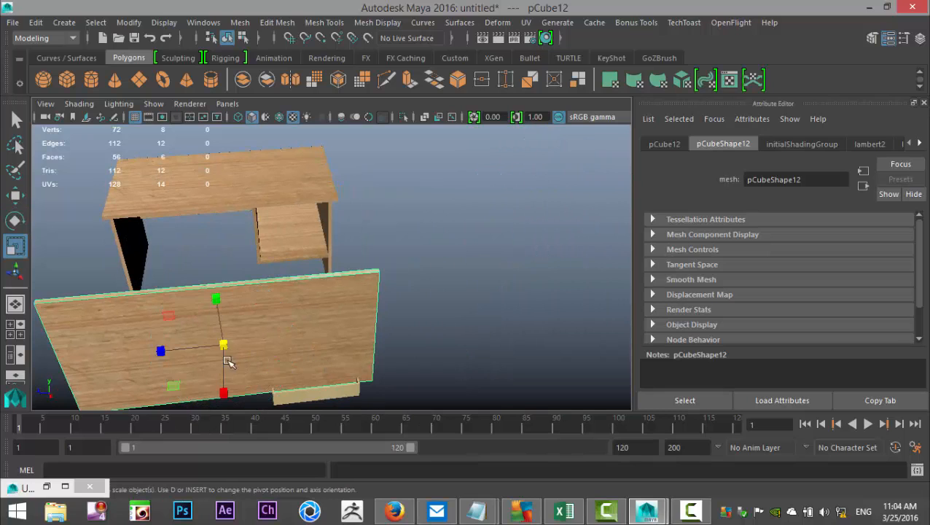
drag(227, 346, 74, 384)
In the side view, move the small panel down and across to centre it over the drawer box
click(15, 329)
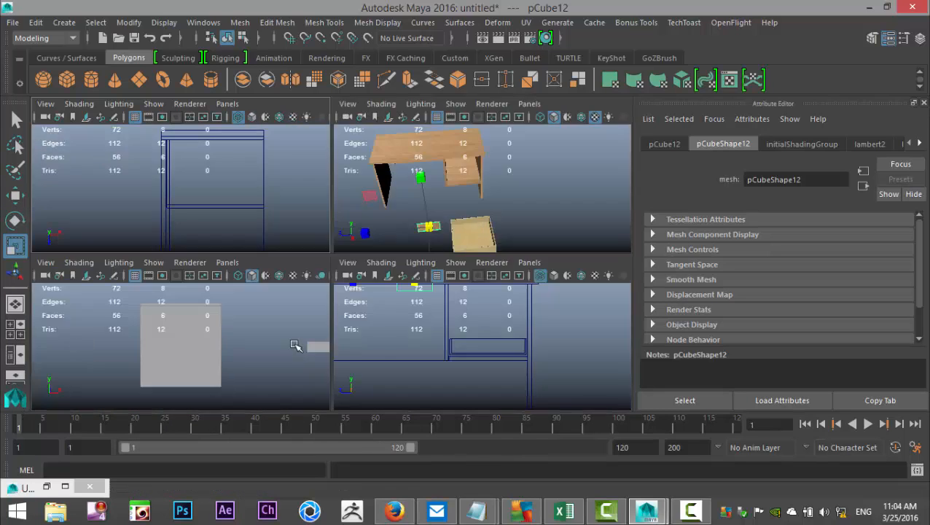
key(space)
scroll(459, 346, down, 2)
scroll(375, 368, up, 5)
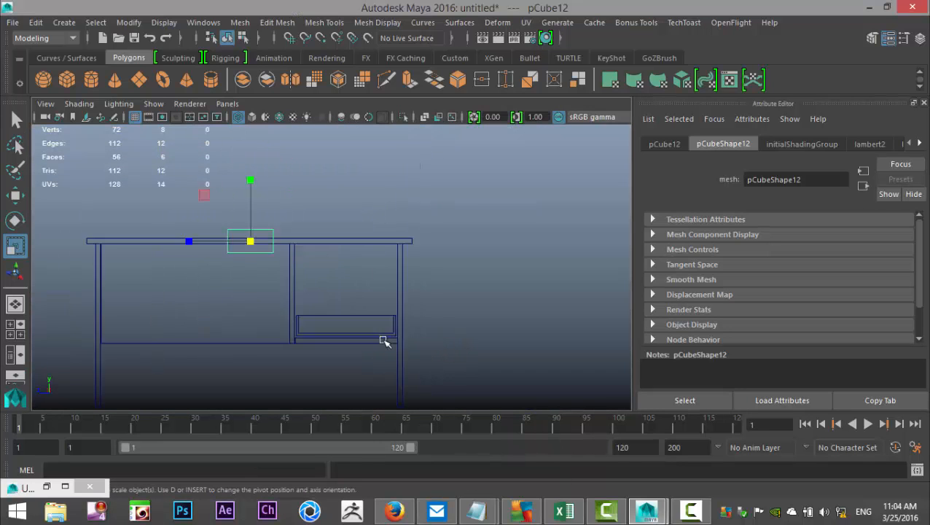
key(w)
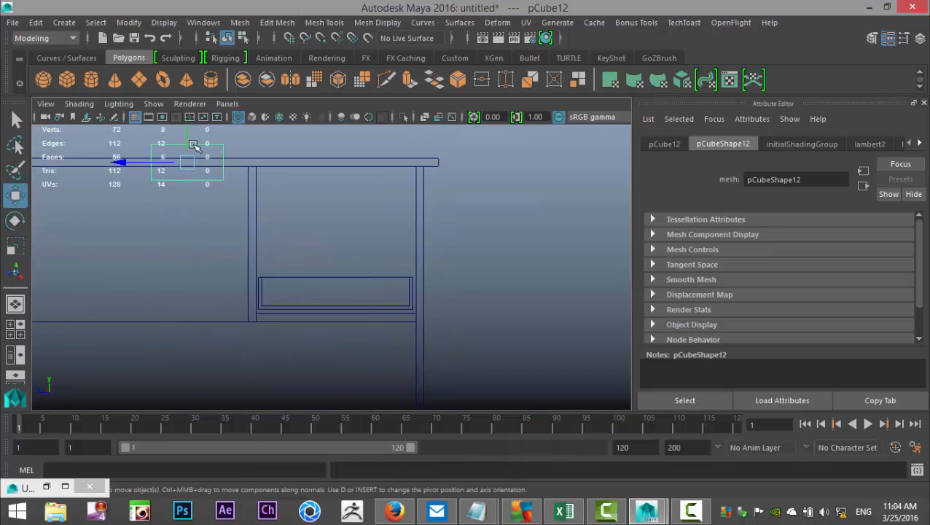
drag(189, 138, 217, 267)
drag(121, 297, 270, 322)
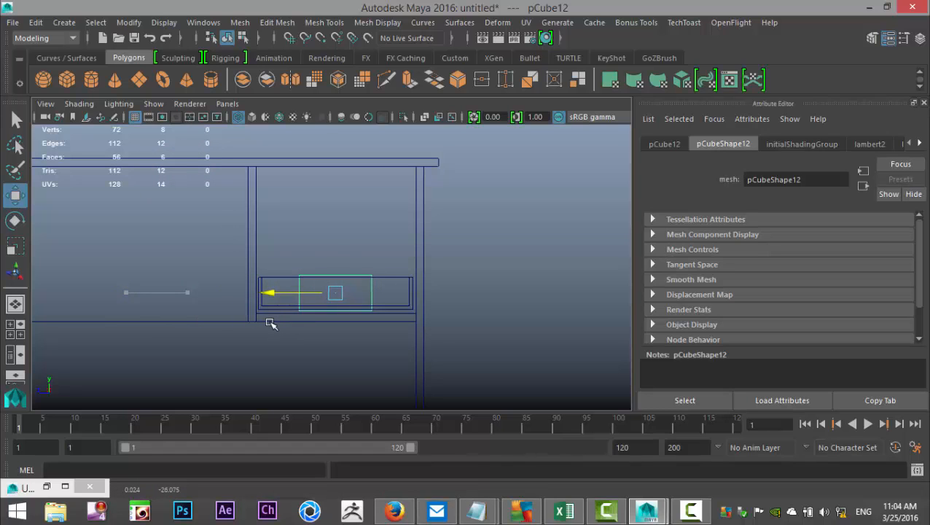
Scale the panel along Z by about 2.41 so it spans the drawer compartment's width
scroll(357, 361, up, 5)
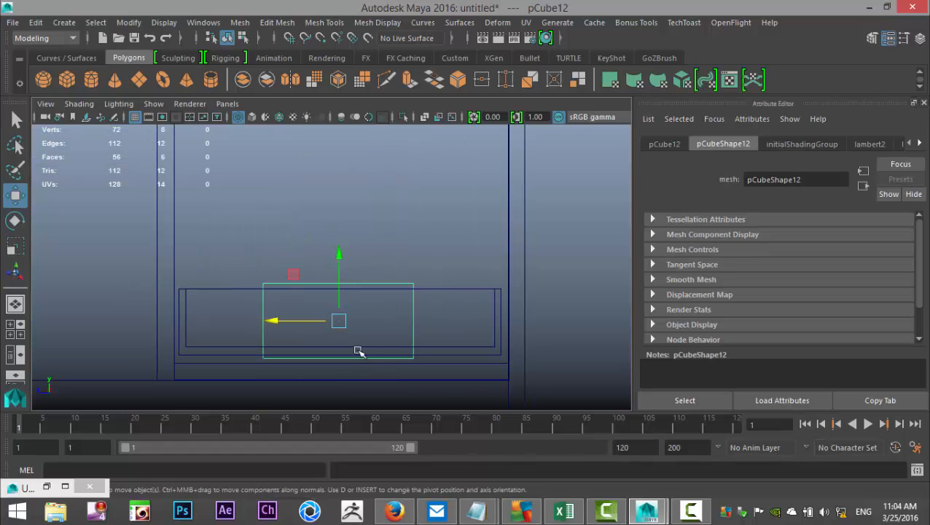
key(r)
drag(277, 321, 207, 340)
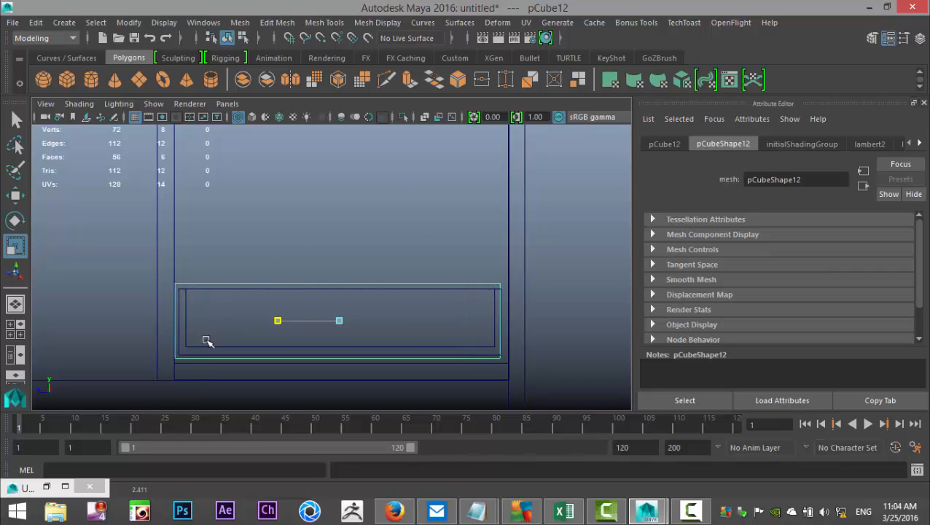
drag(207, 340, 207, 341)
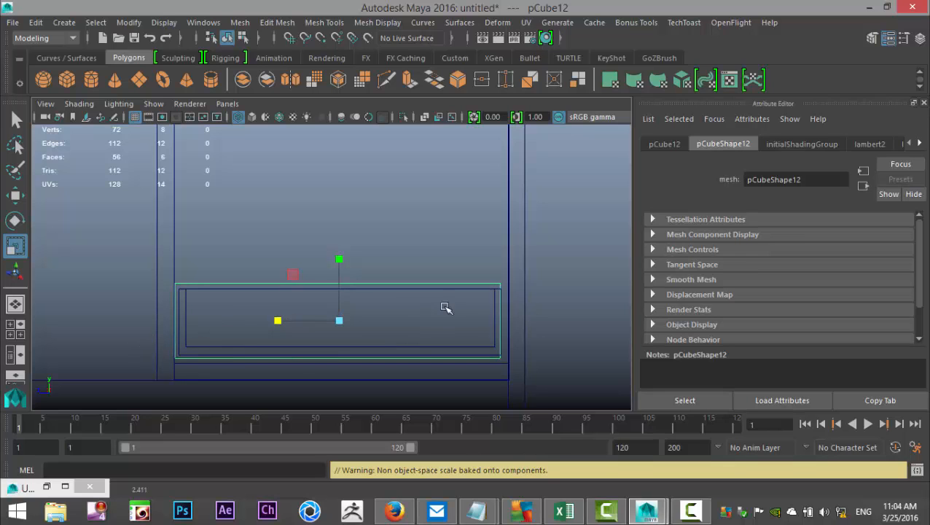
Move the four vertices at one end of the panel outward along Z to meet the desk's outer side board
right_drag(487, 321, 418, 131)
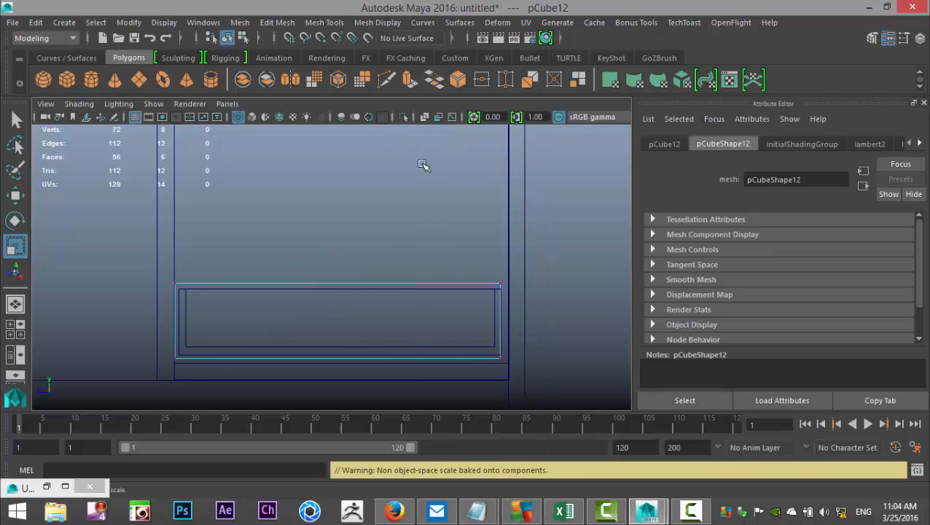
drag(487, 261, 524, 399)
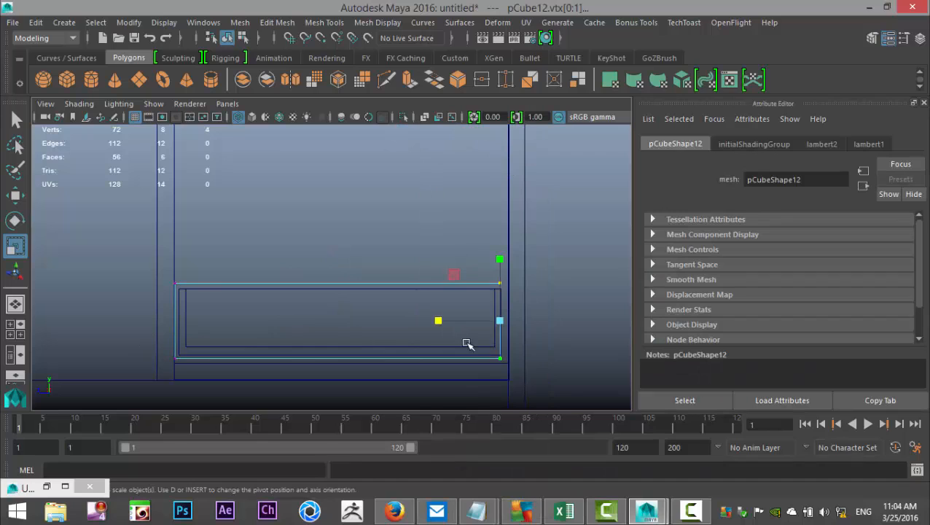
key(w)
drag(436, 321, 443, 322)
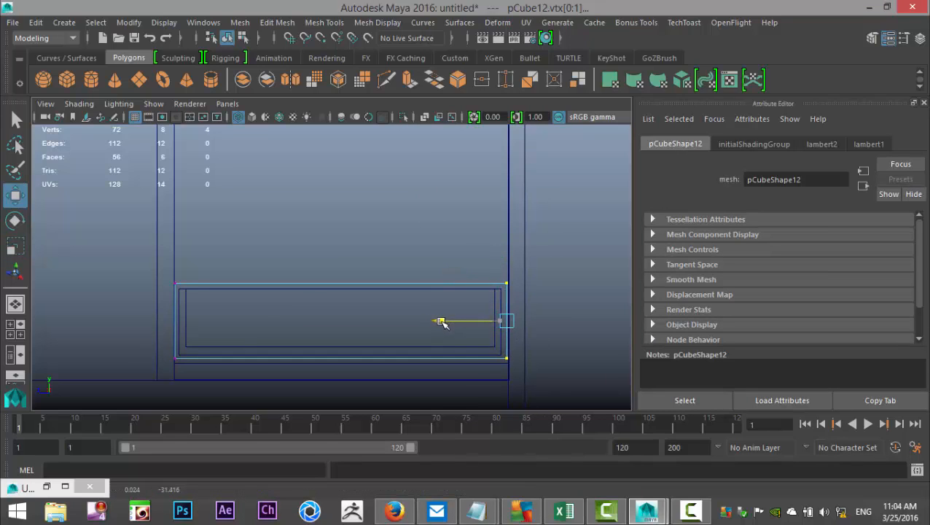
Examine the panel's position relative to the drawer box in the top view
click(21, 326)
key(space)
scroll(388, 321, down, 6)
alt+middle_drag(436, 392, 319, 387)
scroll(415, 318, up, 5)
alt+middle_drag(441, 267, 431, 390)
scroll(436, 340, up, 4)
alt+middle_drag(436, 340, 339, 229)
click(518, 330)
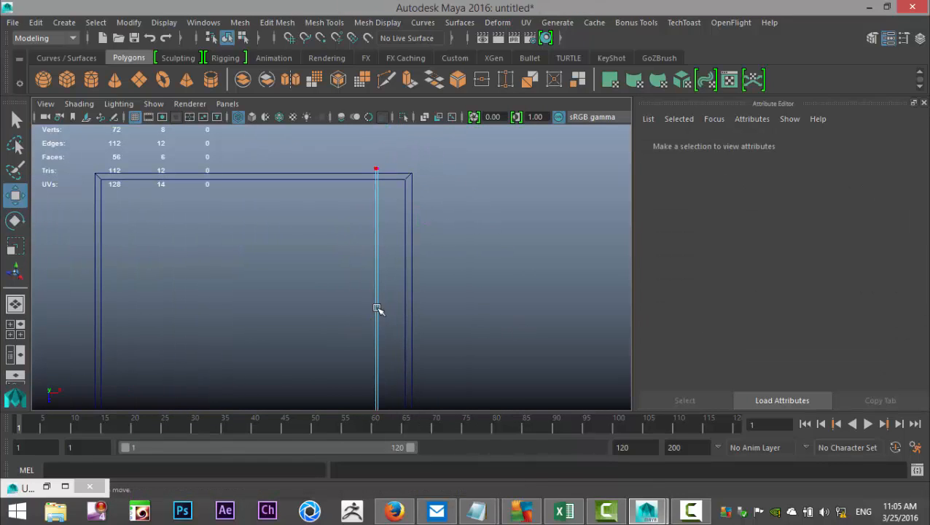
Return the panel to object mode and move it along X out in front of the drawer box
click(15, 329)
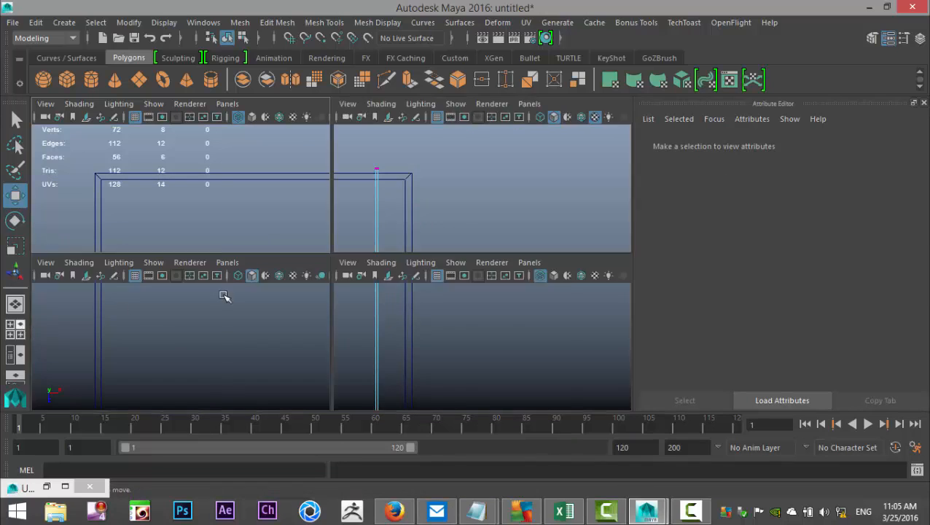
key(space)
alt+middle_drag(437, 311, 441, 163)
scroll(454, 281, up, 4)
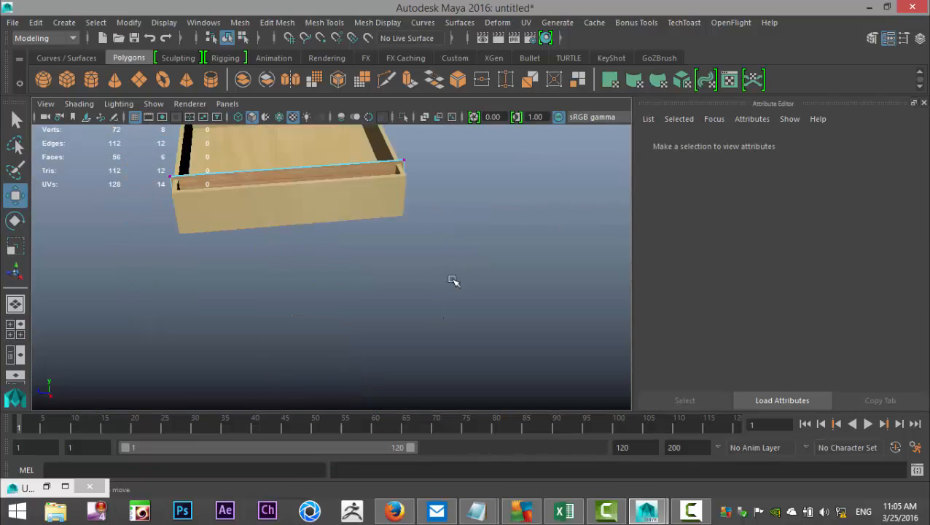
scroll(418, 289, down, 2)
alt+drag(406, 327, 429, 358)
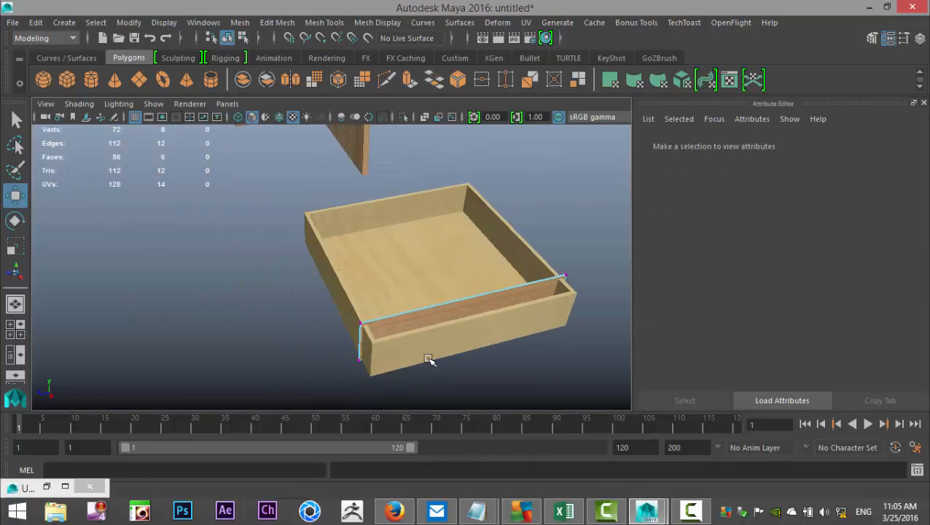
right_drag(385, 321, 451, 110)
click(434, 314)
drag(498, 369, 561, 429)
Thicken the panel along X and set it flush against the drawer box's front face using the top view
key(r)
drag(518, 392, 535, 413)
key(w)
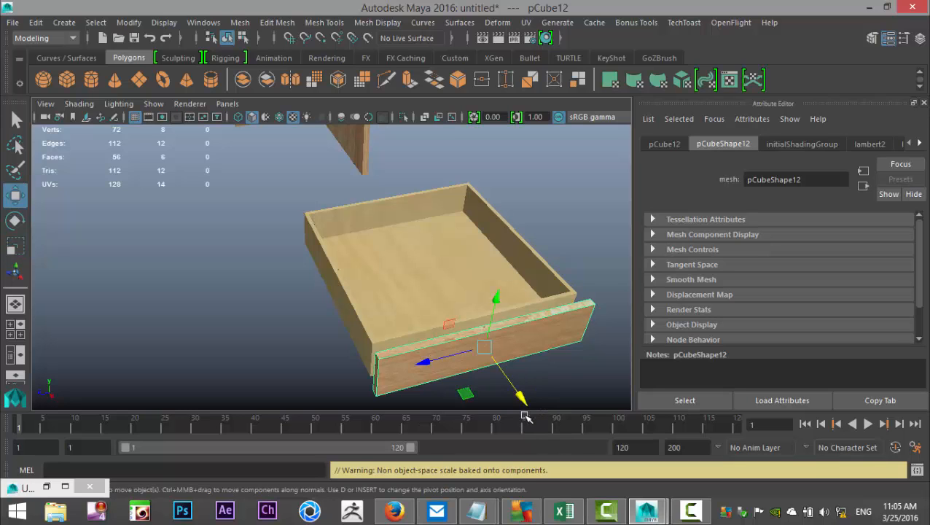
middle_drag(519, 397, 514, 390)
click(14, 330)
key(space)
drag(492, 333, 485, 335)
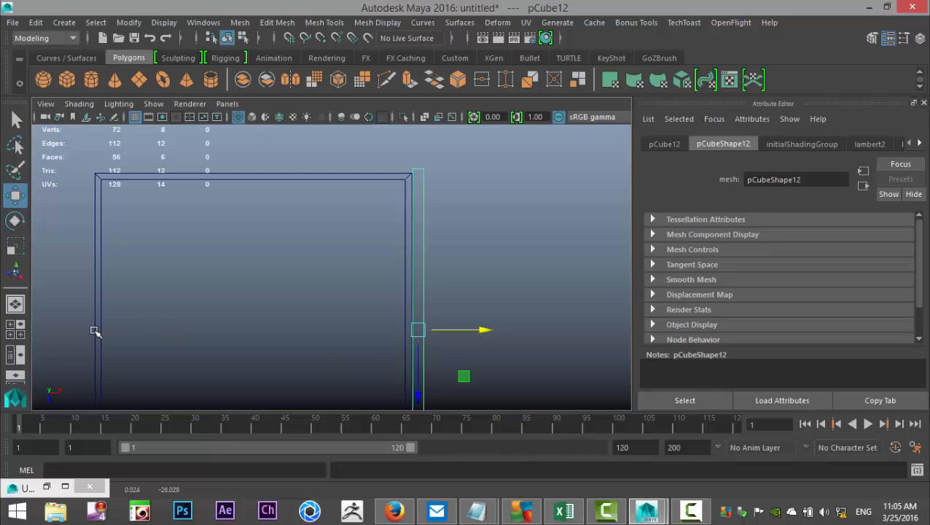
click(22, 329)
key(space)
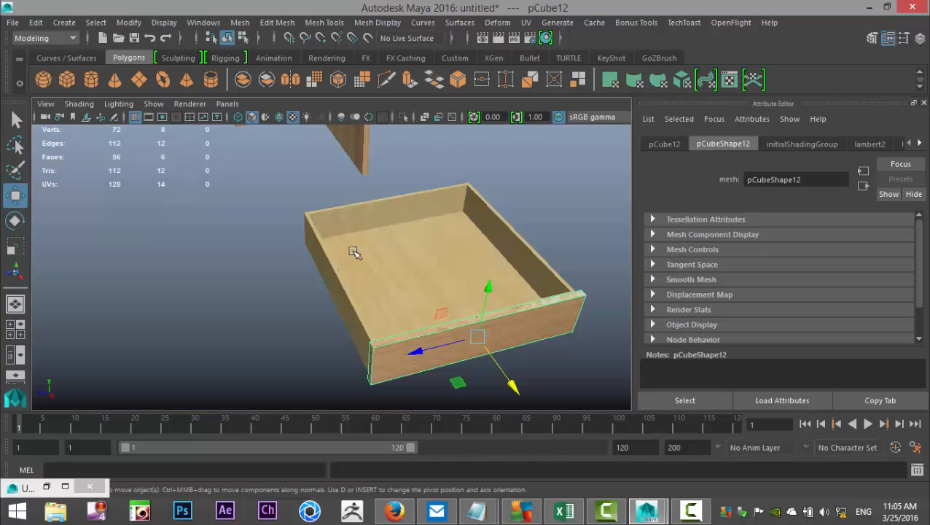
Select the drawer box together with its front panel and slide both along X into the desk's compartment
alt+drag(226, 307, 339, 307)
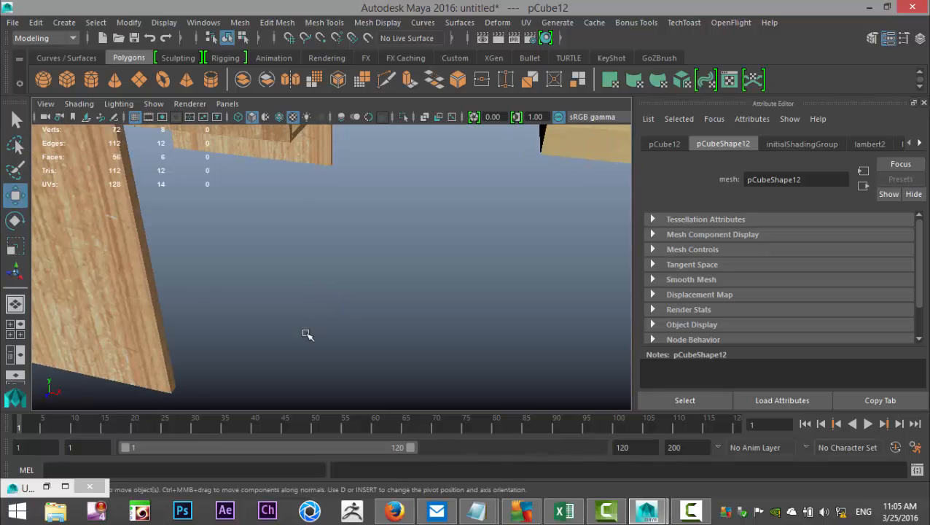
scroll(294, 339, down, 6)
alt+drag(409, 363, 367, 365)
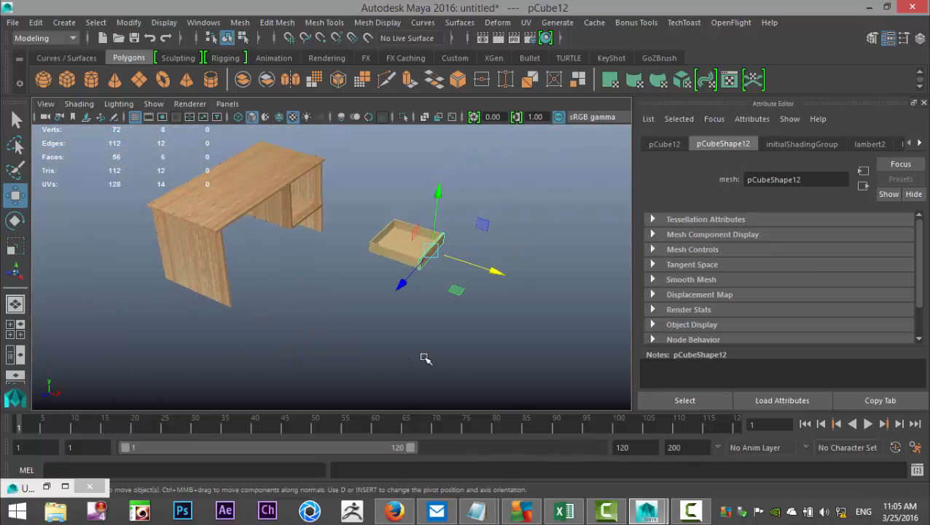
alt+drag(467, 362, 477, 376)
click(470, 375)
click(410, 256)
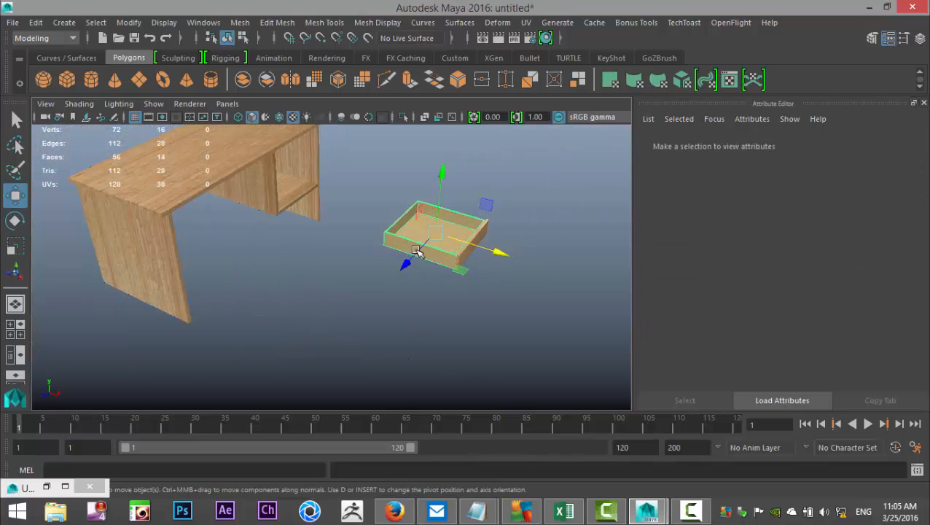
click(485, 232)
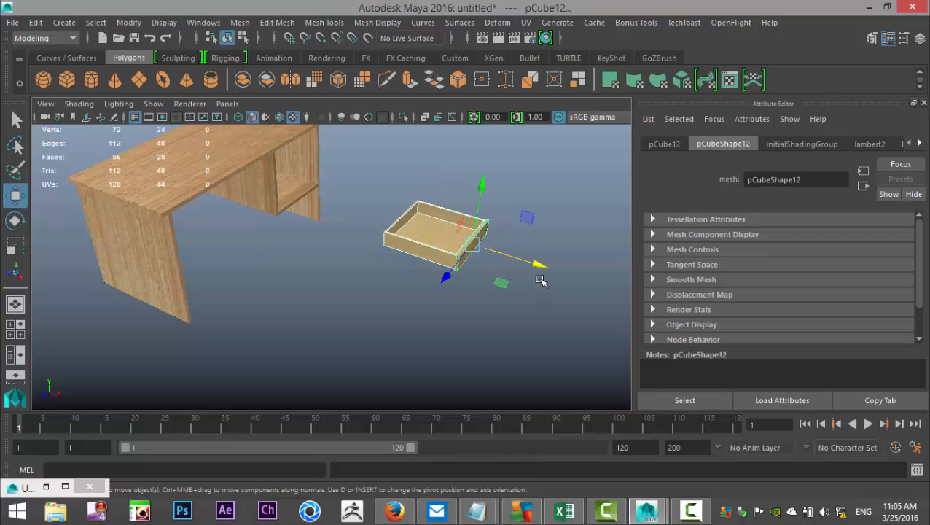
drag(542, 266, 353, 215)
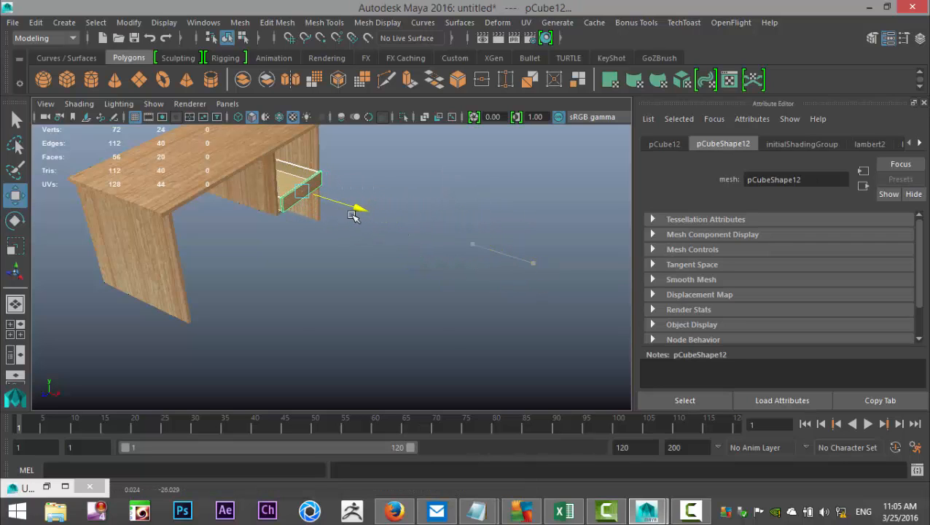
In the top view, slide the drawer box and front panel along X until the panel meets the compartment's front edge
click(16, 329)
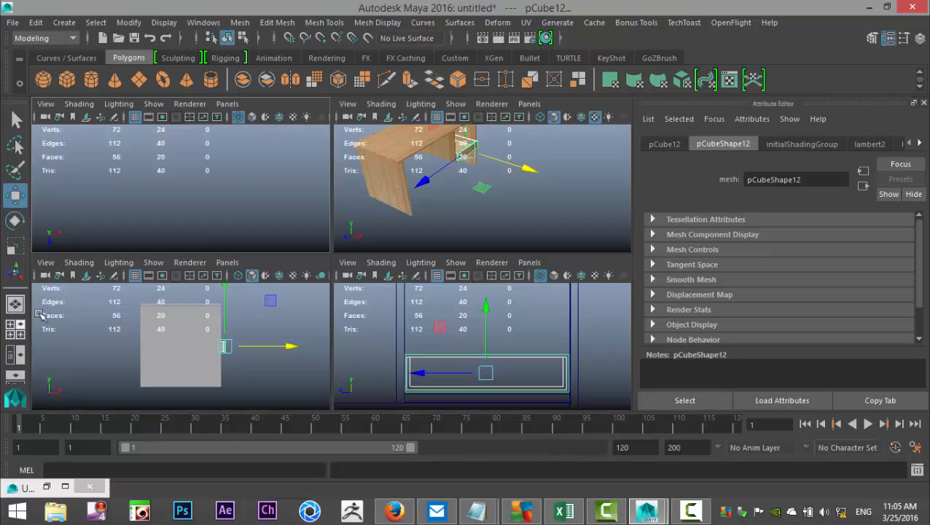
key(space)
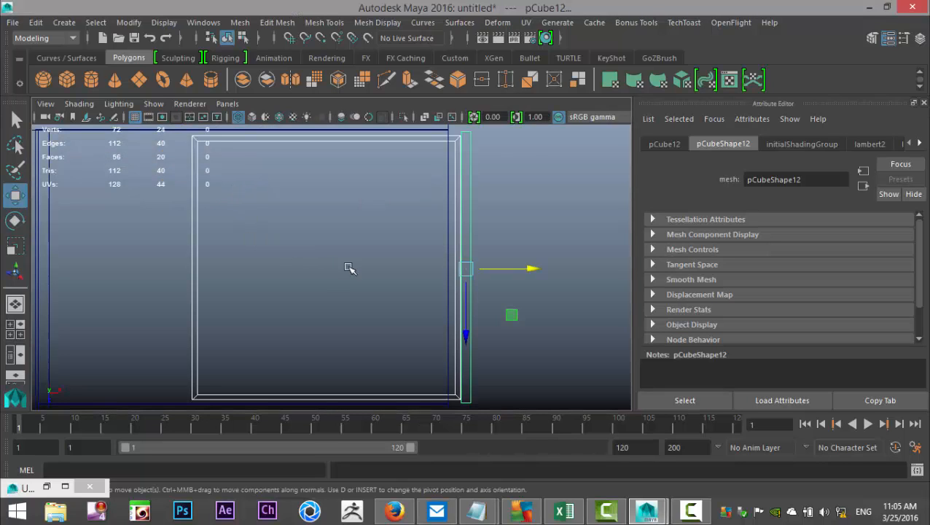
alt+middle_drag(396, 259, 423, 271)
alt+right_drag(422, 272, 502, 352)
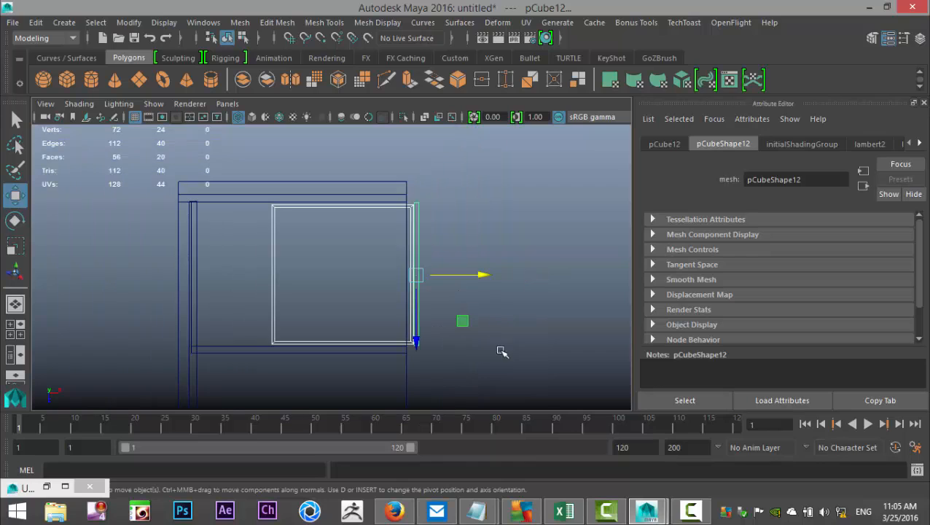
drag(488, 275, 481, 275)
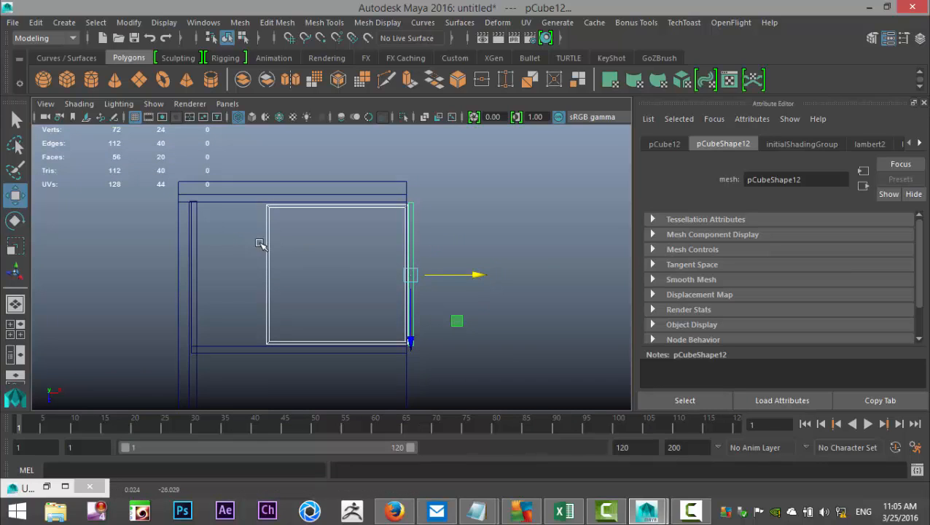
Stretch the drawer box's rear vertices along X to the back of the compartment
right_drag(264, 246, 204, 138)
drag(245, 171, 321, 385)
drag(338, 275, 269, 290)
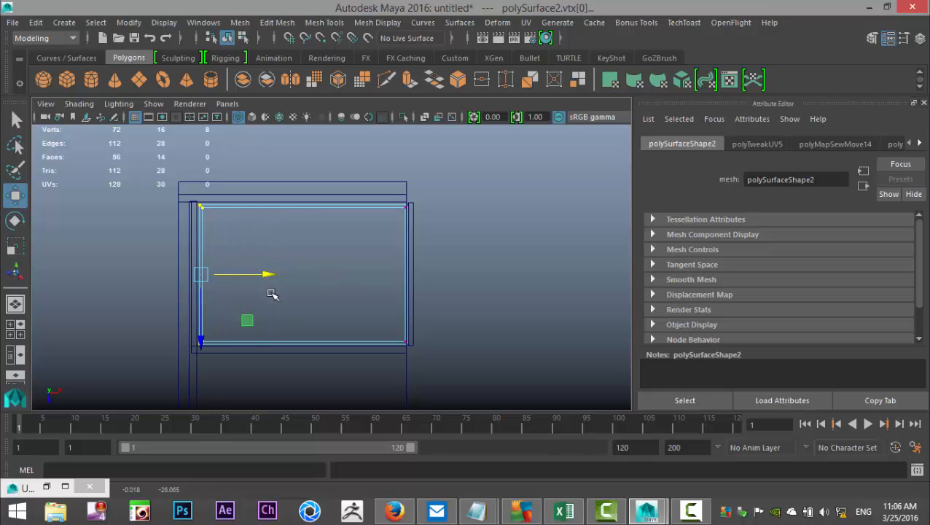
Examine how the lengthened drawer box fits inside the compartment in the perspective view
click(15, 328)
key(space)
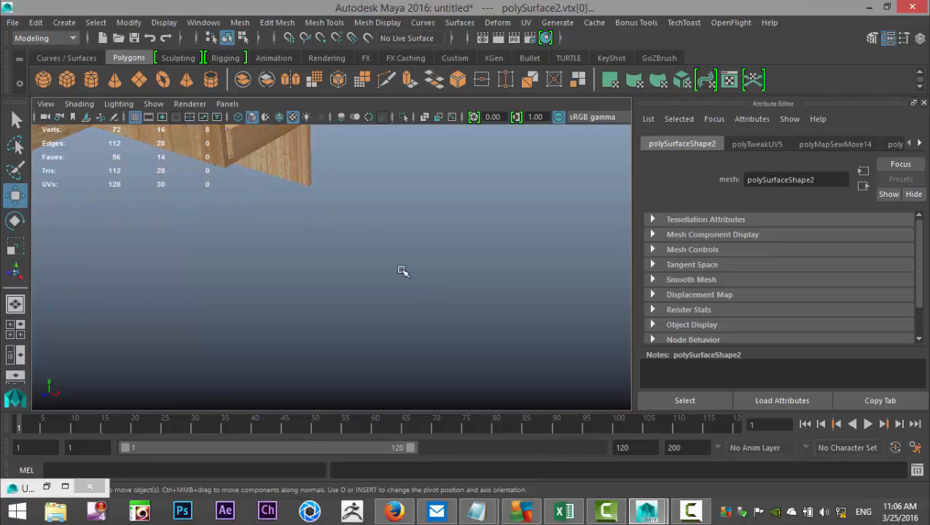
alt+middle_drag(398, 252, 438, 333)
scroll(461, 347, up, 5)
alt+drag(462, 349, 493, 431)
scroll(492, 344, down, 6)
alt+drag(498, 334, 440, 357)
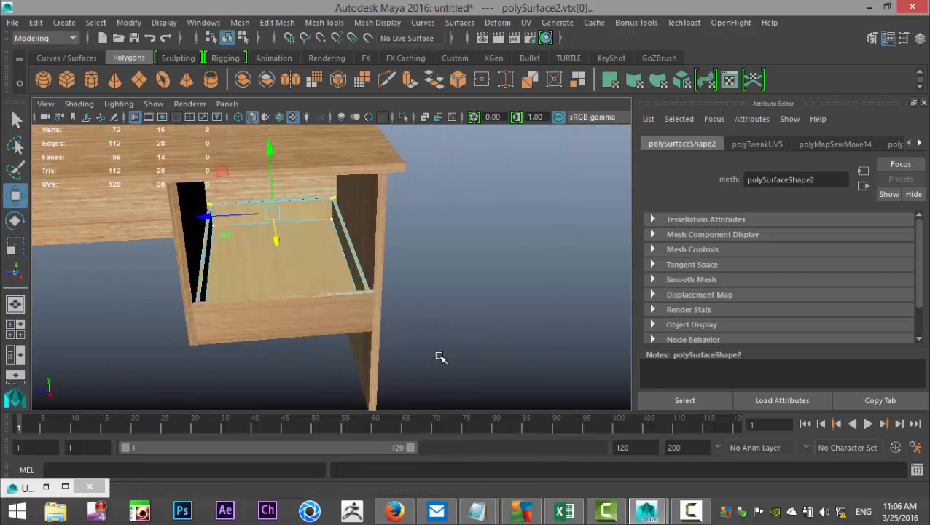
In the side view, move the vertices at the front panel's left end along Z to the outer face of the adjacent desk side
click(368, 321)
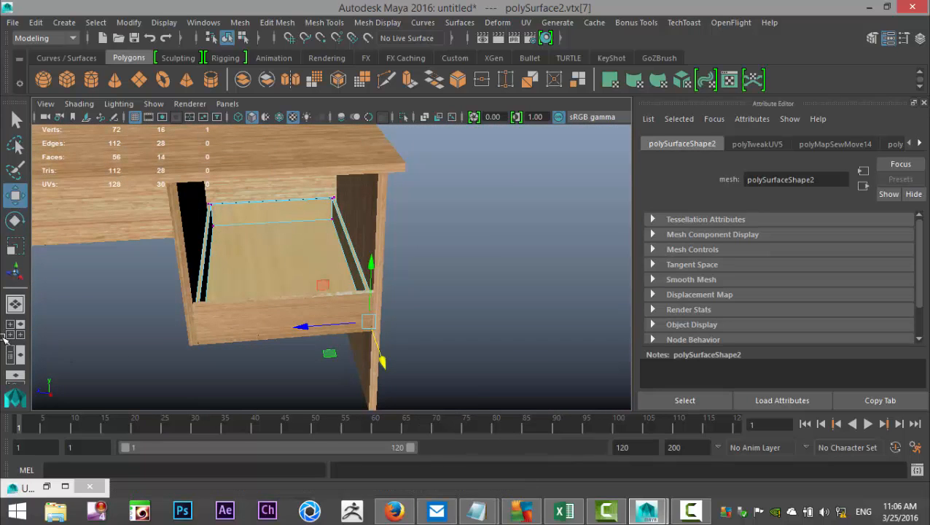
click(20, 330)
key(space)
scroll(417, 346, up, 3)
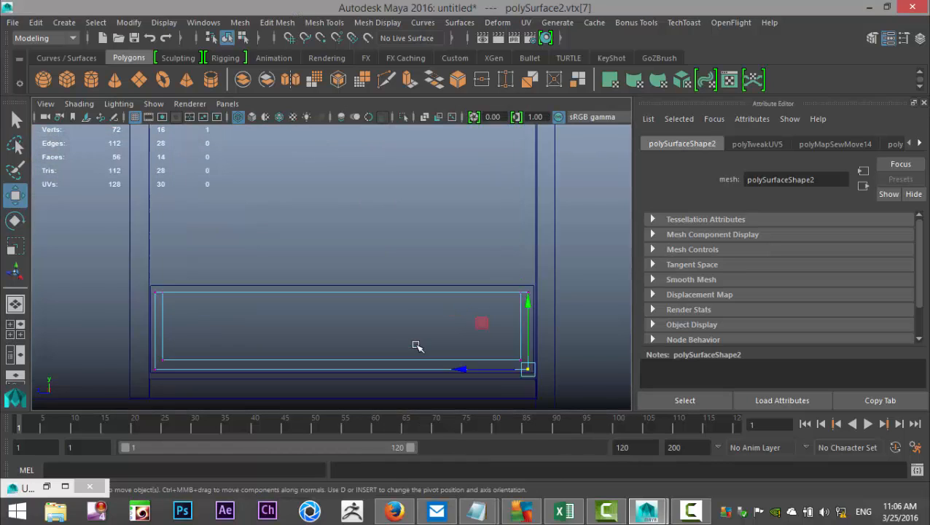
alt+middle_drag(360, 339, 463, 268)
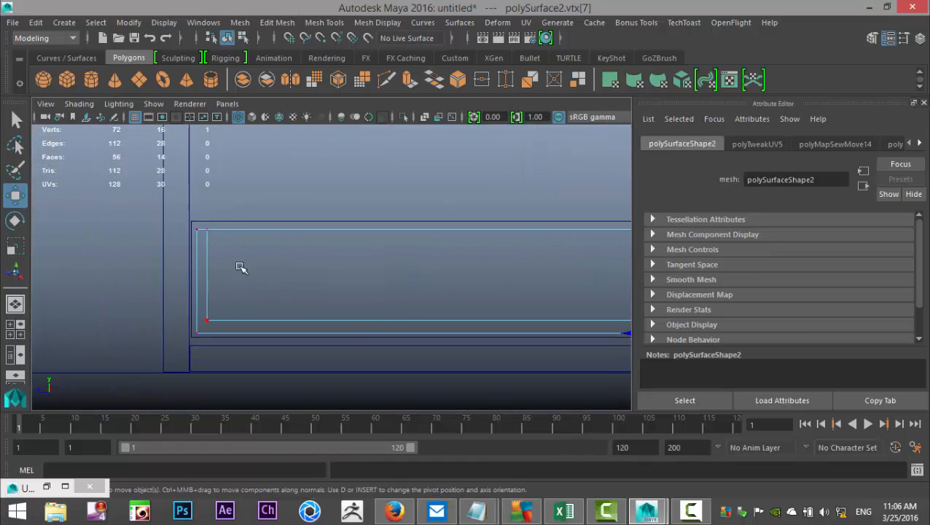
click(222, 222)
key(f)
mouse_move(301, 292)
alt+middle_down()
mouse_move(287, 272)
mouse_move(285, 293)
mouse_move(303, 292)
mouse_move(292, 278)
alt+middle_up()
right_drag(272, 259, 208, 131)
scroll(255, 246, up, 1)
drag(246, 210, 282, 357)
drag(194, 270, 178, 283)
Extend the front panel's opposite end vertices along Z to the outer face of the desk's outer side
alt+middle_drag(408, 340, 302, 358)
drag(451, 244, 496, 386)
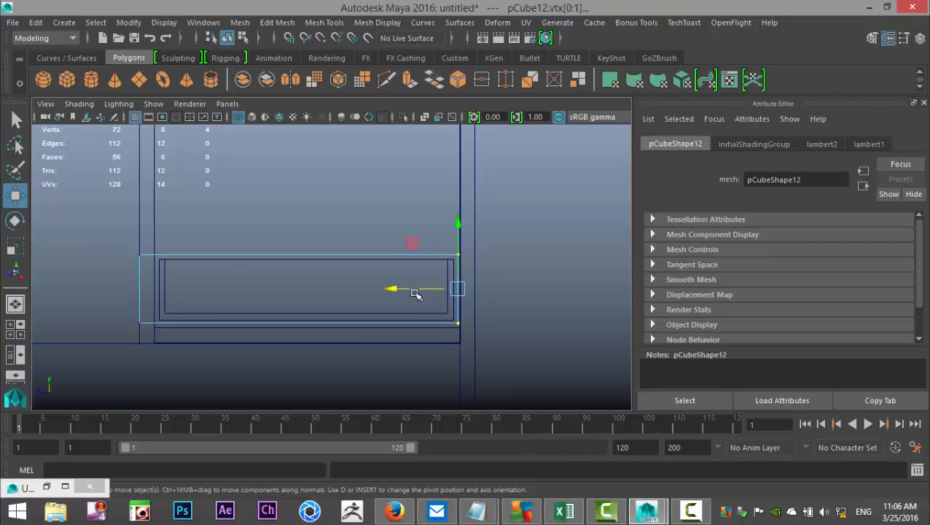
drag(394, 291, 410, 295)
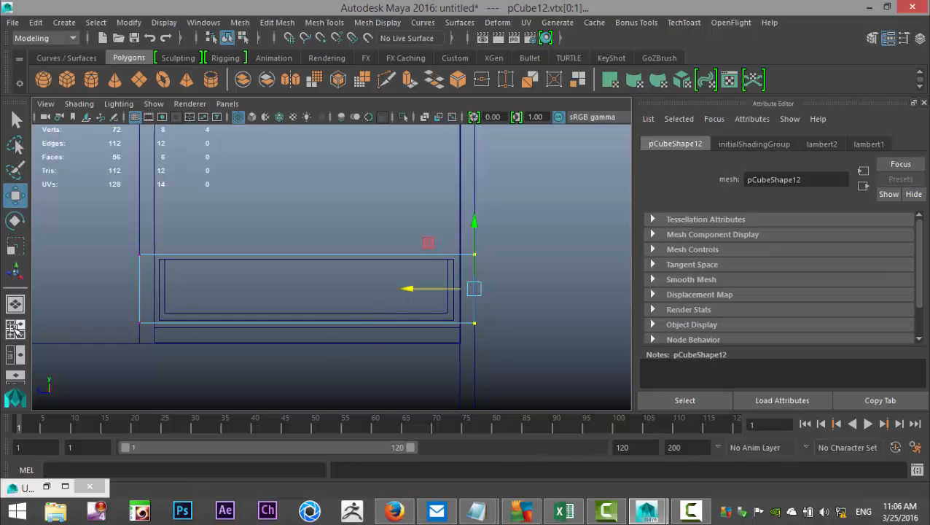
Lower the front panel's bottom vertices along Y to the underside of the compartment's bottom board
click(15, 329)
key(space)
alt+drag(434, 319, 392, 368)
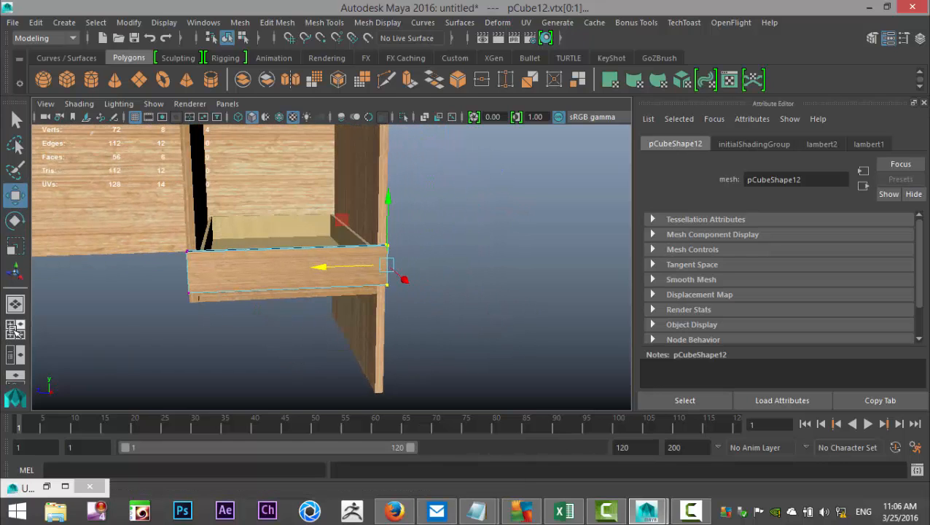
key(space)
key(space)
drag(105, 311, 510, 376)
drag(310, 255, 309, 276)
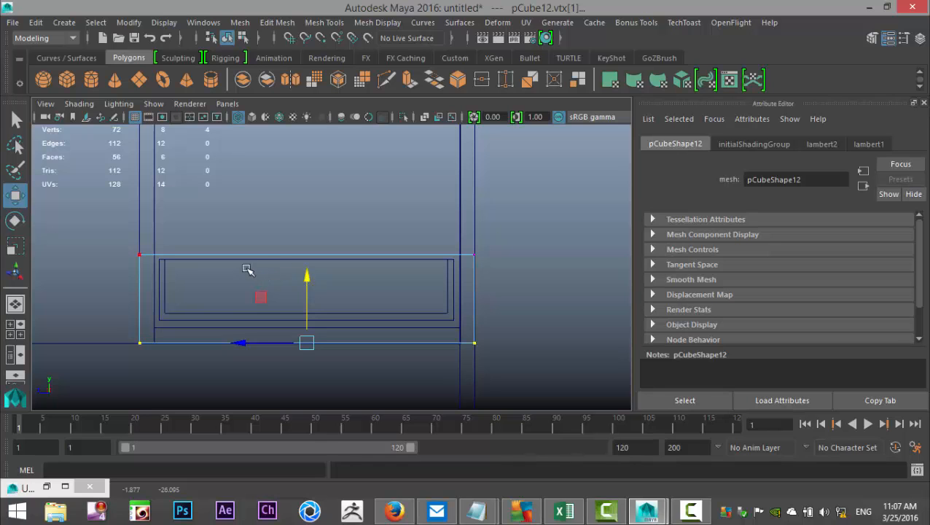
Return the front panel to object mode and raise it along Y until its lower edge meets the bottom board's top face
right_drag(248, 262, 291, 120)
right_drag(289, 252, 339, 122)
click(319, 255)
drag(303, 216, 307, 200)
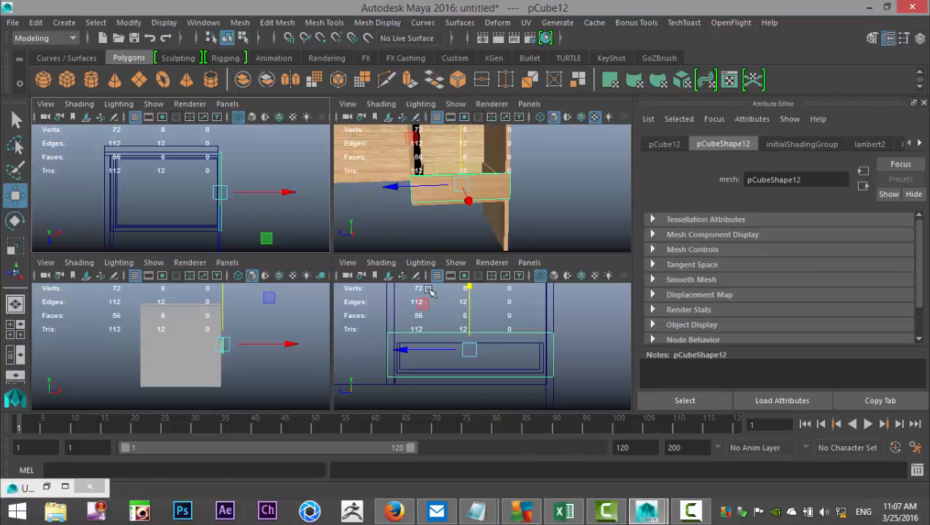
Select the drawer box with its front panel, duplicate both, and move the copy up along Y above the original drawer
click(15, 330)
key(space)
alt+drag(382, 280, 381, 311)
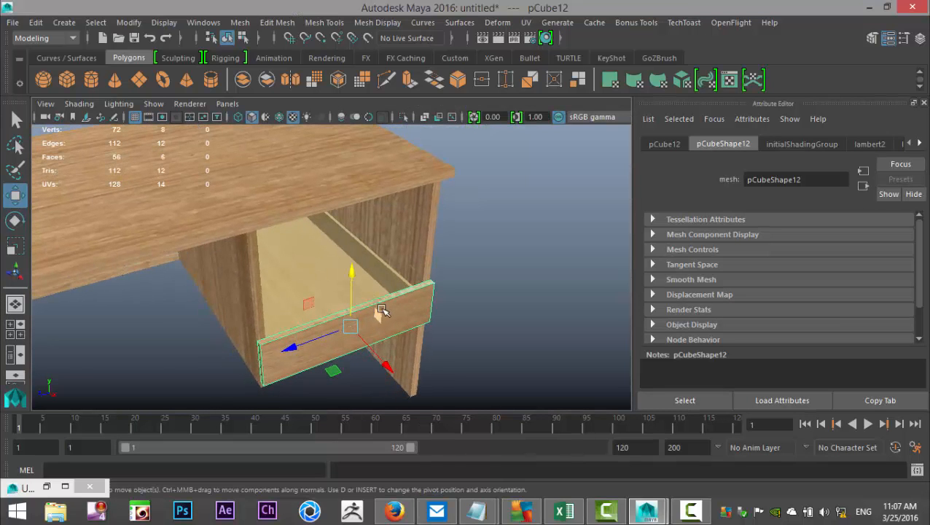
click(384, 268)
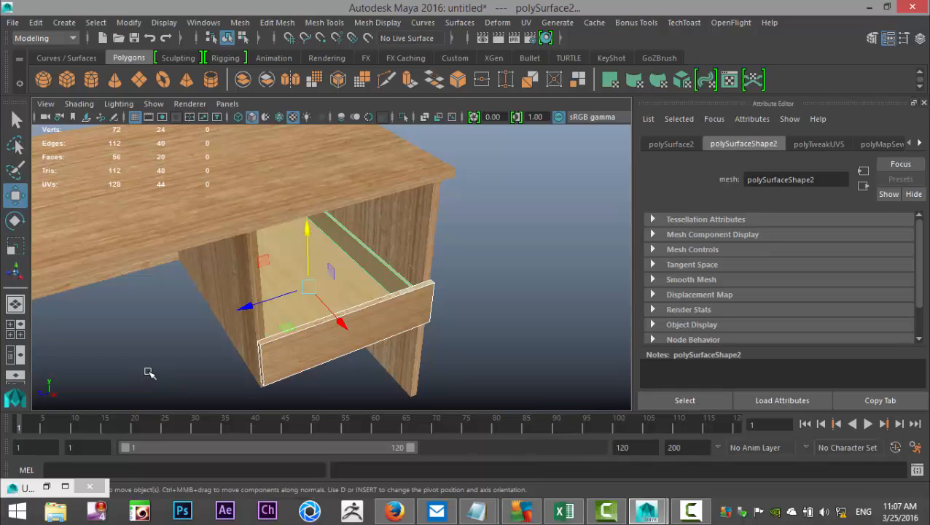
key(ctrl+d)
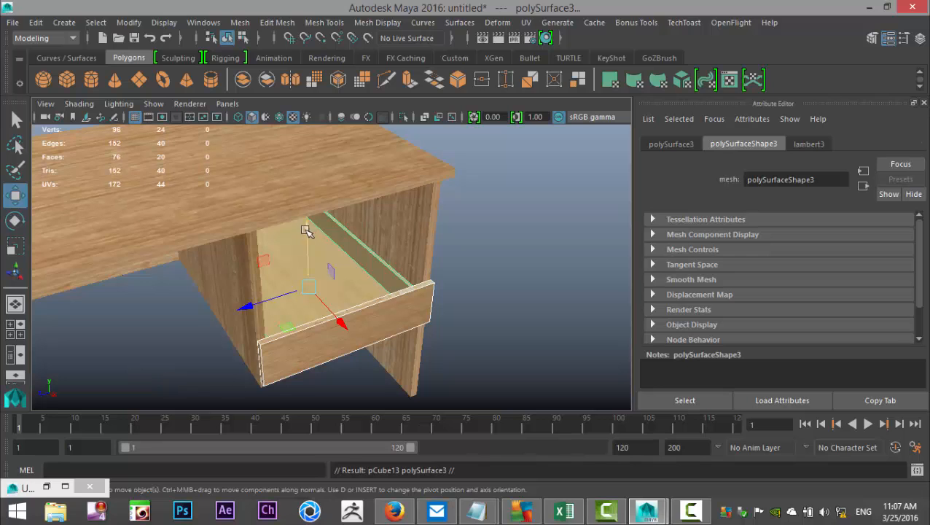
drag(307, 230, 282, 215)
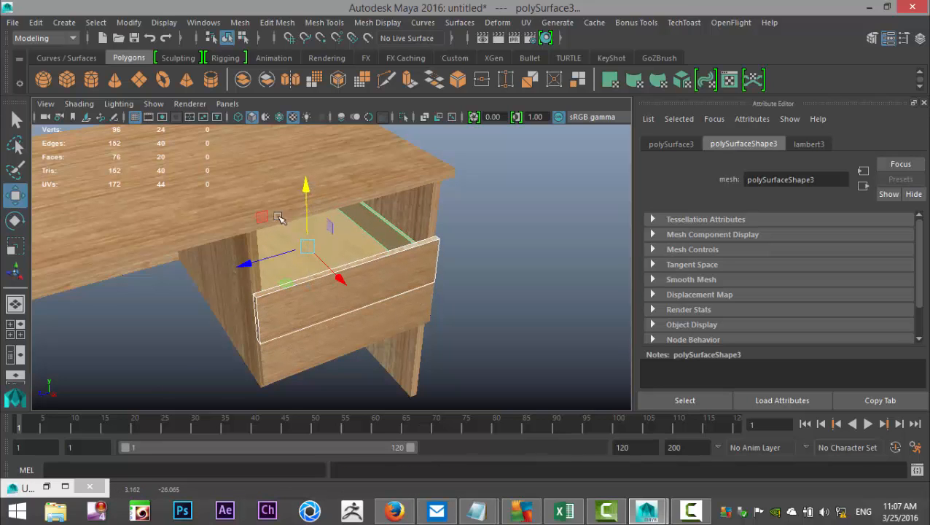
In the side view, raise the duplicated drawer slightly along Y to leave a narrow gap above the bottom drawer
key(space)
key(space)
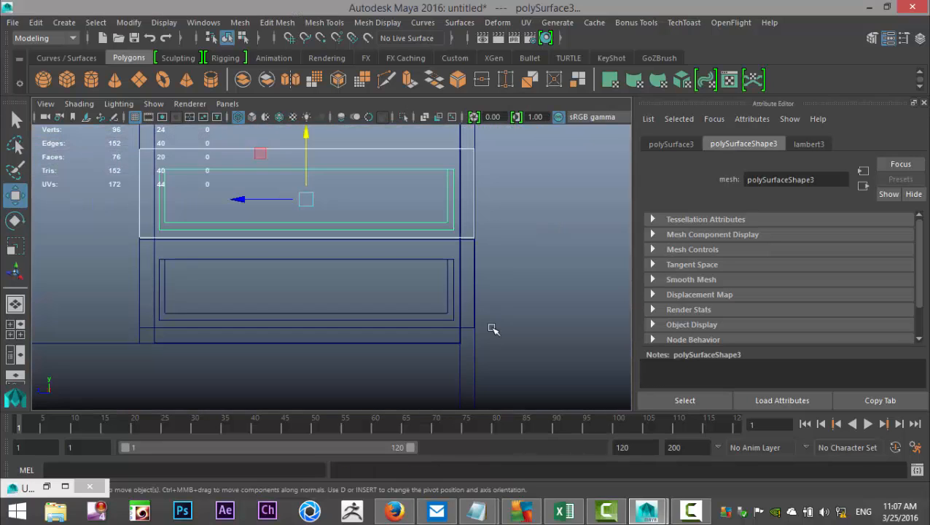
alt+middle_drag(493, 229, 543, 276)
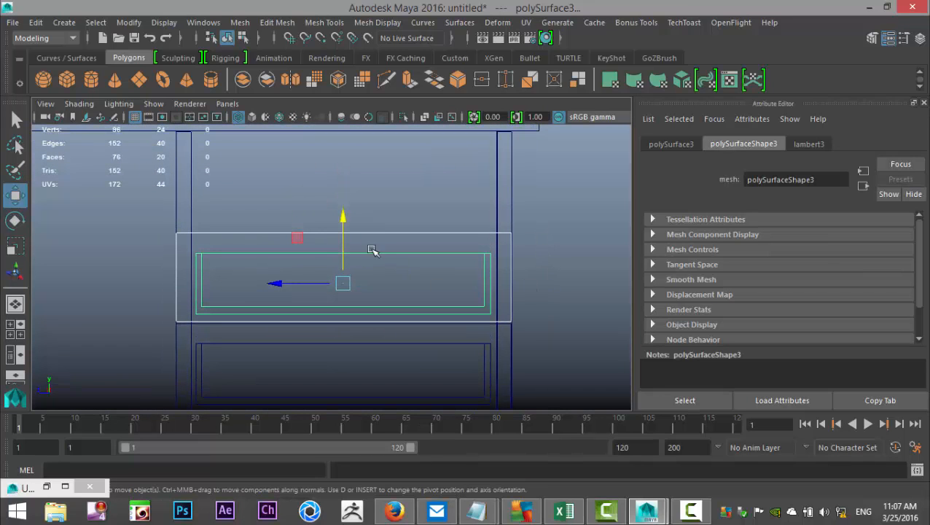
drag(342, 216, 347, 211)
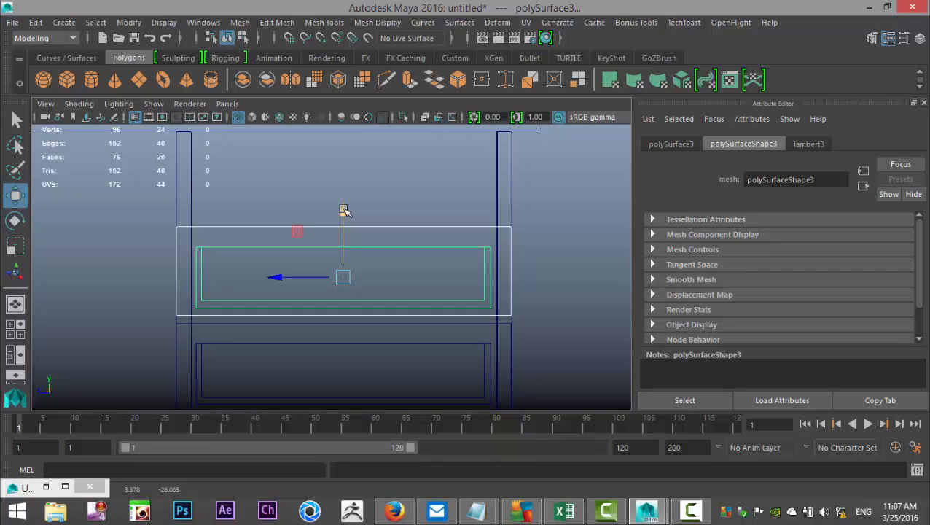
Duplicate the drawer again with the same upward offset and lower the third drawer slightly to clear the desktop
key(shift+d)
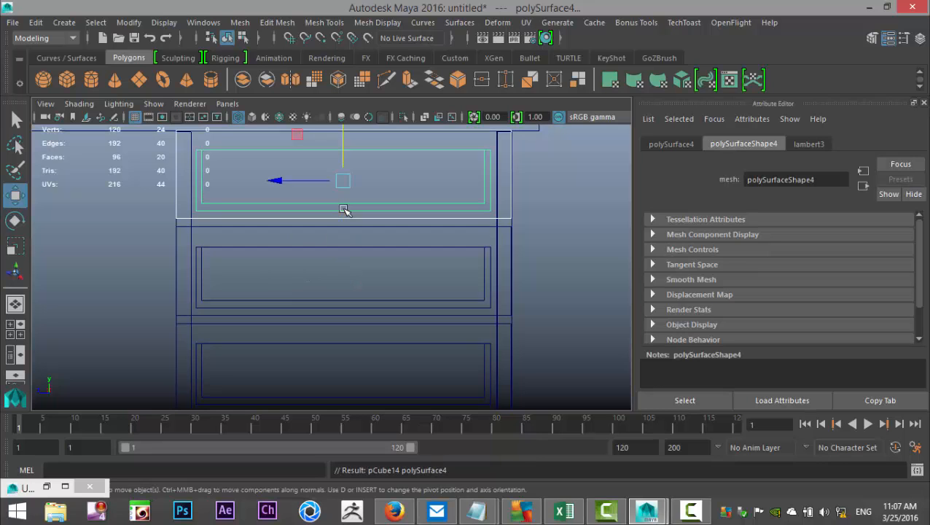
alt+middle_drag(343, 209, 355, 276)
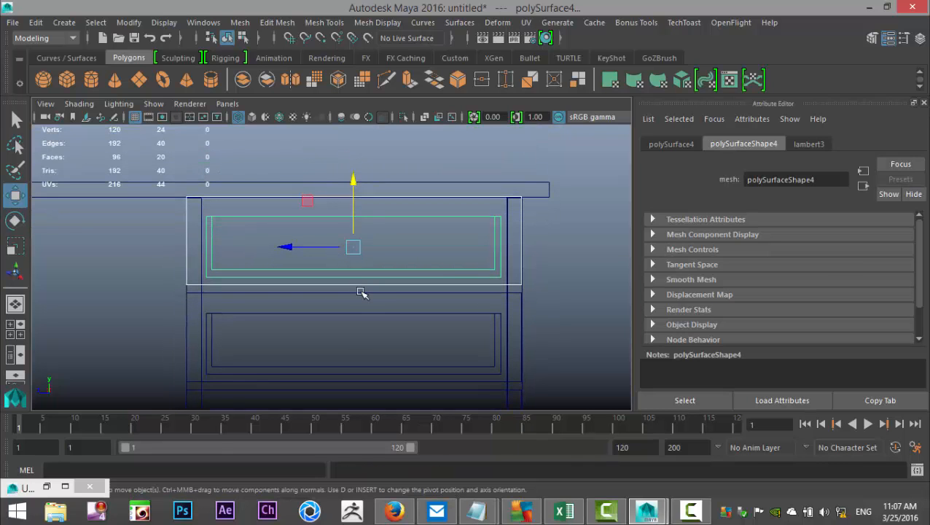
drag(353, 181, 352, 185)
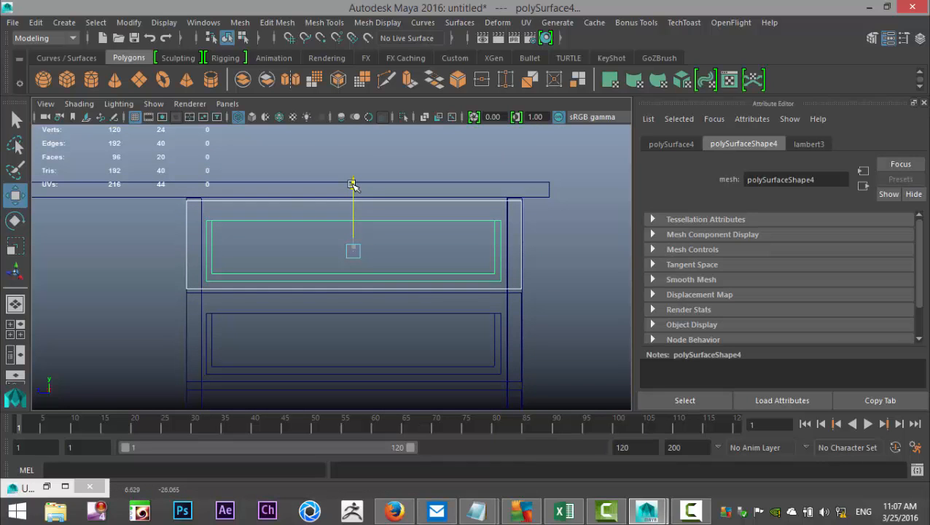
Select only the middle drawer's box and front panel and lower them slightly along Y to even out the gaps
alt+middle_drag(376, 286, 365, 201)
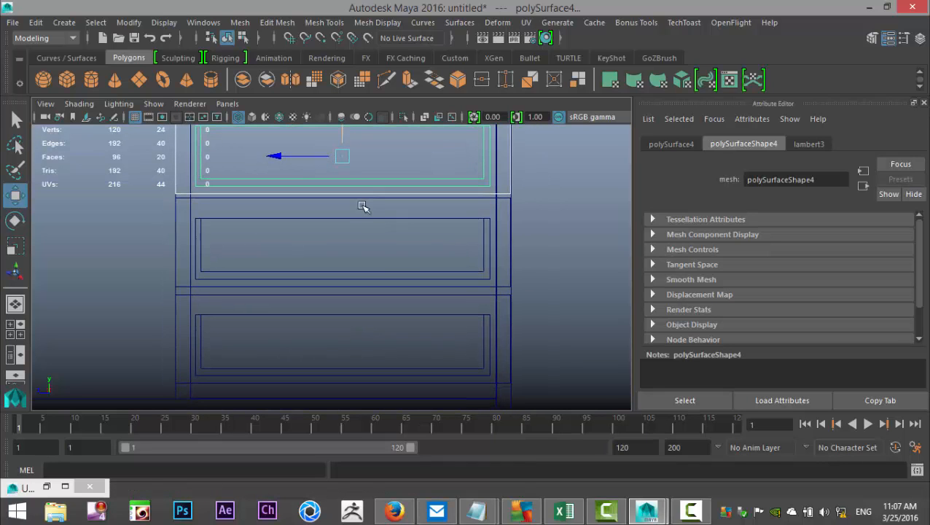
click(473, 260)
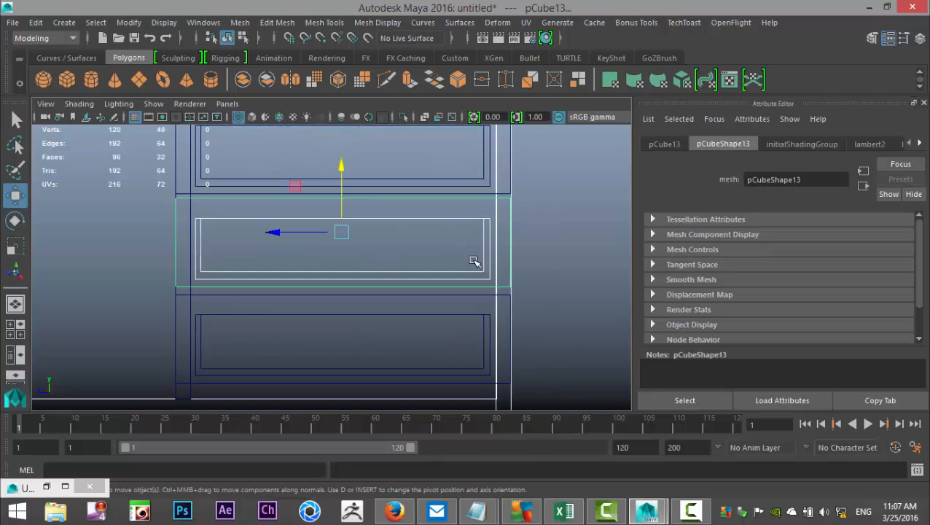
alt+right_drag(479, 396, 208, 374)
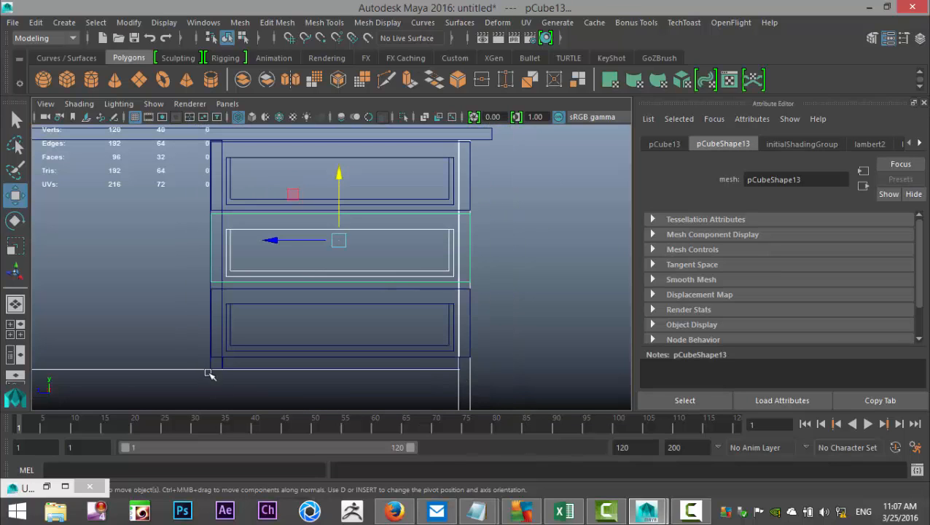
shift+click(185, 370)
shift+click(459, 390)
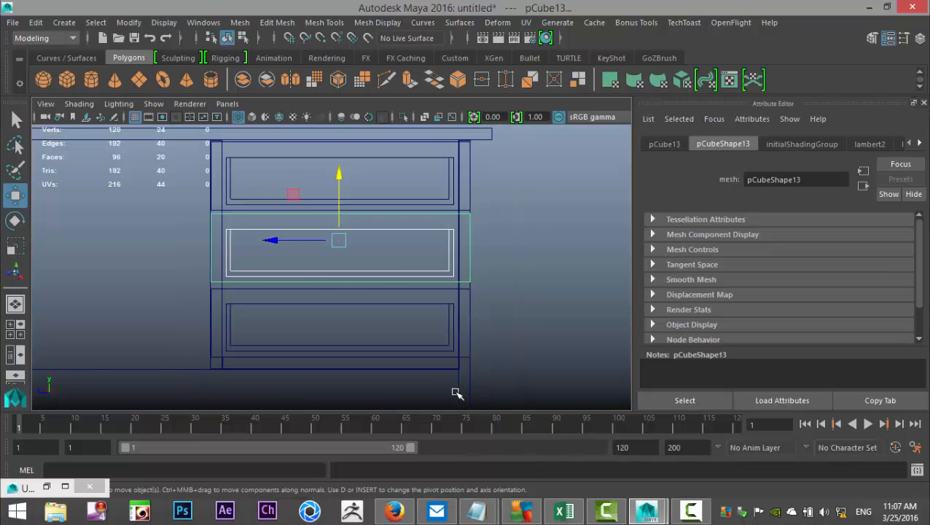
scroll(469, 321, up, 3)
drag(339, 164, 341, 170)
Clear the selection and examine the three drawers and the whole desk in the perspective view
key(space)
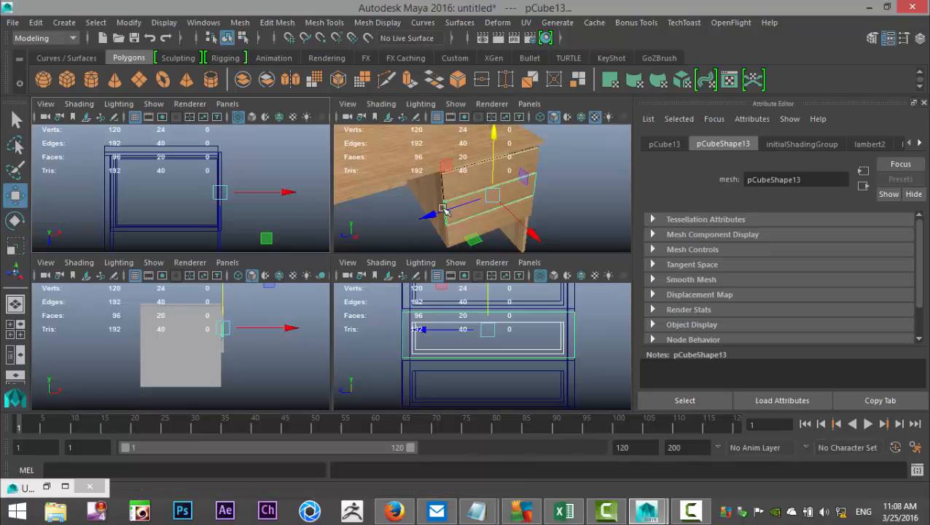
key(space)
click(514, 288)
scroll(489, 255, up, 3)
alt+drag(489, 255, 521, 313)
scroll(495, 326, down, 5)
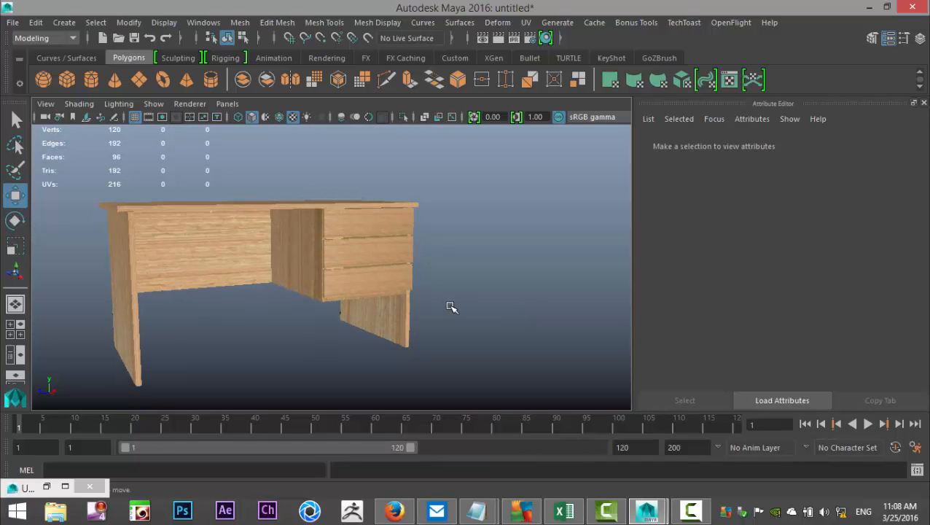
Select the desktop, the three upright side panels and the back panel, and group them
click(294, 207)
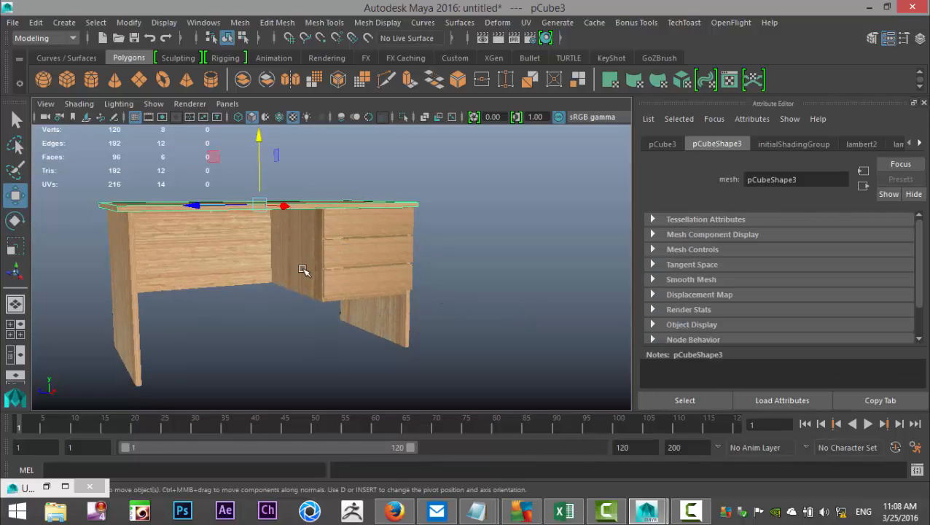
shift+click(297, 280)
shift+click(135, 347)
shift+click(397, 323)
alt+drag(561, 317, 422, 281)
shift+click(460, 260)
alt+drag(212, 326, 497, 335)
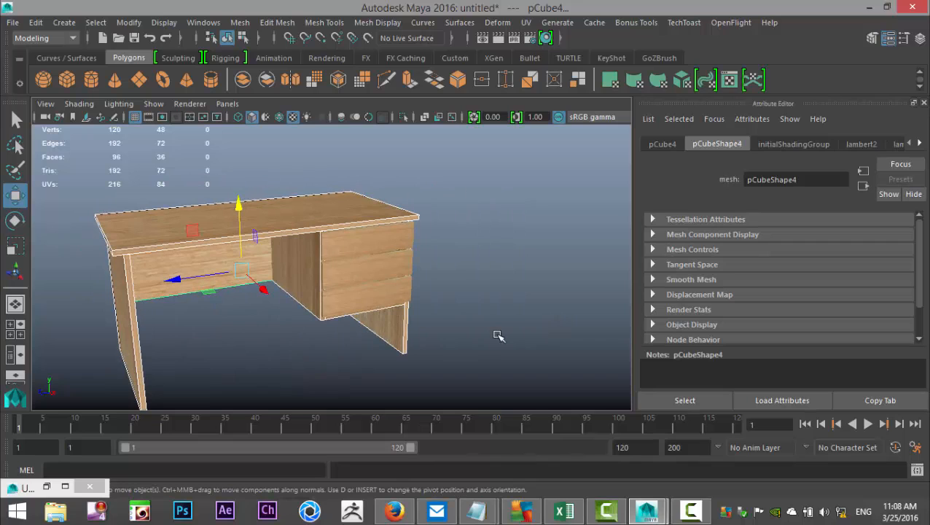
key(ctrl+g)
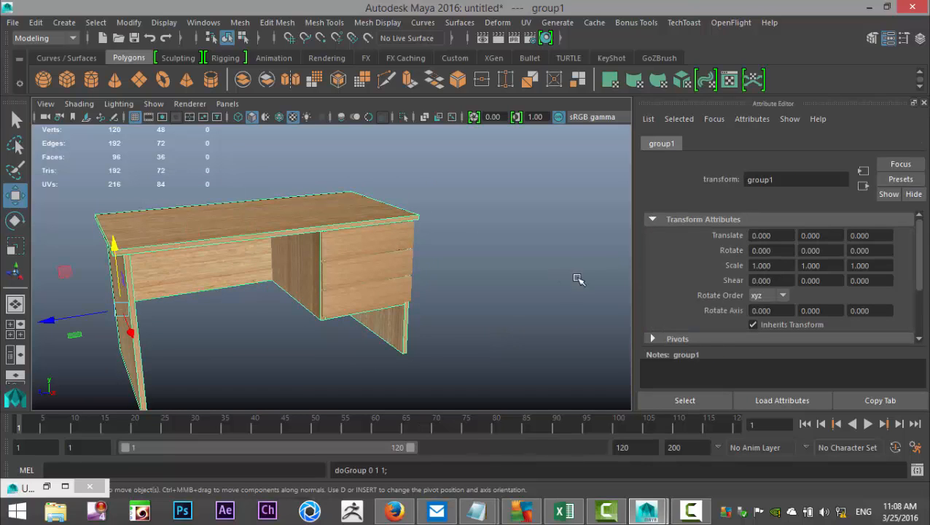
Rename the new group of desk parts as Desk
double_click(797, 181)
text(Desk)
key(Return)
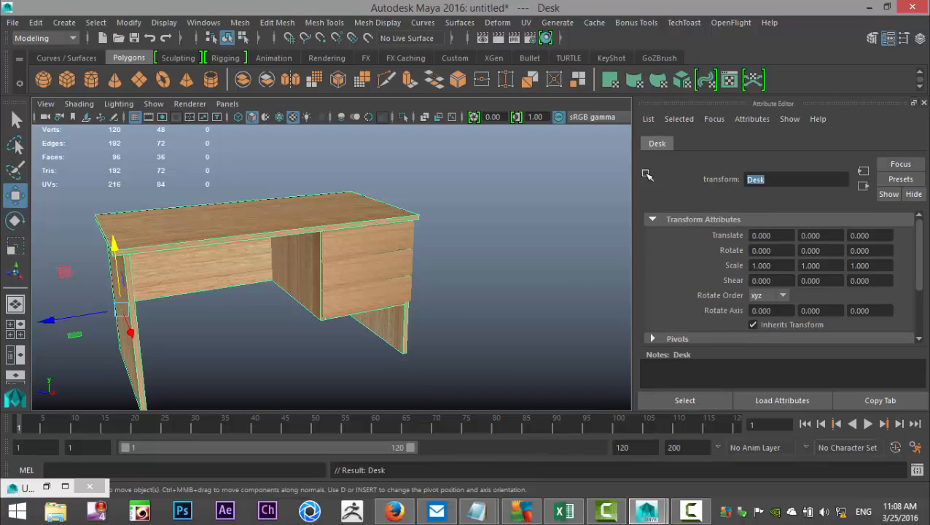
Select the Desk group in the Outliner and hide it so that only the drawers are displayed
click(519, 253)
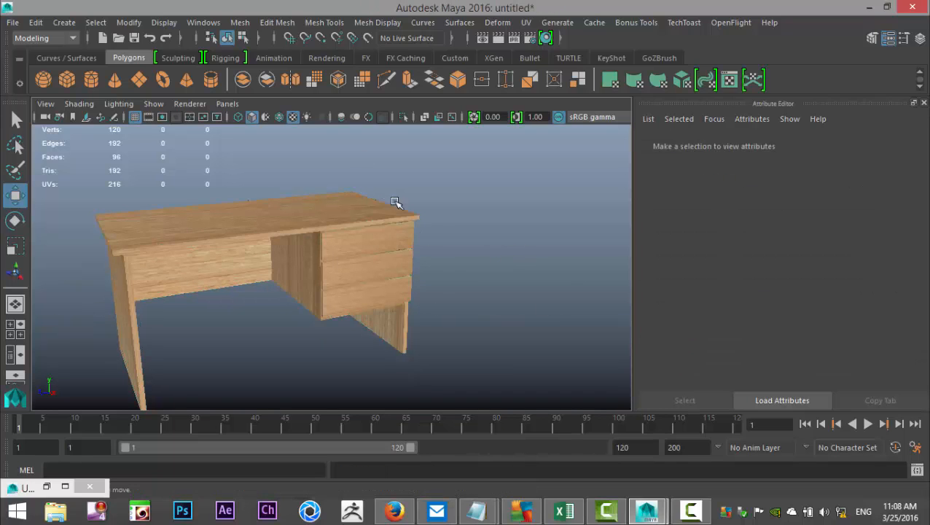
click(195, 24)
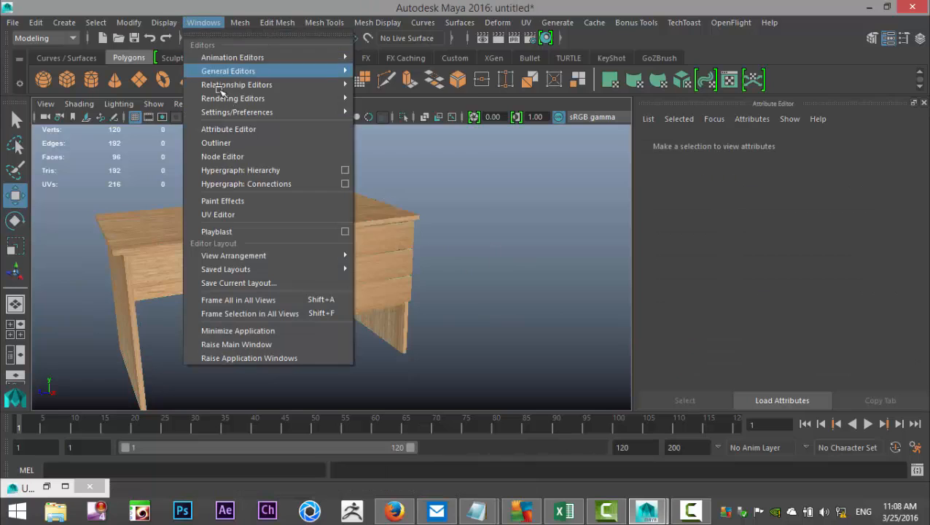
click(228, 140)
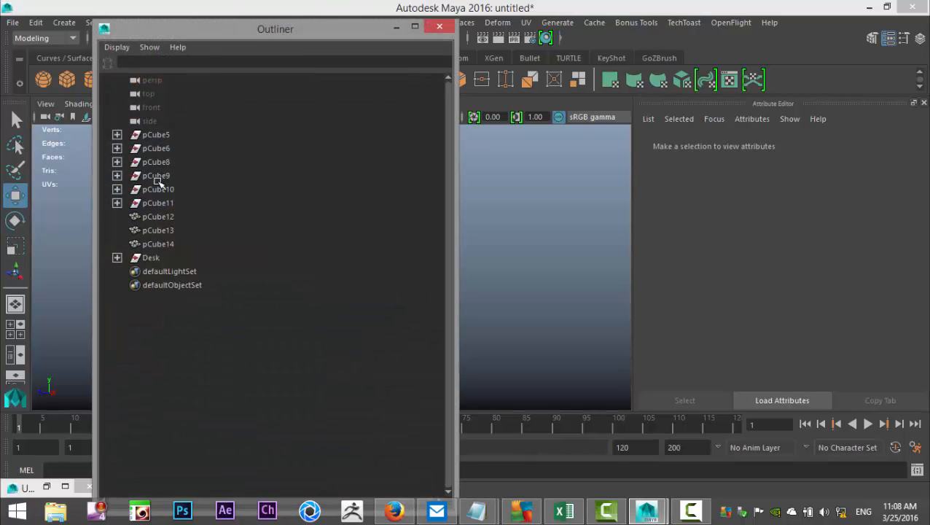
click(151, 258)
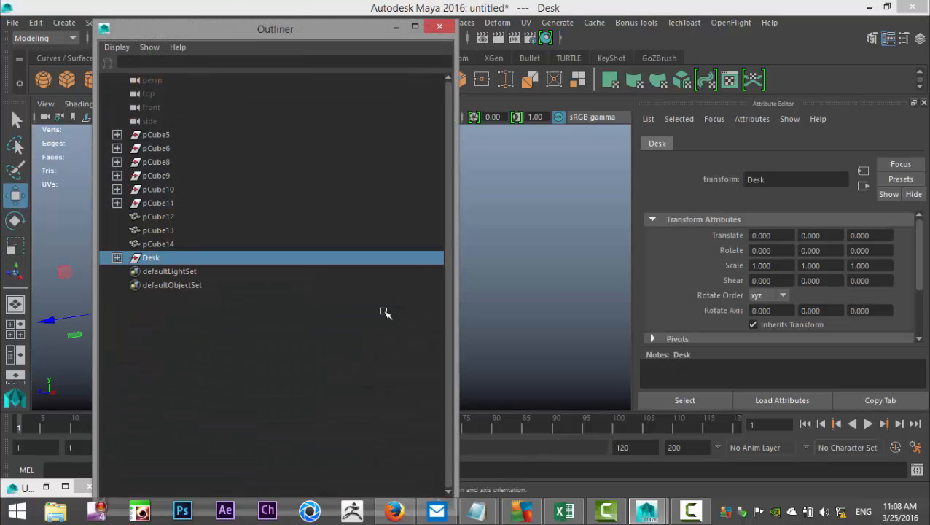
key(ctrl+h)
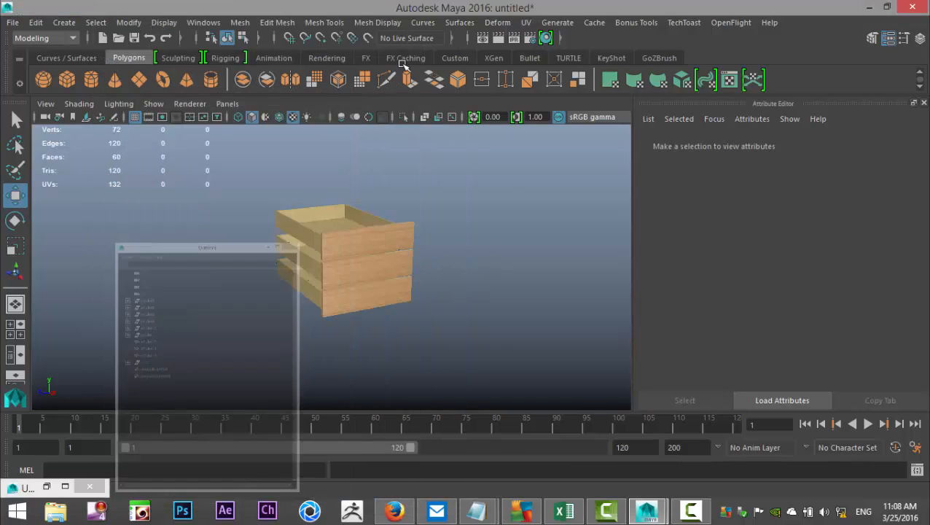
click(396, 27)
Duplicate the top drawer's front panel and rotate the copy flat and lengthwise, to rotation 90, -90, 0
alt+drag(489, 337, 501, 322)
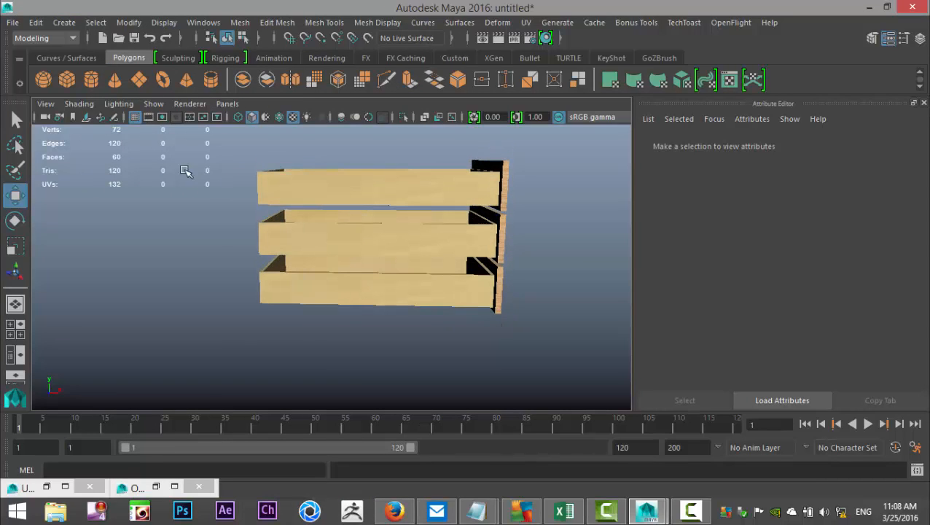
alt+drag(283, 222, 412, 219)
click(416, 207)
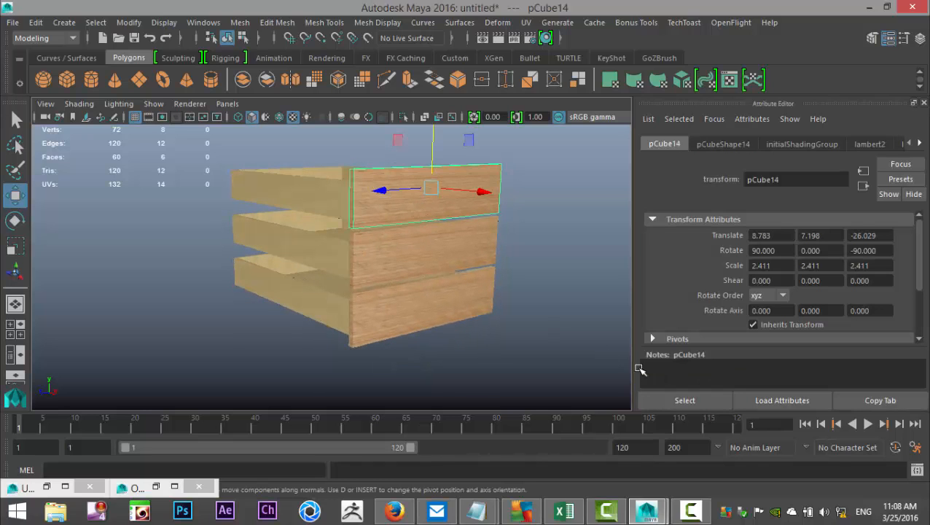
key(ctrl+d)
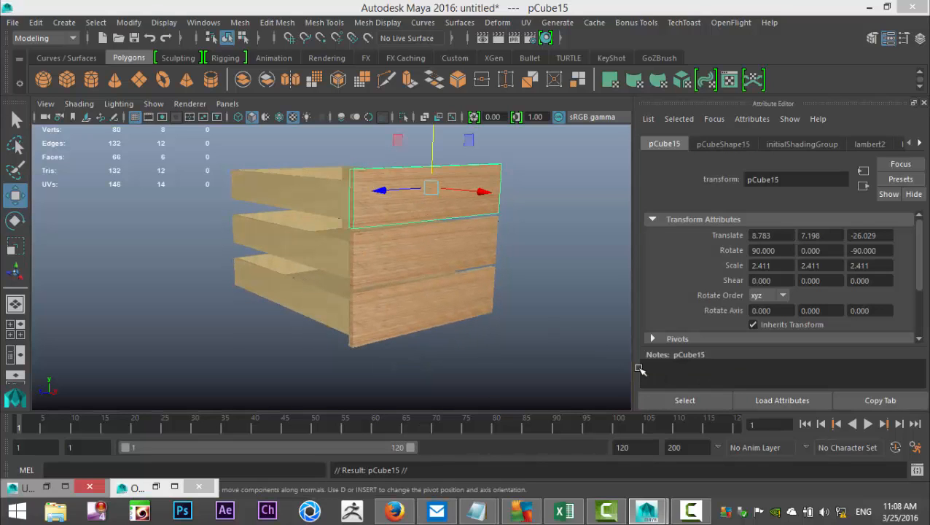
key(e)
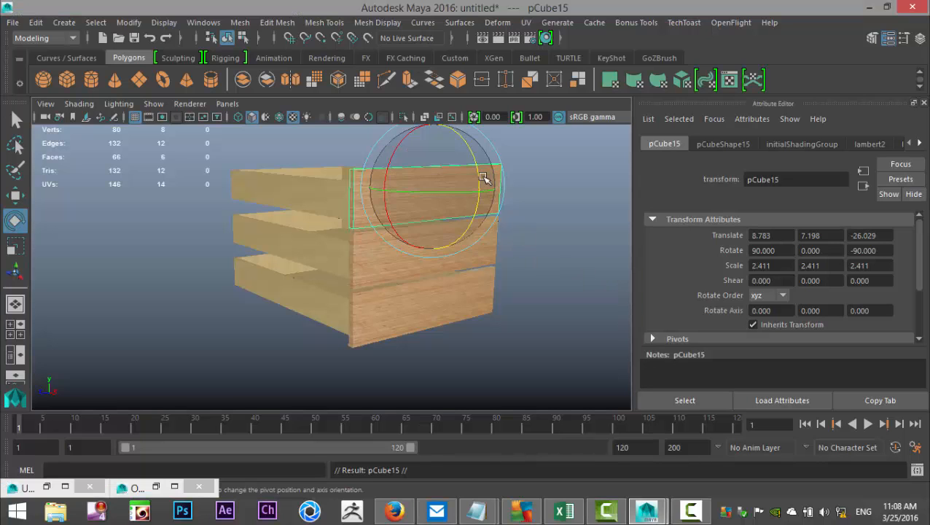
drag(484, 179, 450, 93)
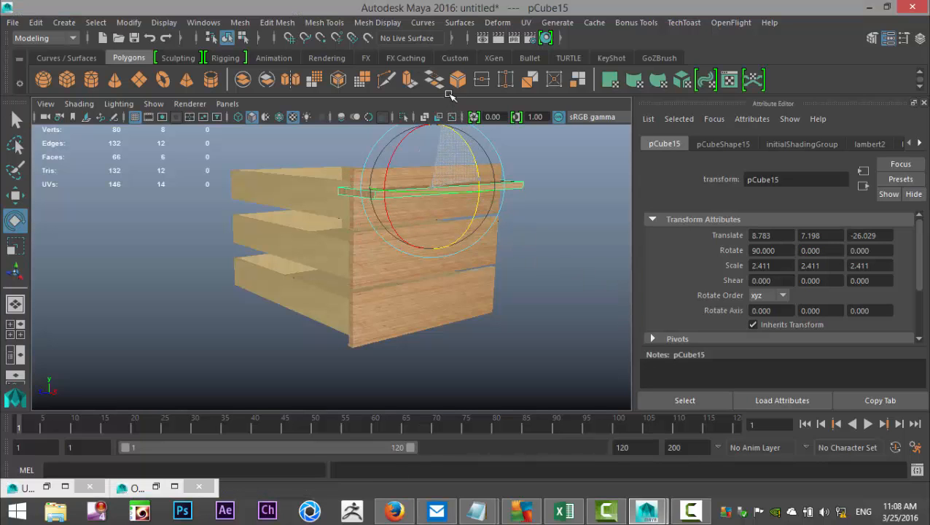
alt+drag(315, 327, 377, 346)
key(r)
drag(557, 203, 458, 221)
key(e)
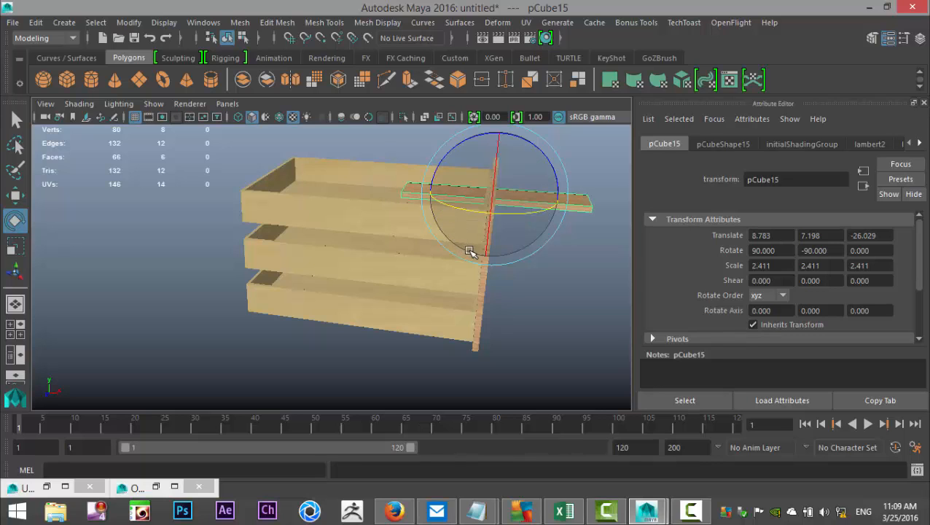
Move the flat copy back to about X 1.498 and down to about Y 5.352, just beneath the top drawer box
key(r)
drag(557, 201, 357, 270)
key(w)
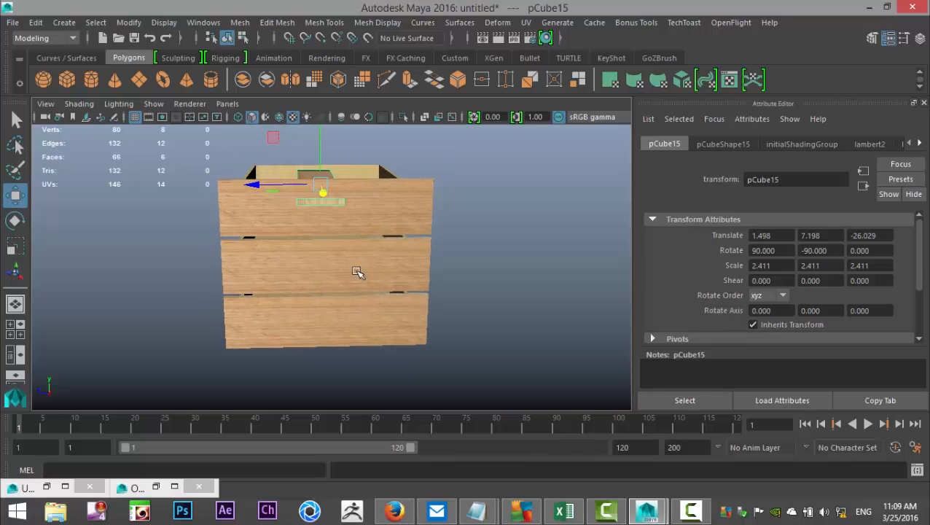
drag(321, 149, 321, 178)
click(14, 325)
key(space)
scroll(430, 325, up, 2)
alt+middle_drag(427, 265, 461, 365)
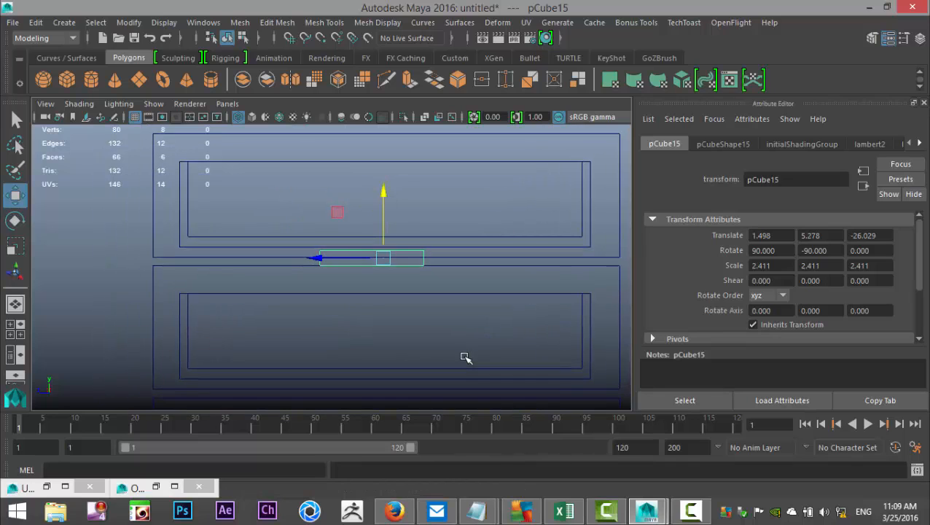
scroll(446, 366, up, 1)
drag(394, 189, 394, 187)
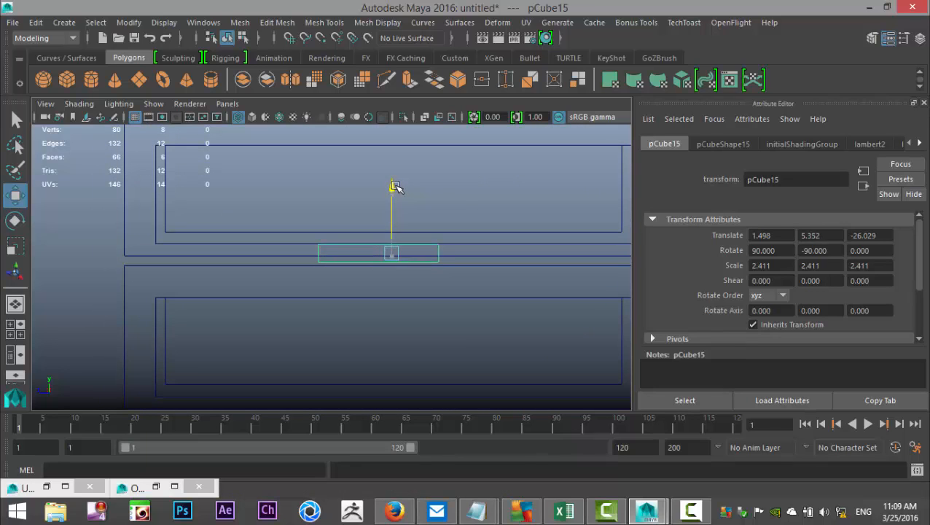
Move the end vertices of the flat board outward in the side view, one end to the drawer box's edge and the other to the front panel's edge
right_drag(323, 264, 252, 131)
drag(299, 220, 332, 313)
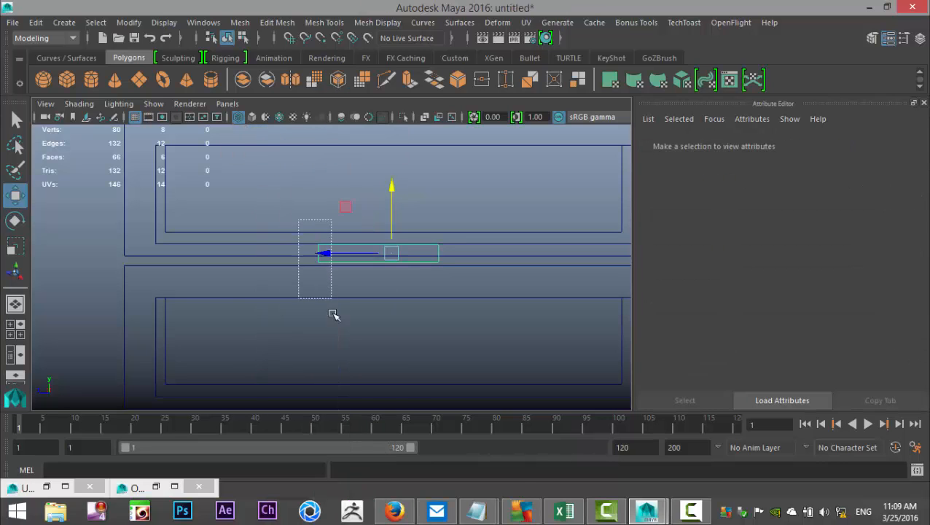
drag(250, 253, 89, 272)
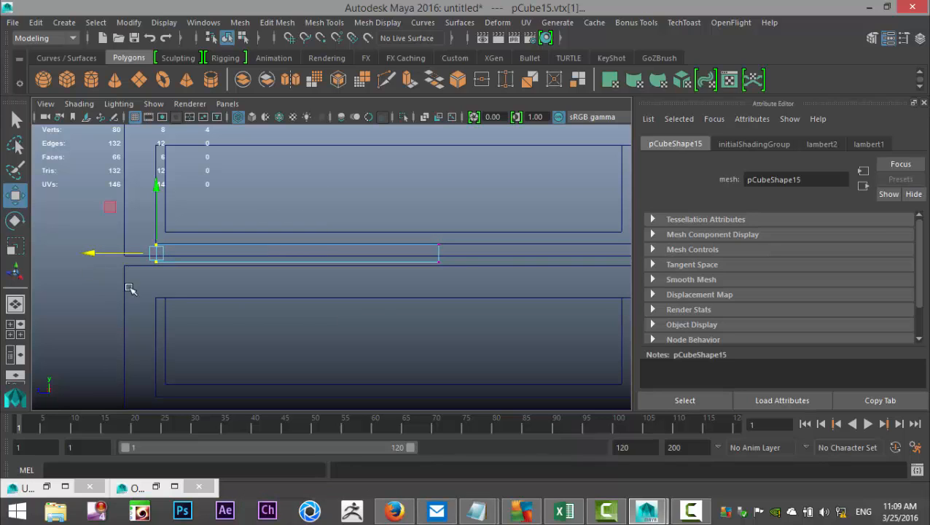
drag(426, 232, 458, 315)
middle_drag(448, 337, 275, 349)
drag(198, 265, 426, 303)
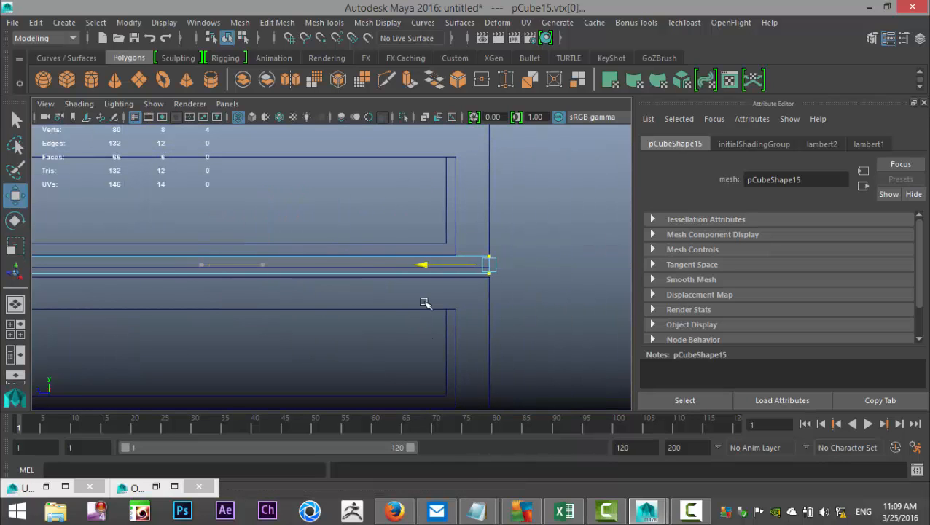
Show all hidden objects and extend the board's inner end vertices to the inside face of the adjacent upright side panel
click(163, 23)
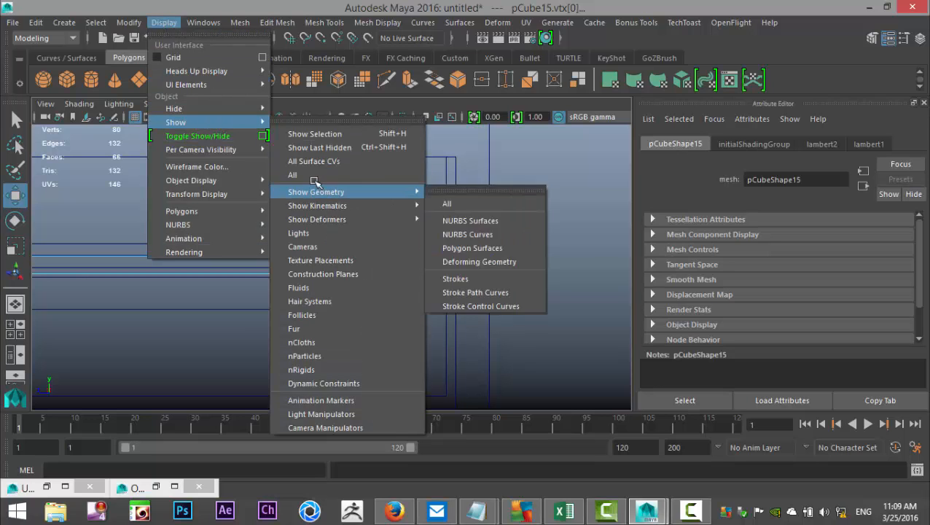
click(307, 175)
scroll(523, 299, up, 1)
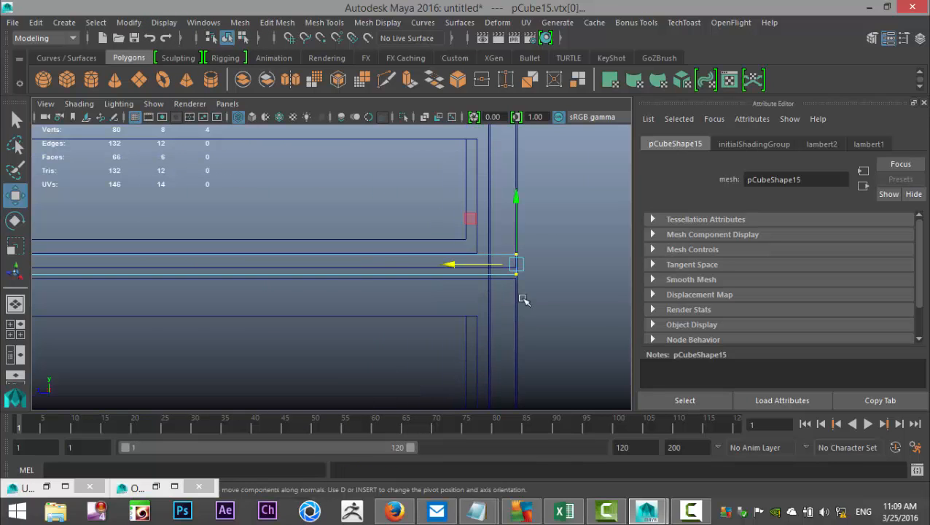
scroll(367, 302, down, 6)
alt+middle_drag(249, 309, 394, 309)
scroll(394, 335, up, 6)
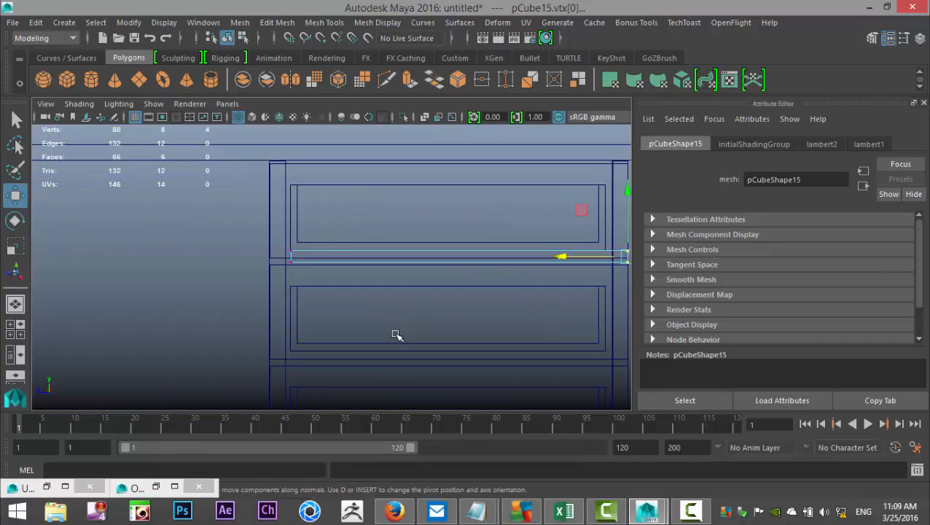
scroll(398, 332, up, 2)
alt+middle_drag(345, 325, 370, 373)
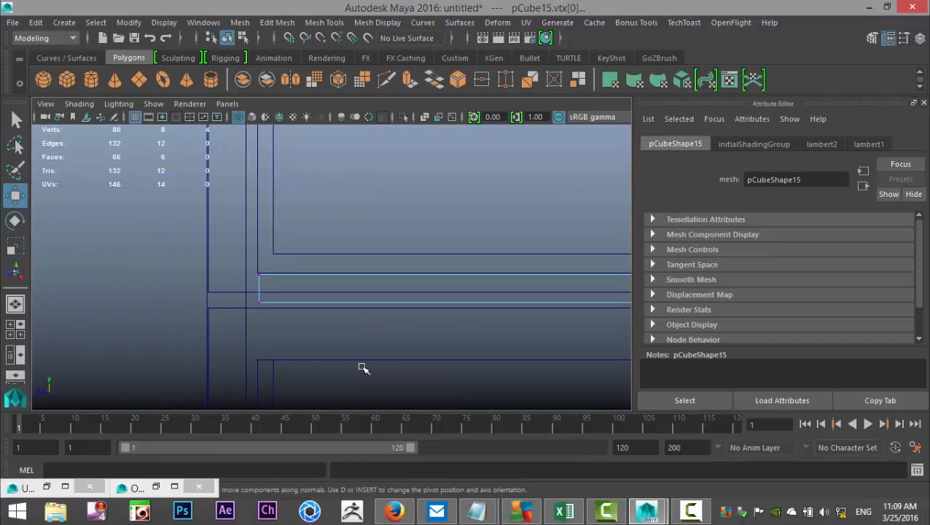
drag(248, 253, 282, 345)
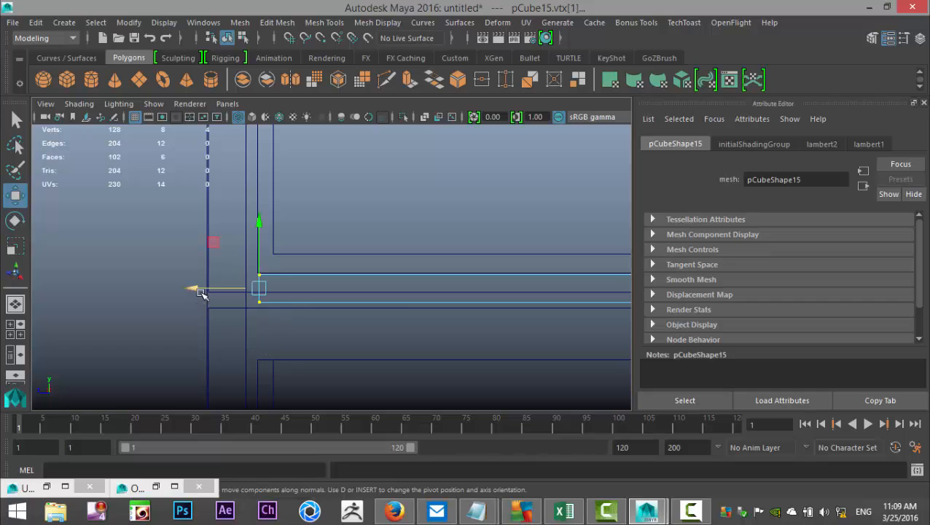
drag(192, 288, 178, 292)
alt+middle_drag(315, 335, 51, 338)
alt+middle_drag(419, 314, 114, 316)
scroll(379, 326, down, 5)
alt+middle_drag(276, 353, 468, 319)
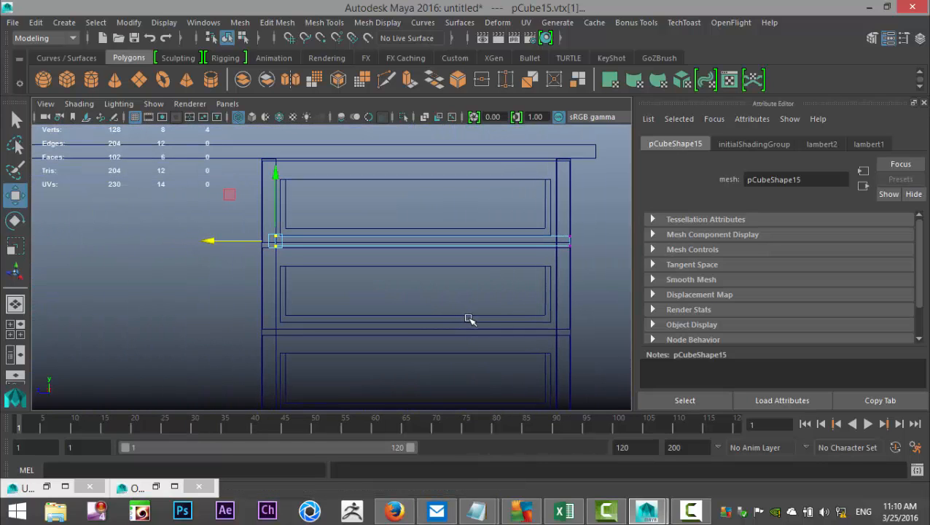
Return to object selection, select the flat board and slide it back along X to about 1.130, behind the drawer fronts
click(15, 328)
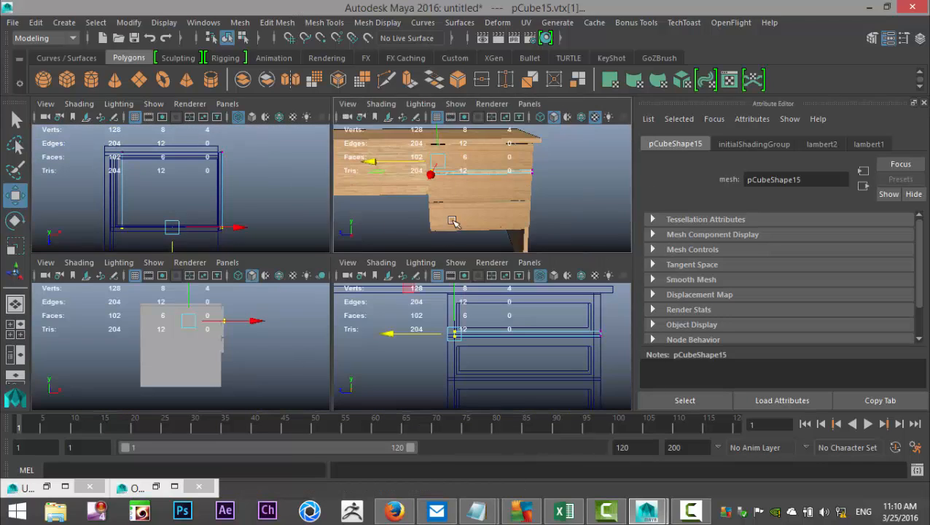
key(space)
alt+drag(373, 327, 415, 322)
alt+middle_drag(403, 298, 337, 294)
scroll(414, 335, up, 2)
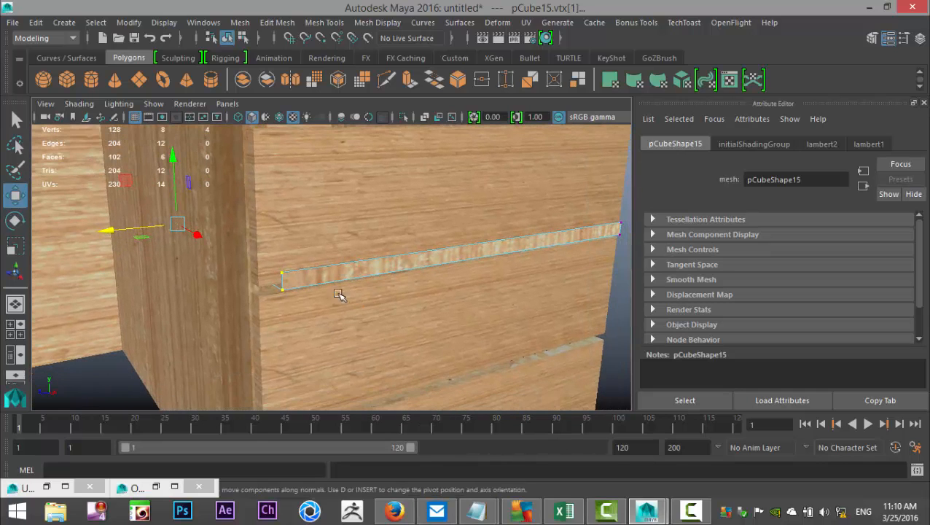
right_drag(332, 145, 379, 110)
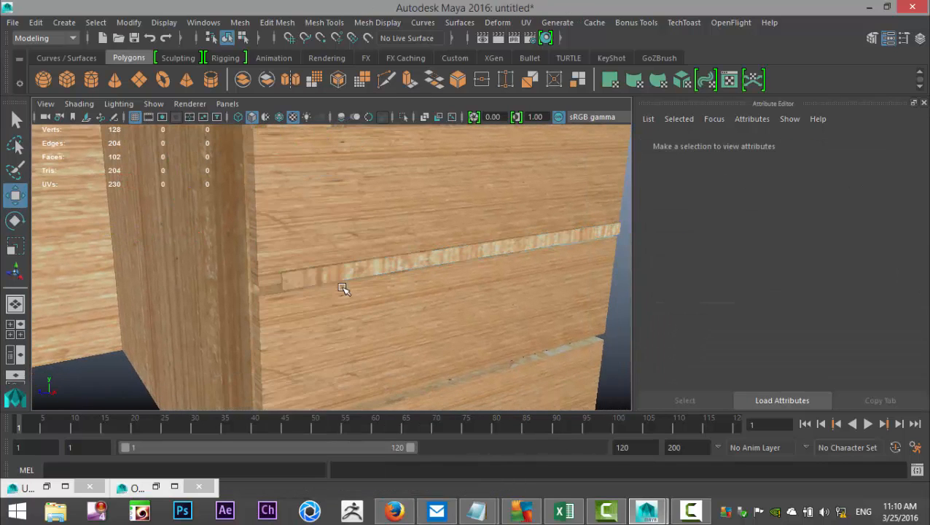
click(322, 272)
alt+drag(321, 330, 327, 295)
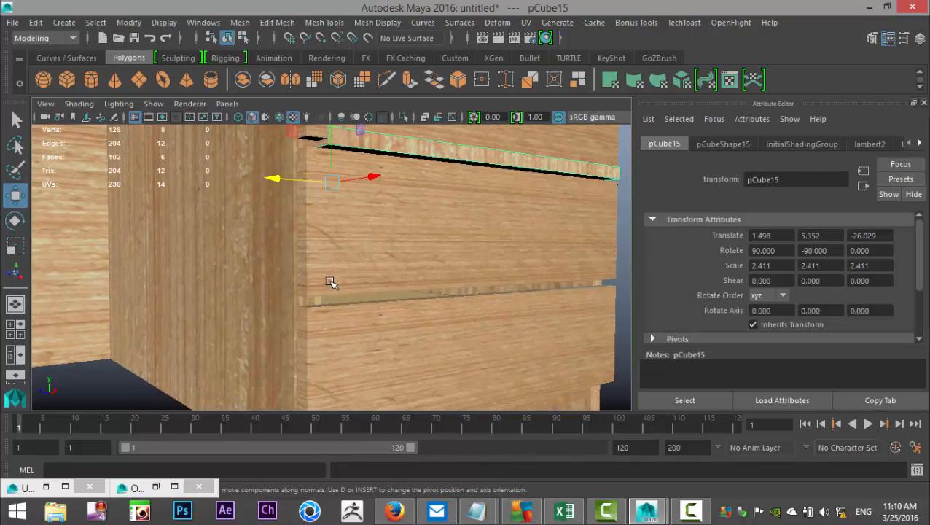
alt+middle_drag(332, 283, 333, 335)
alt+drag(331, 334, 359, 374)
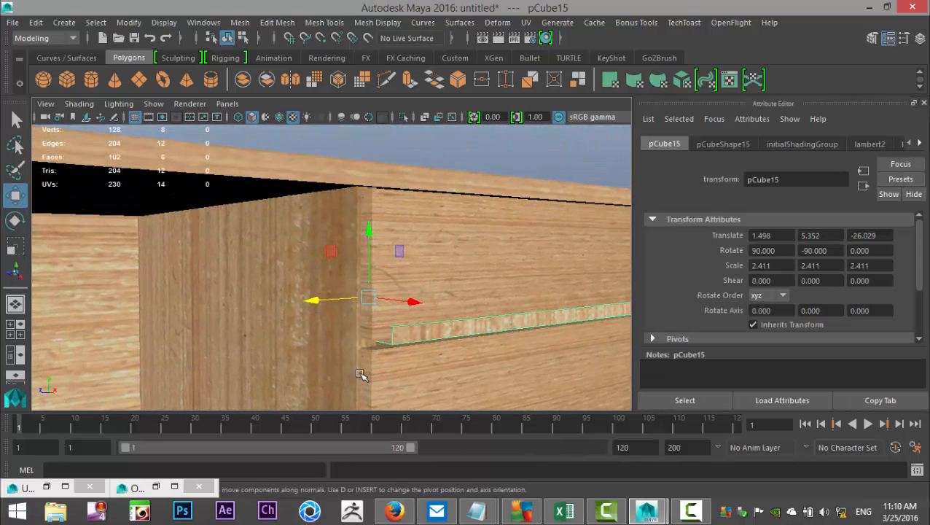
mouse_move(413, 305)
mouse_down()
mouse_move(401, 305)
mouse_move(410, 304)
mouse_up()
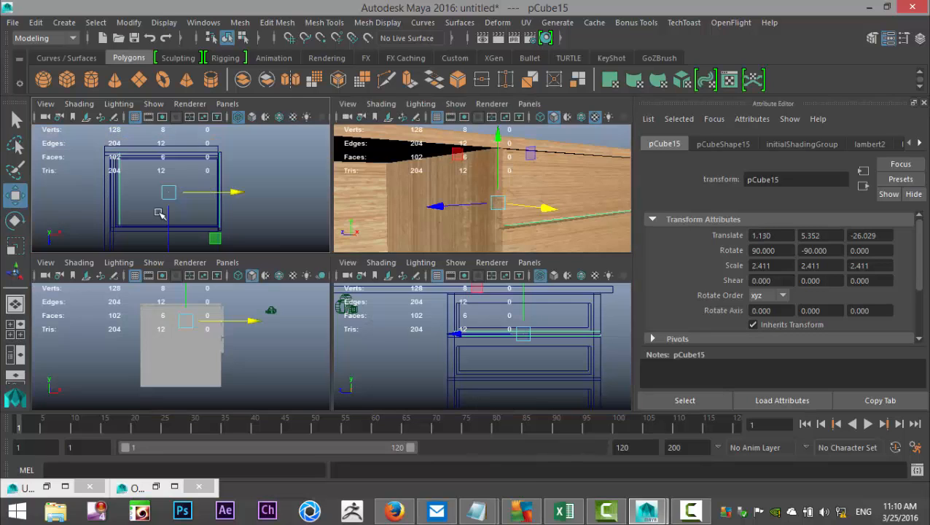
Slide the board further back along X to about 0.823 in the top view, so its front edge lines up with the desk frame
click(15, 328)
key(space)
scroll(331, 286, up, 3)
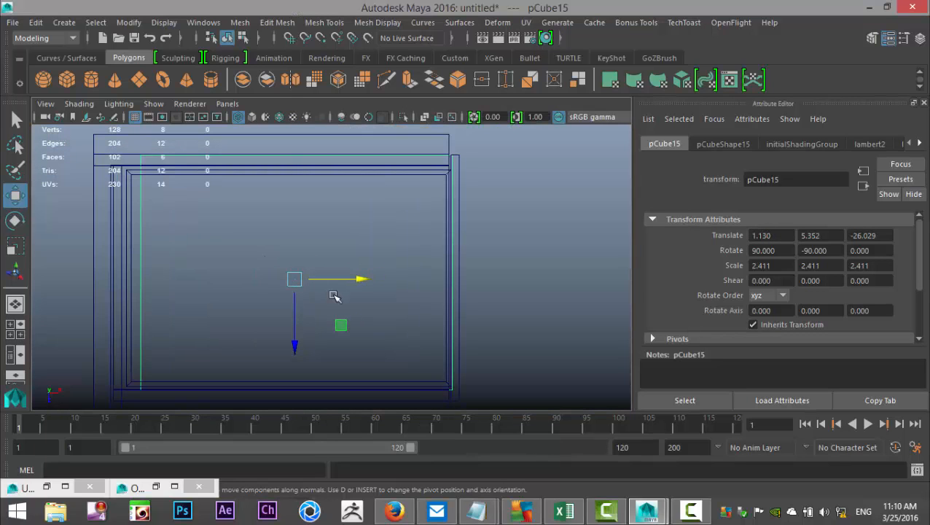
alt+middle_drag(358, 294, 444, 180)
scroll(430, 219, down, 7)
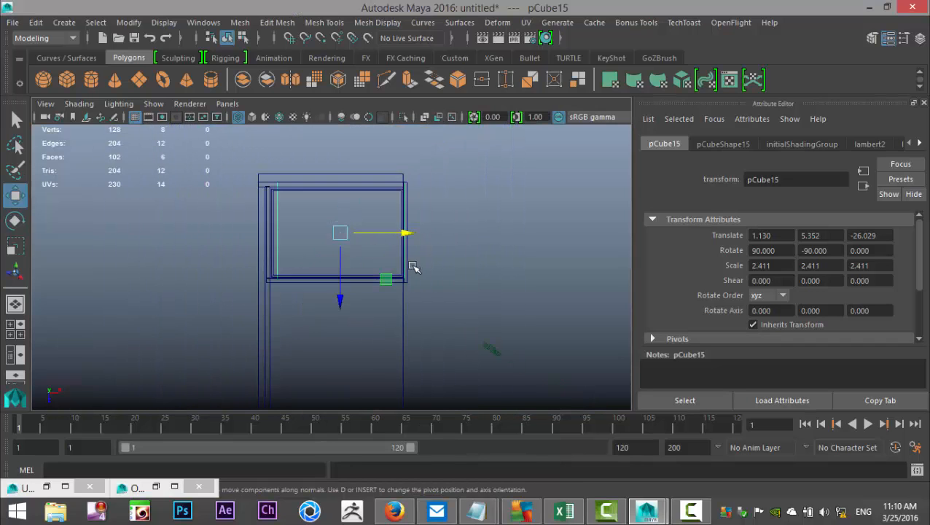
scroll(409, 289, up, 5)
alt+middle_drag(403, 257, 366, 364)
drag(370, 334, 364, 334)
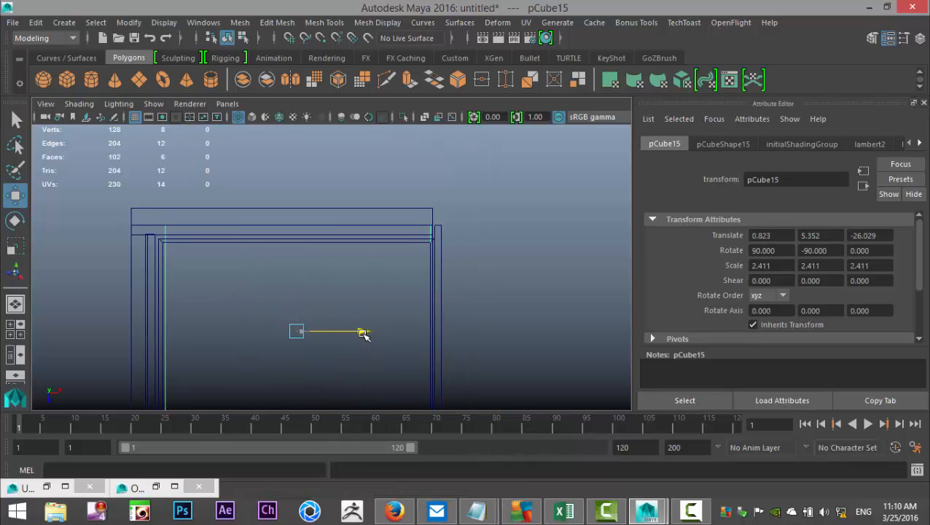
drag(364, 335, 364, 335)
Select the top drawer's front panel in the perspective view and delete it
click(9, 330)
key(space)
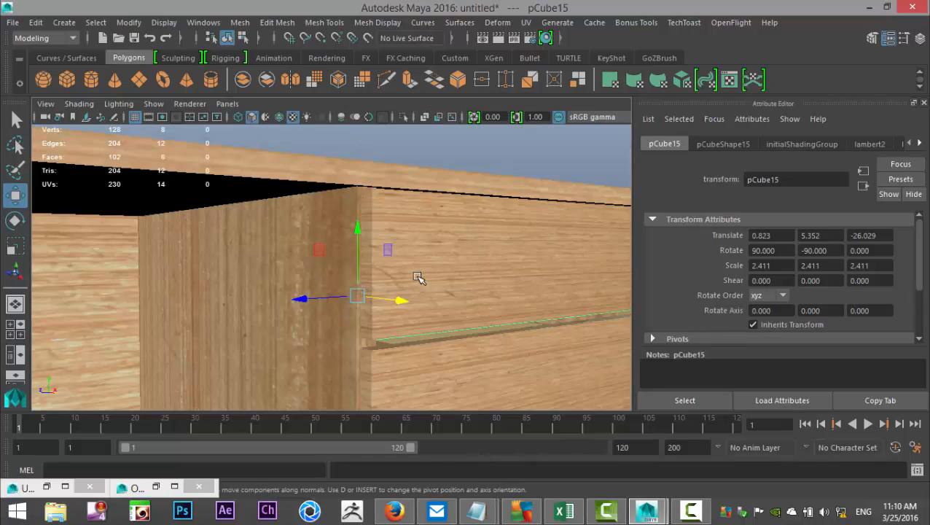
alt+drag(400, 260, 416, 211)
click(434, 176)
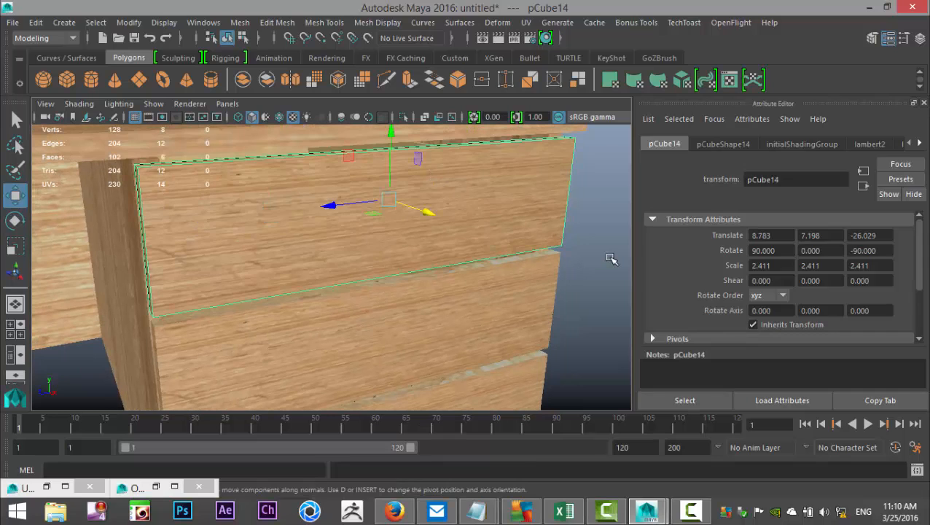
key(Delete)
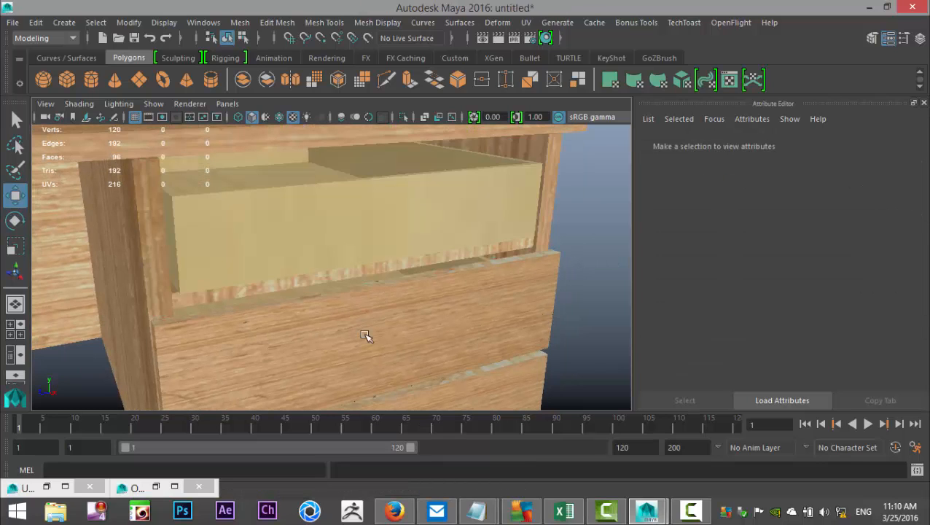
Open the UV layout of the divider board below the top drawer in the UV Editor and select all its faces
click(268, 287)
scroll(365, 287, up, 5)
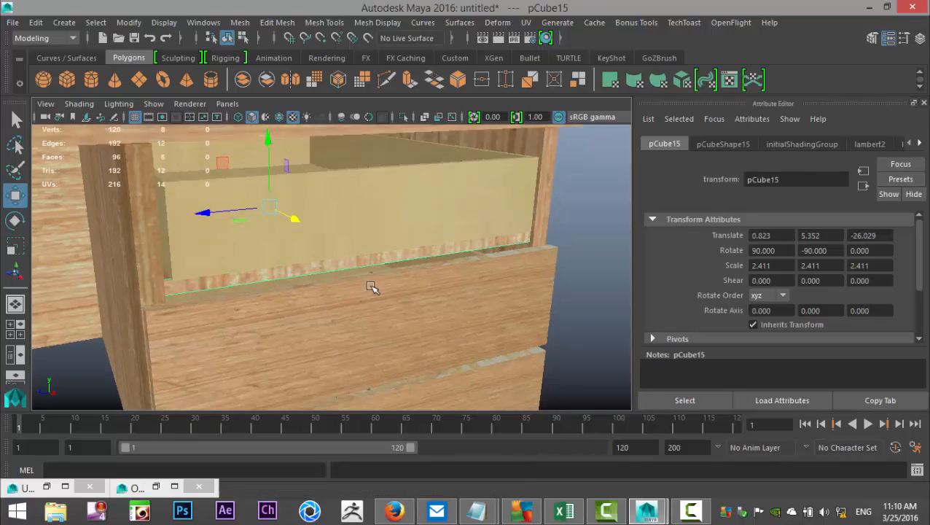
scroll(356, 282, down, 5)
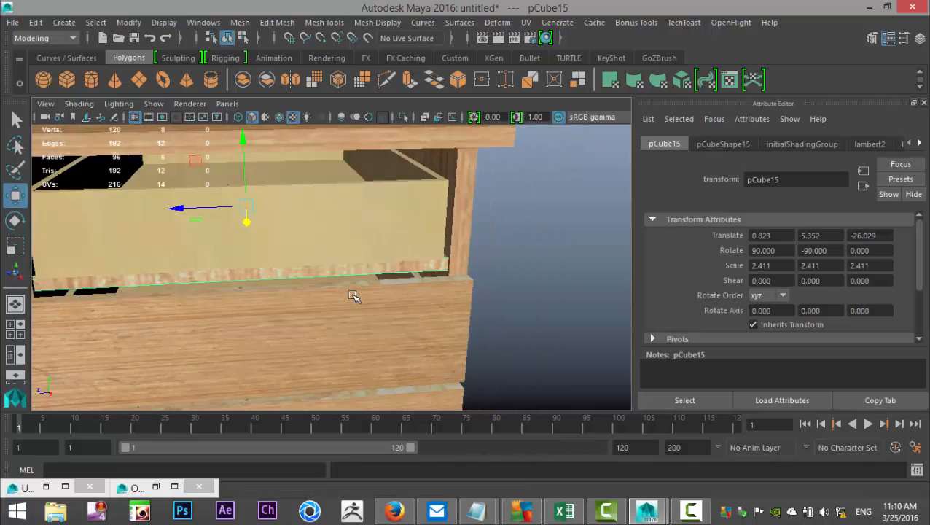
alt+middle_drag(363, 293, 401, 350)
mouse_move(401, 350)
alt+mouse_down()
mouse_move(401, 330)
mouse_move(400, 342)
alt+mouse_up()
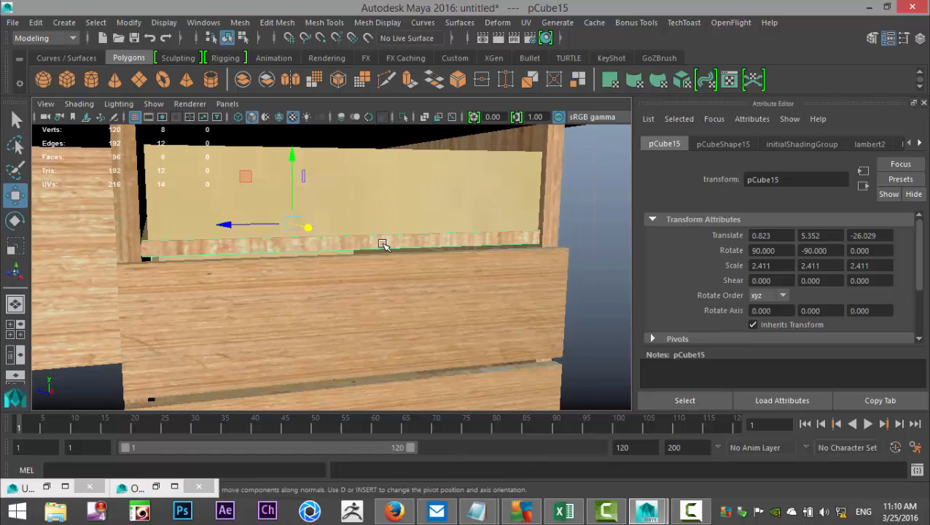
click(525, 22)
click(570, 29)
right_drag(543, 348, 523, 348)
click(523, 348)
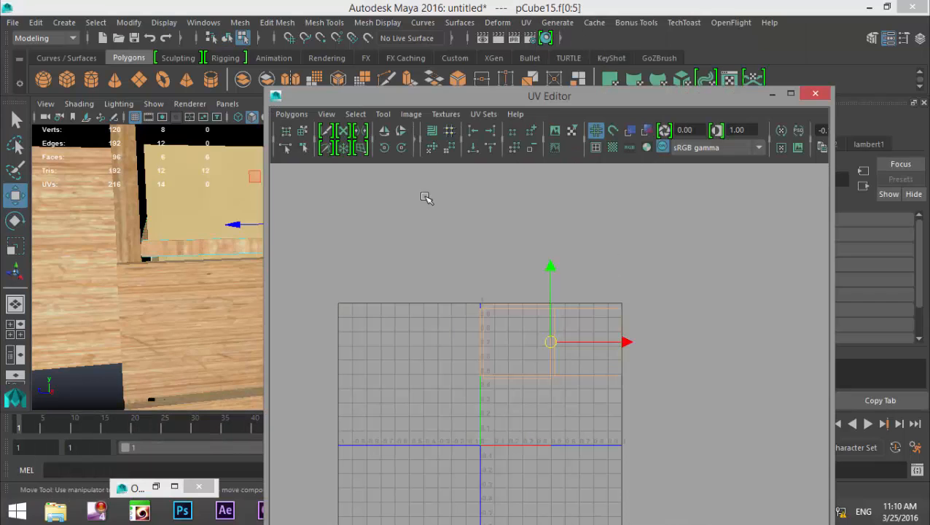
Rotate the board's UVs clockwise, lay them out automatically, and return to object selection
drag(392, 98, 513, 88)
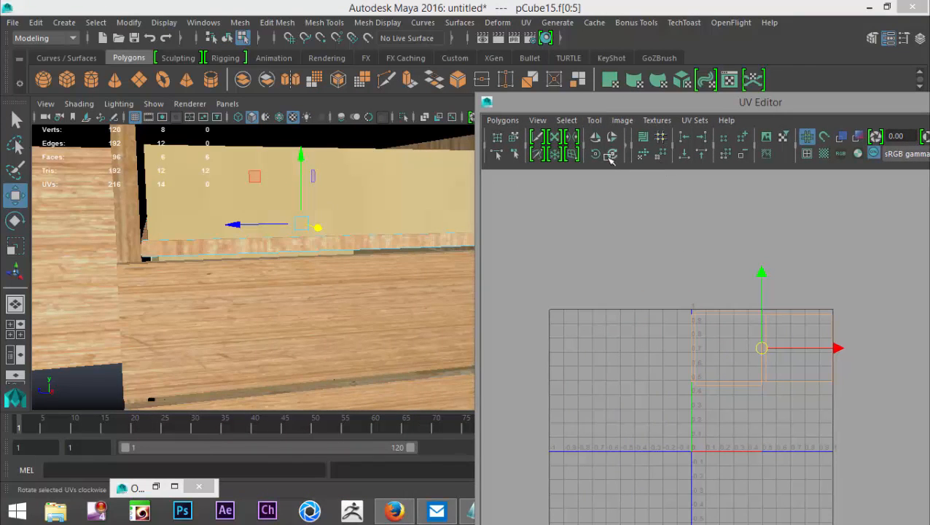
click(616, 154)
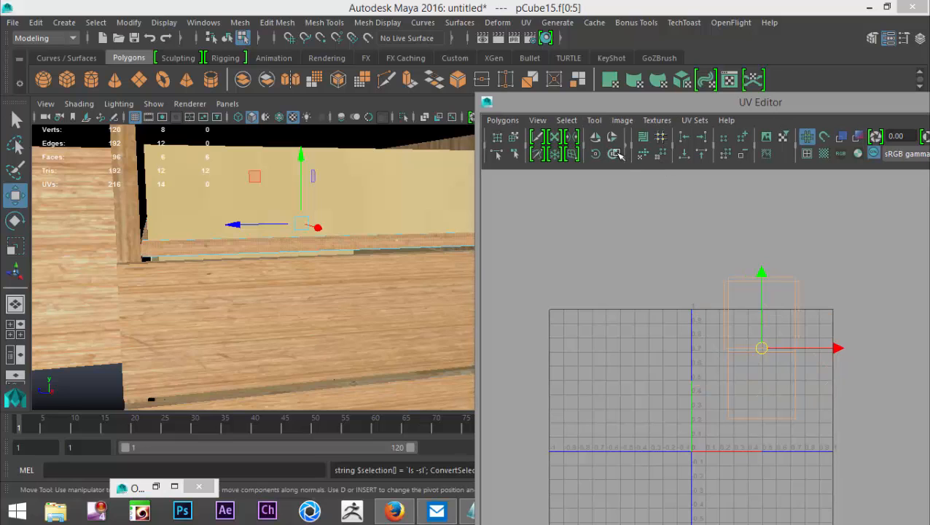
click(503, 120)
click(567, 344)
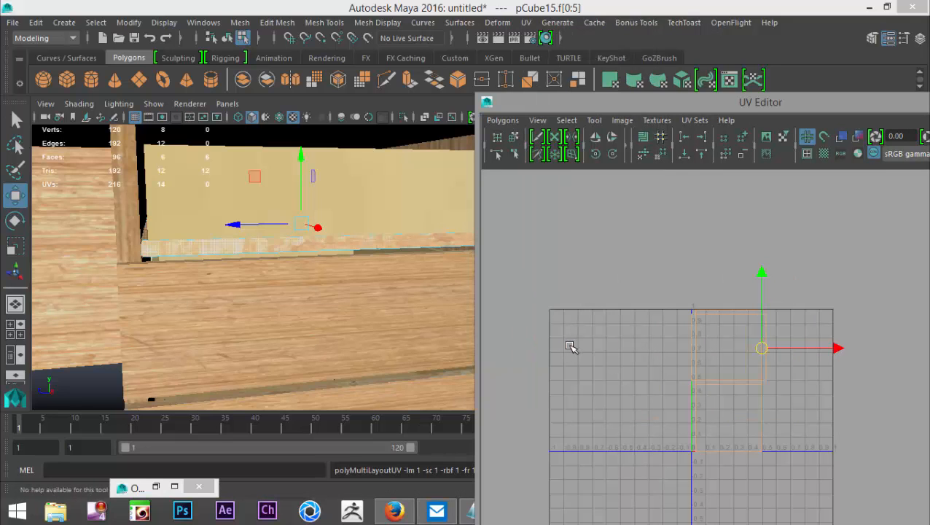
drag(849, 102, 672, 99)
click(803, 98)
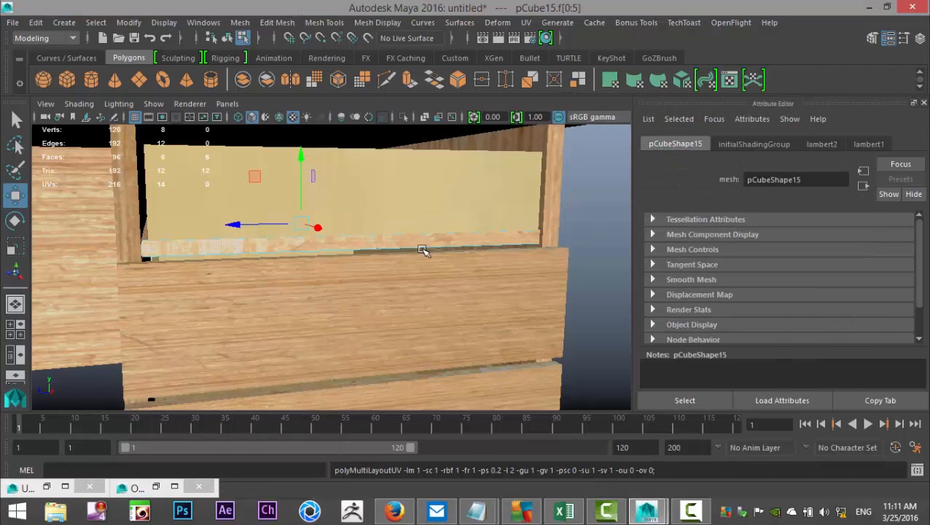
right_drag(414, 242, 486, 110)
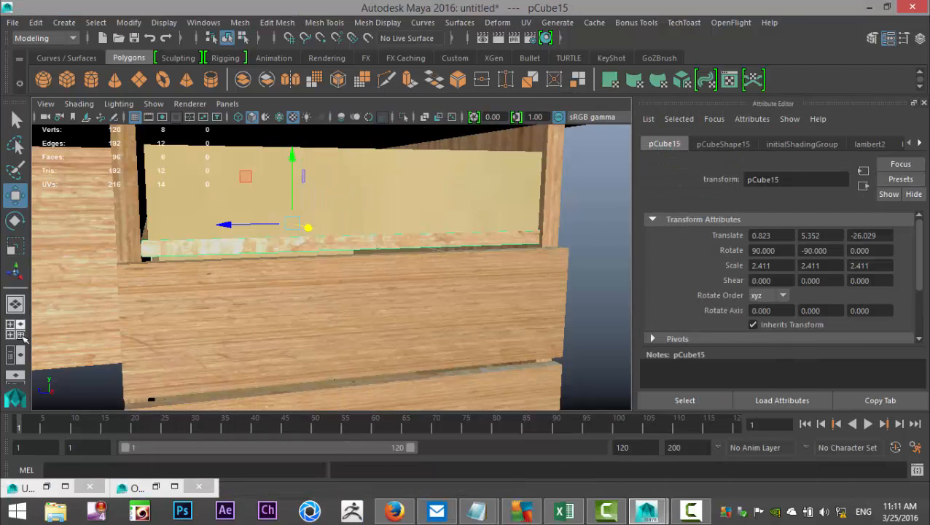
In the side view, duplicate the divider board down to Y 2.036 and repeat the duplicate with the same spacing to Y -1.280
click(15, 329)
key(space)
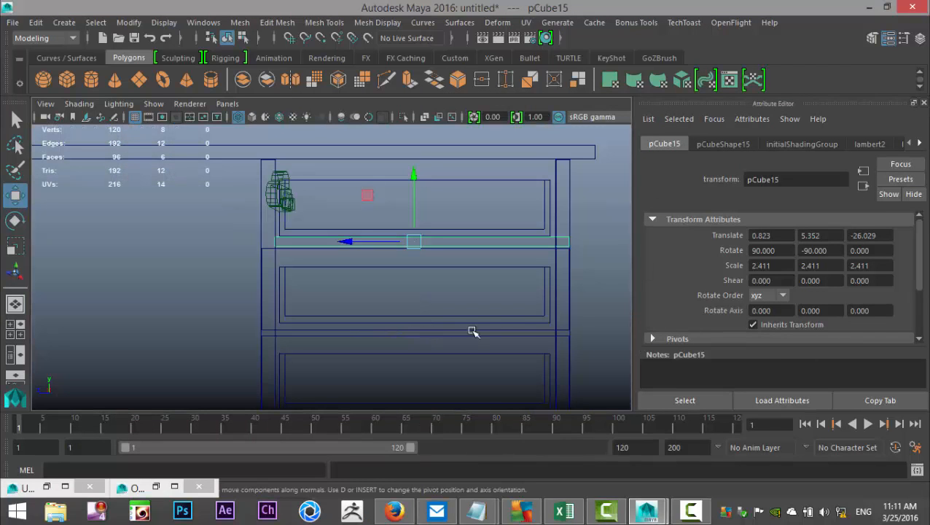
key(ctrl+d)
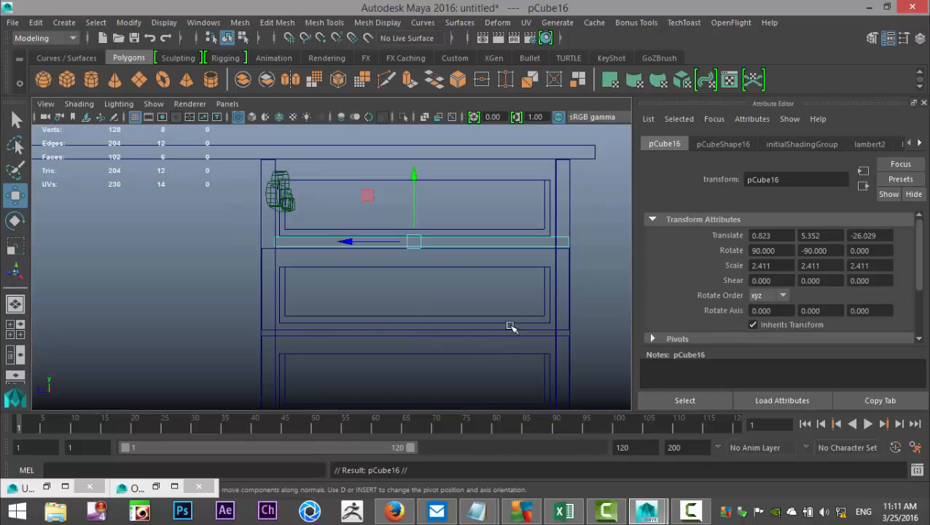
drag(414, 176, 423, 260)
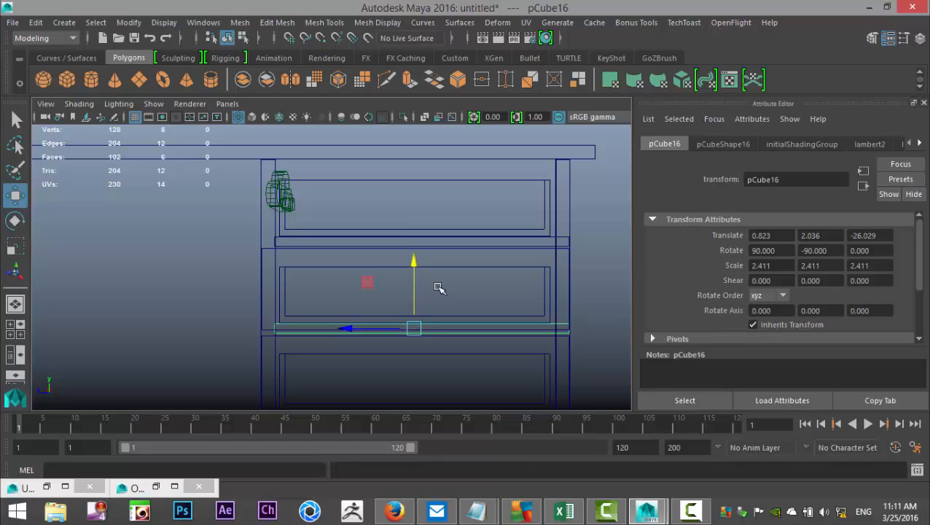
key(shift+d)
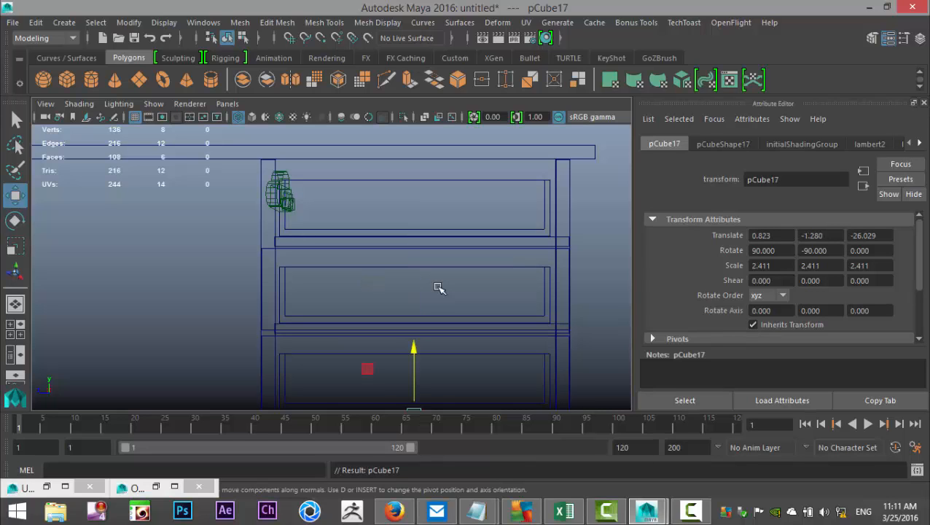
Move the lowest divider board's outer end vertices back to the inner face of the outer side panel
alt+middle_drag(437, 233, 402, 120)
alt+middle_drag(467, 320, 411, 341)
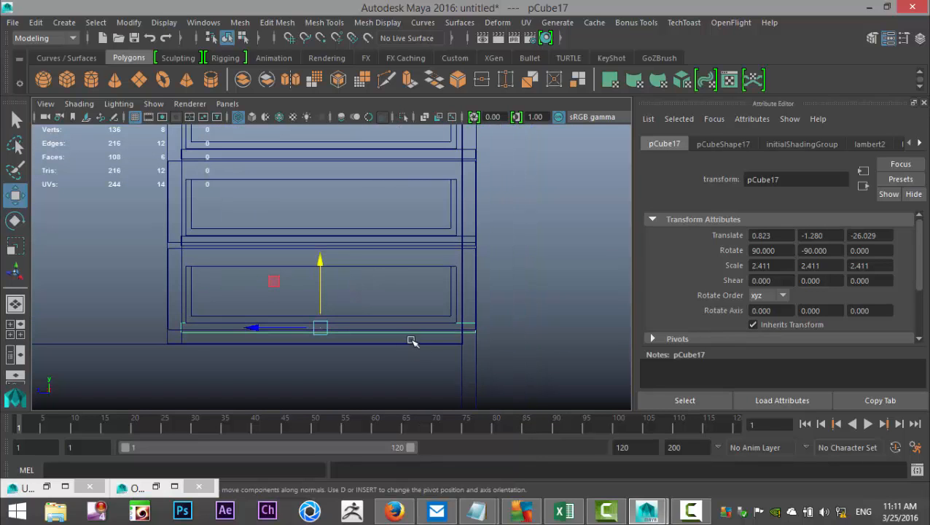
right_drag(459, 336, 404, 131)
drag(468, 309, 483, 346)
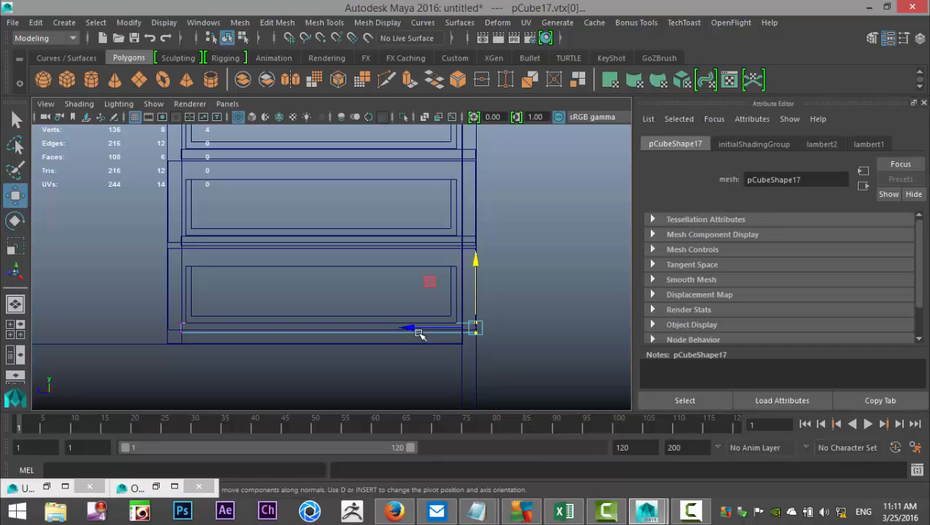
drag(408, 326, 400, 335)
Shorten the middle divider board by moving its outer end vertices to the inner face of the outer side panel
alt+middle_drag(469, 326, 456, 415)
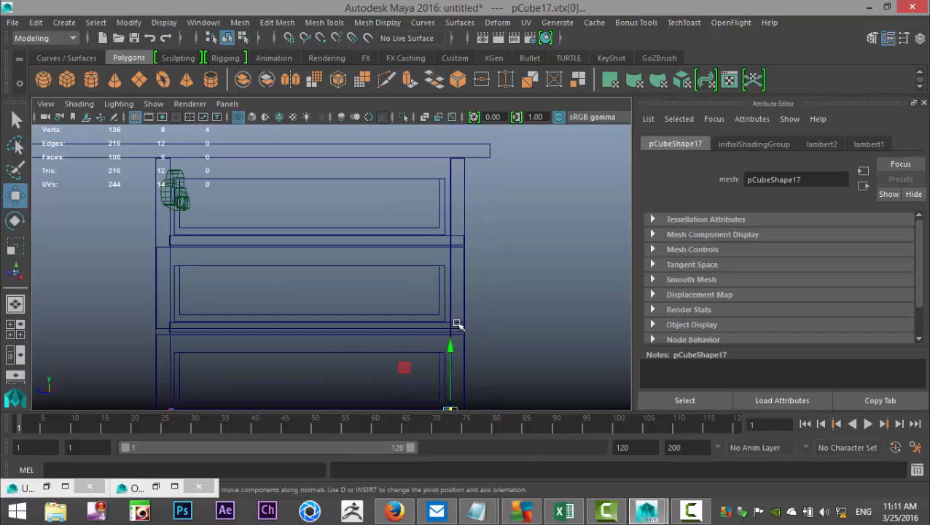
click(458, 324)
right_drag(456, 323, 393, 180)
drag(474, 309, 446, 368)
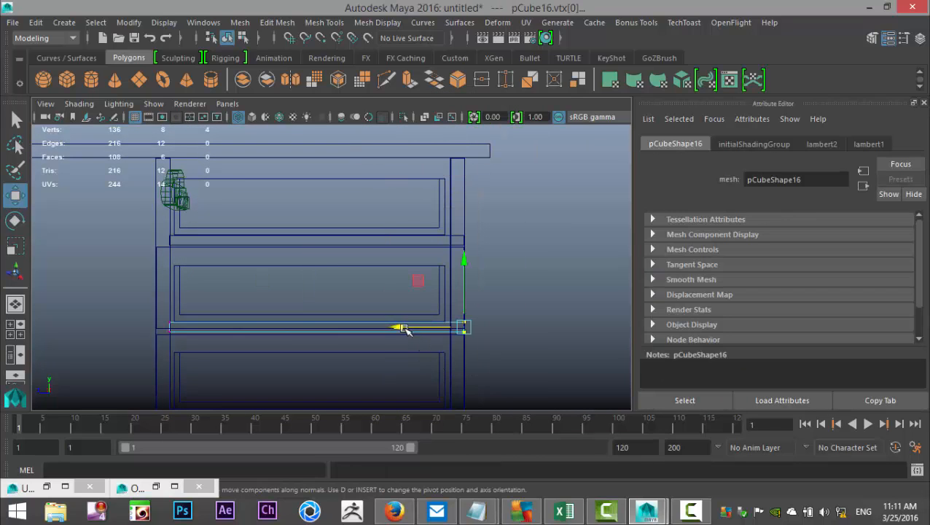
drag(398, 329, 390, 328)
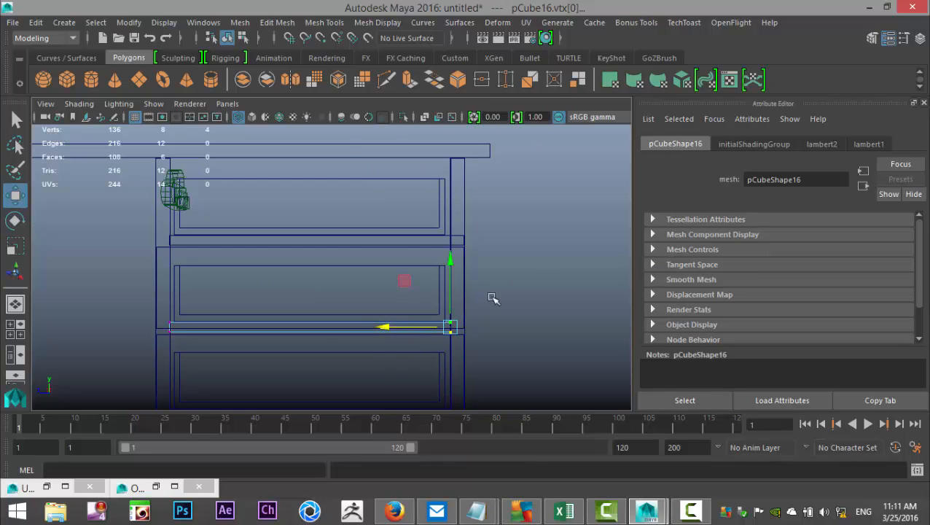
Pull the top divider board's outer end vertices in along Z to meet the outer side panel's inner face
alt+middle_drag(534, 273, 529, 332)
click(455, 294)
right_drag(451, 294, 390, 132)
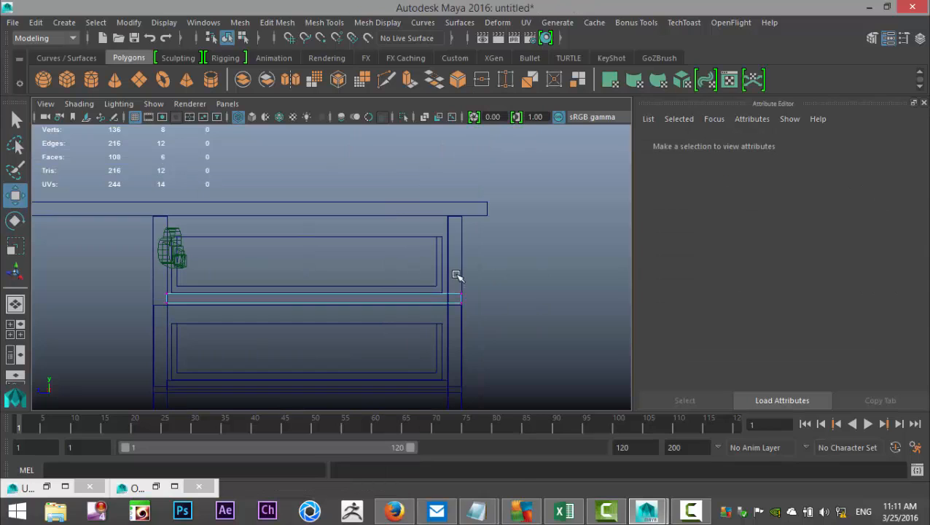
drag(456, 276, 474, 346)
drag(412, 302, 385, 304)
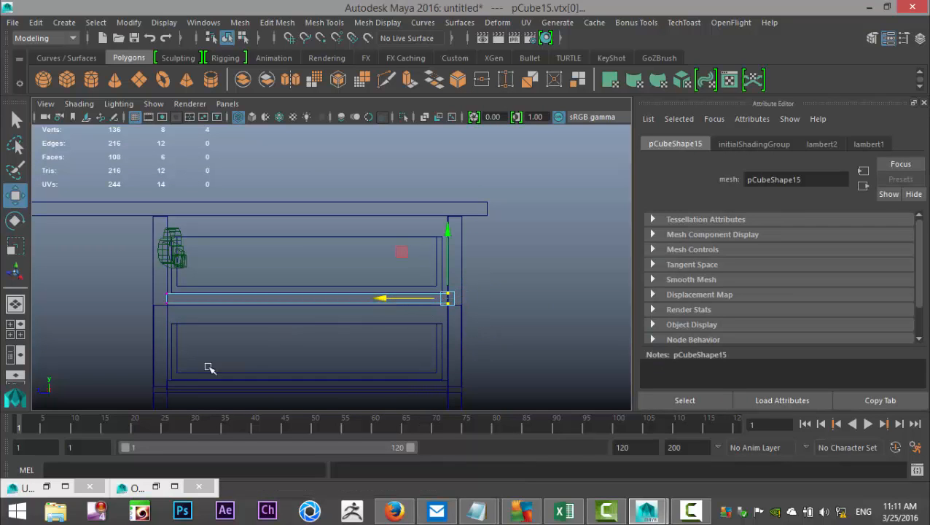
Return to the perspective view, show all hidden objects and clear the selection
click(15, 329)
key(space)
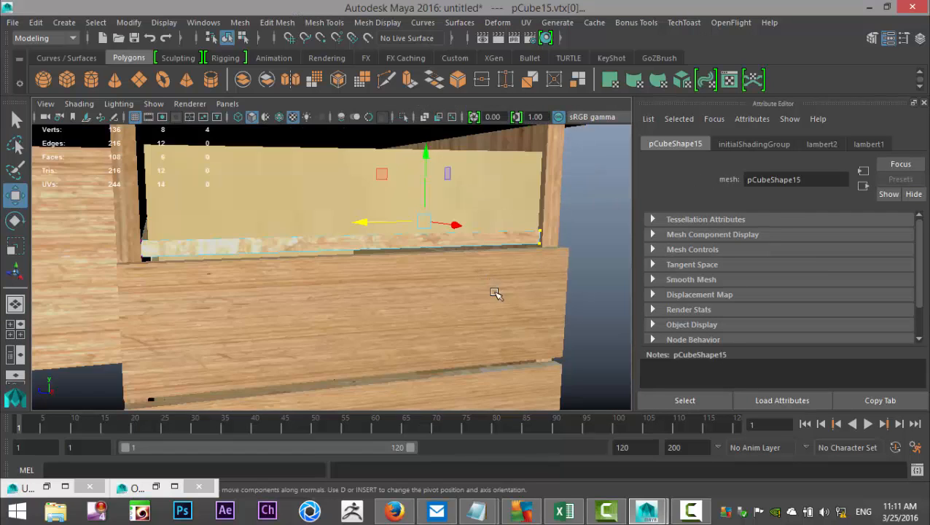
scroll(495, 293, down, 5)
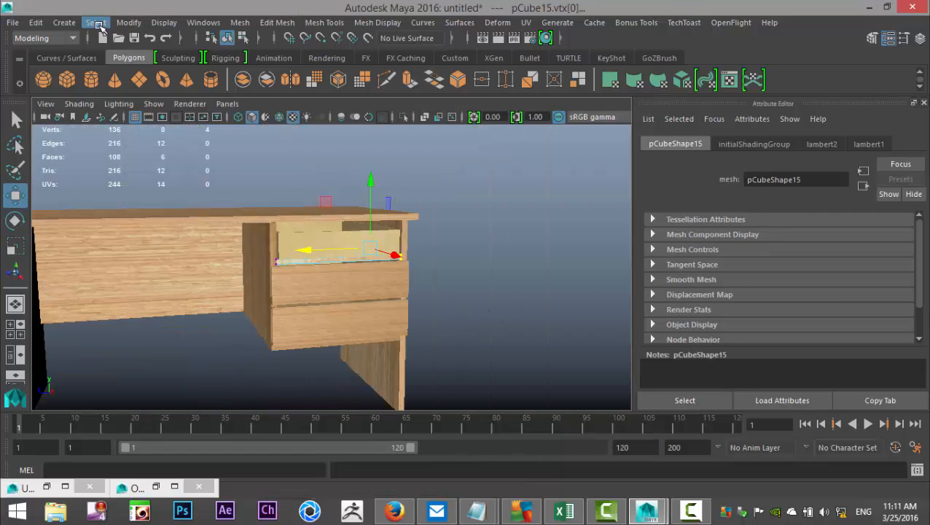
click(164, 23)
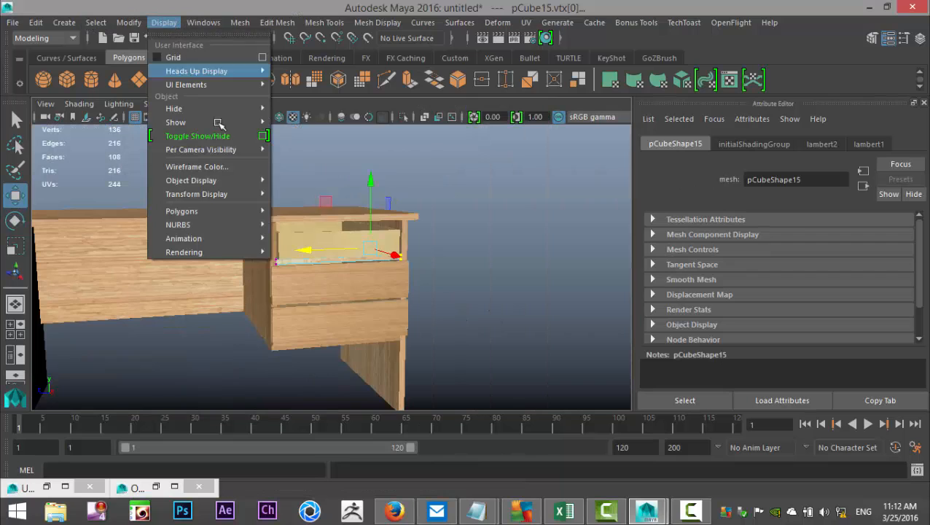
mouse_move(248, 124)
click(312, 176)
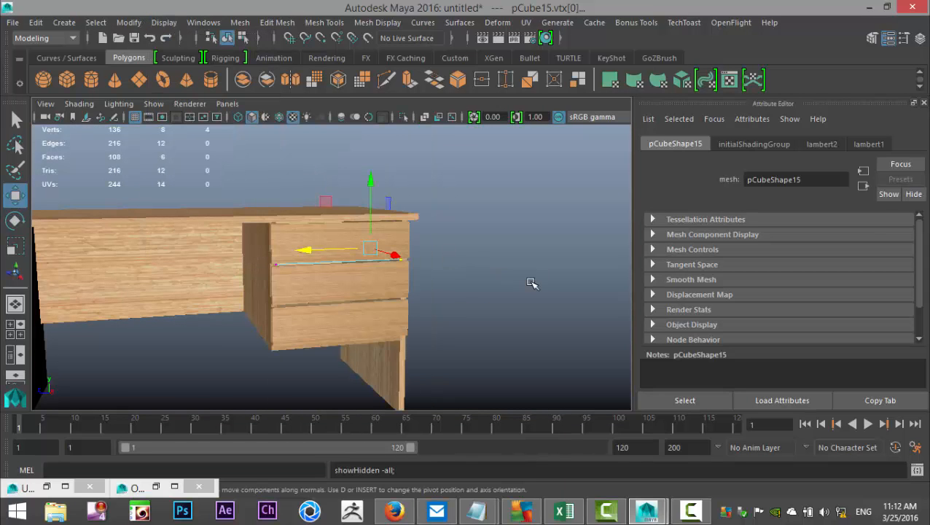
click(531, 285)
alt+drag(524, 329, 500, 345)
scroll(527, 323, up, 4)
scroll(503, 326, down, 5)
scroll(508, 338, up, 6)
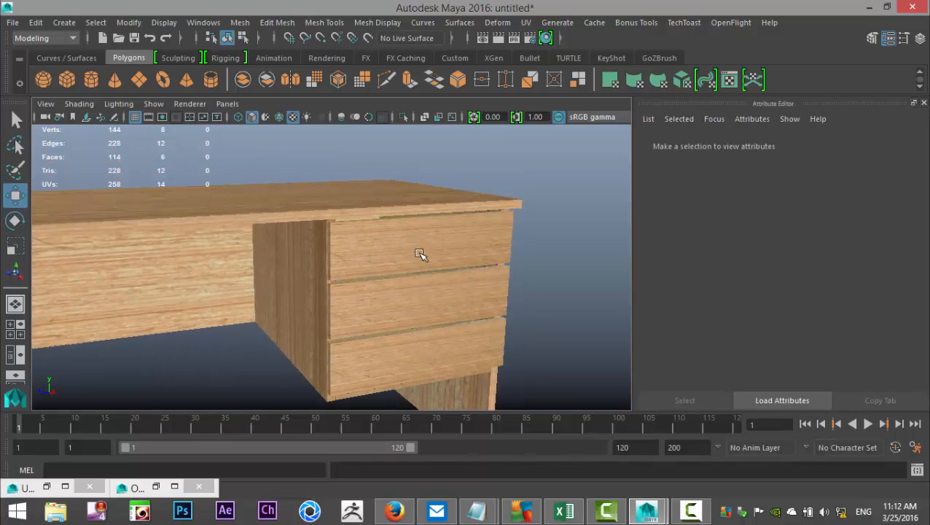
Select the Desk group in the Outliner, hide it, and put the Outliner away
click(253, 206)
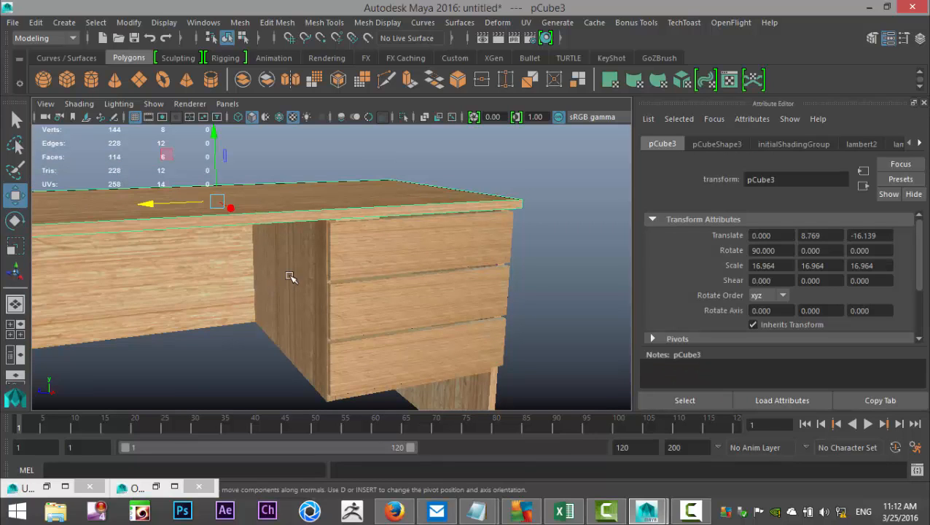
click(203, 22)
click(216, 143)
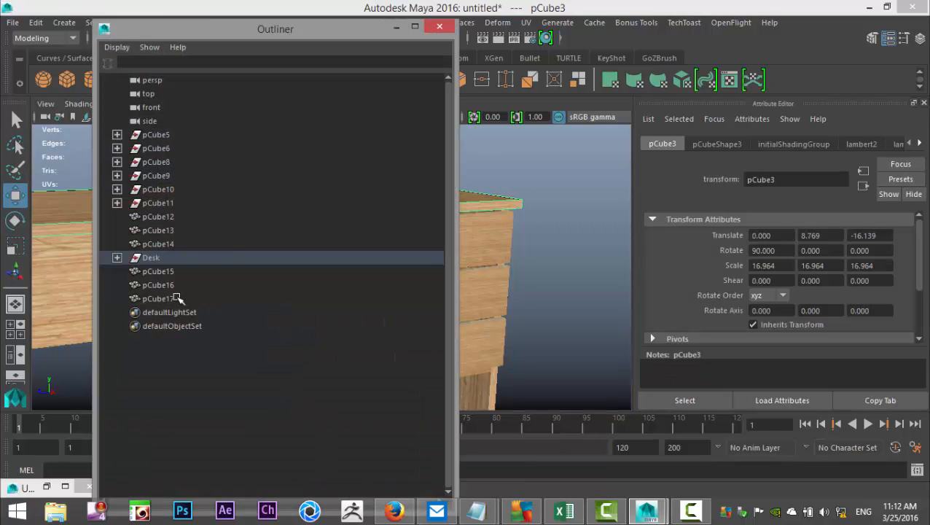
click(152, 259)
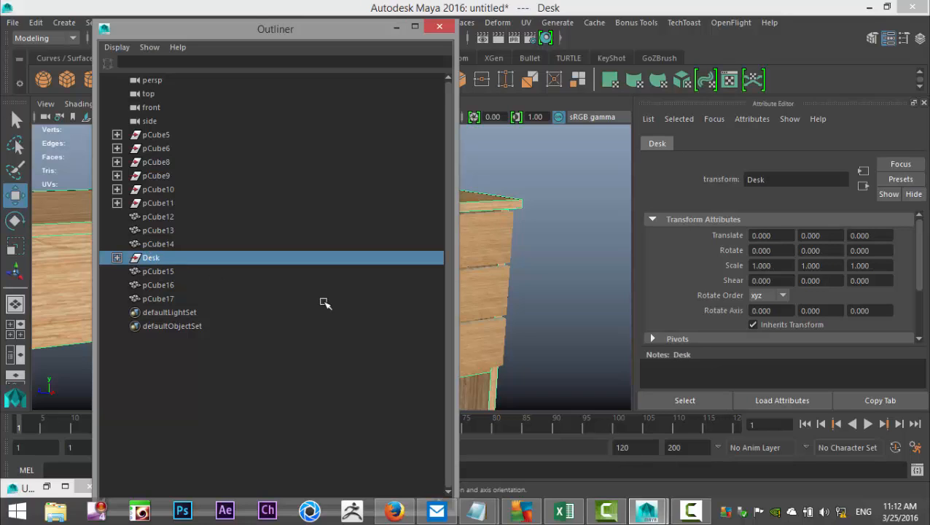
key(ctrl+h)
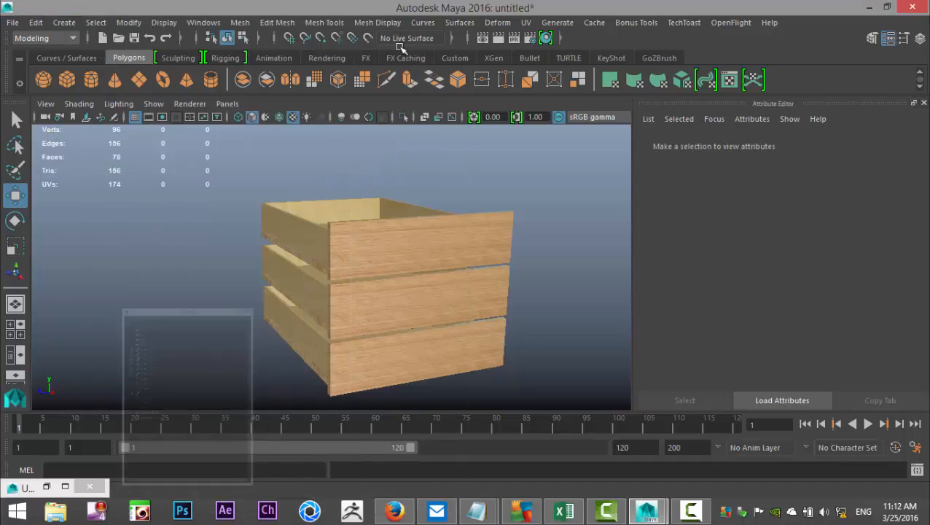
click(395, 27)
Try combining the top drawer's box and front panel into one mesh, and undo the combine
scroll(399, 177, down, 2)
alt+drag(399, 177, 473, 266)
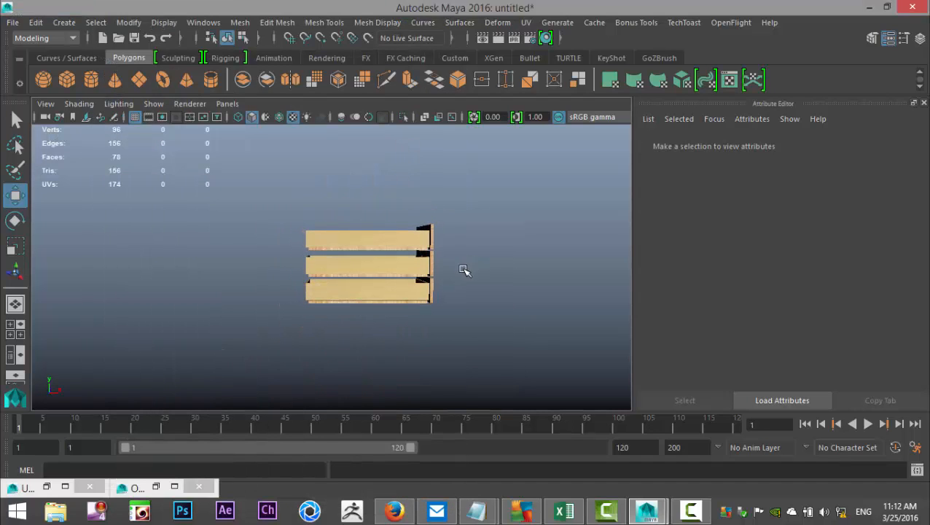
scroll(459, 276, up, 6)
alt+drag(365, 305, 287, 313)
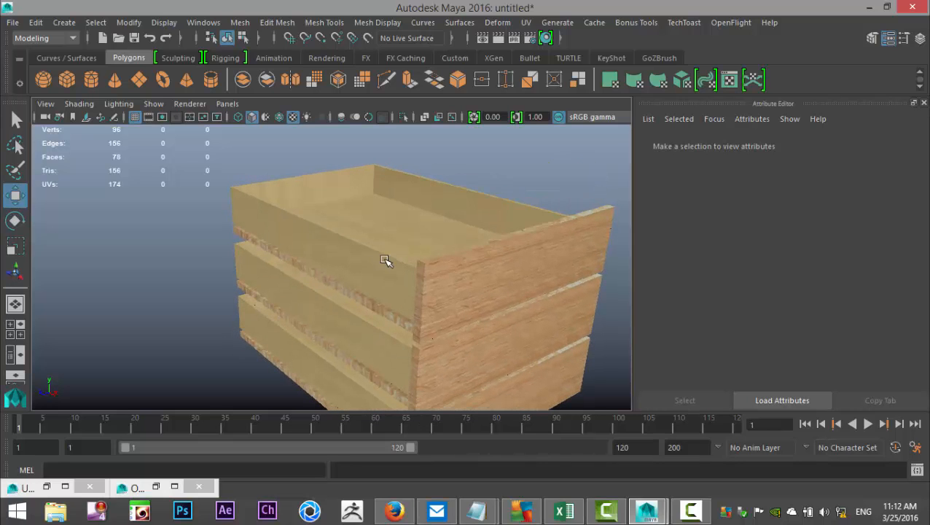
click(385, 260)
click(463, 289)
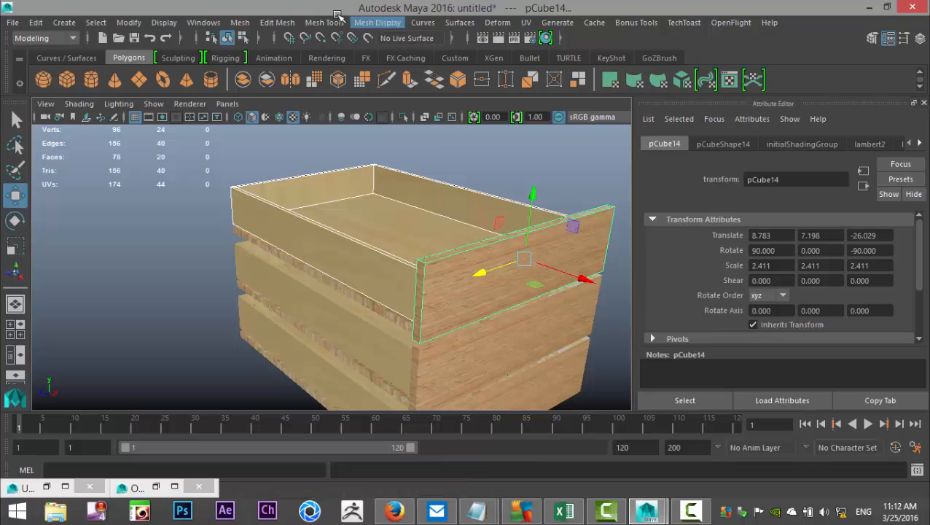
click(241, 22)
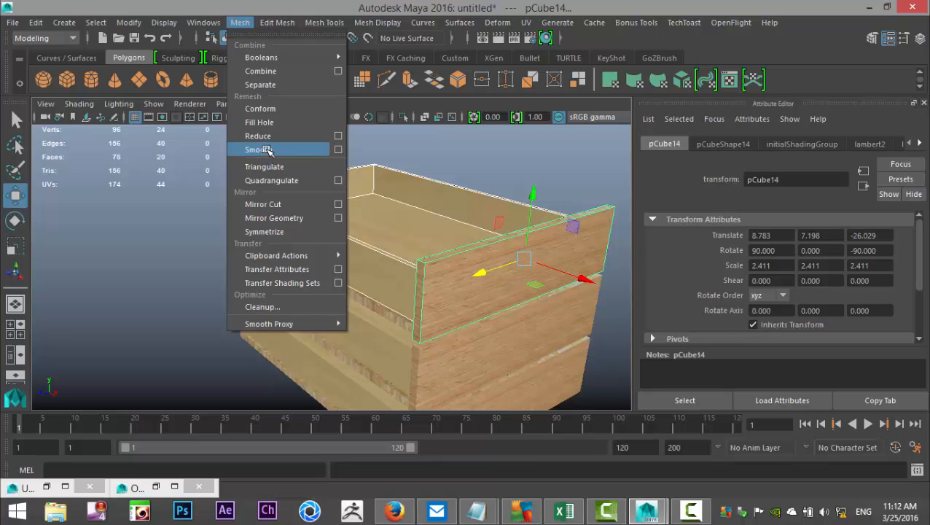
click(263, 70)
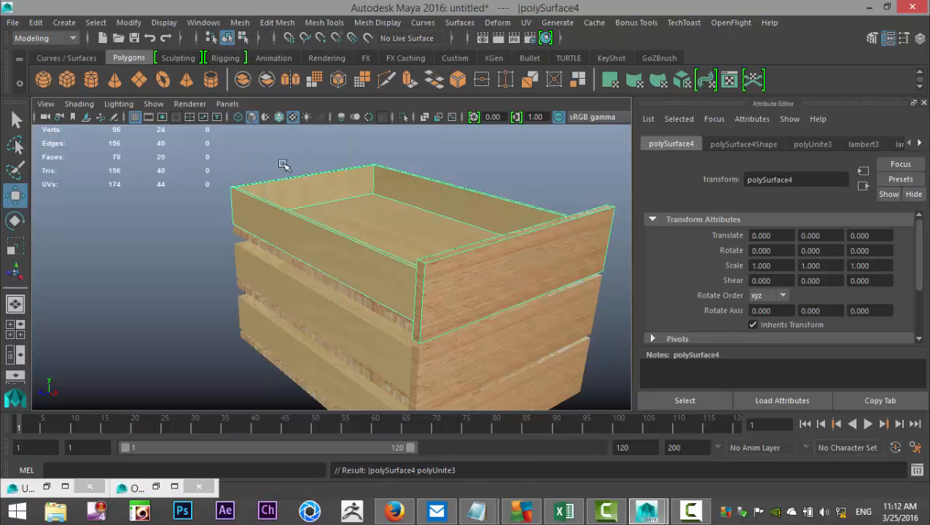
key(ctrl+z)
Combine the middle drawer's box and front panel into one mesh, and do the same for the bottom drawer
click(450, 372)
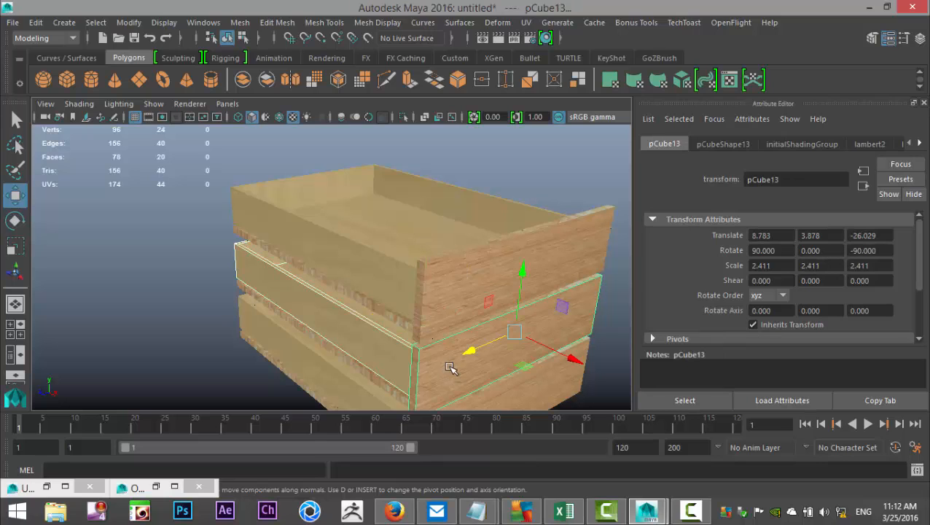
key(g)
alt+middle_drag(440, 362, 429, 247)
click(353, 272)
shift+click(423, 284)
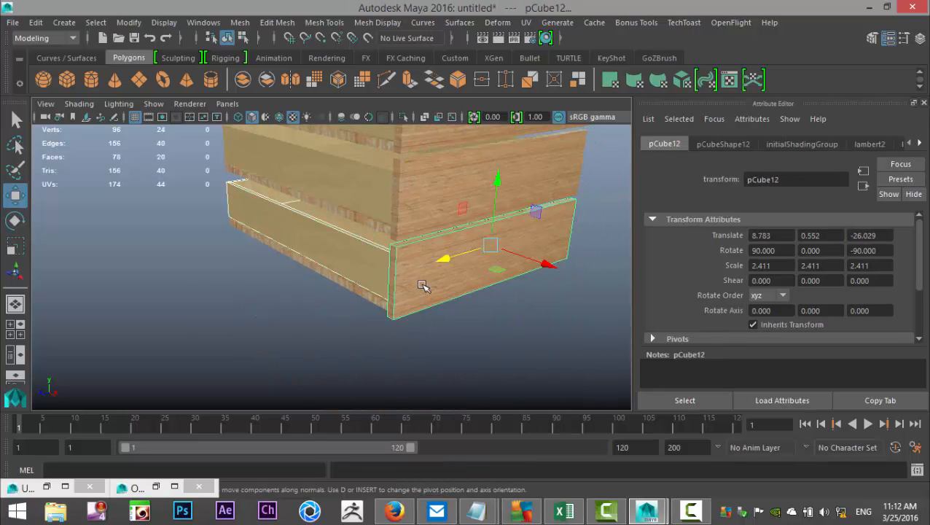
key(g)
scroll(434, 281, down, 5)
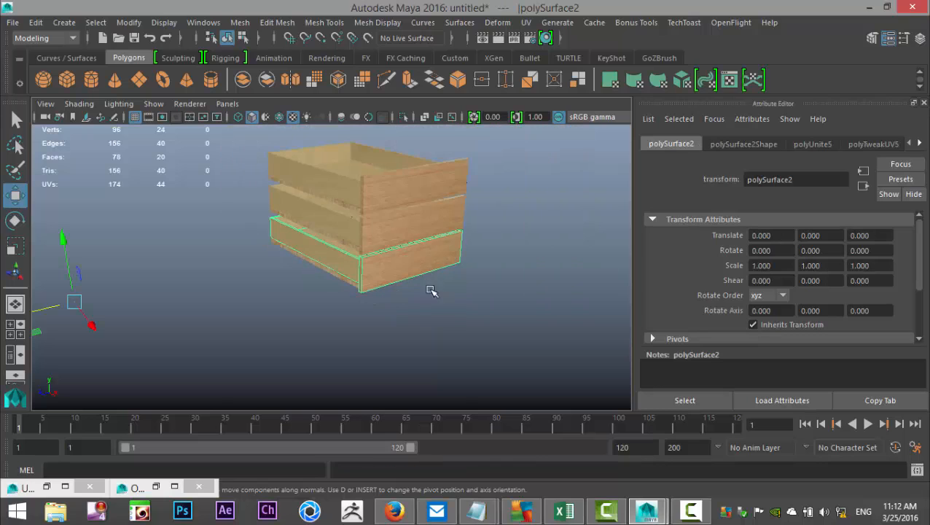
Select the three combined drawers, show all hidden objects, and hide the drawers so only the desk frame remains
click(412, 188)
shift+click(401, 228)
shift+click(412, 281)
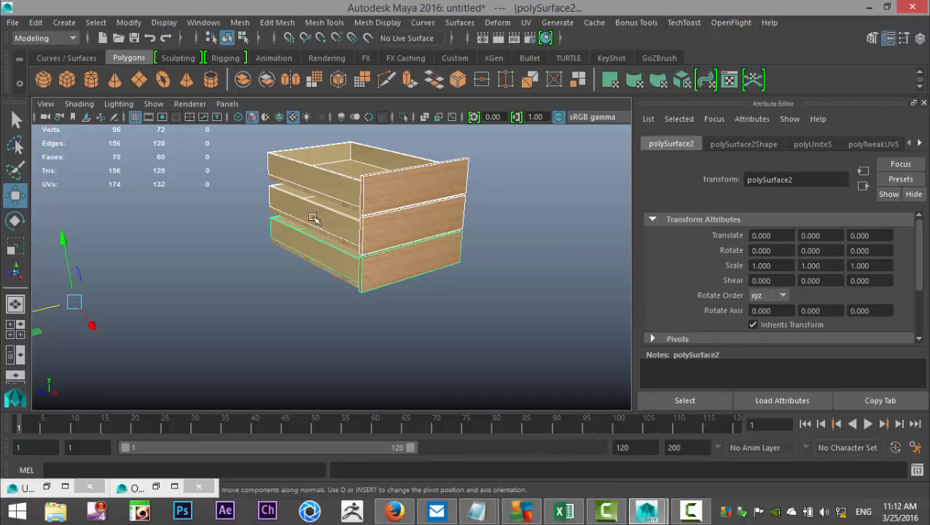
click(164, 22)
mouse_move(219, 123)
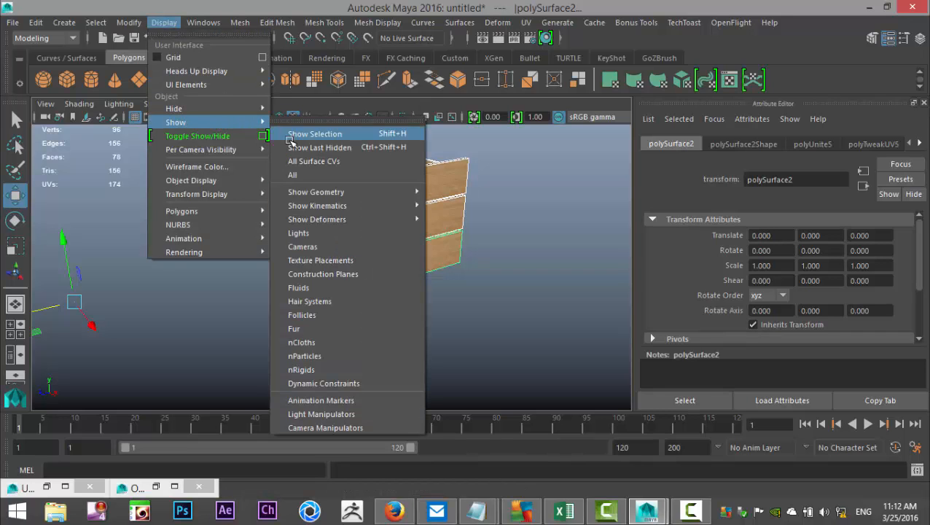
click(295, 175)
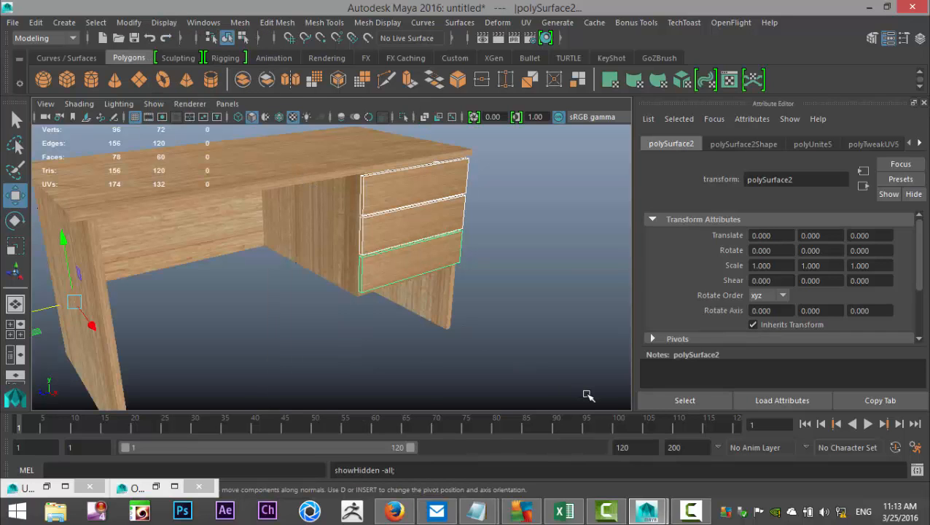
key(Delete)
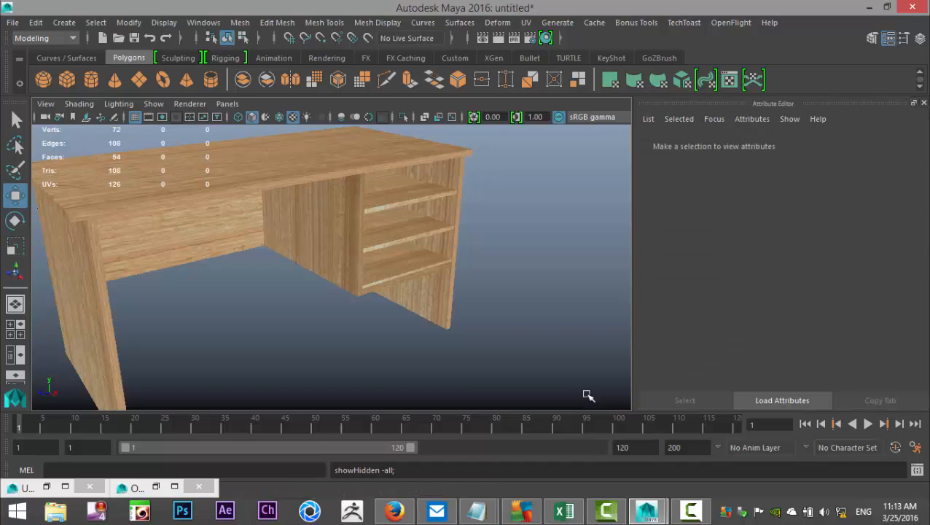
Group the three divider boards, desktop, back panel and both outer side panels, and clear the selection
alt+drag(588, 395, 492, 339)
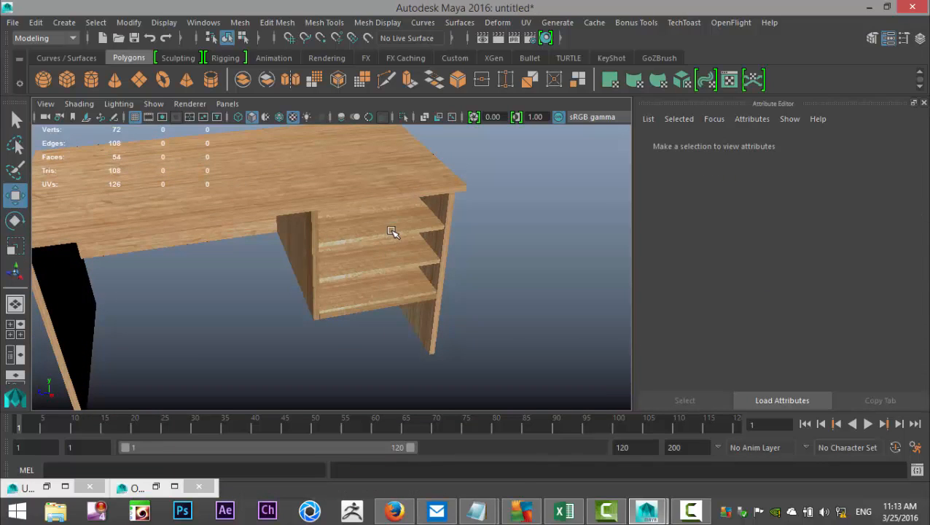
click(391, 231)
shift+click(400, 267)
shift+click(399, 293)
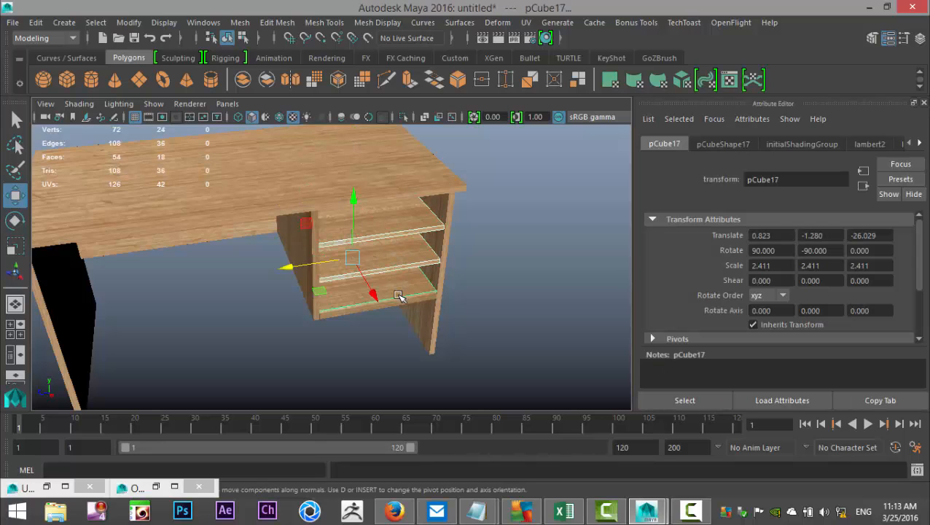
click(272, 201)
click(254, 237)
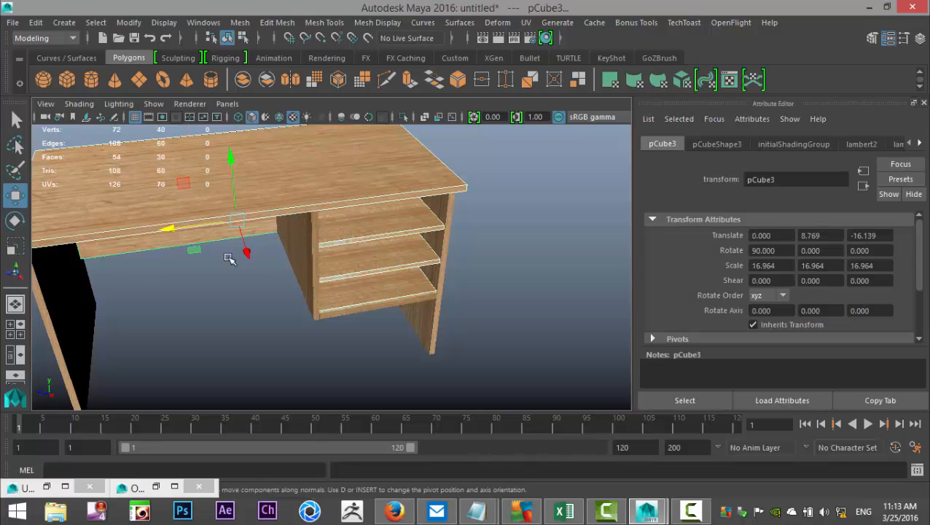
click(74, 321)
click(435, 329)
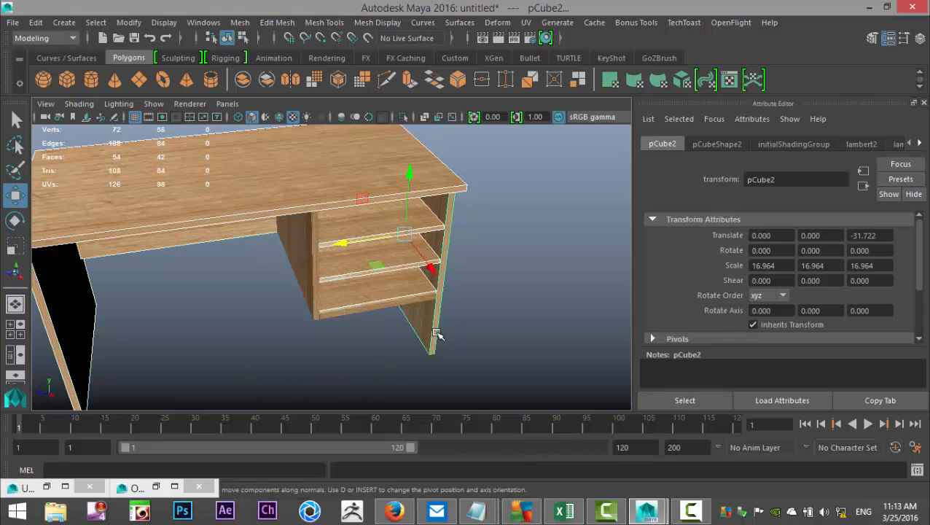
key(ctrl+g)
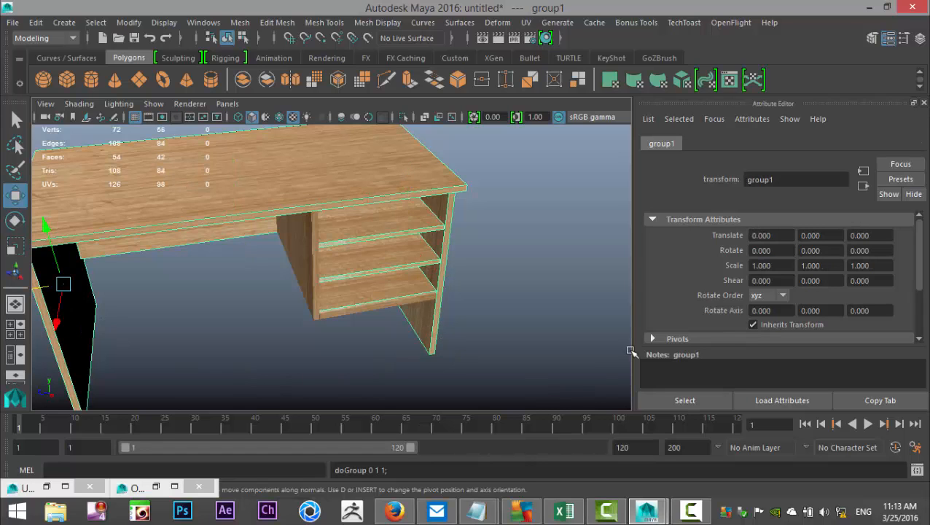
click(561, 311)
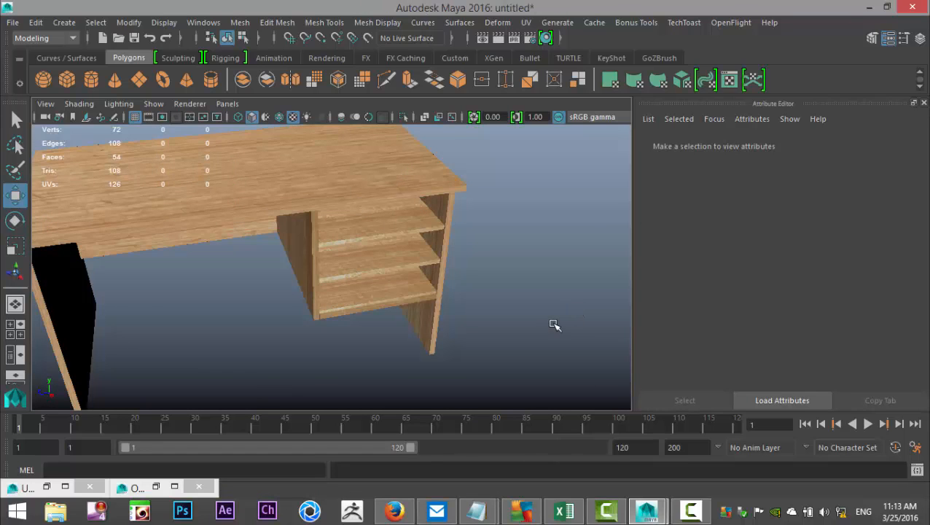
Show all hidden objects to bring the three drawers back into the desk
scroll(553, 324, down, 4)
alt+drag(532, 336, 528, 310)
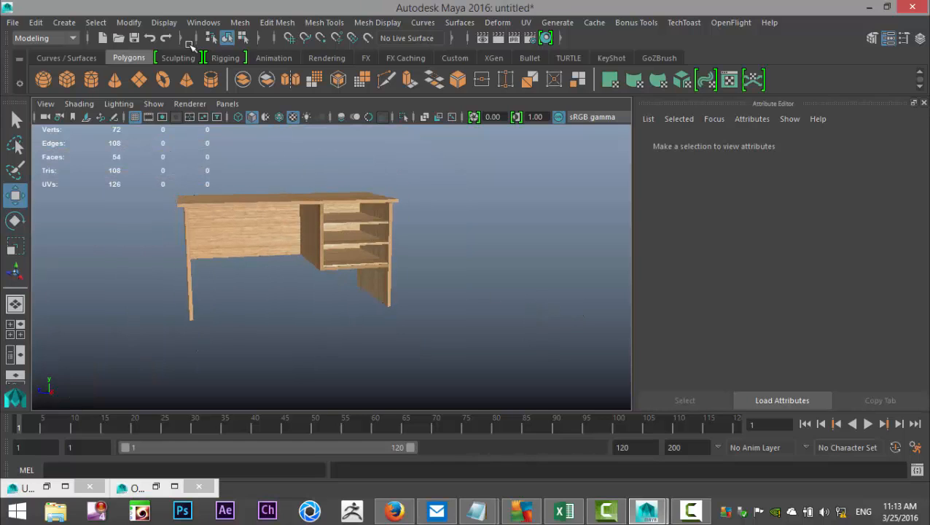
click(164, 23)
mouse_move(243, 115)
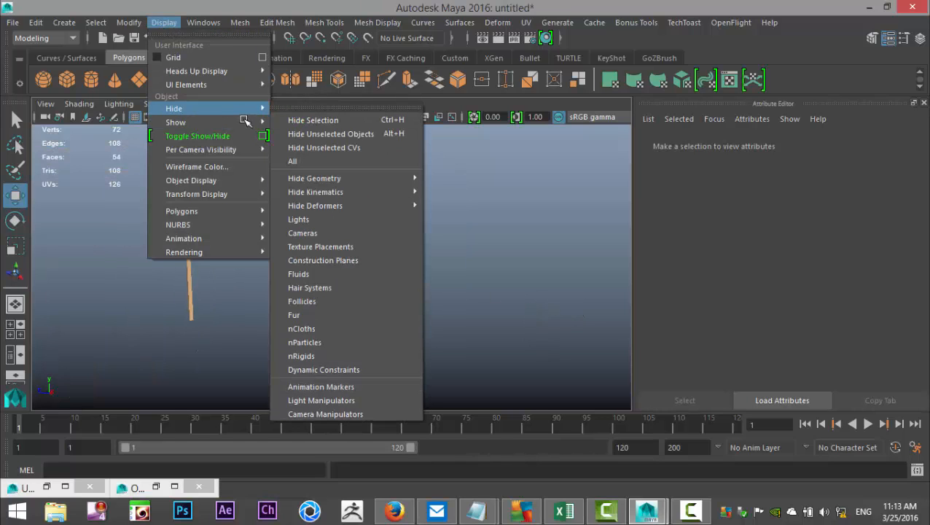
click(301, 174)
scroll(483, 286, up, 2)
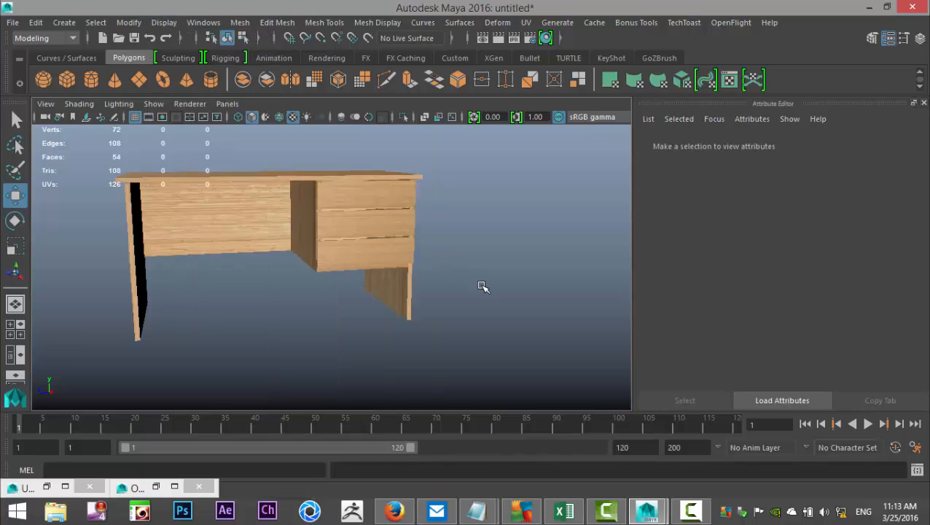
scroll(483, 286, up, 3)
alt+drag(504, 286, 483, 307)
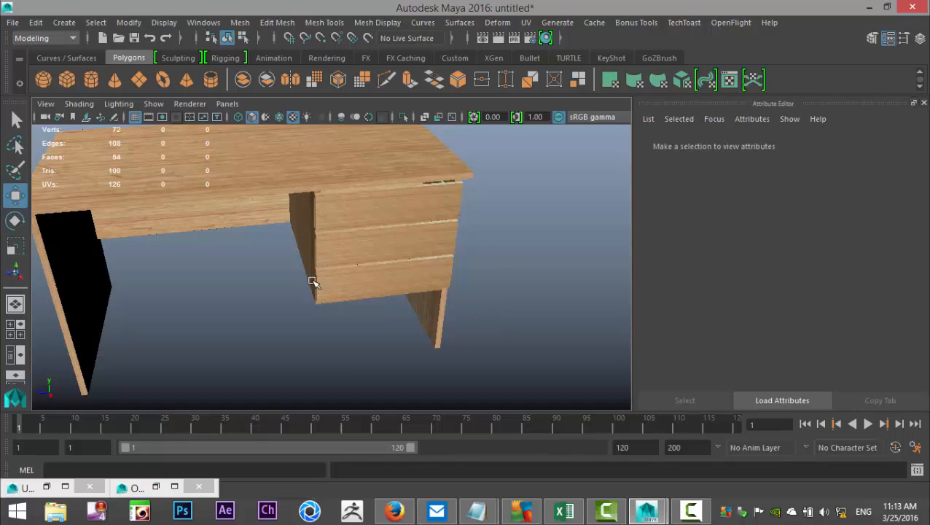
scroll(306, 286, down, 3)
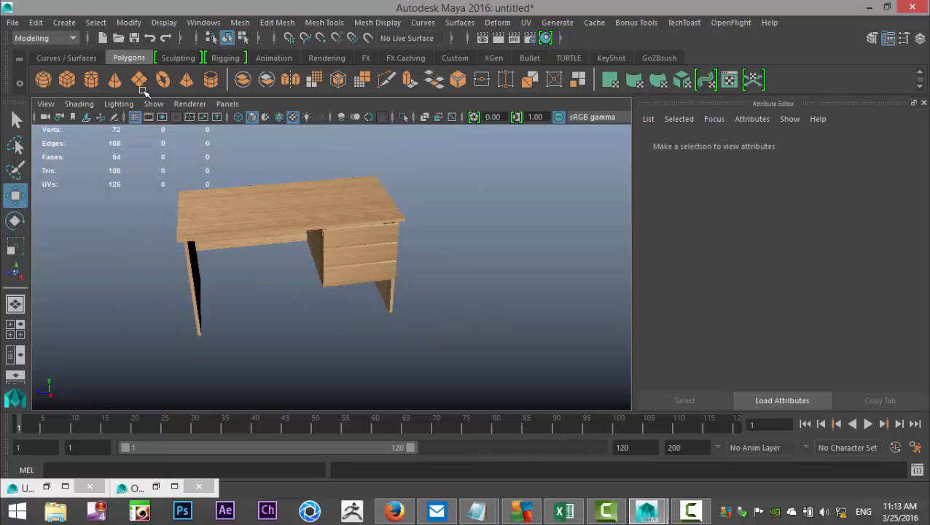
Create a polygon torus, move it in front of the desk to about X 23.864, Z -19.933, and open its creation settings
click(167, 81)
drag(193, 306, 233, 408)
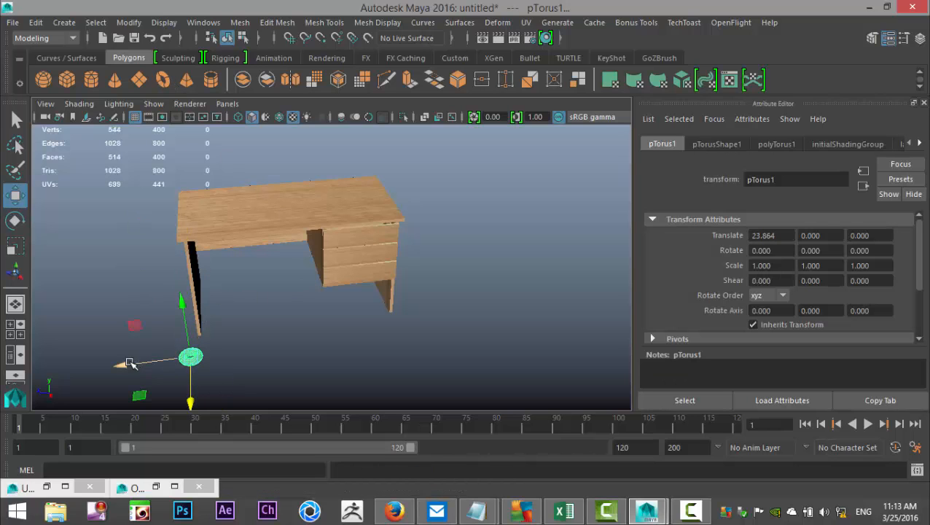
drag(145, 392, 288, 368)
key(f)
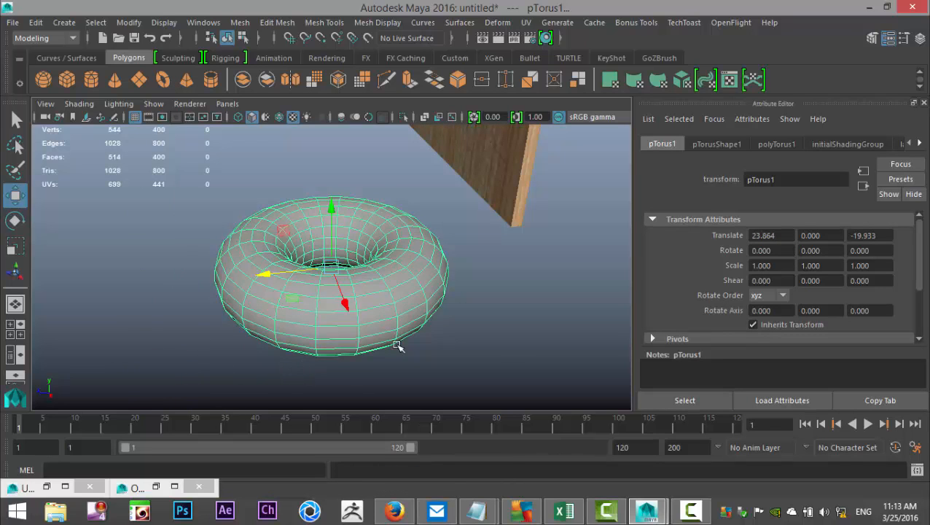
click(774, 143)
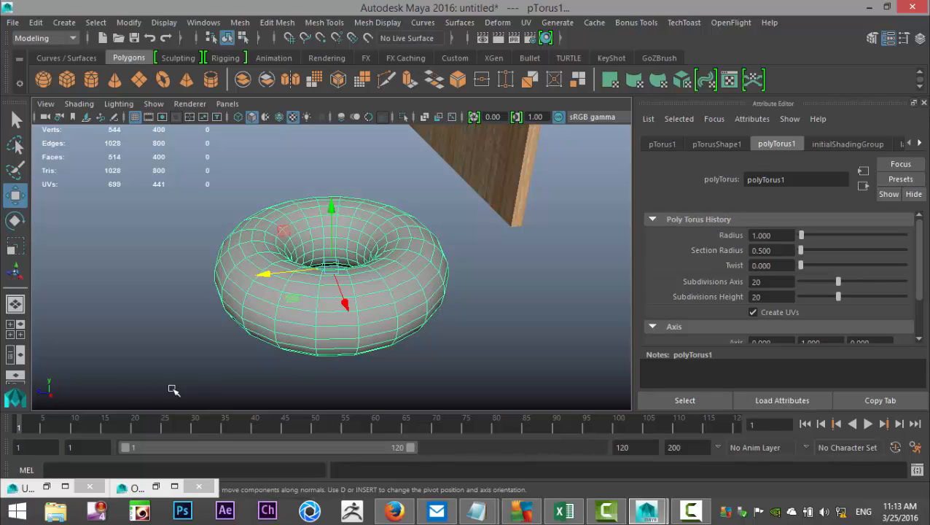
In the top view, delete the faces of the torus half nearer the desk, leaving a half ring
click(14, 329)
key(space)
key(f)
scroll(401, 271, down, 5)
scroll(401, 271, up, 3)
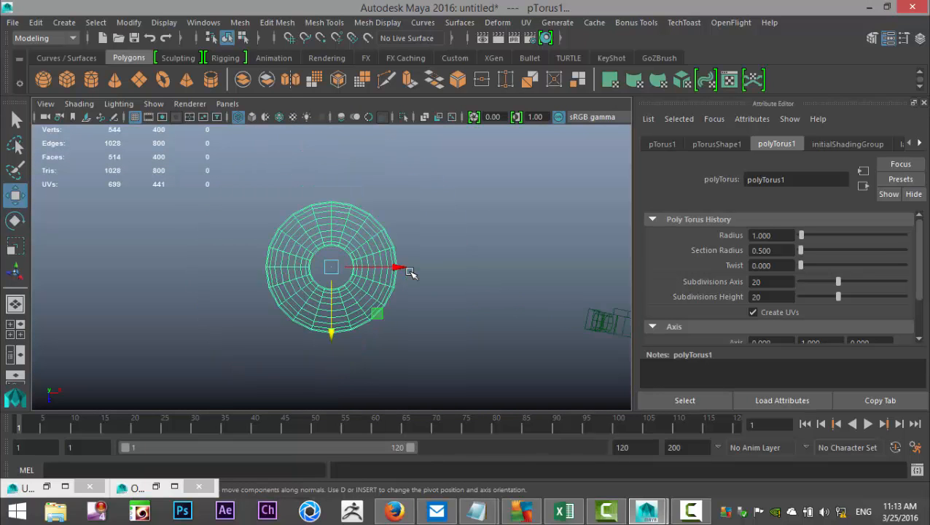
alt+middle_drag(399, 270, 399, 284)
right_drag(379, 129, 380, 166)
drag(183, 172, 323, 435)
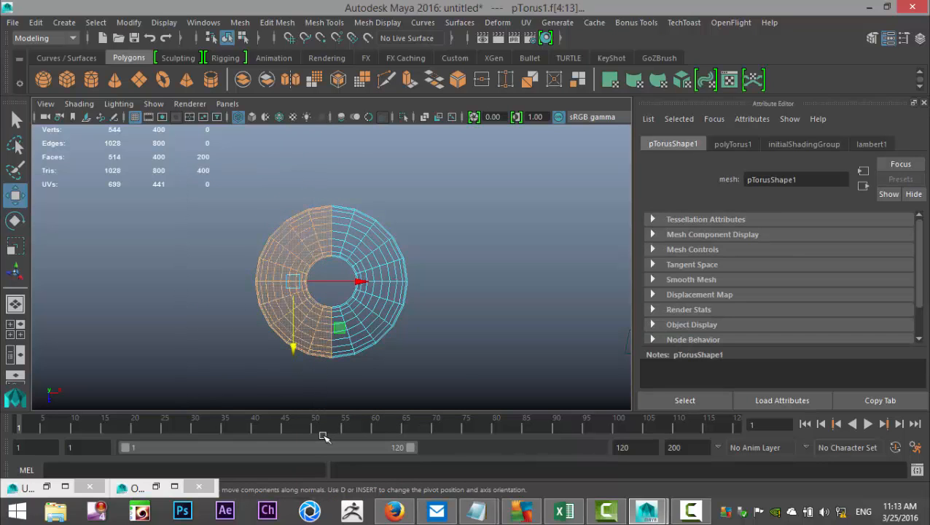
key(Delete)
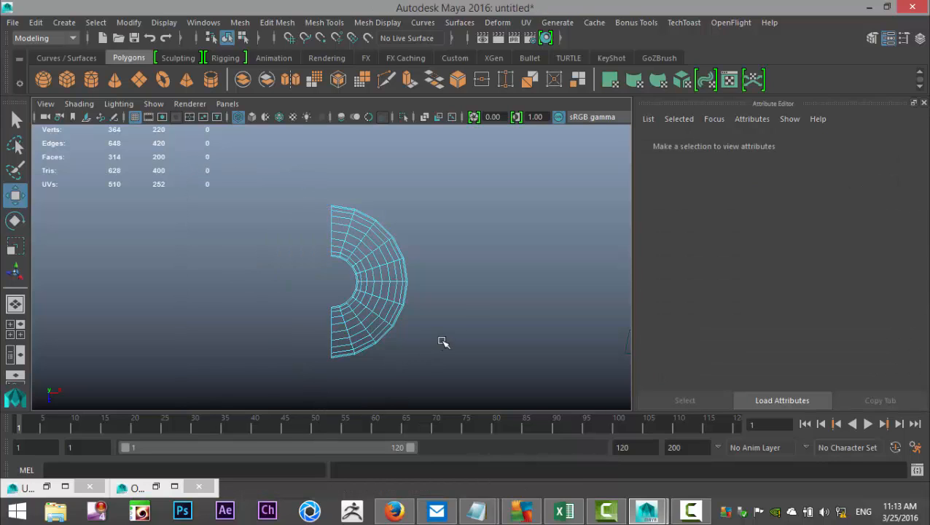
Pull the vertices of the half ring's lower half along Z to stretch it into a long drawer handle
right_drag(384, 269, 344, 132)
drag(241, 389, 479, 278)
alt+middle_drag(488, 287, 476, 188)
drag(349, 287, 346, 402)
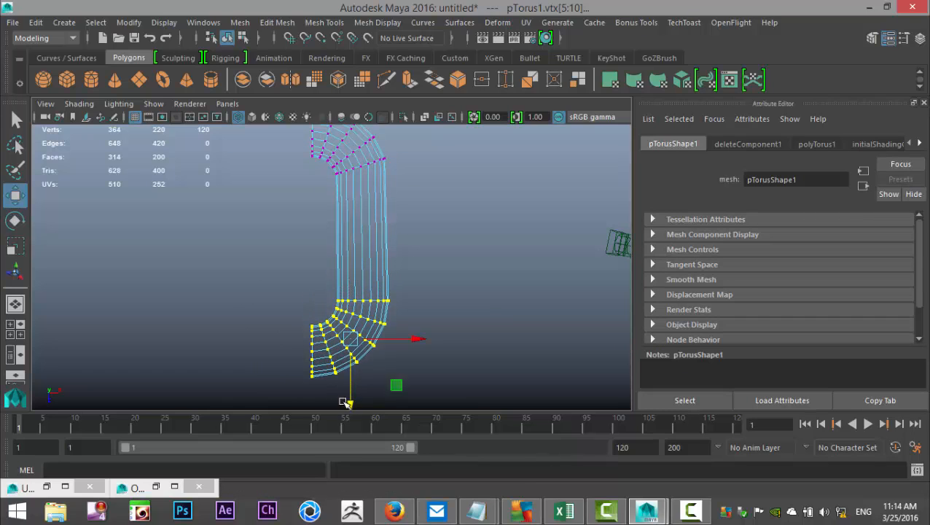
scroll(395, 359, down, 4)
drag(341, 367, 340, 400)
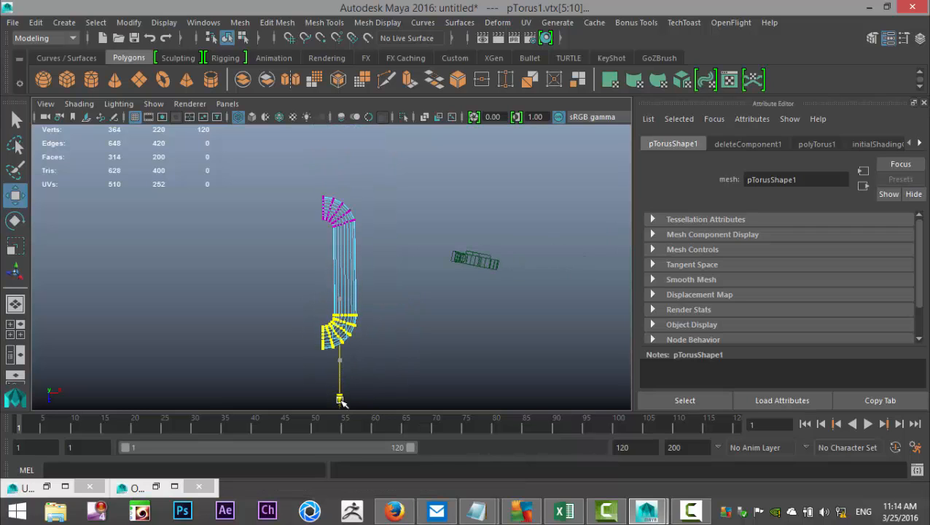
click(424, 285)
Delete the edge loop where the handle's straight section meets the lower bend
scroll(420, 322, up, 3)
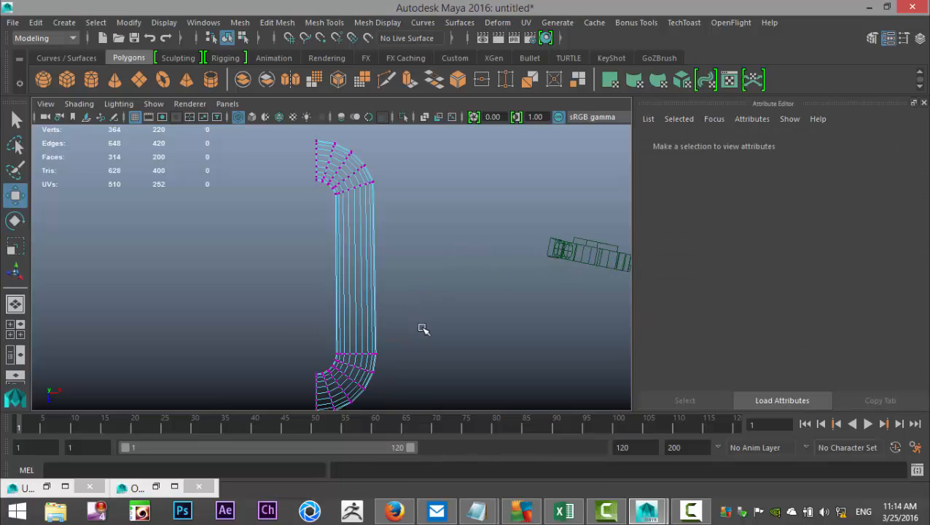
scroll(423, 306, up, 4)
scroll(365, 306, up, 3)
right_drag(350, 209, 350, 94)
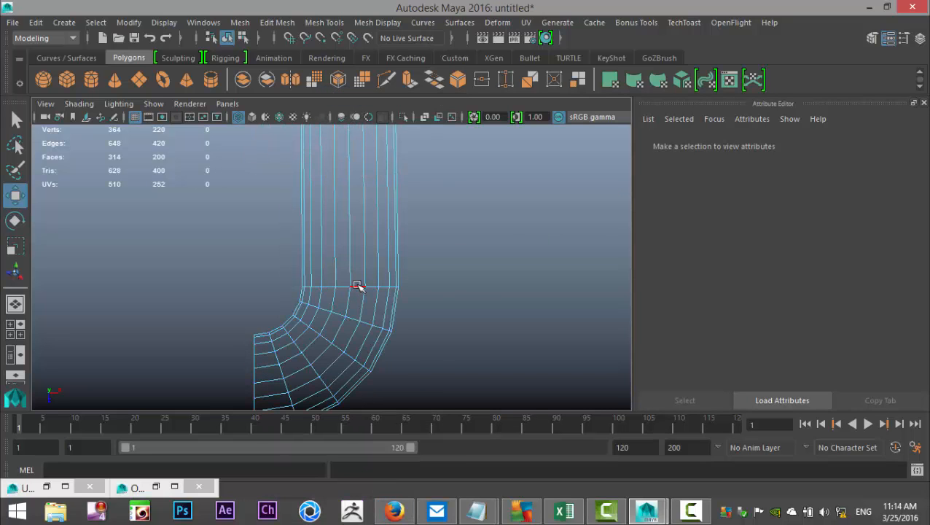
double_click(357, 285)
click(271, 23)
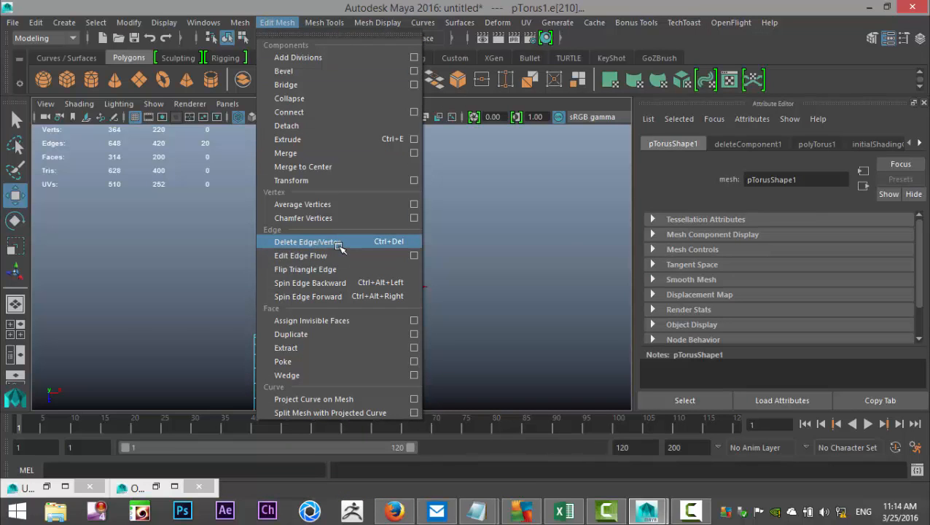
click(339, 243)
scroll(471, 328, down, 5)
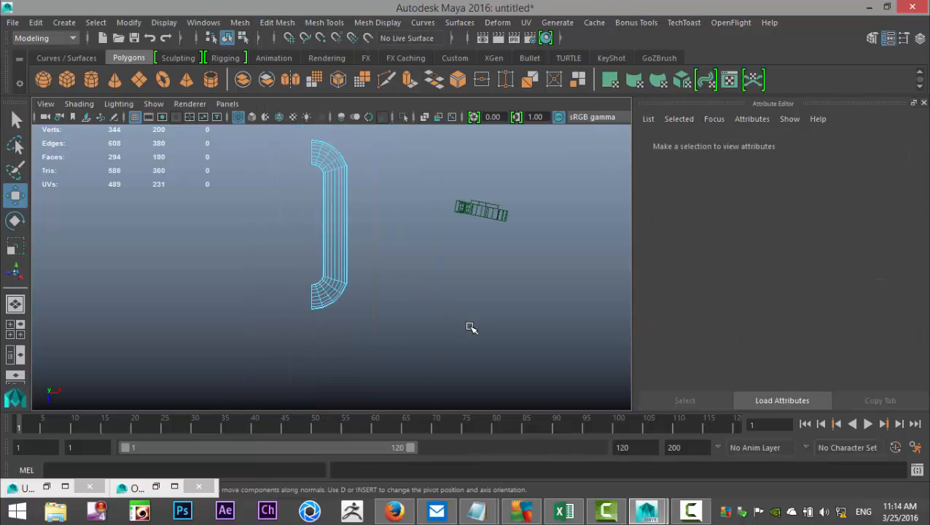
Return the handle to object mode, move it against the drawer fronts in the top view, and switch back to the perspective view
scroll(441, 347, down, 2)
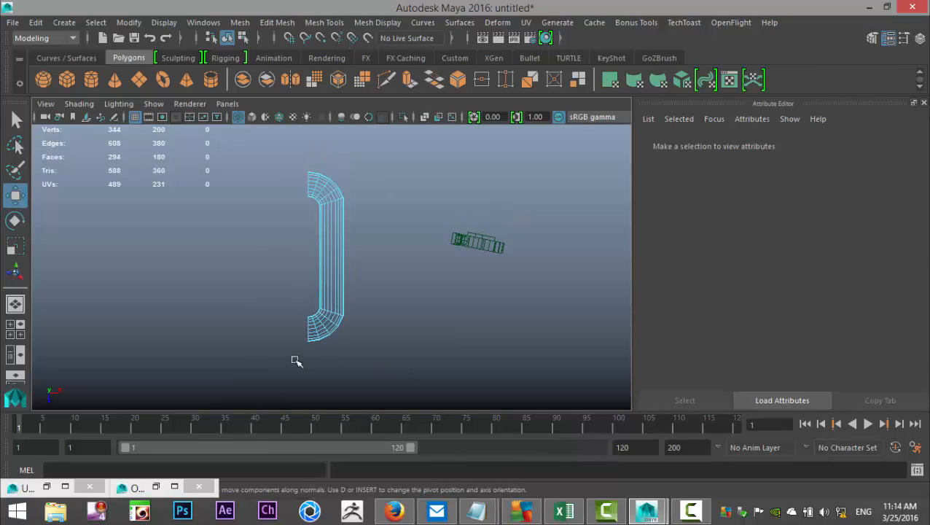
scroll(337, 306, down, 3)
scroll(343, 322, down, 4)
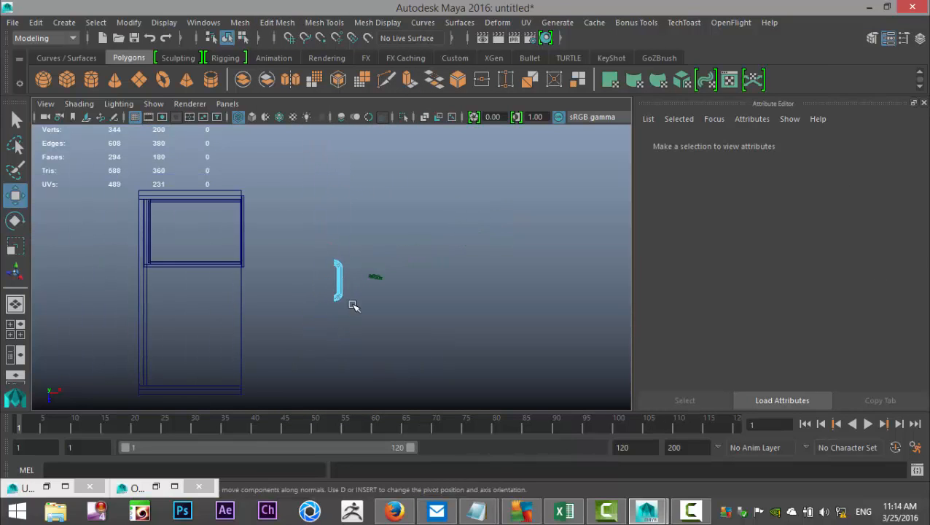
right_drag(339, 285, 441, 123)
right_drag(341, 280, 412, 111)
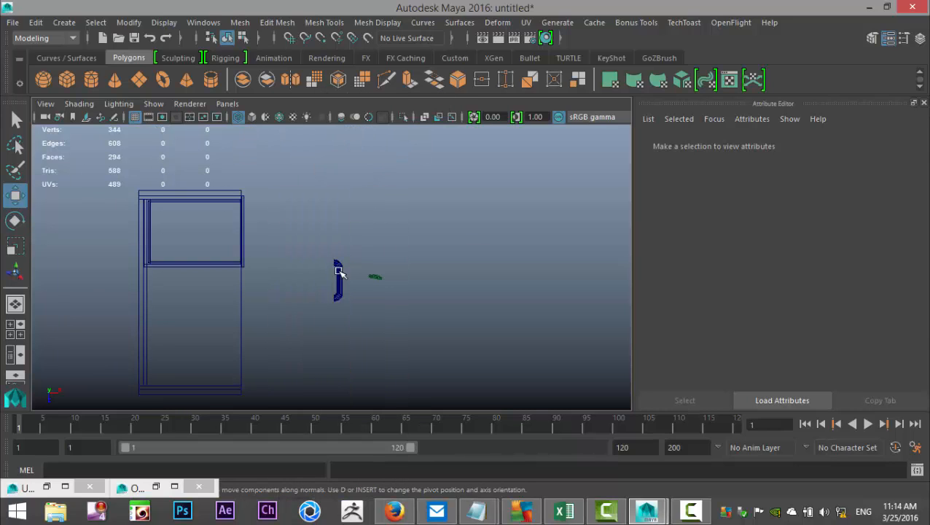
drag(335, 275, 246, 219)
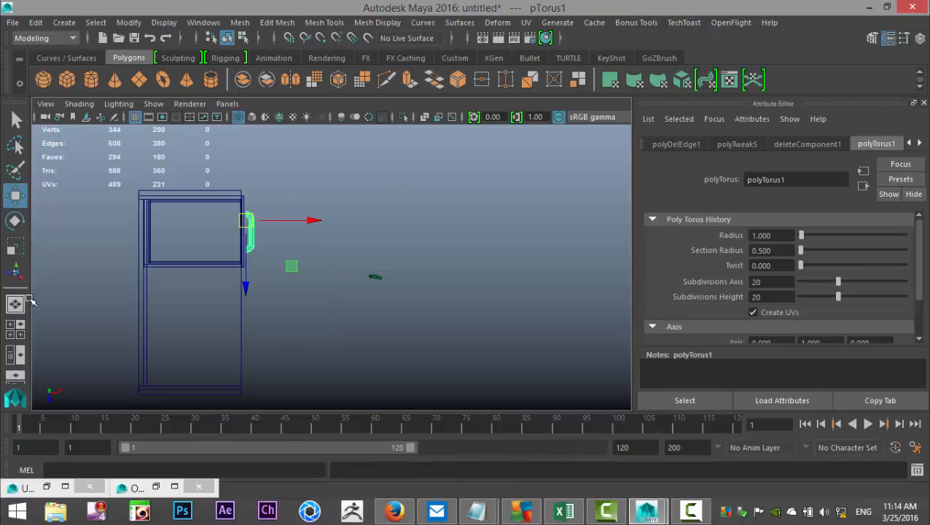
click(16, 331)
key(space)
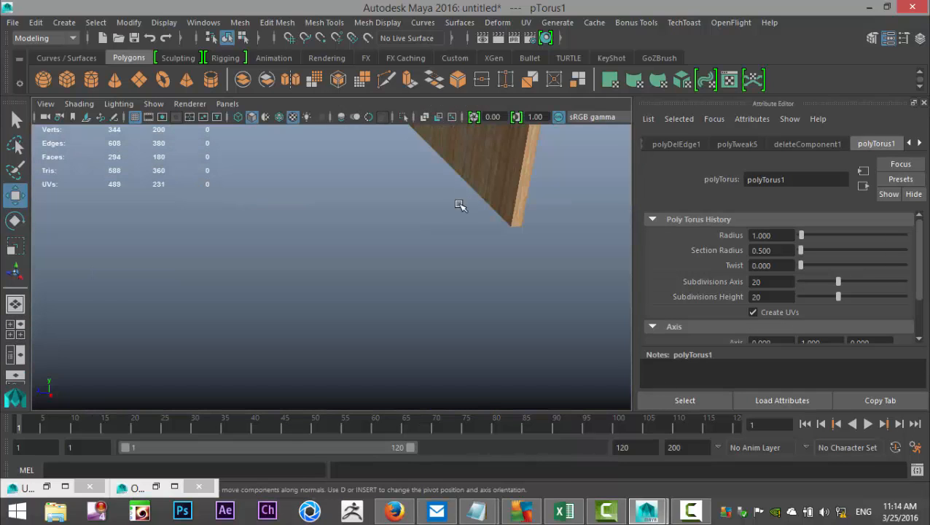
Center the drawer handle's pivot and scale the handle down uniformly to about 0.41
scroll(410, 243, down, 4)
alt+middle_drag(390, 229, 357, 407)
scroll(404, 375, up, 4)
key(r)
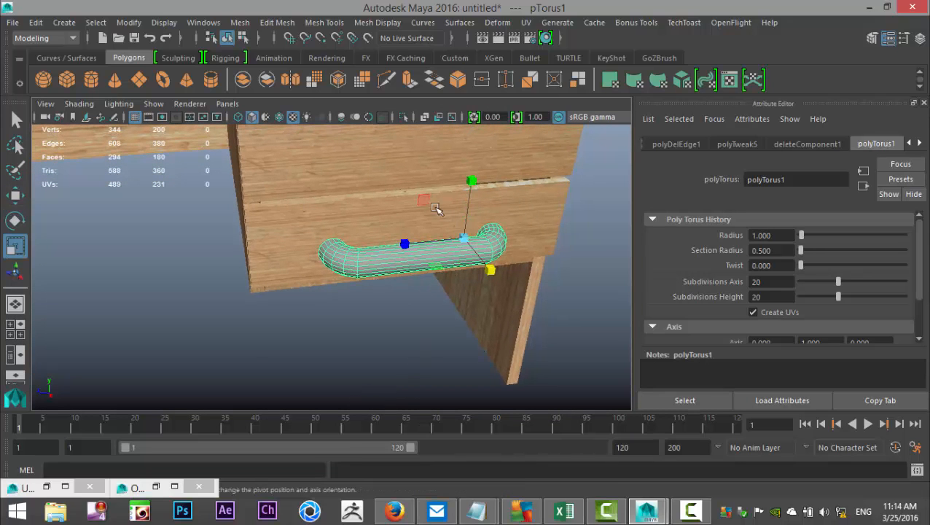
click(129, 23)
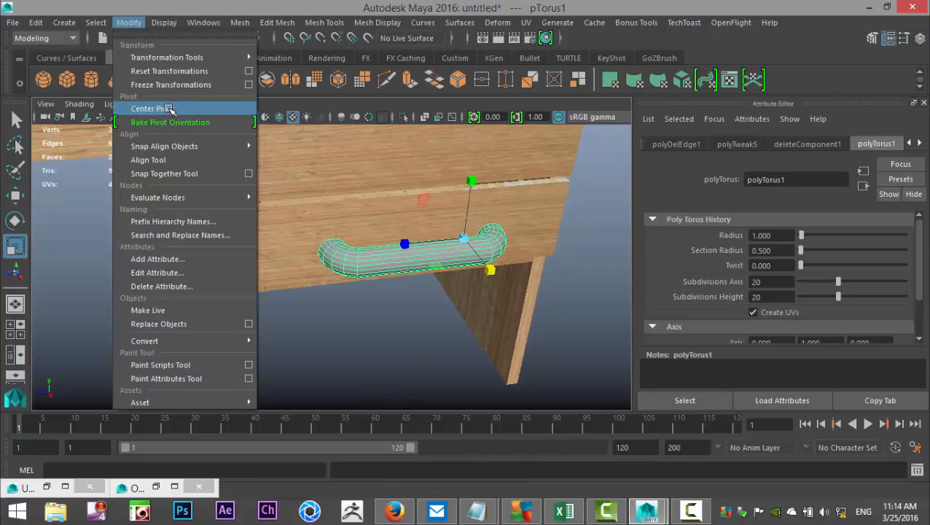
click(168, 109)
drag(410, 253, 362, 273)
Move the scaled handle along X until its ends sit against the bottom drawer's front
scroll(373, 288, up, 2)
alt+drag(380, 311, 413, 360)
key(w)
alt+drag(132, 330, 487, 296)
drag(208, 312, 183, 319)
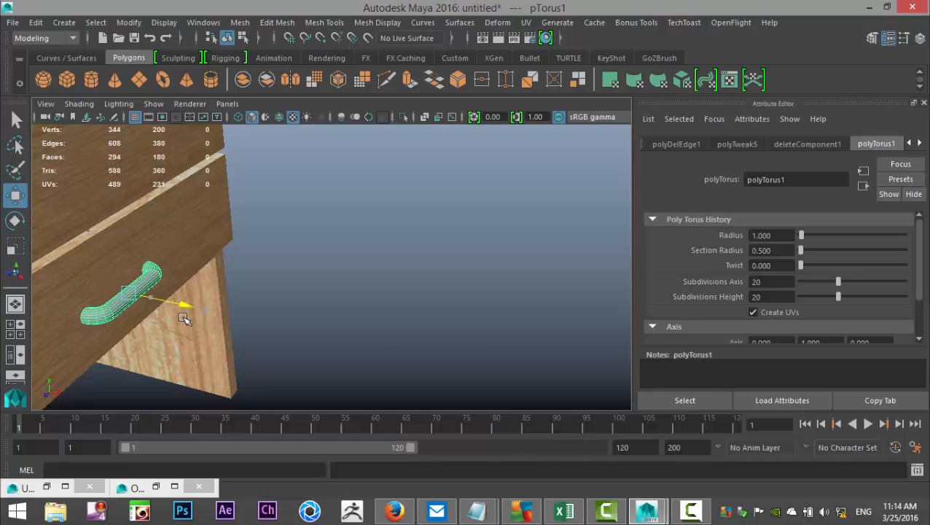
alt+drag(241, 320, 292, 351)
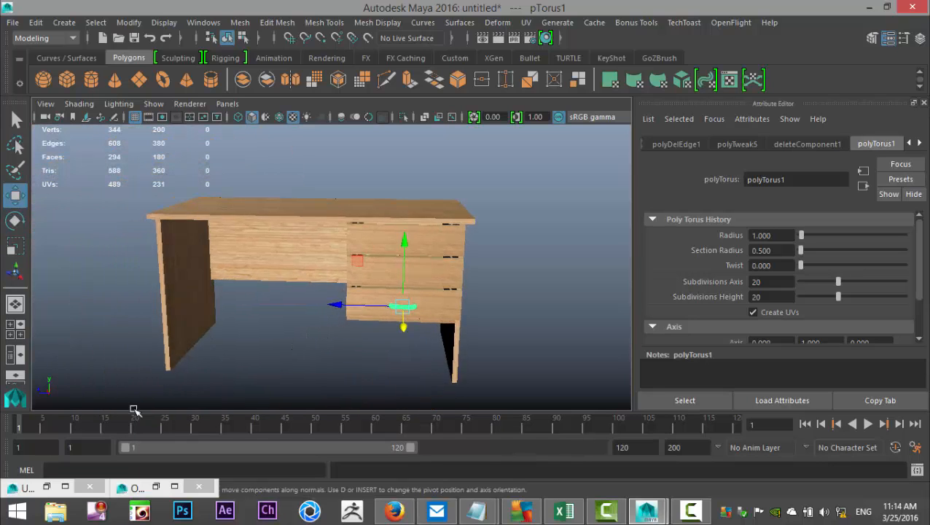
In the side view, adjust the handle's height so it sits centered vertically on the bottom drawer
click(21, 330)
key(space)
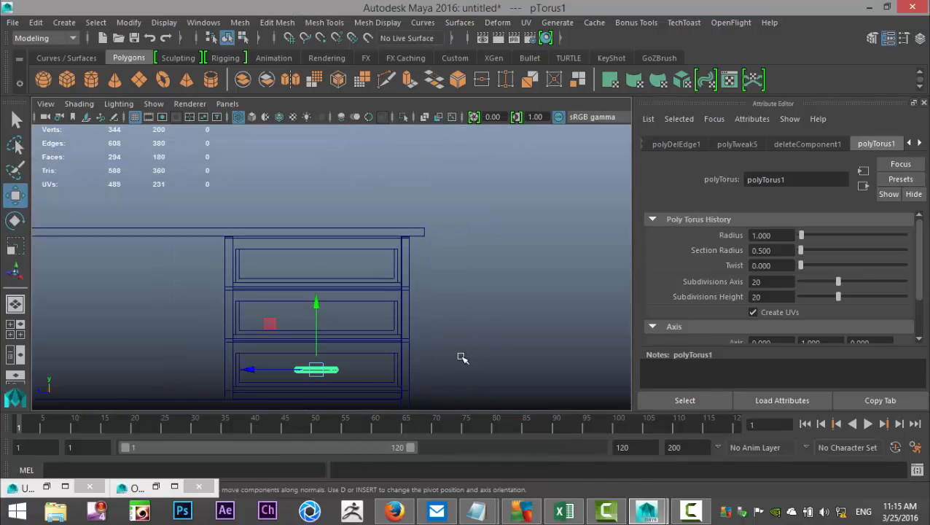
scroll(454, 358, up, 4)
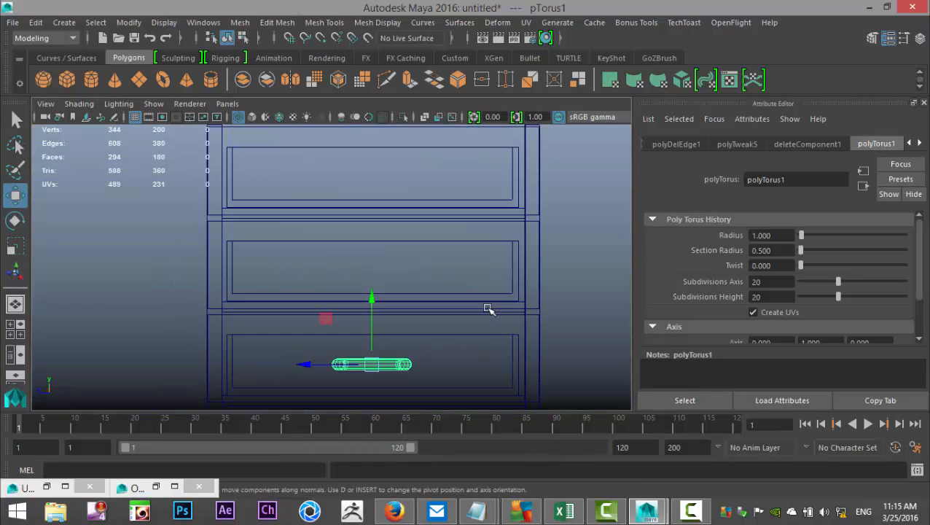
alt+middle_drag(485, 306, 459, 268)
drag(346, 259, 350, 245)
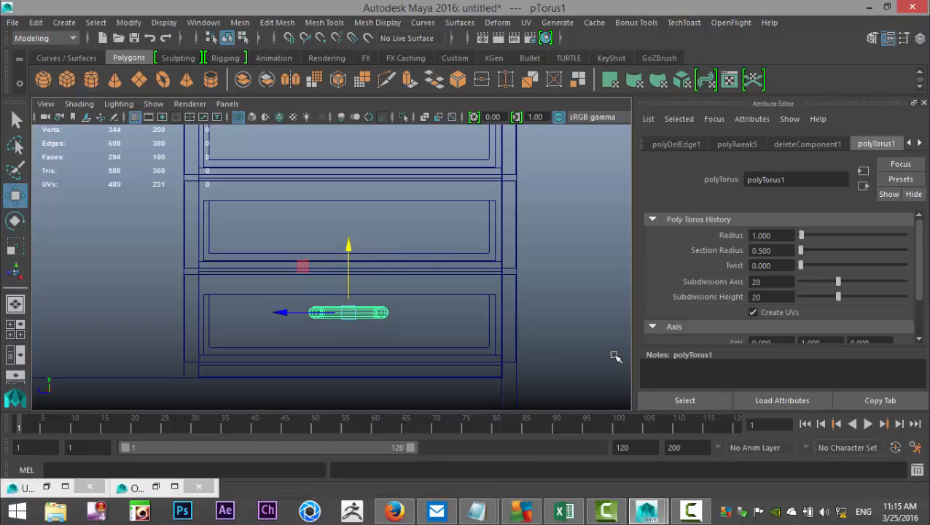
Duplicate the handle up to the middle drawer and repeat the duplication with the same offset for the top drawer
key(ctrl+d)
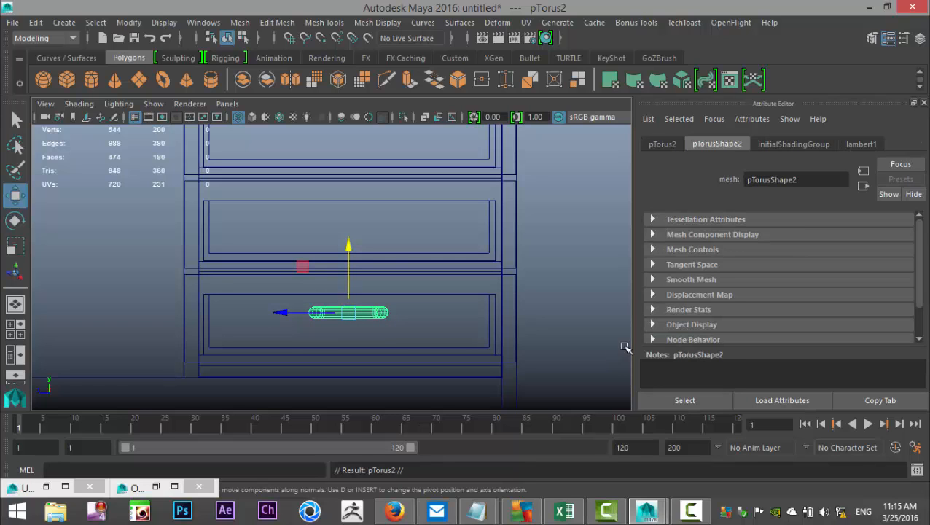
drag(348, 248, 353, 151)
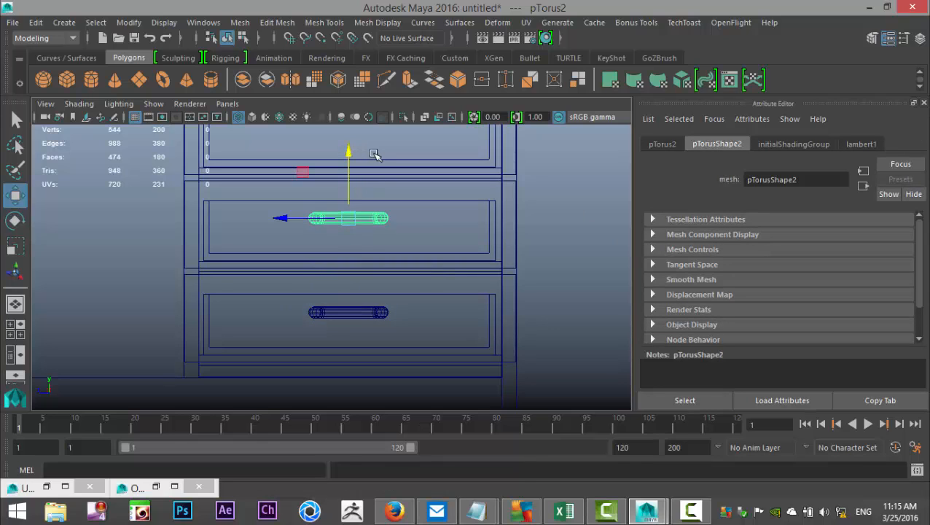
key(shift+d)
scroll(415, 235, down, 3)
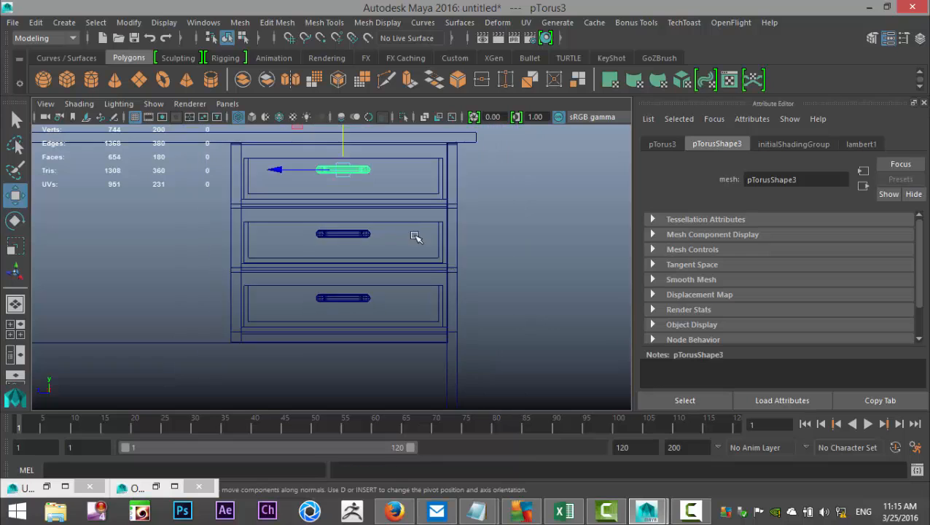
In the perspective view, select all three drawer handles and assign them a new Lambert material
click(15, 334)
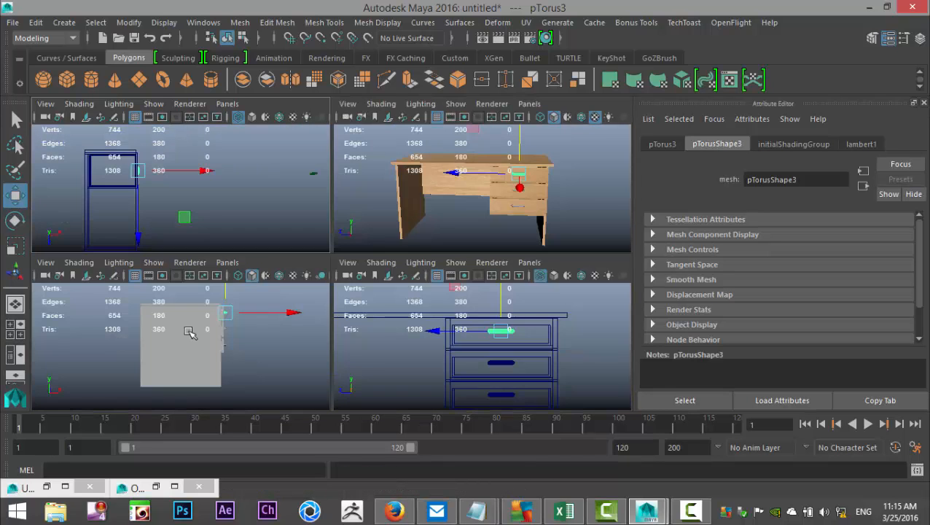
key(space)
alt+drag(348, 315, 461, 368)
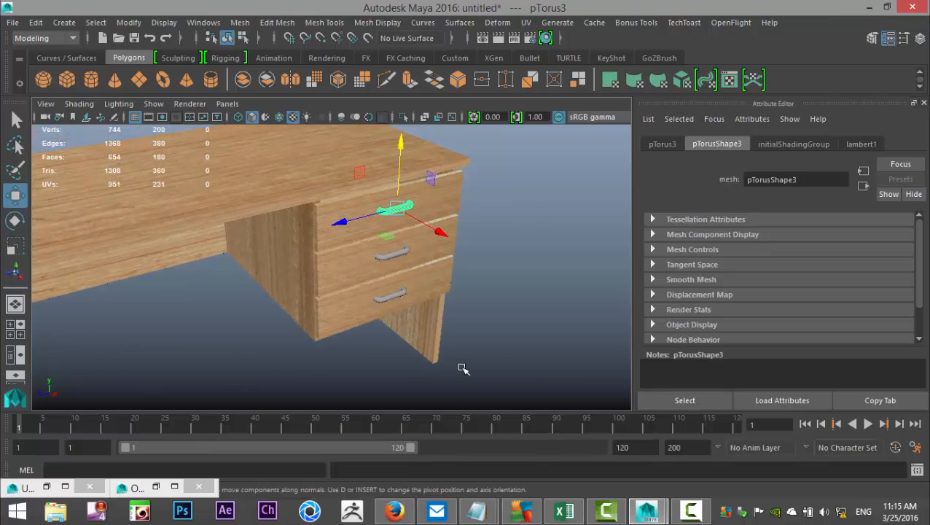
scroll(461, 368, up, 3)
click(421, 322)
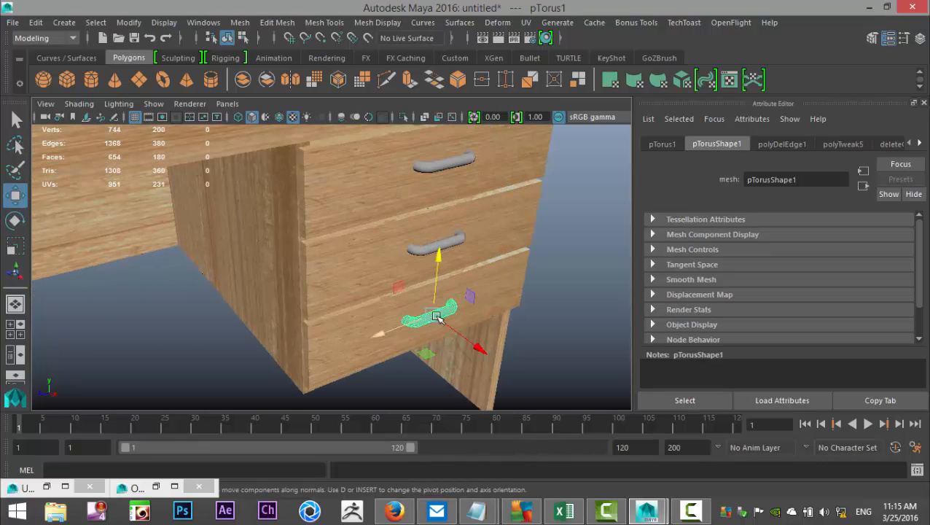
shift+click(452, 238)
shift+click(467, 159)
right_drag(467, 159, 444, 468)
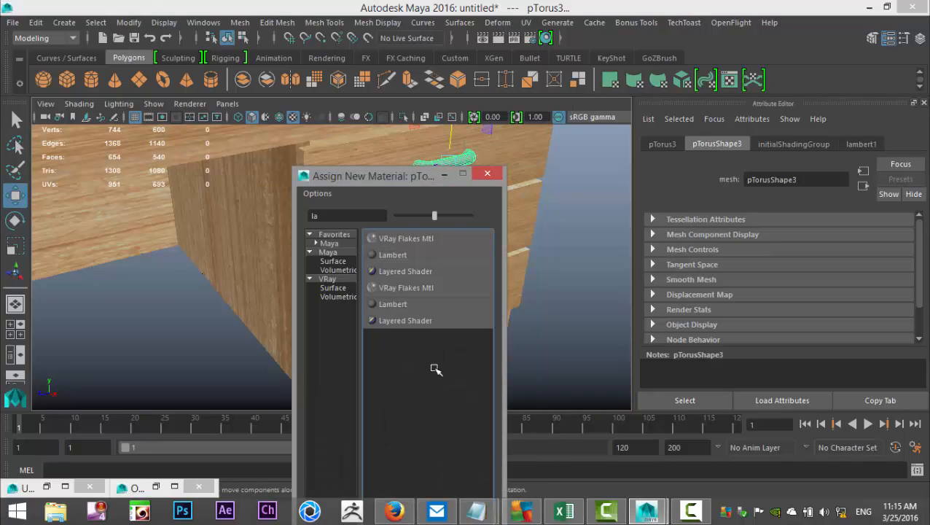
click(392, 255)
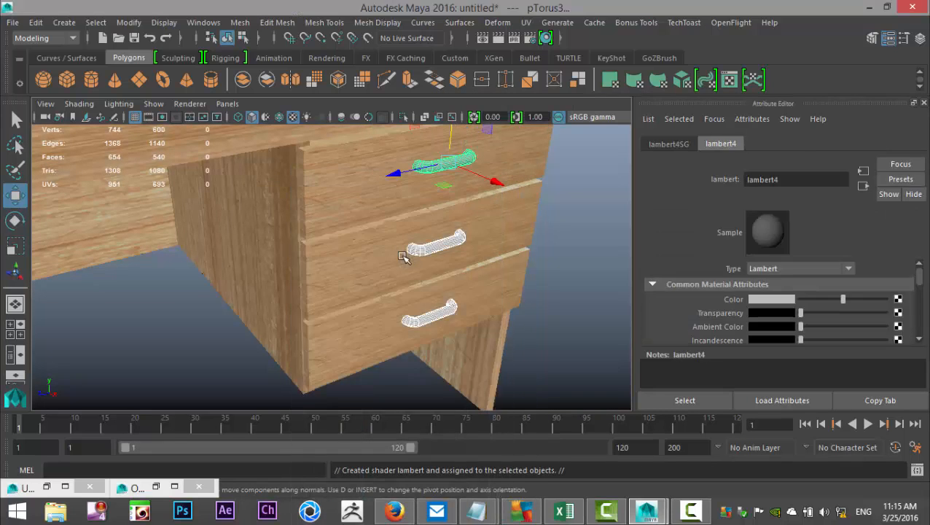
Set the handle material's color to white and check the handles on the whole desk
click(769, 299)
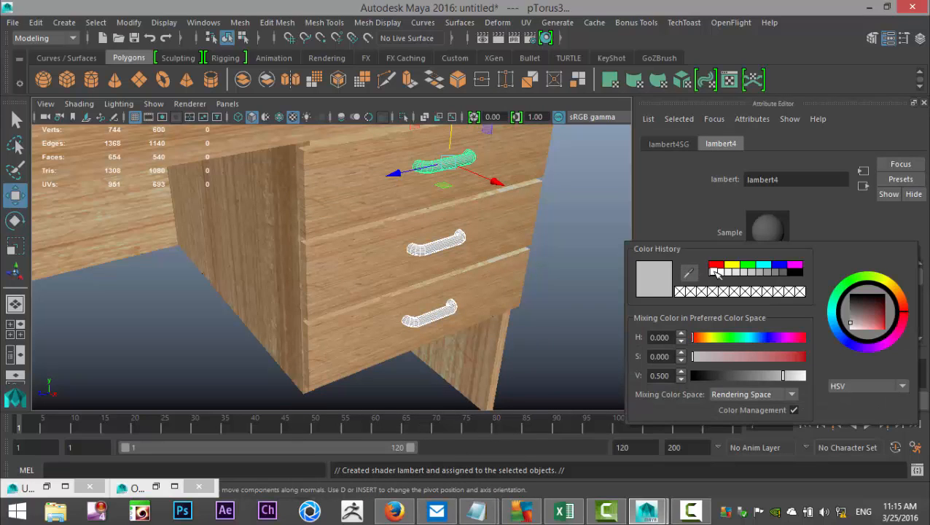
click(715, 273)
click(554, 344)
scroll(556, 345, down, 3)
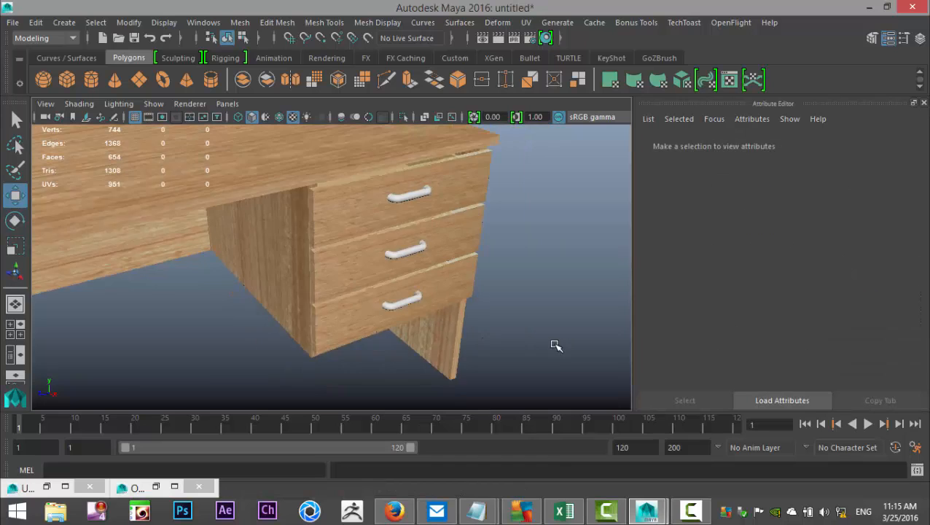
scroll(544, 371, down, 4)
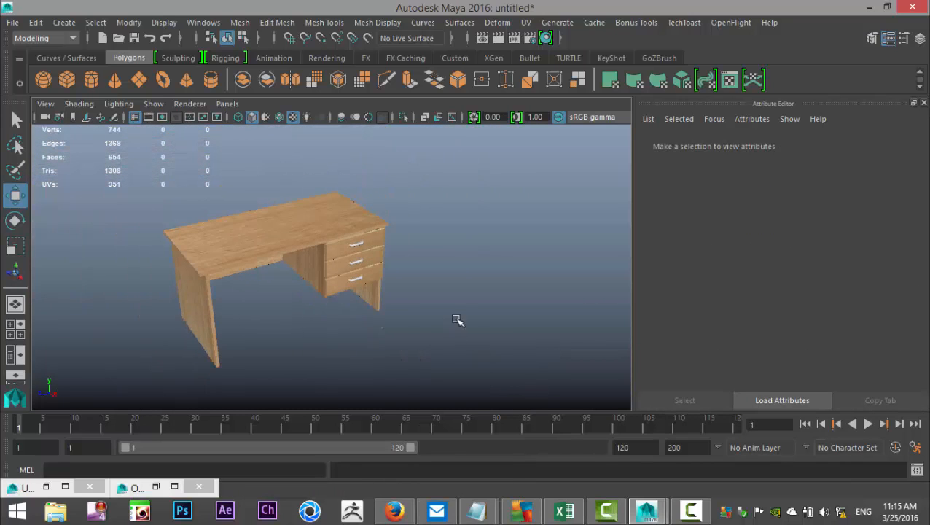
mouse_move(457, 320)
alt+mouse_down()
mouse_move(434, 261)
mouse_move(471, 311)
mouse_move(450, 313)
mouse_move(460, 330)
alt+mouse_up()
scroll(461, 333, up, 5)
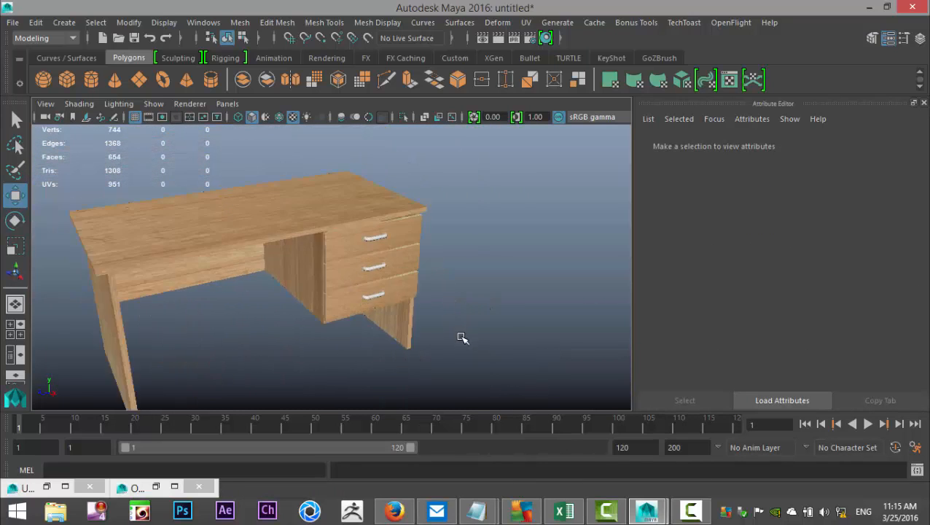
Combine the top drawer and its handle into one mesh
click(349, 228)
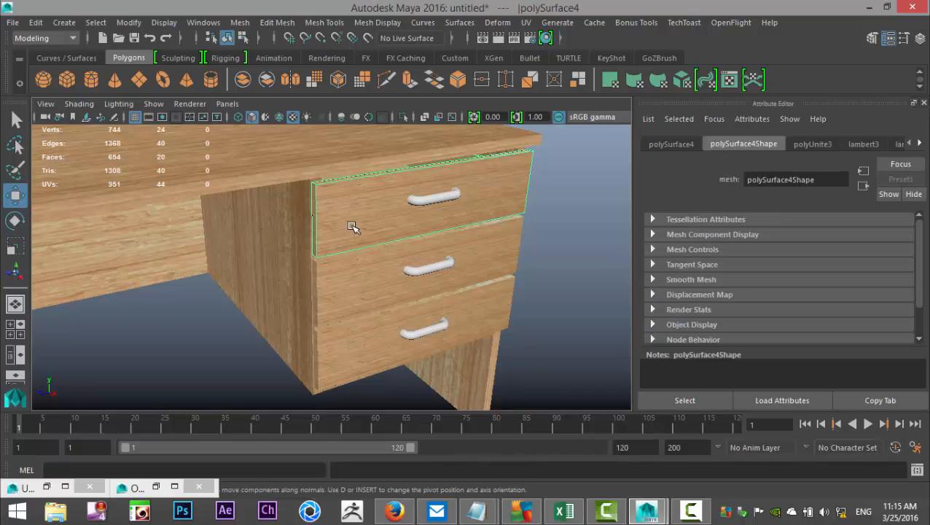
click(434, 200)
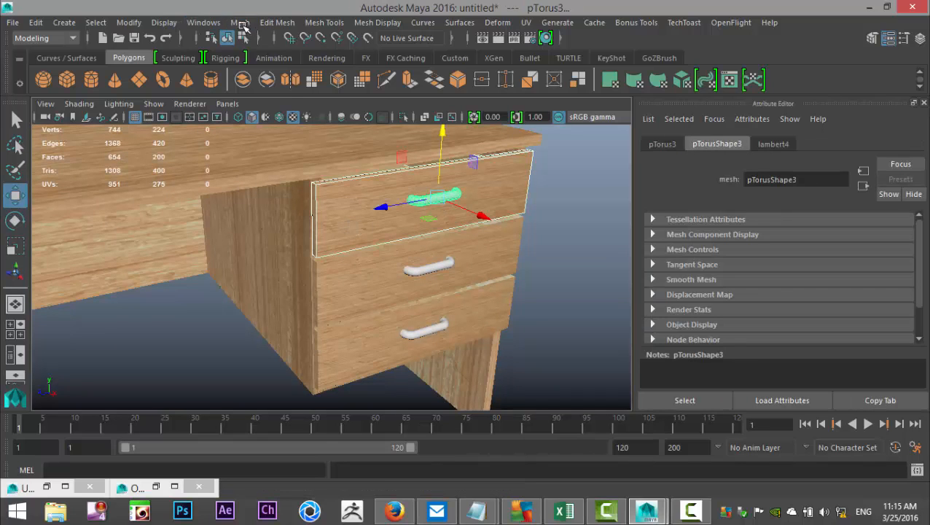
click(241, 23)
click(276, 68)
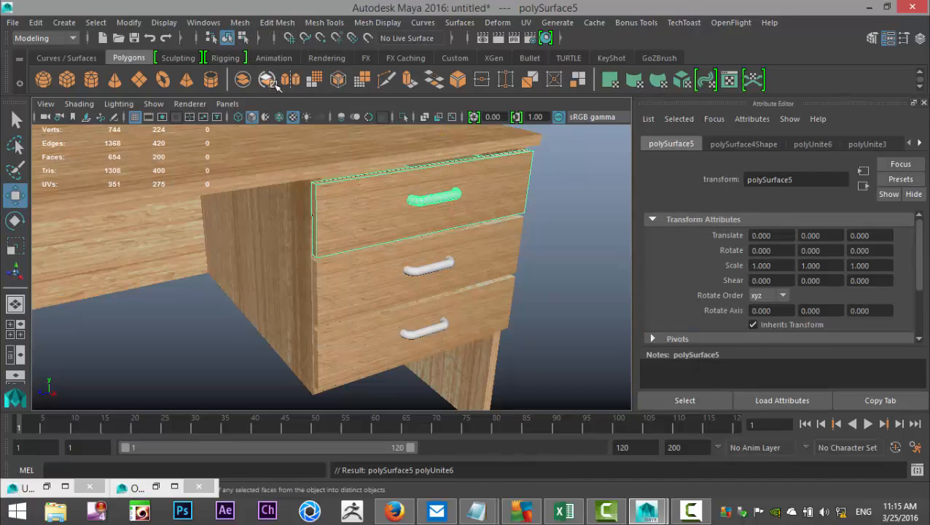
Combine the middle drawer and its handle into one mesh
click(428, 283)
shift+click(431, 271)
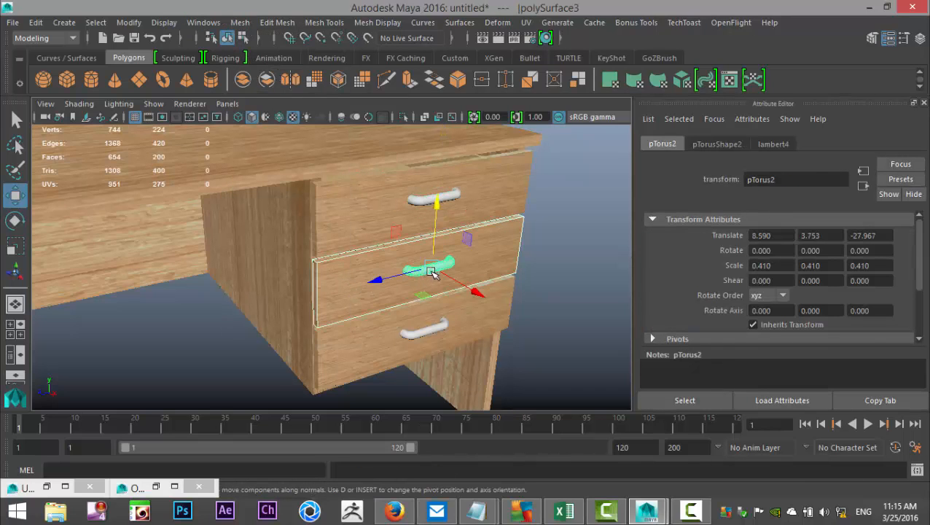
key(g)
Combine the bottom drawer and its handle into one mesh and return to the Move tool
click(384, 381)
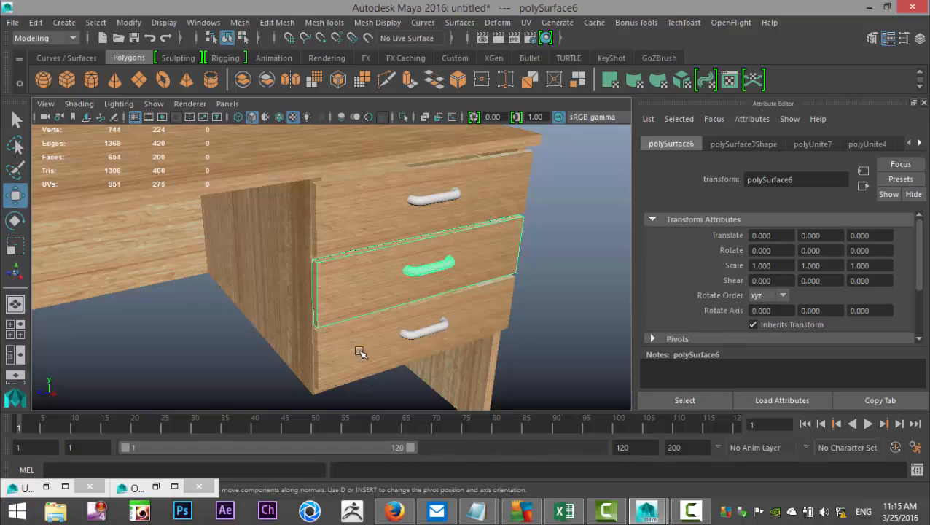
click(421, 333)
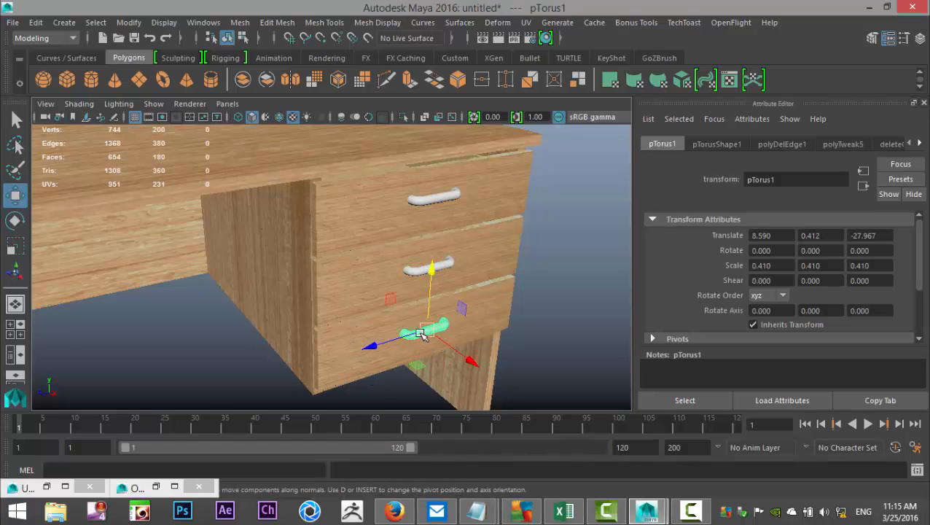
shift+click(346, 344)
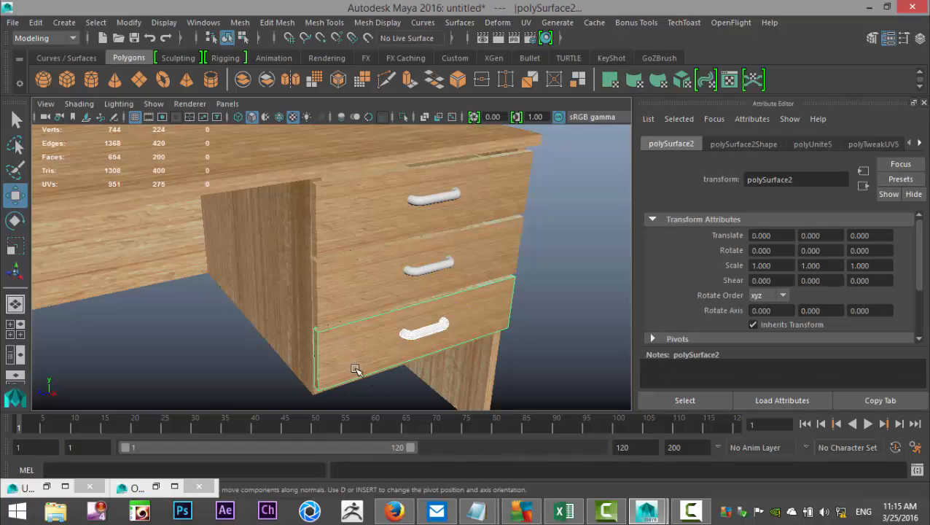
key(p)
shift+click(413, 341)
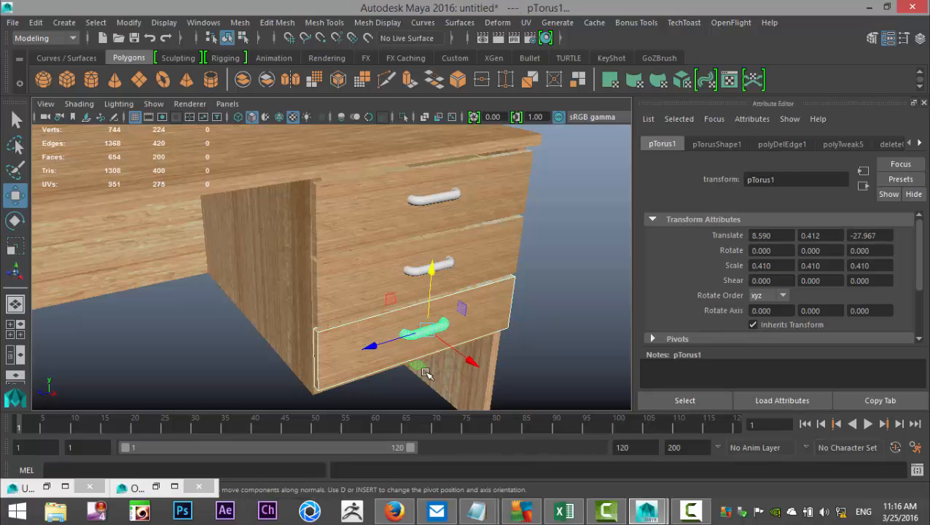
key(g)
key(w)
Center the pivot of each of the three combined drawers
click(386, 217)
scroll(434, 281, down, 4)
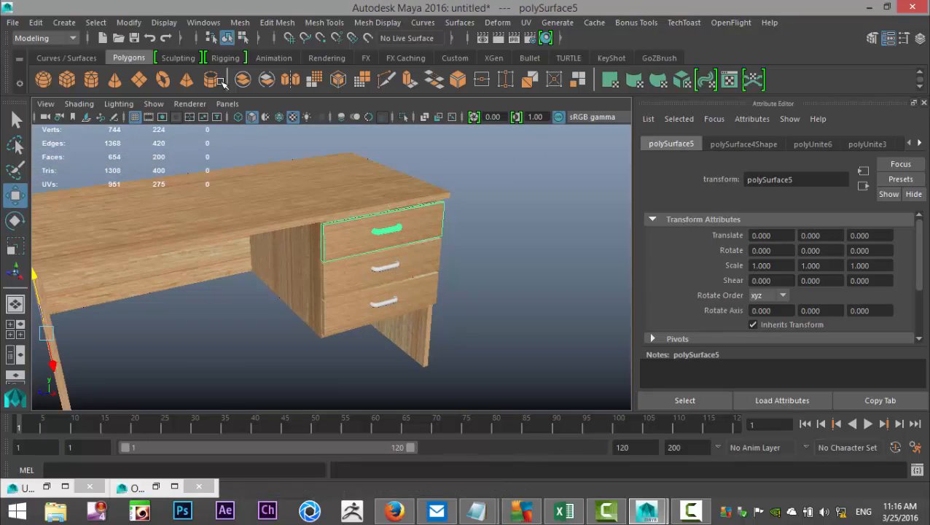
click(129, 22)
click(179, 109)
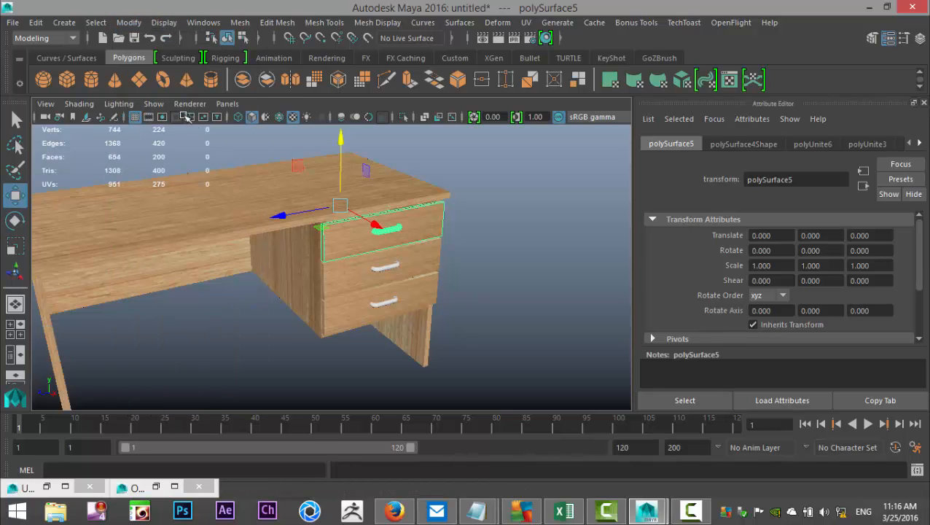
click(344, 283)
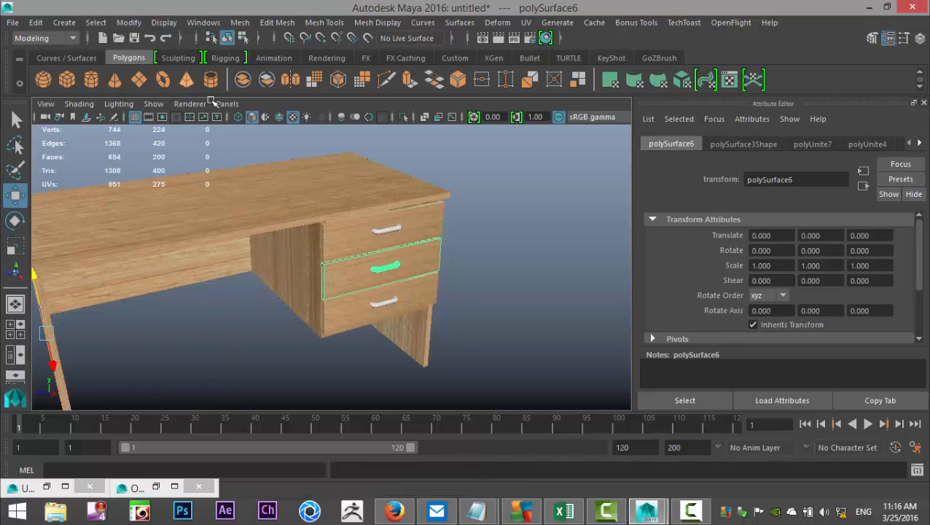
click(367, 313)
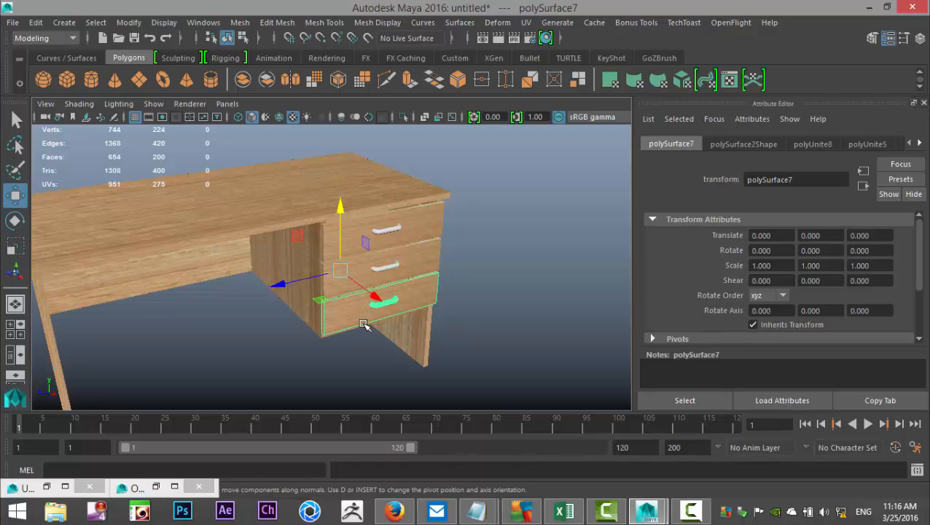
Test the drawers by sliding them out along X one after another
click(419, 224)
drag(377, 229, 369, 262)
click(387, 275)
click(384, 317)
click(377, 312)
drag(379, 295, 390, 315)
Undo the test movements of all three drawers
key(ctrl+z)
key(ctrl+z)
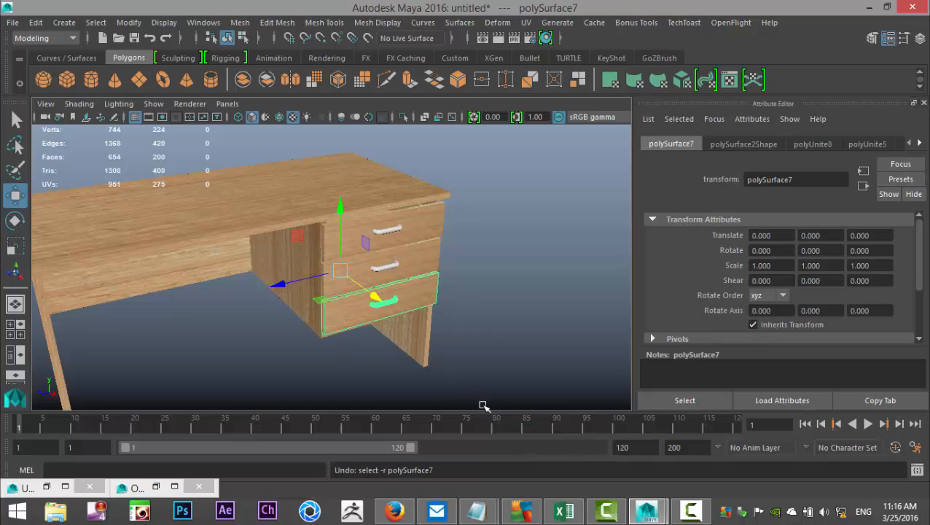
click(483, 405)
alt+drag(489, 357, 533, 323)
key(ctrl+z)
key(ctrl+z)
key(ctrl+z)
key(ctrl+z)
key(ctrl+z)
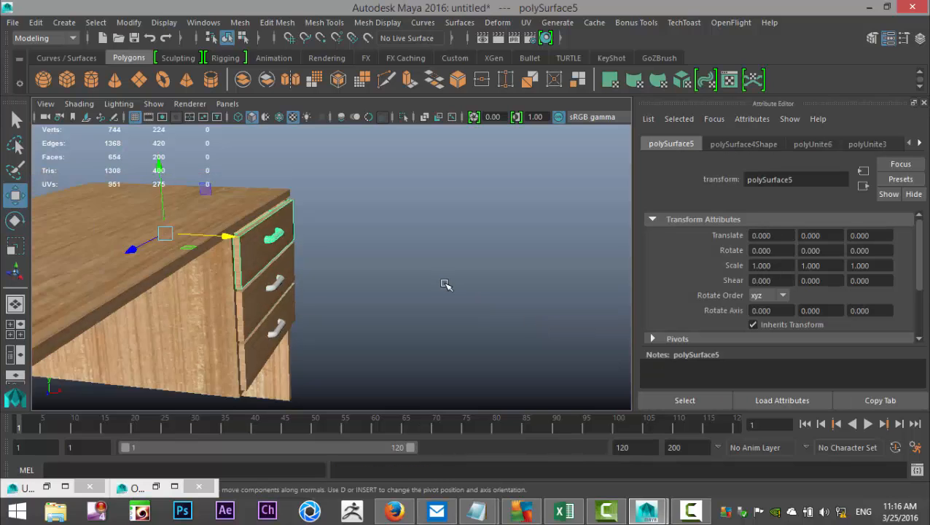
Create a polygon plane and scale it uniformly to about 774 as a ground surface around the desk
scroll(445, 284, down, 6)
alt+drag(458, 305, 245, 199)
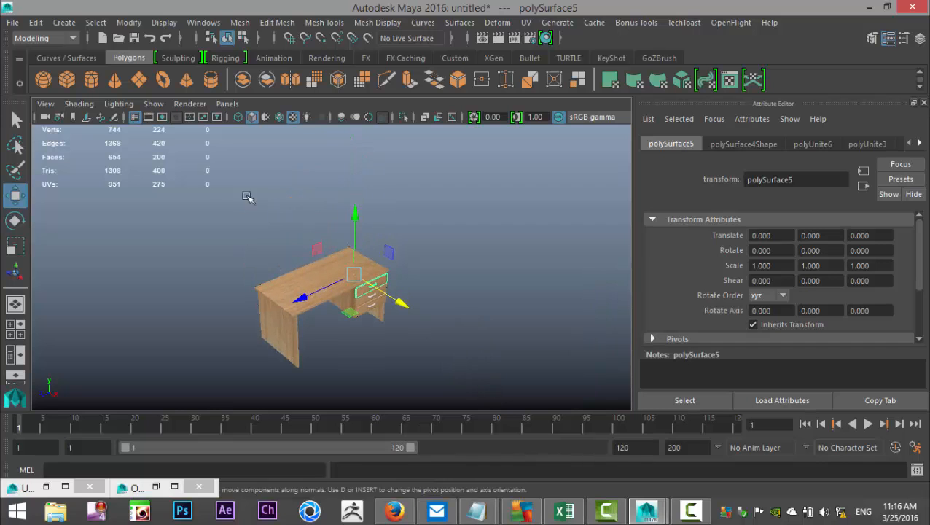
click(138, 80)
key(r)
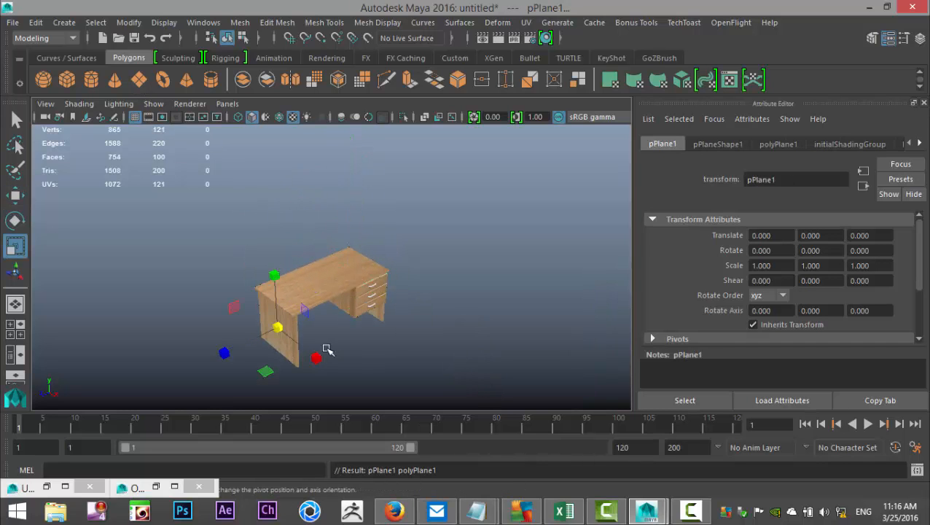
drag(279, 331, 660, 357)
alt+right_drag(426, 327, 310, 284)
drag(311, 284, 753, 326)
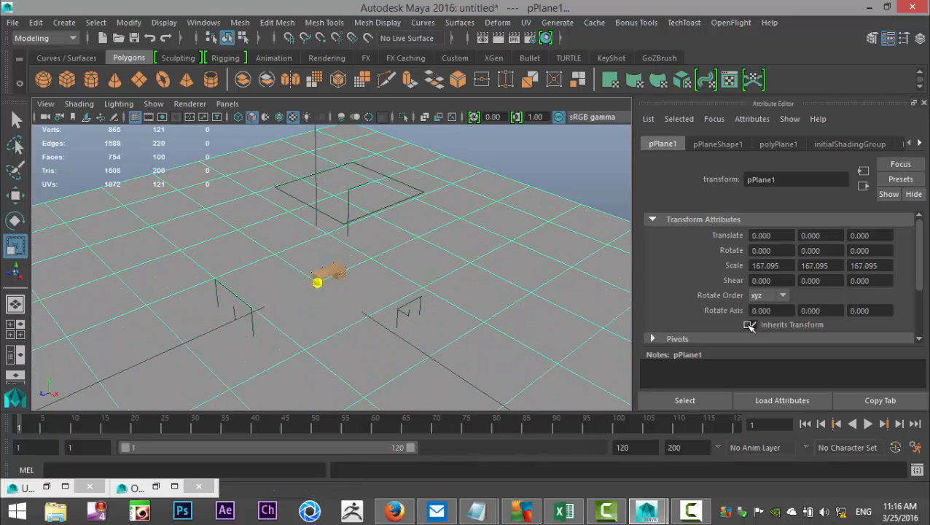
Lower the plane to Y -8.534 in the side view so it meets the bottom of the desk legs
click(16, 332)
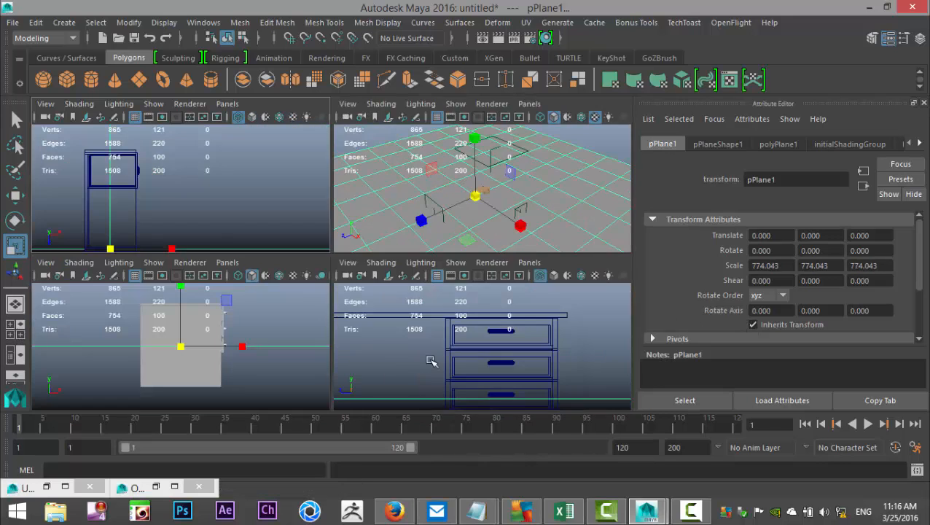
key(space)
key(w)
scroll(357, 332, down, 5)
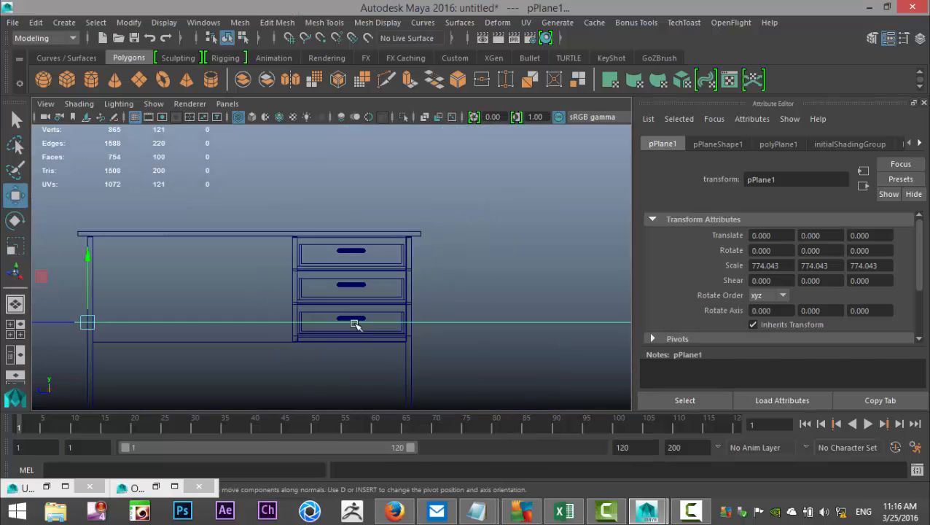
drag(163, 232, 179, 291)
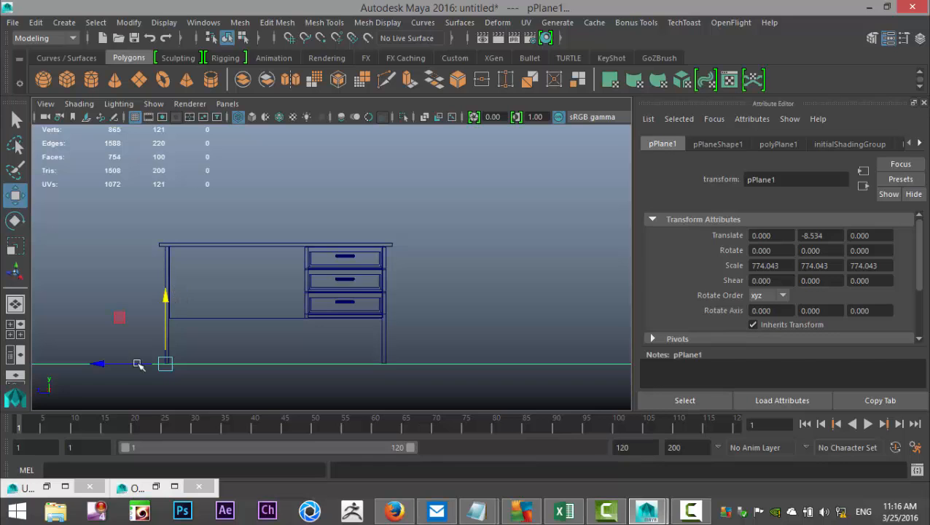
Assign a new Lambert material to the ground plane and set its color to white
click(16, 332)
key(space)
scroll(418, 272, up, 9)
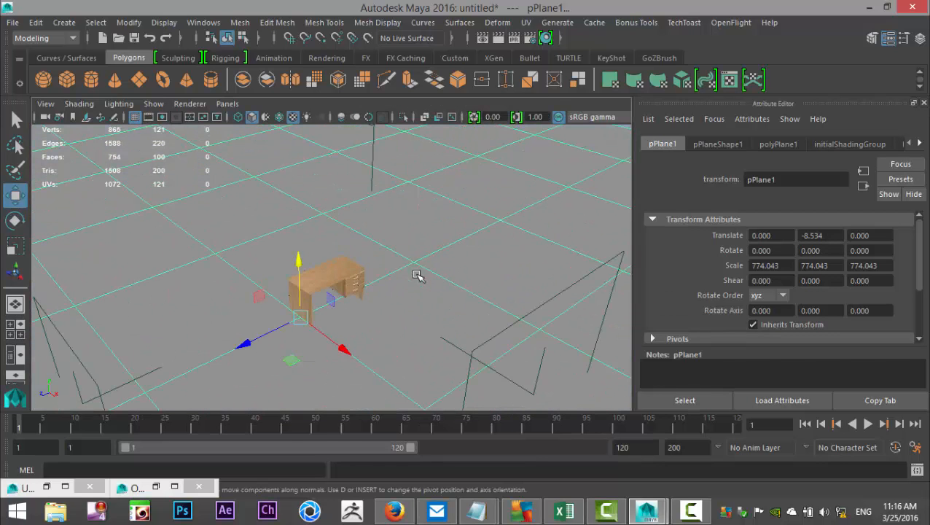
alt+middle_drag(424, 282, 385, 181)
right_drag(533, 132, 543, 467)
click(394, 254)
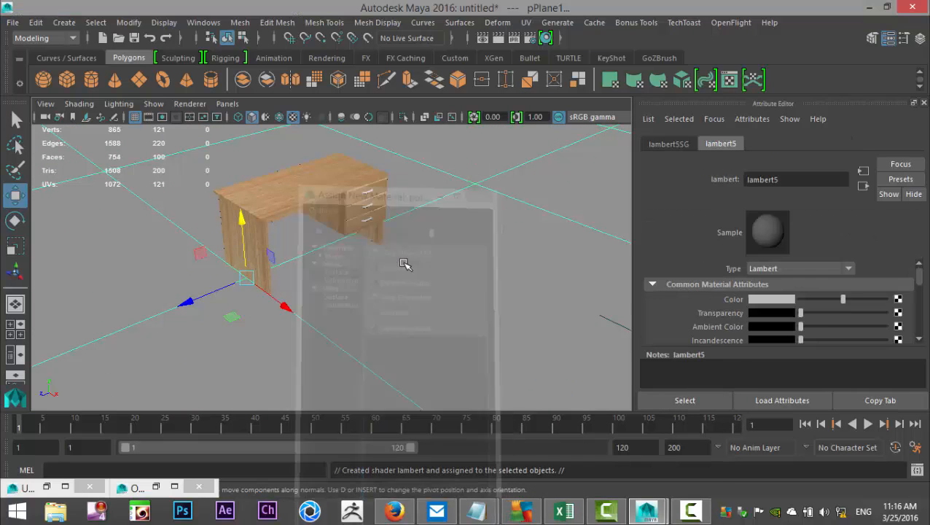
click(776, 300)
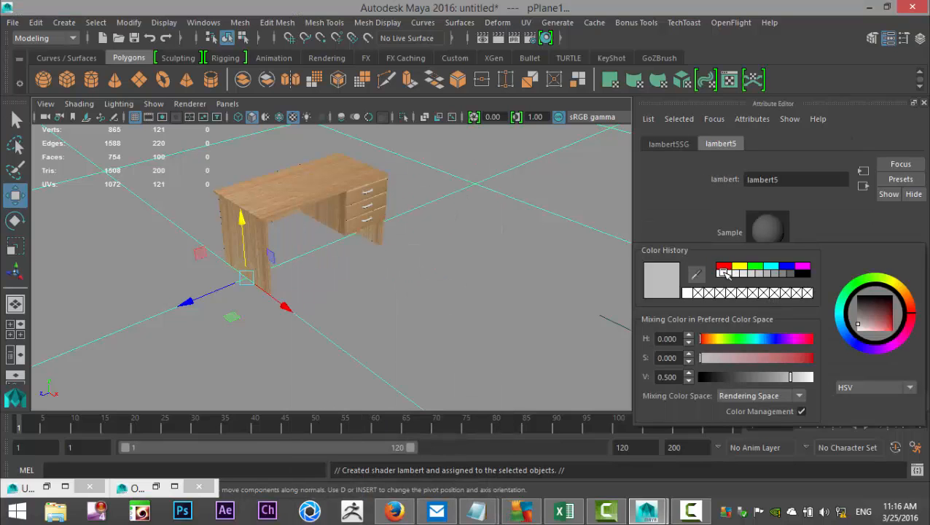
click(723, 272)
Show the camera gate in the perspective view and frame the desk closely within it
scroll(473, 255, up, 6)
alt+middle_drag(530, 346, 527, 339)
mouse_move(527, 333)
alt+mouse_down()
mouse_move(520, 306)
mouse_move(522, 330)
mouse_move(528, 320)
alt+mouse_up()
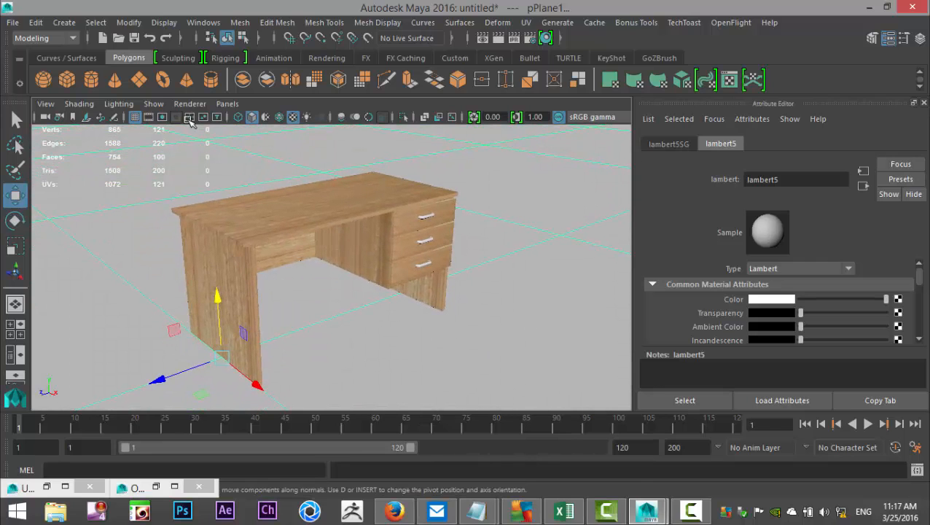
click(149, 117)
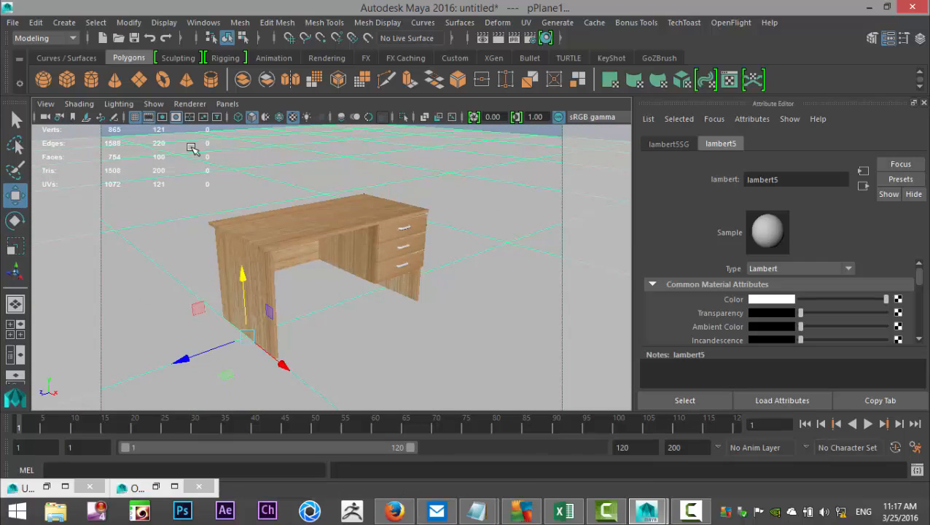
scroll(365, 230, up, 5)
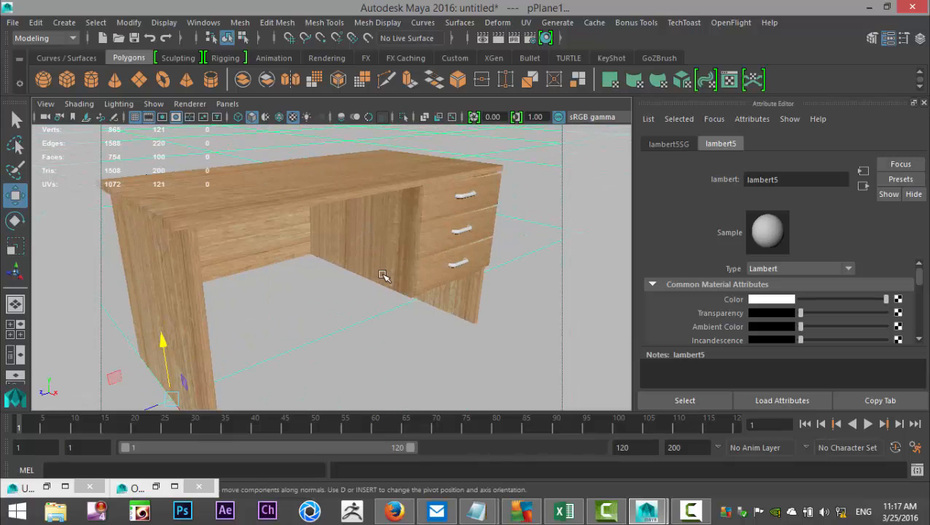
alt+drag(384, 275, 419, 254)
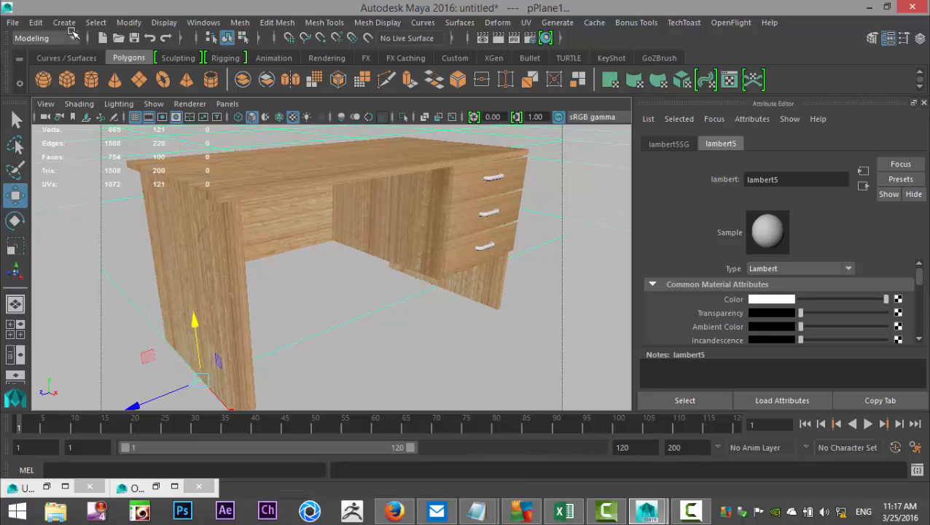
Save the framed perspective view as a camera bookmark named New and close the Bookmark Editor
click(45, 104)
mouse_move(142, 292)
click(251, 297)
click(444, 341)
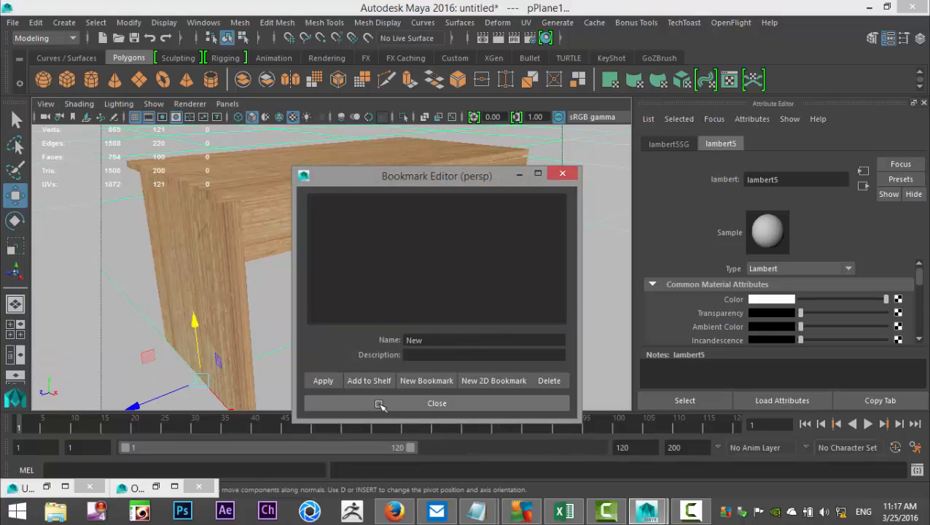
click(350, 403)
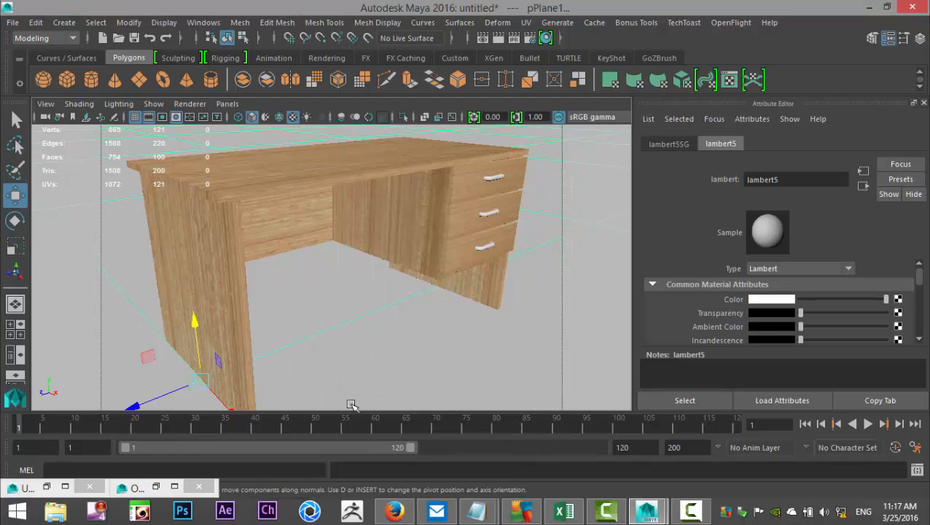
Create an area light and raise it above the desk to Y 20.645
click(64, 23)
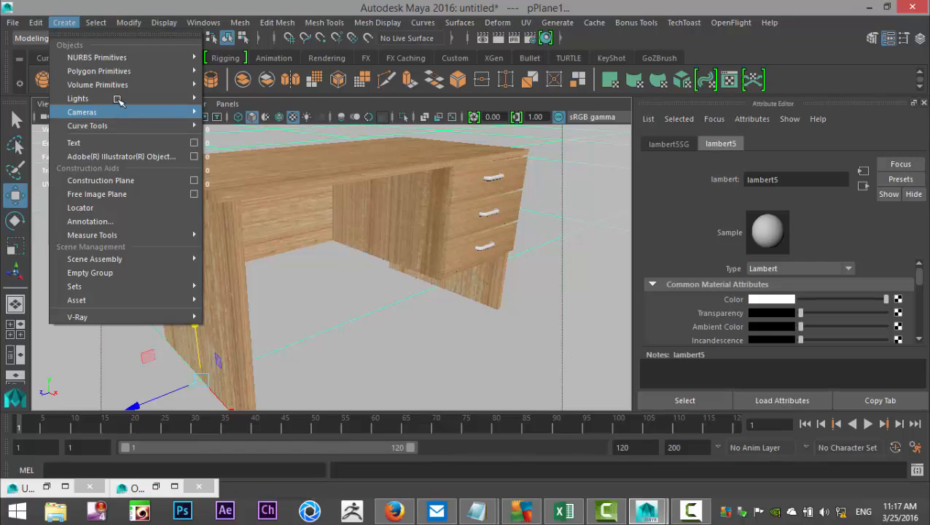
mouse_move(114, 98)
click(253, 164)
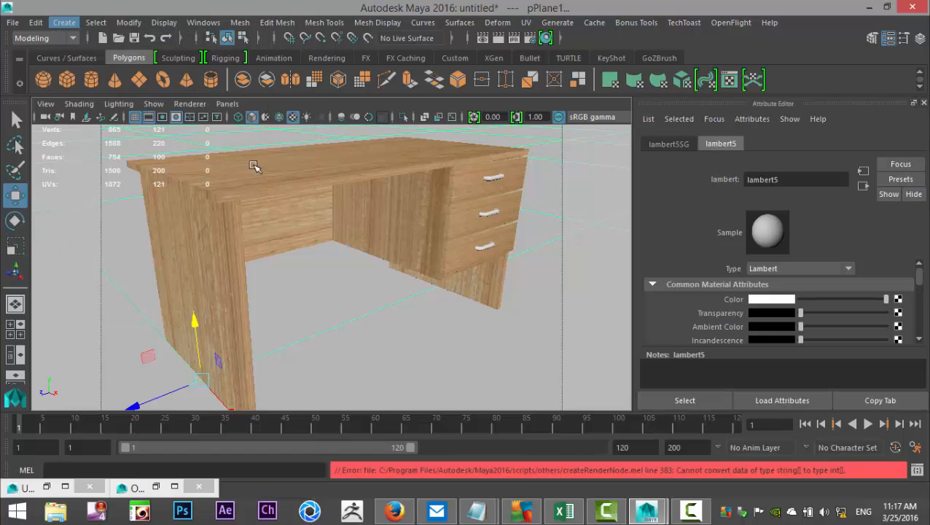
scroll(408, 323, down, 5)
drag(295, 211, 303, 140)
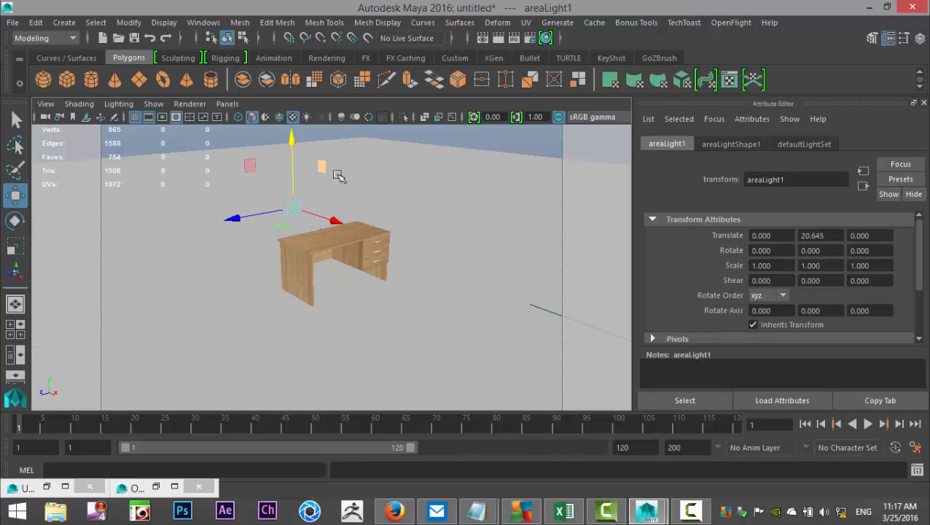
Turn on scene lighting in the viewport, then place the area light at about X 36.4, Y 38.3, Z 21.7, aimed down toward the desk
key(7)
alt+drag(407, 257, 327, 324)
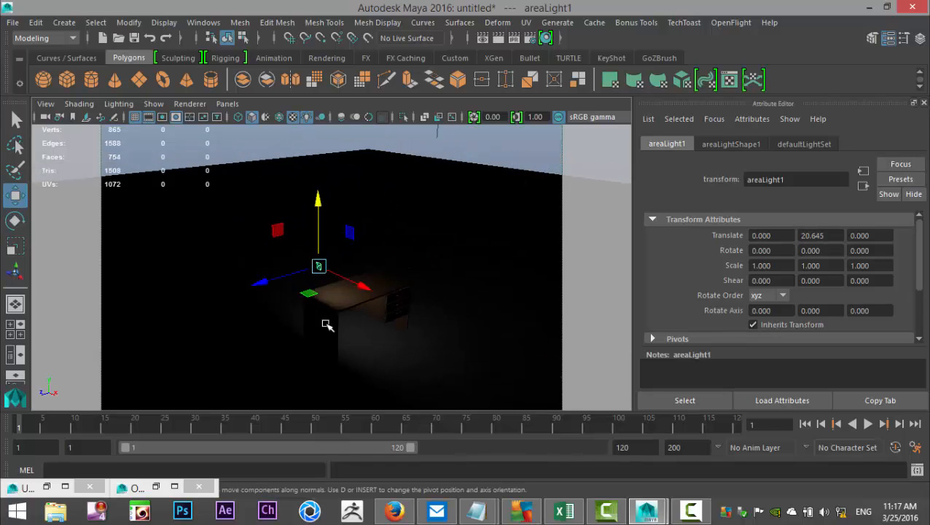
drag(200, 338, 202, 336)
drag(300, 318, 416, 389)
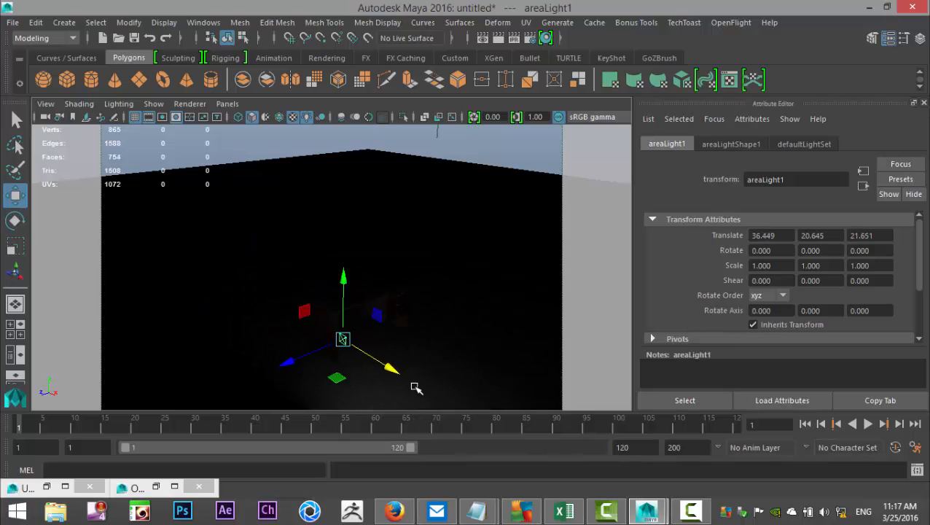
key(t)
drag(393, 348, 346, 209)
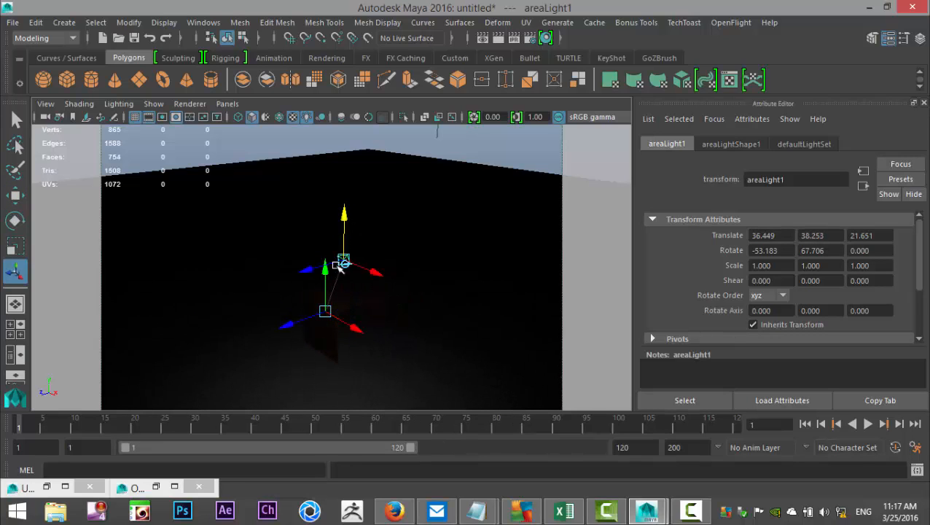
Set the first area light's intensity to 2
click(733, 143)
click(774, 314)
text(2)
key(Return)
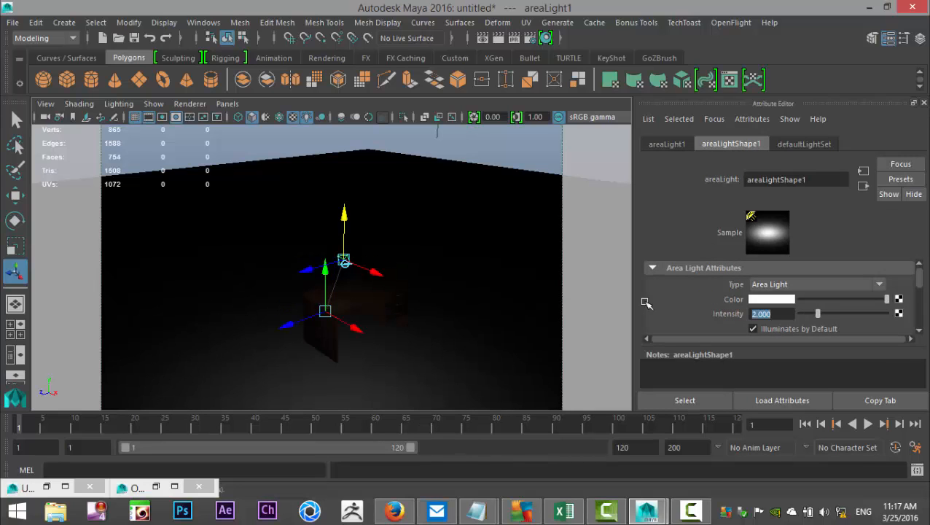
Duplicate the area light and move the copy toward the other end of the desk, keeping it aimed at the same target
alt+drag(560, 350, 474, 338)
drag(183, 269, 300, 312)
drag(349, 245, 485, 384)
key(ctrl+d)
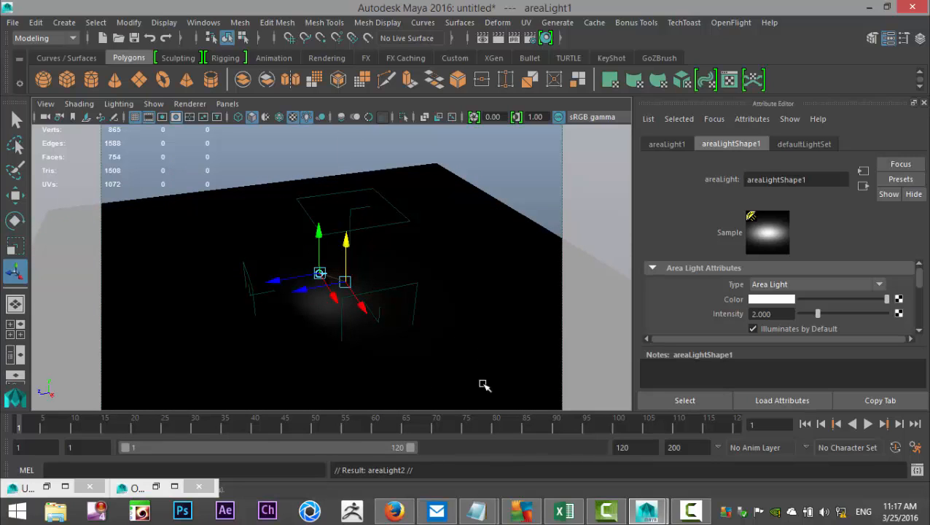
click(345, 282)
drag(345, 282, 394, 279)
drag(437, 211, 448, 230)
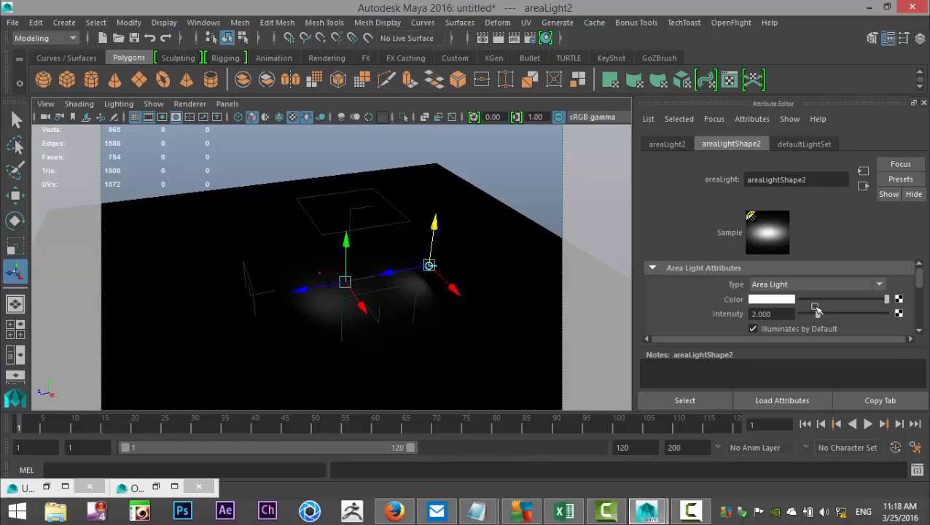
Turn off ray trace shadows in the shadow attributes of the second area light
scroll(816, 309, down, 5)
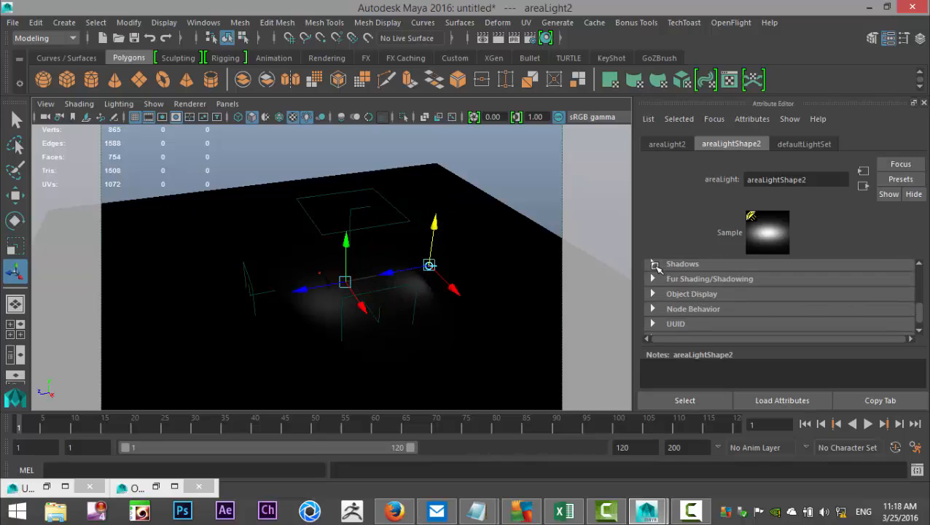
click(654, 265)
scroll(838, 314, down, 2)
scroll(838, 318, down, 3)
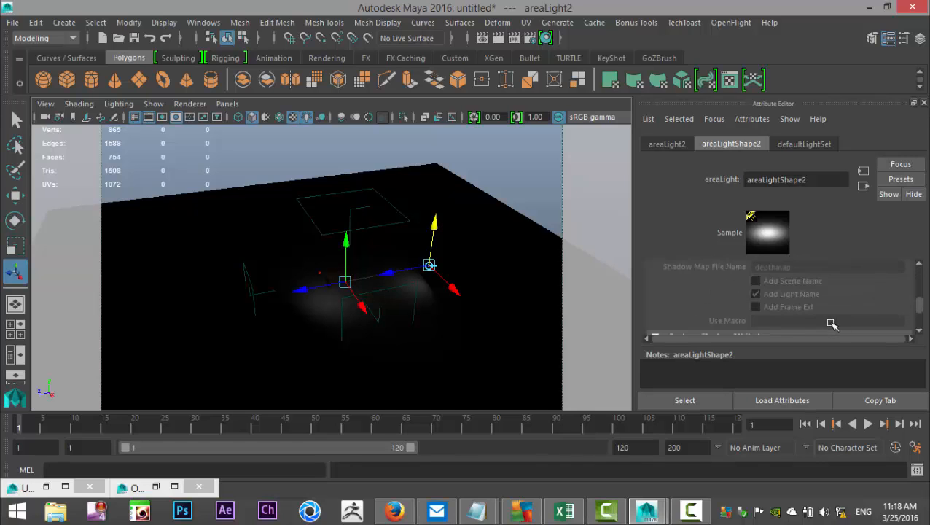
click(755, 310)
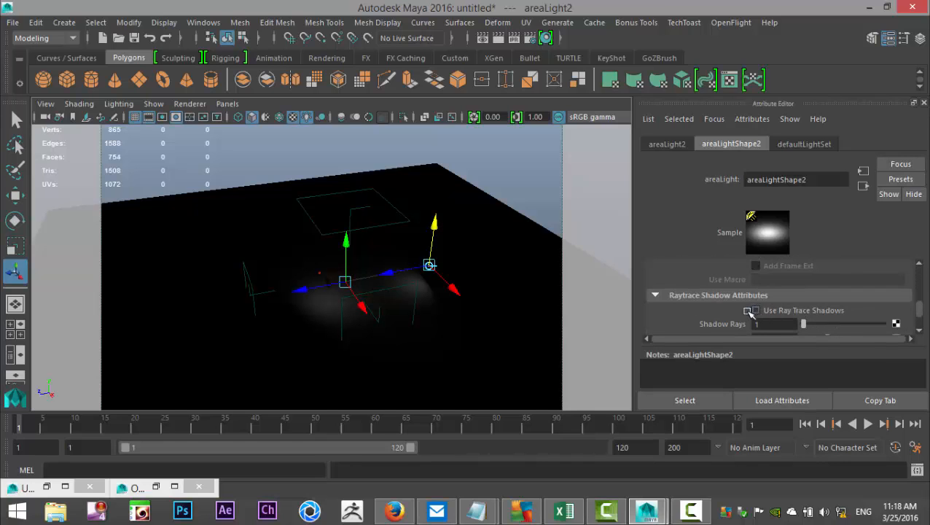
scroll(486, 282, up, 3)
Duplicate the second area light and position the copy above and behind the desk
key(ctrl+d)
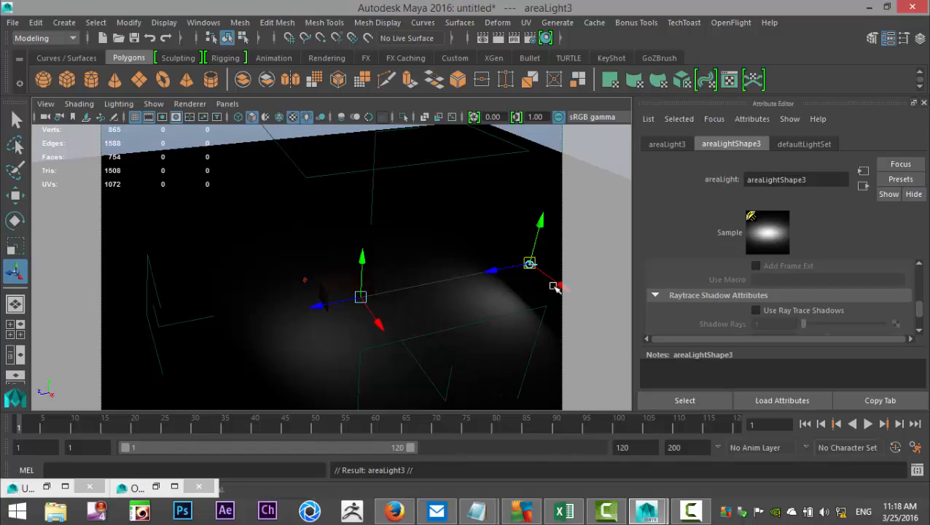
drag(559, 283, 289, 240)
drag(326, 169, 353, 268)
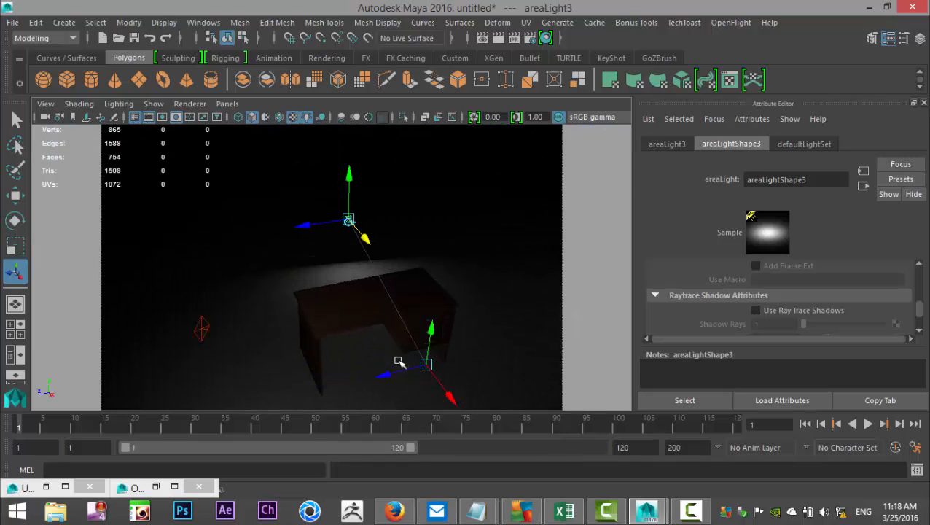
Restore the perspective camera view from the bookmark named New
click(45, 103)
mouse_move(136, 292)
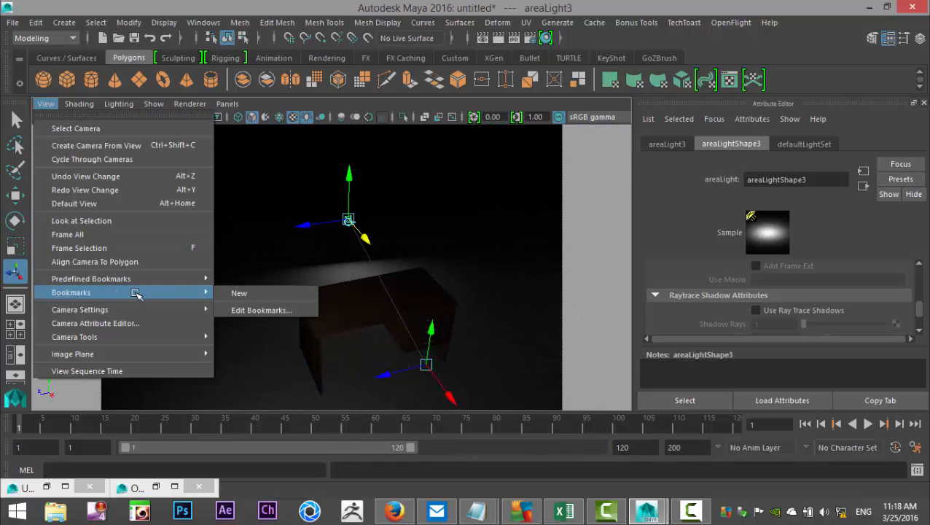
click(262, 293)
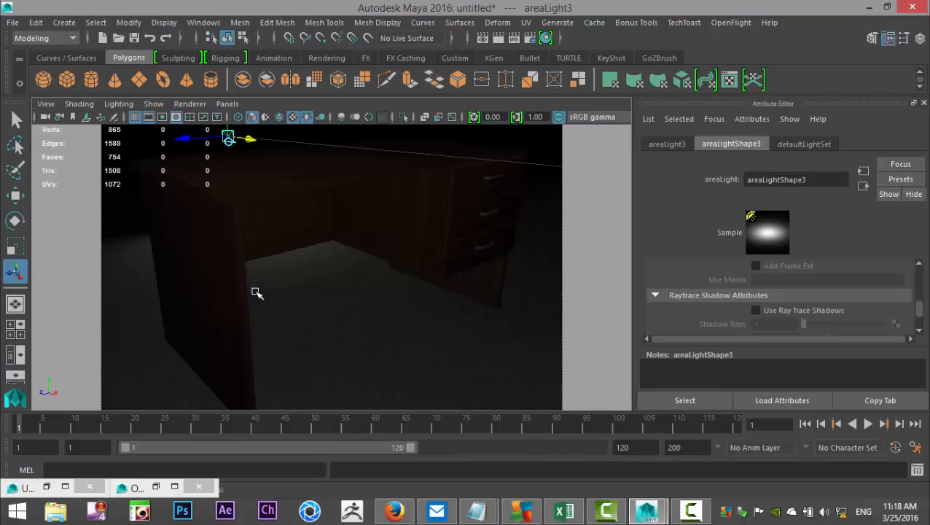
Select areaLight1 in the Outliner and set its intensity to 4
click(210, 23)
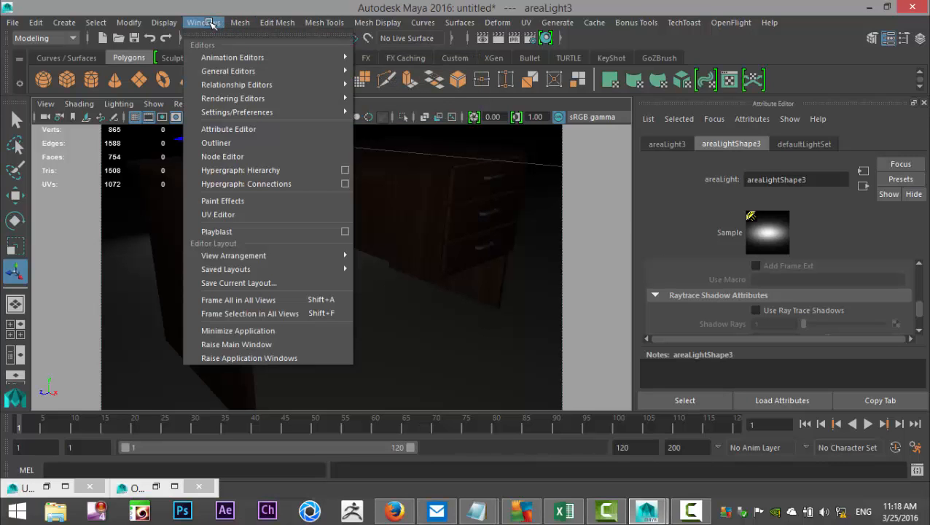
click(240, 143)
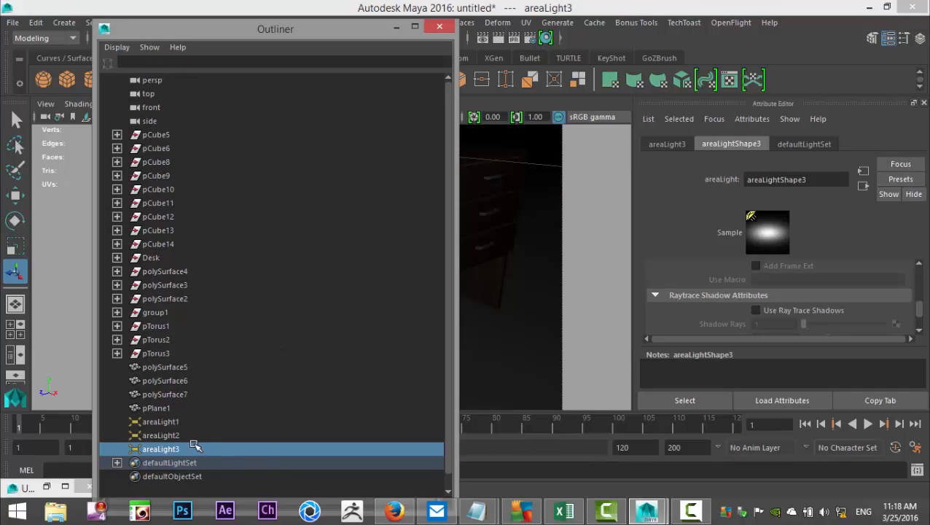
click(159, 422)
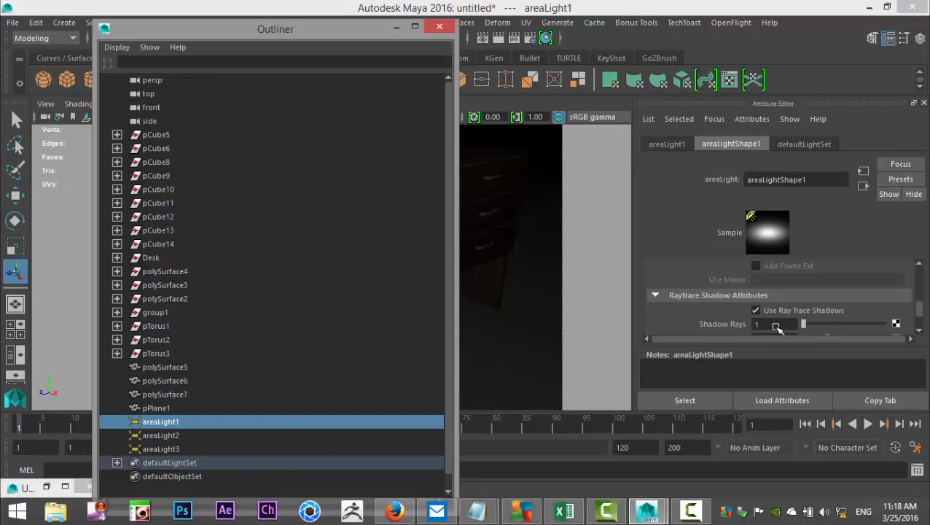
scroll(849, 320, up, 5)
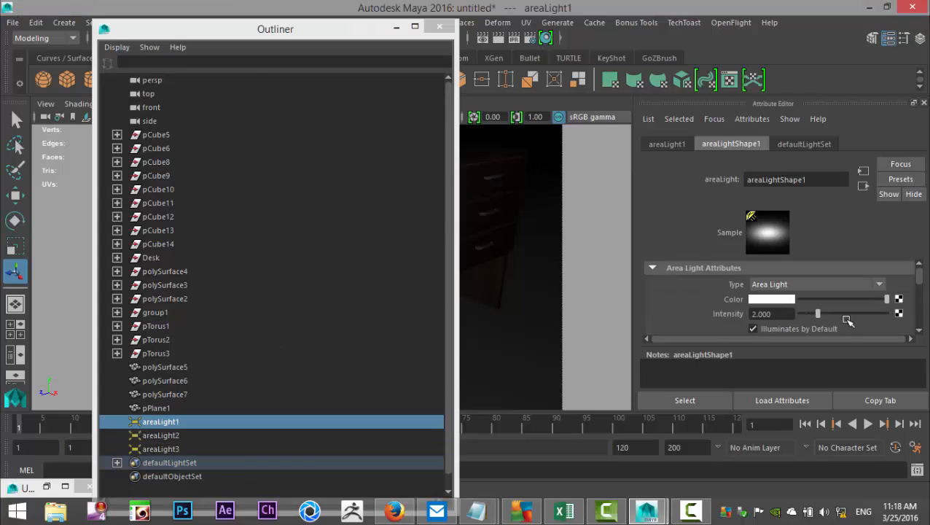
double_click(784, 312)
text(4)
key(Return)
Set the intensity of areaLight2 and areaLight3 to 4 and minimize the Outliner
click(164, 436)
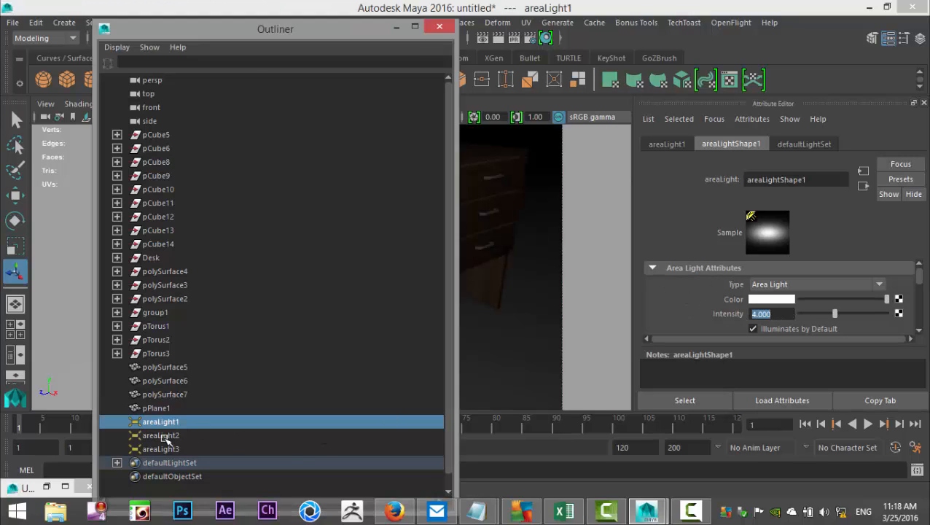
double_click(761, 313)
text(4)
key(Return)
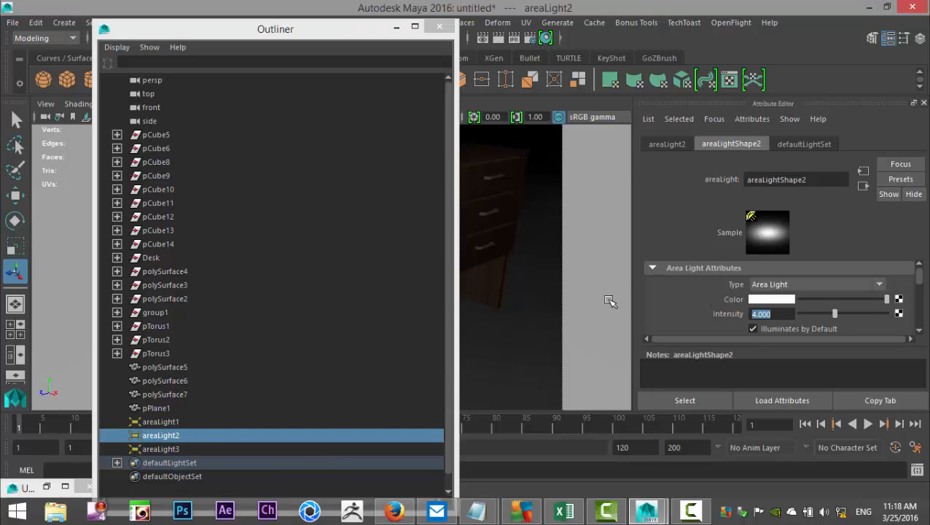
click(210, 448)
double_click(761, 313)
text(4)
key(Return)
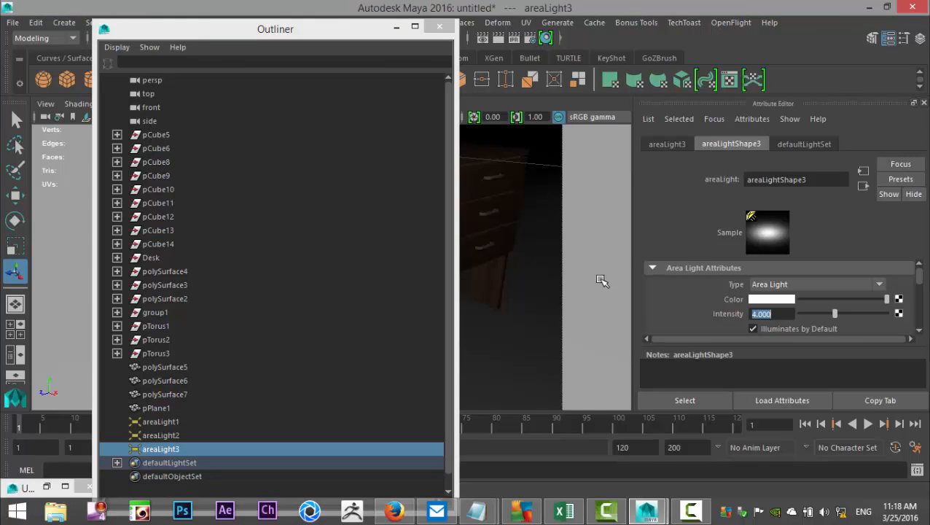
click(395, 27)
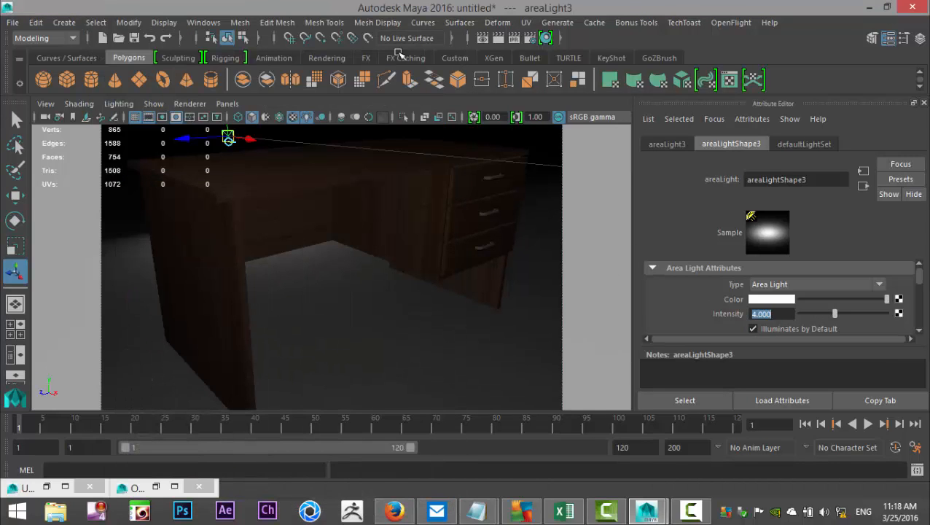